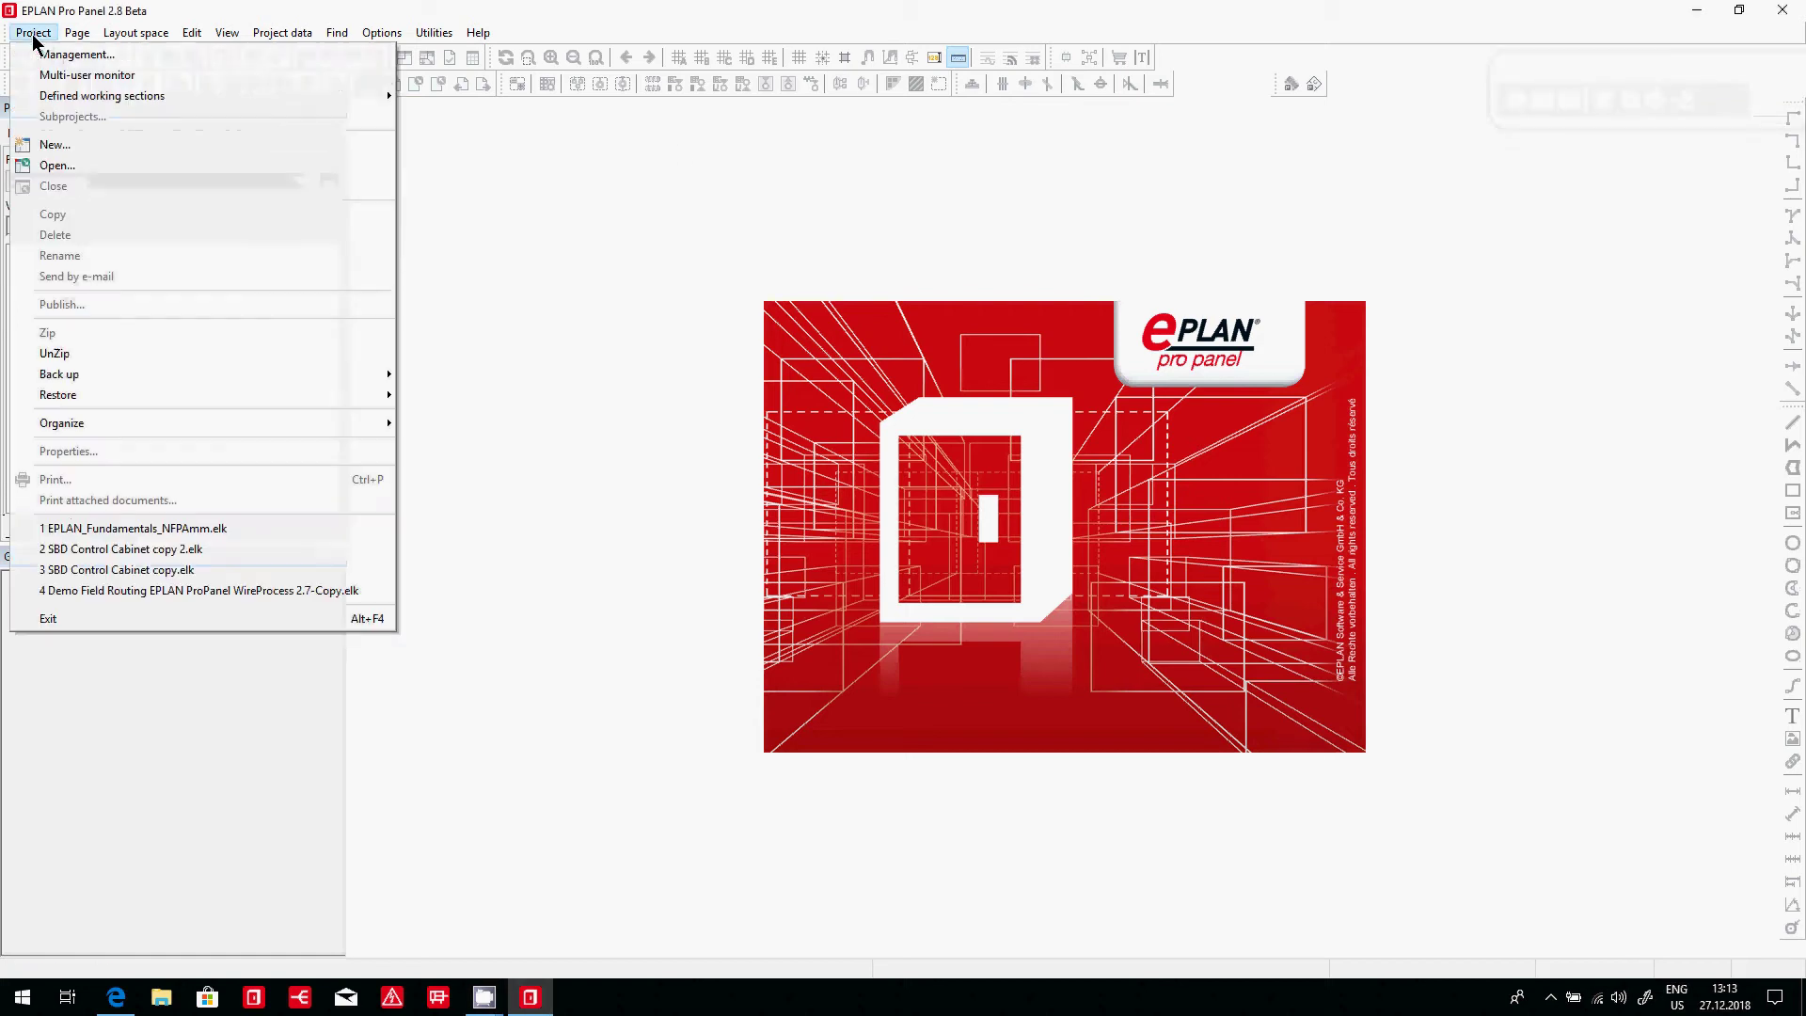
- Create a new project named 'New project 1' from the NFPA_bas001.zw9 template
left_click(54, 144)
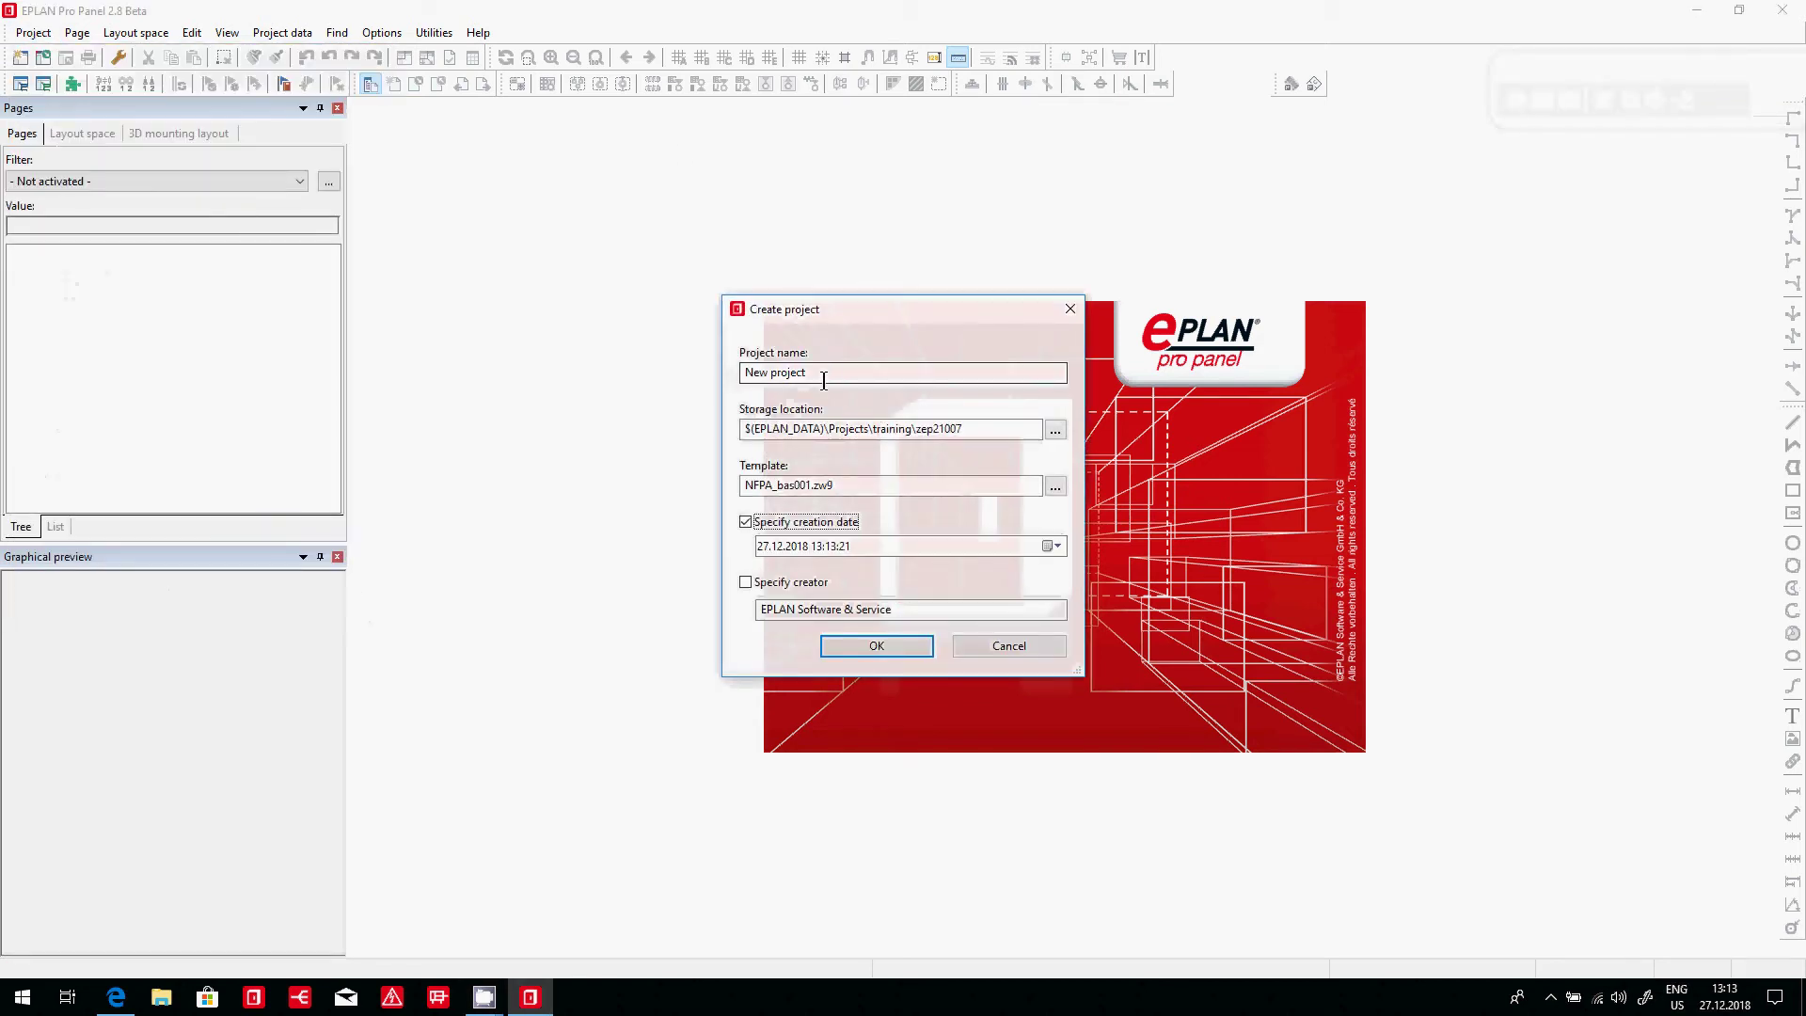
type("1")
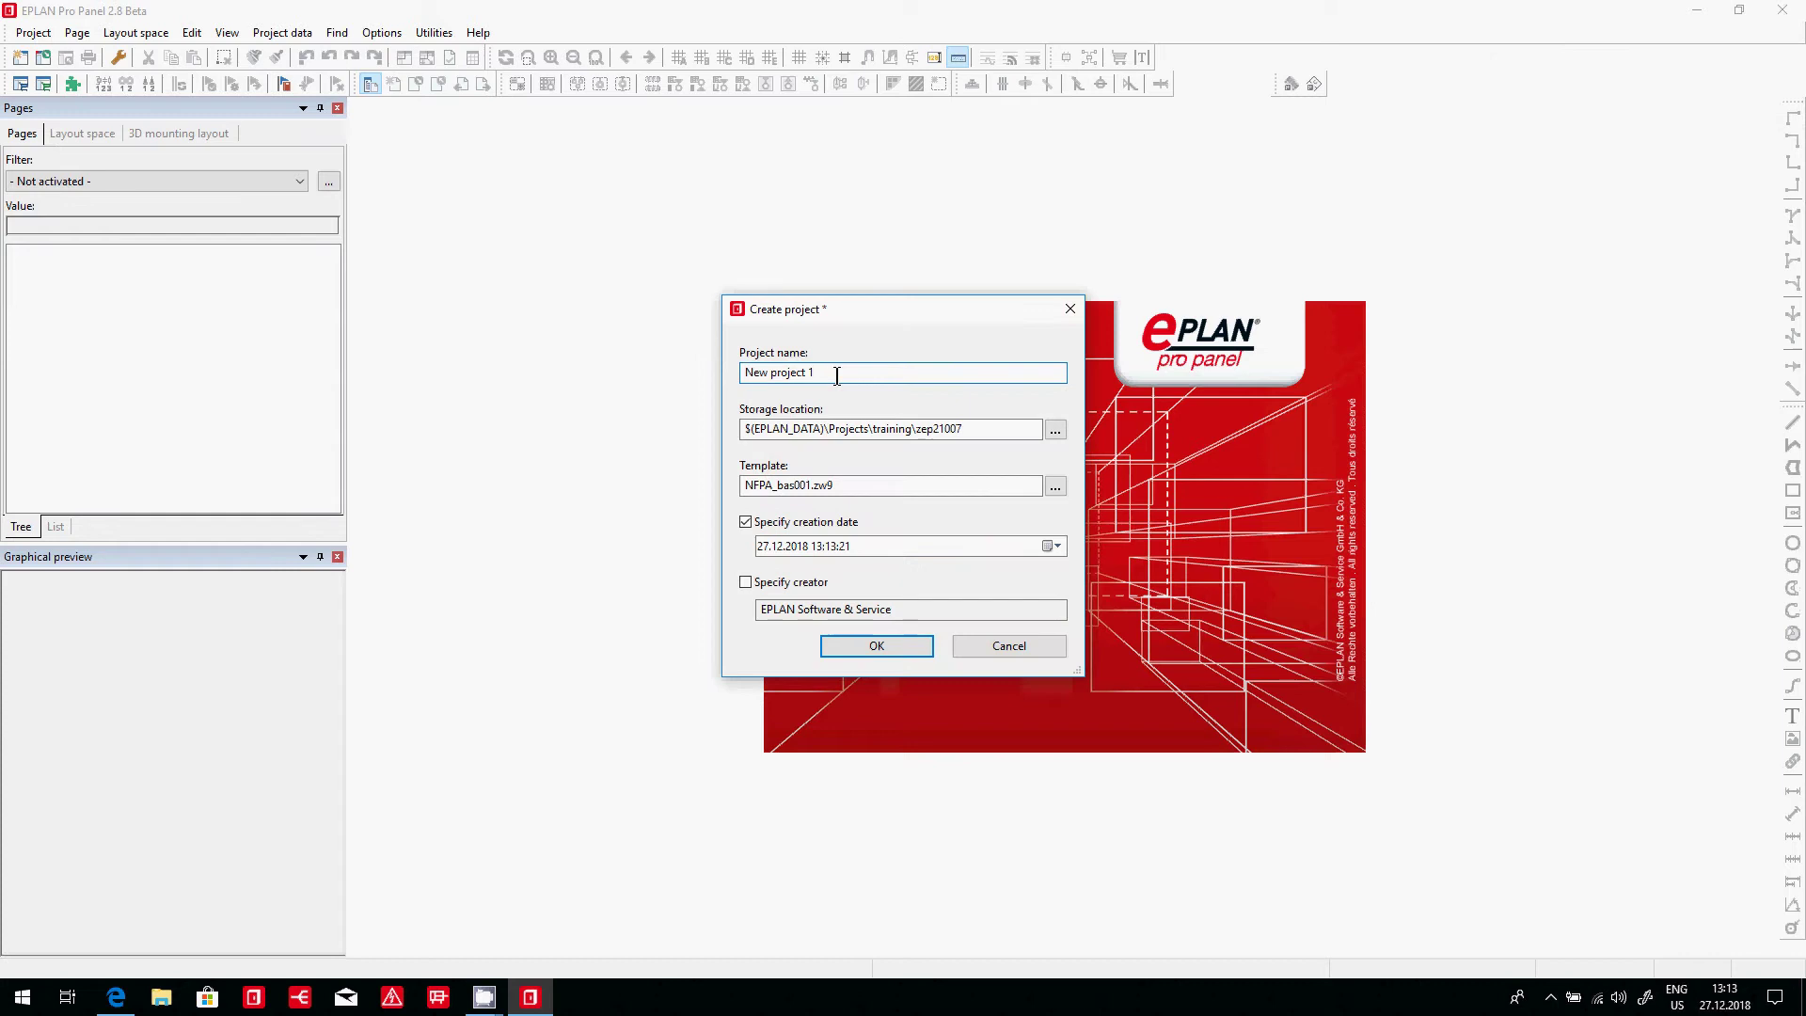
left_click(1055, 486)
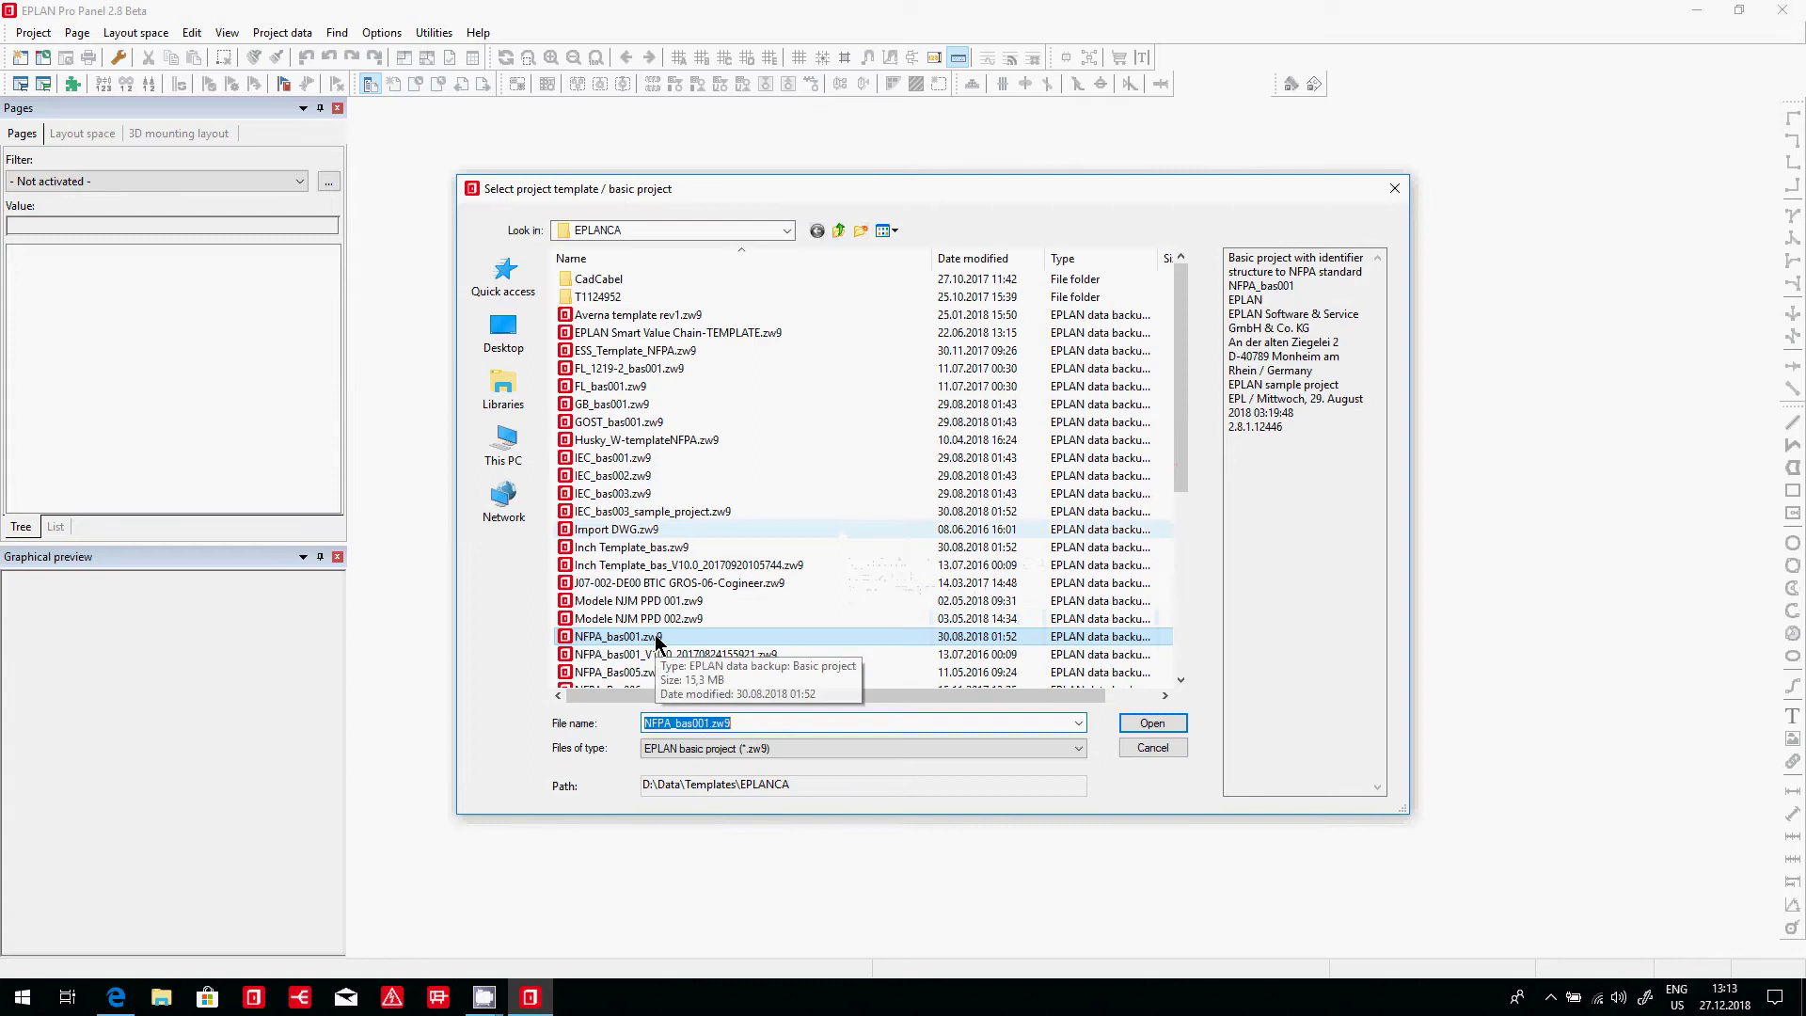
left_click(1153, 723)
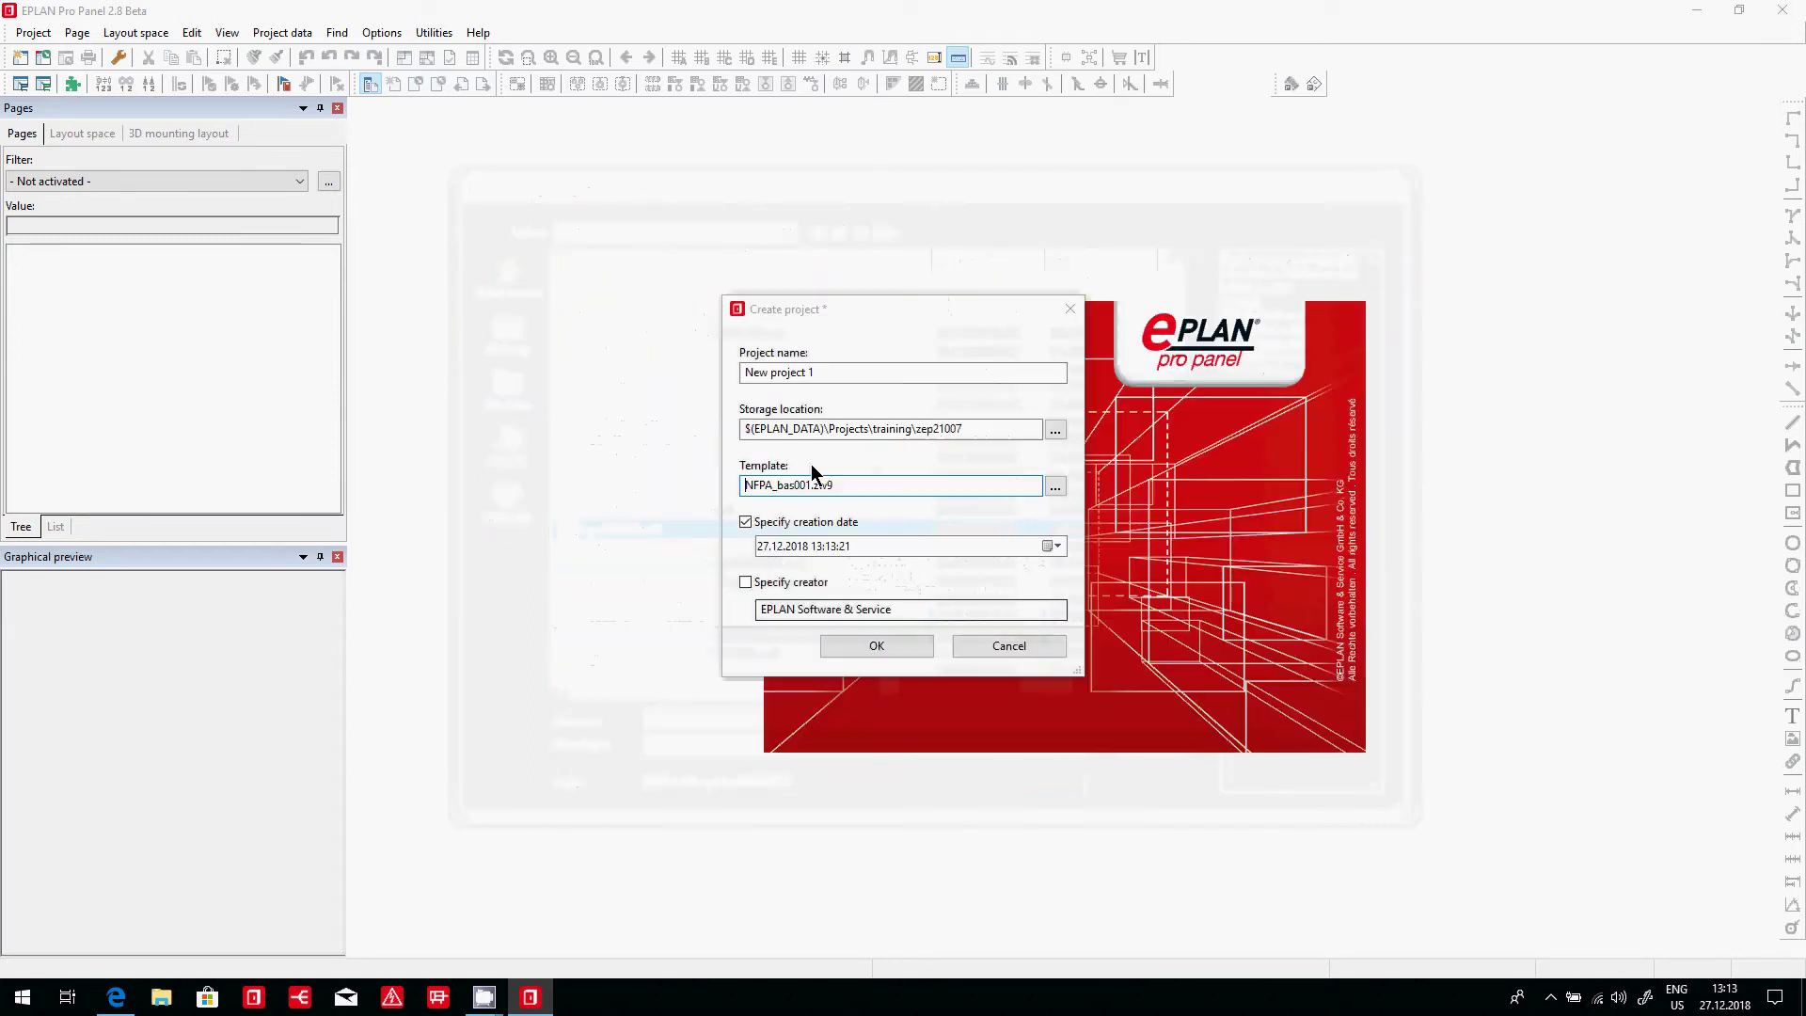
left_click(876, 645)
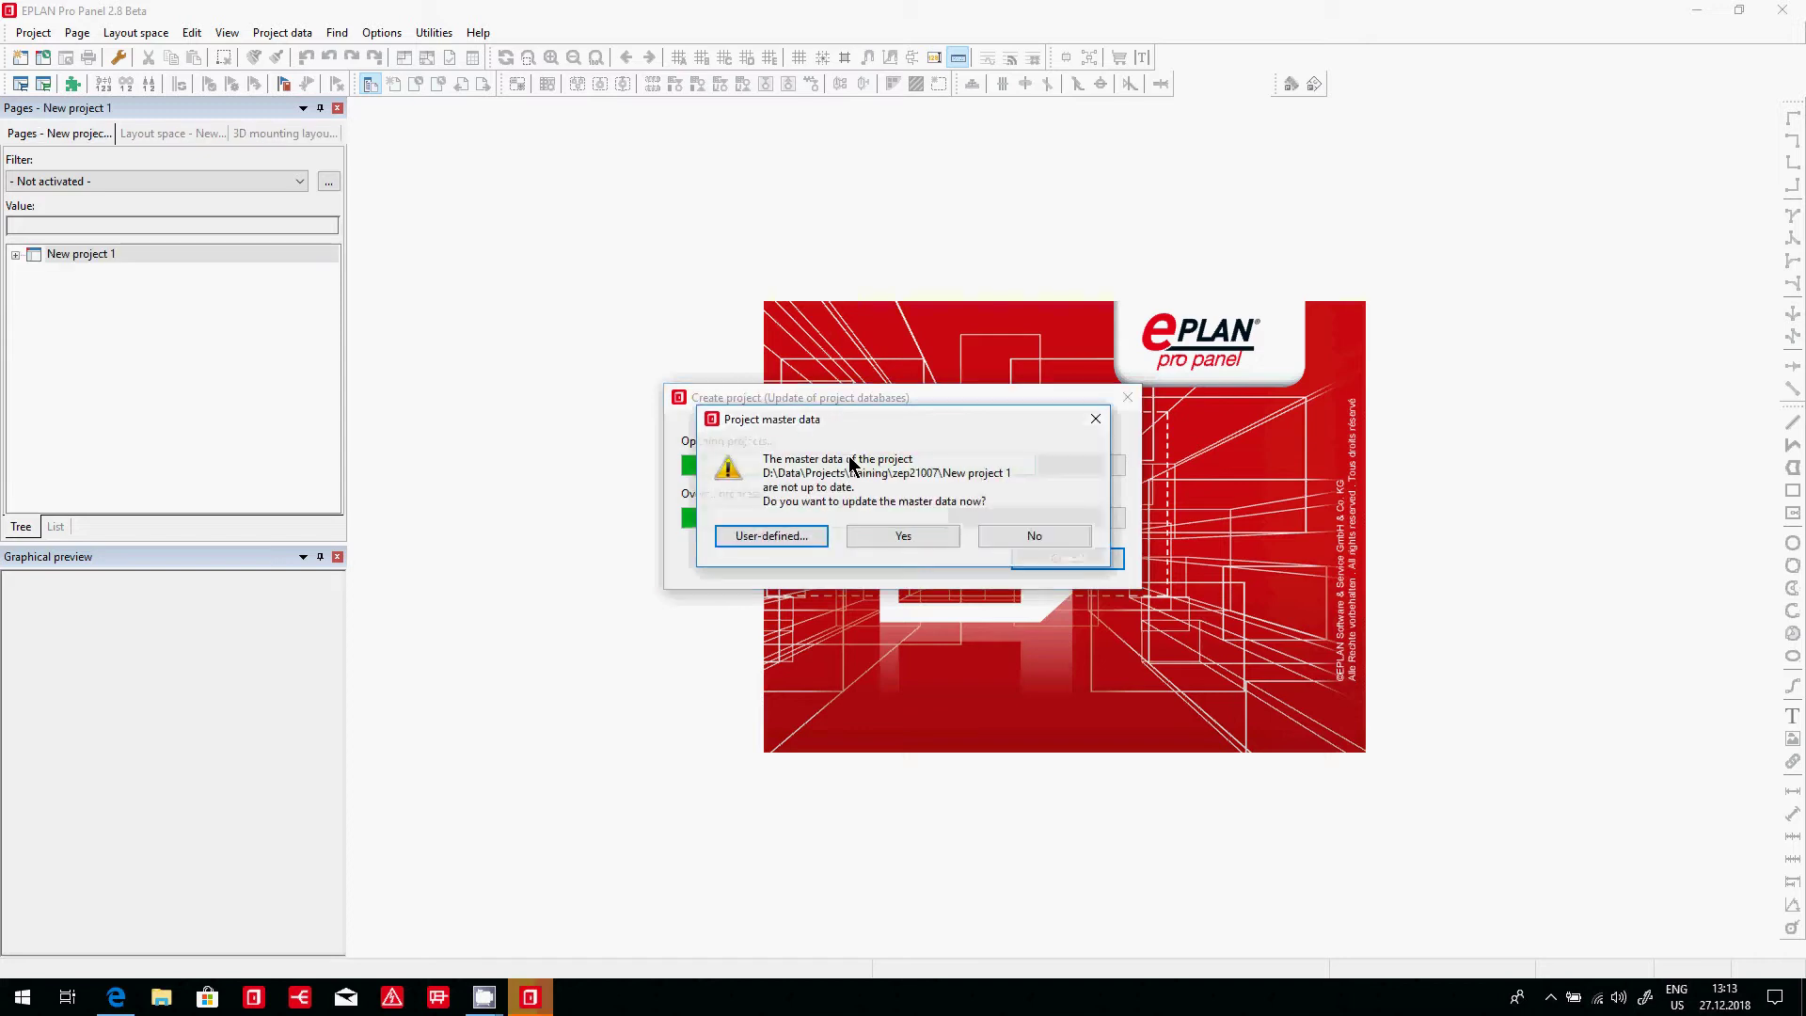
- Update master data, dismiss the languages notice and set the project description to 'first steps'
left_click(927, 544)
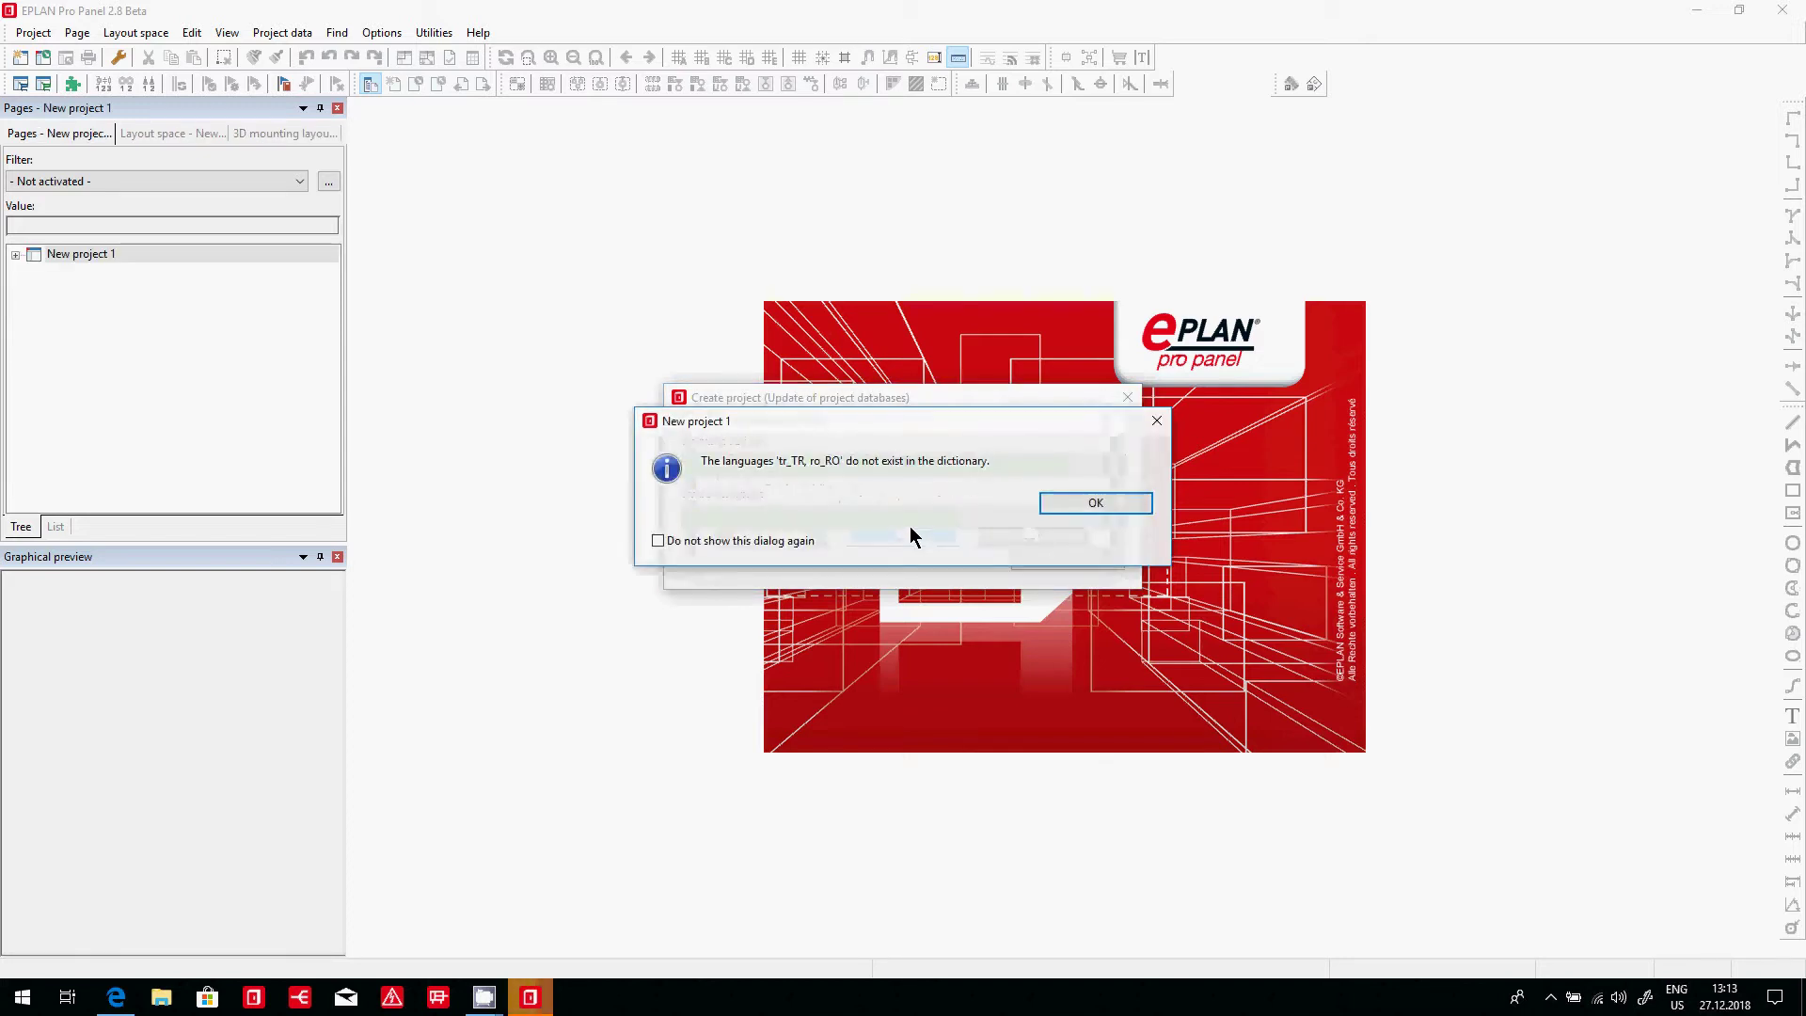
left_click(1067, 511)
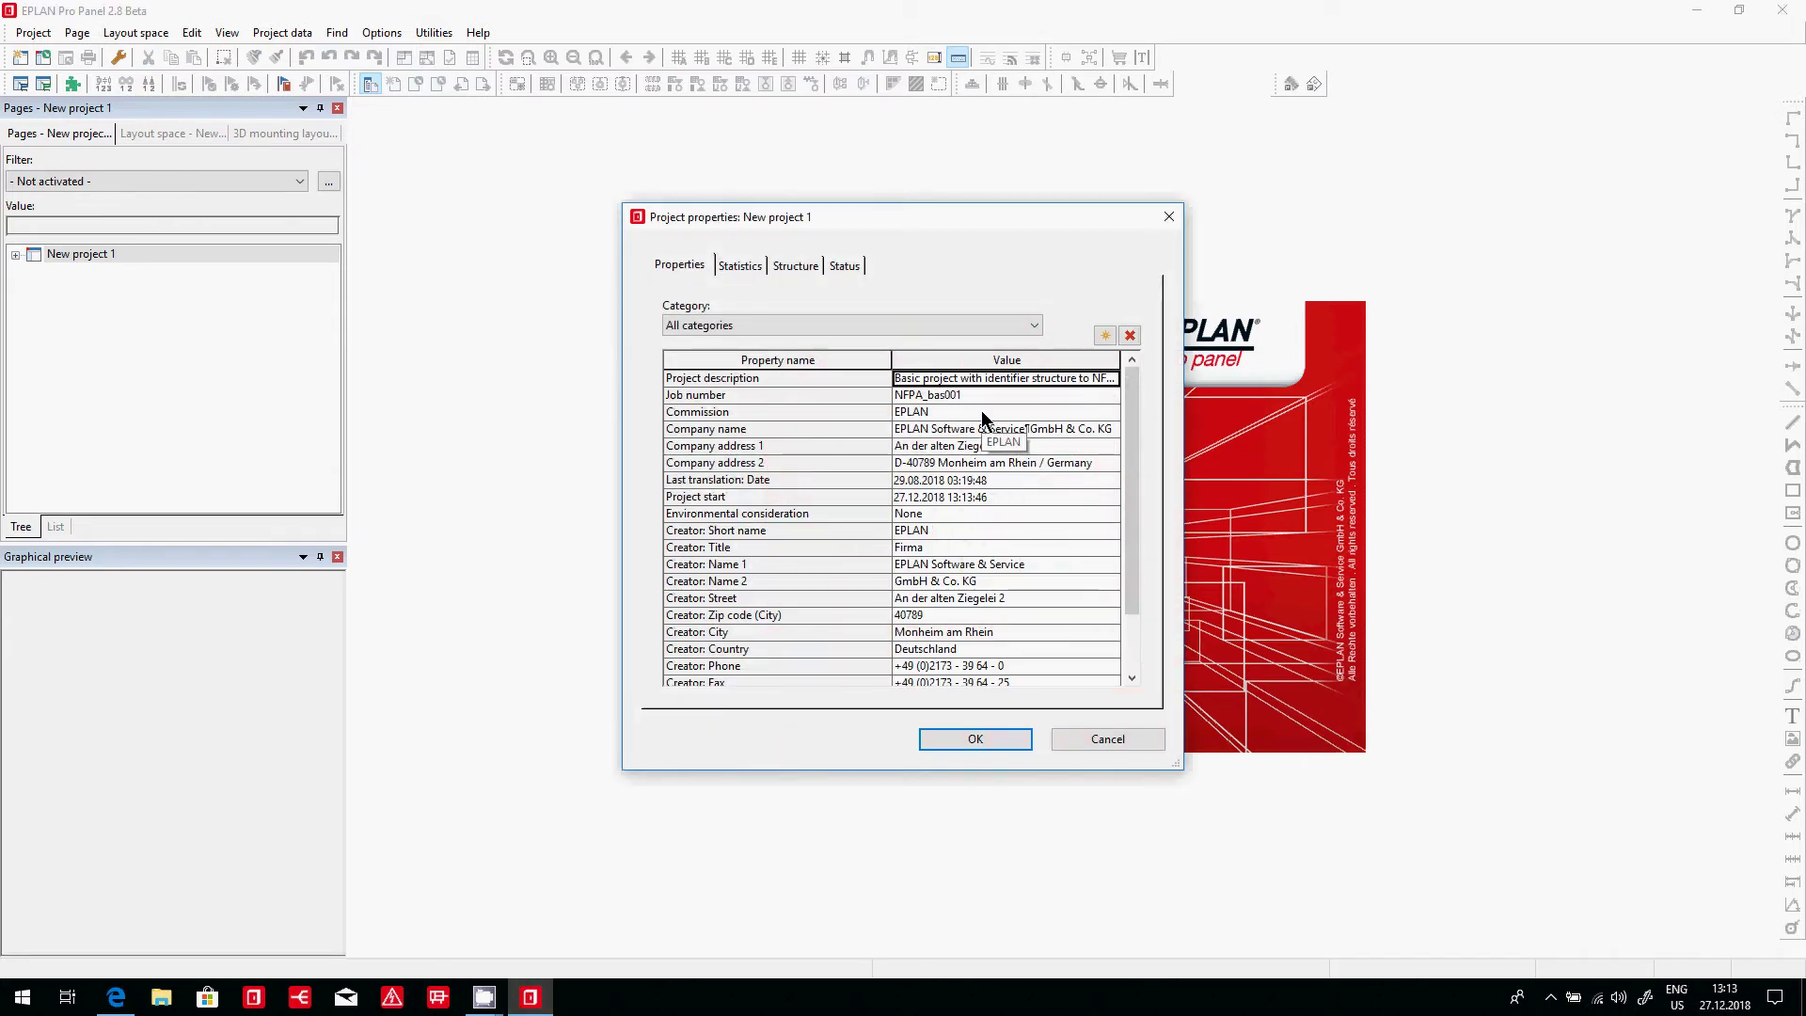
type("first steps")
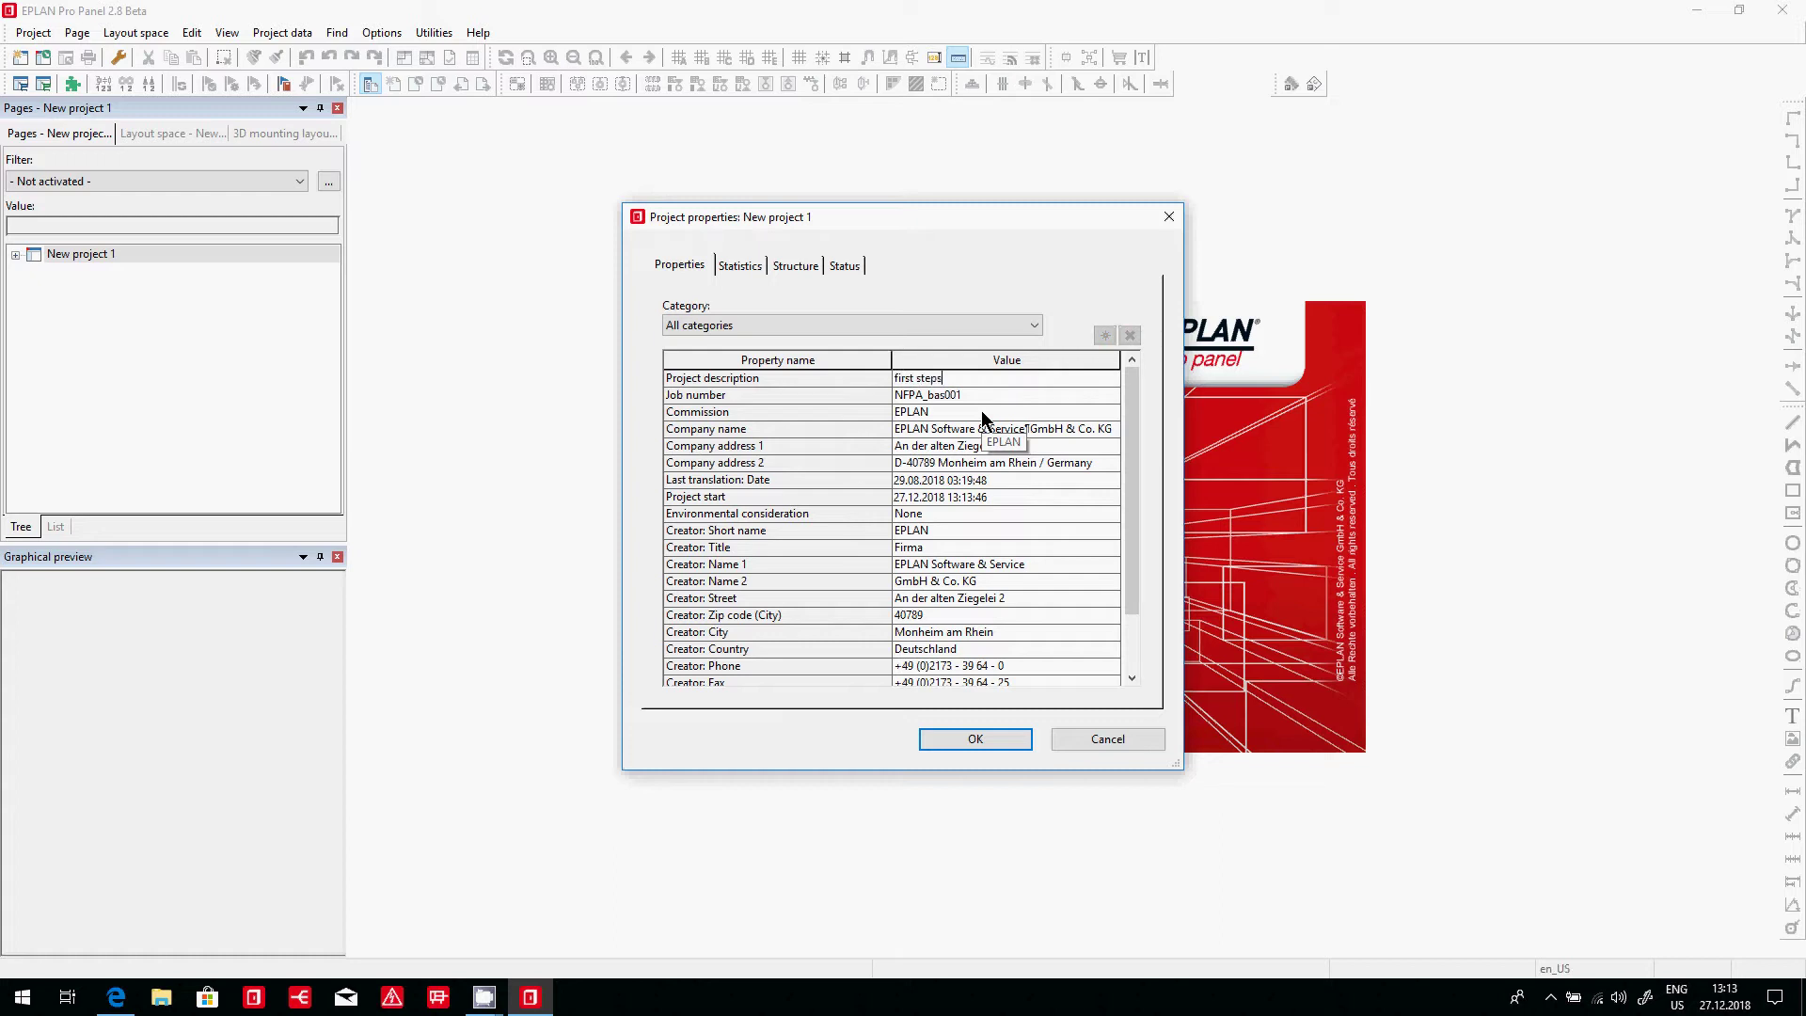
key("Return")
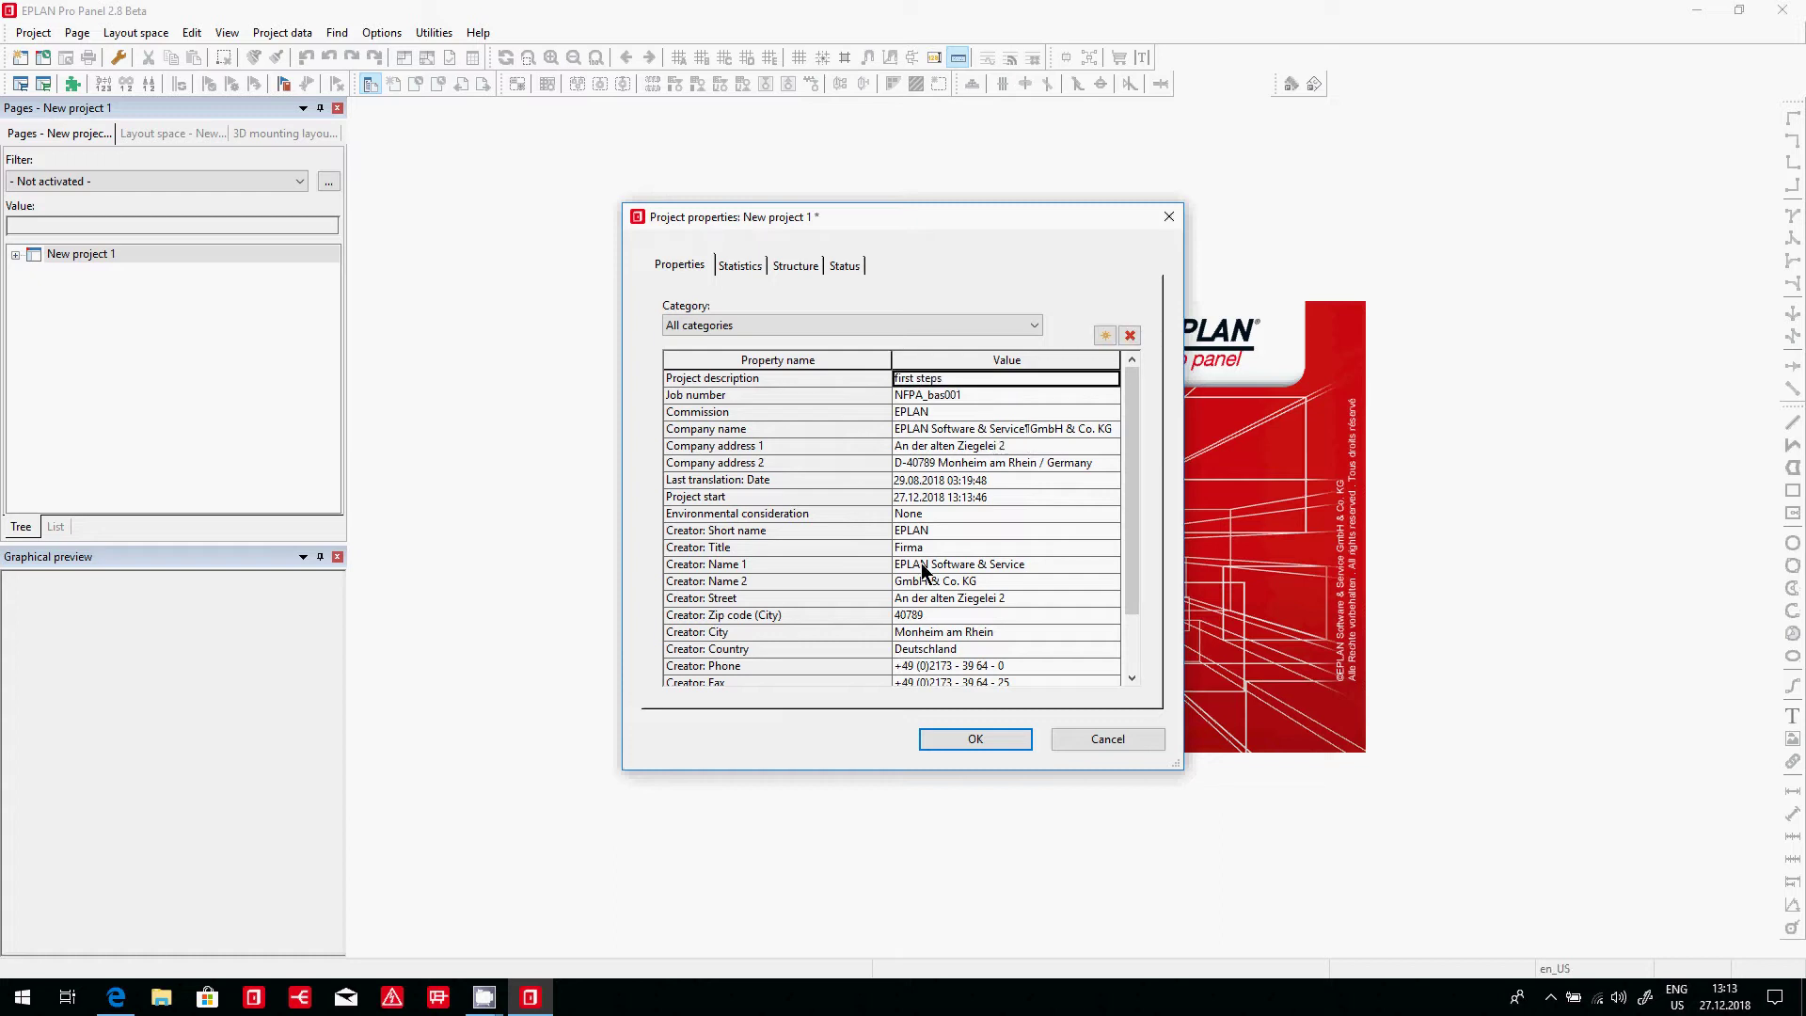
left_click(999, 743)
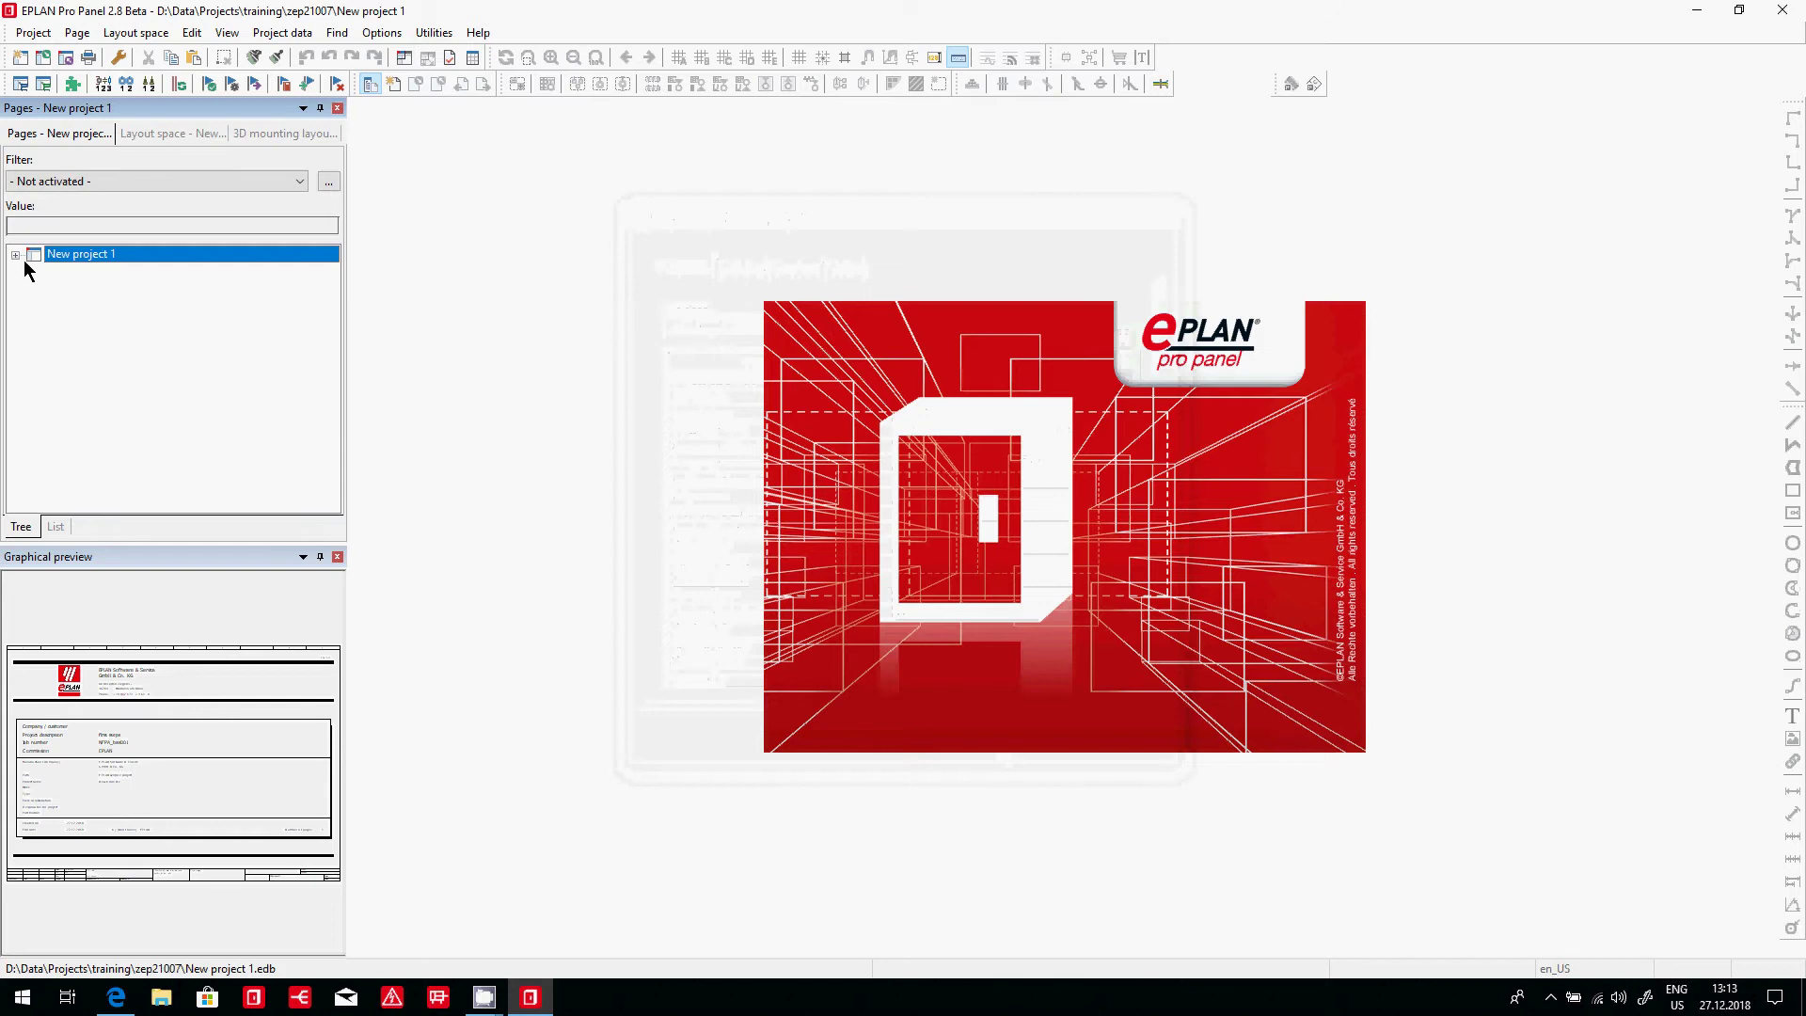
- Expand the page tree to CA1 > EAA, open title page =CA1+EAA/1 and bring up its context menu
left_click(16, 255)
left_click(30, 272)
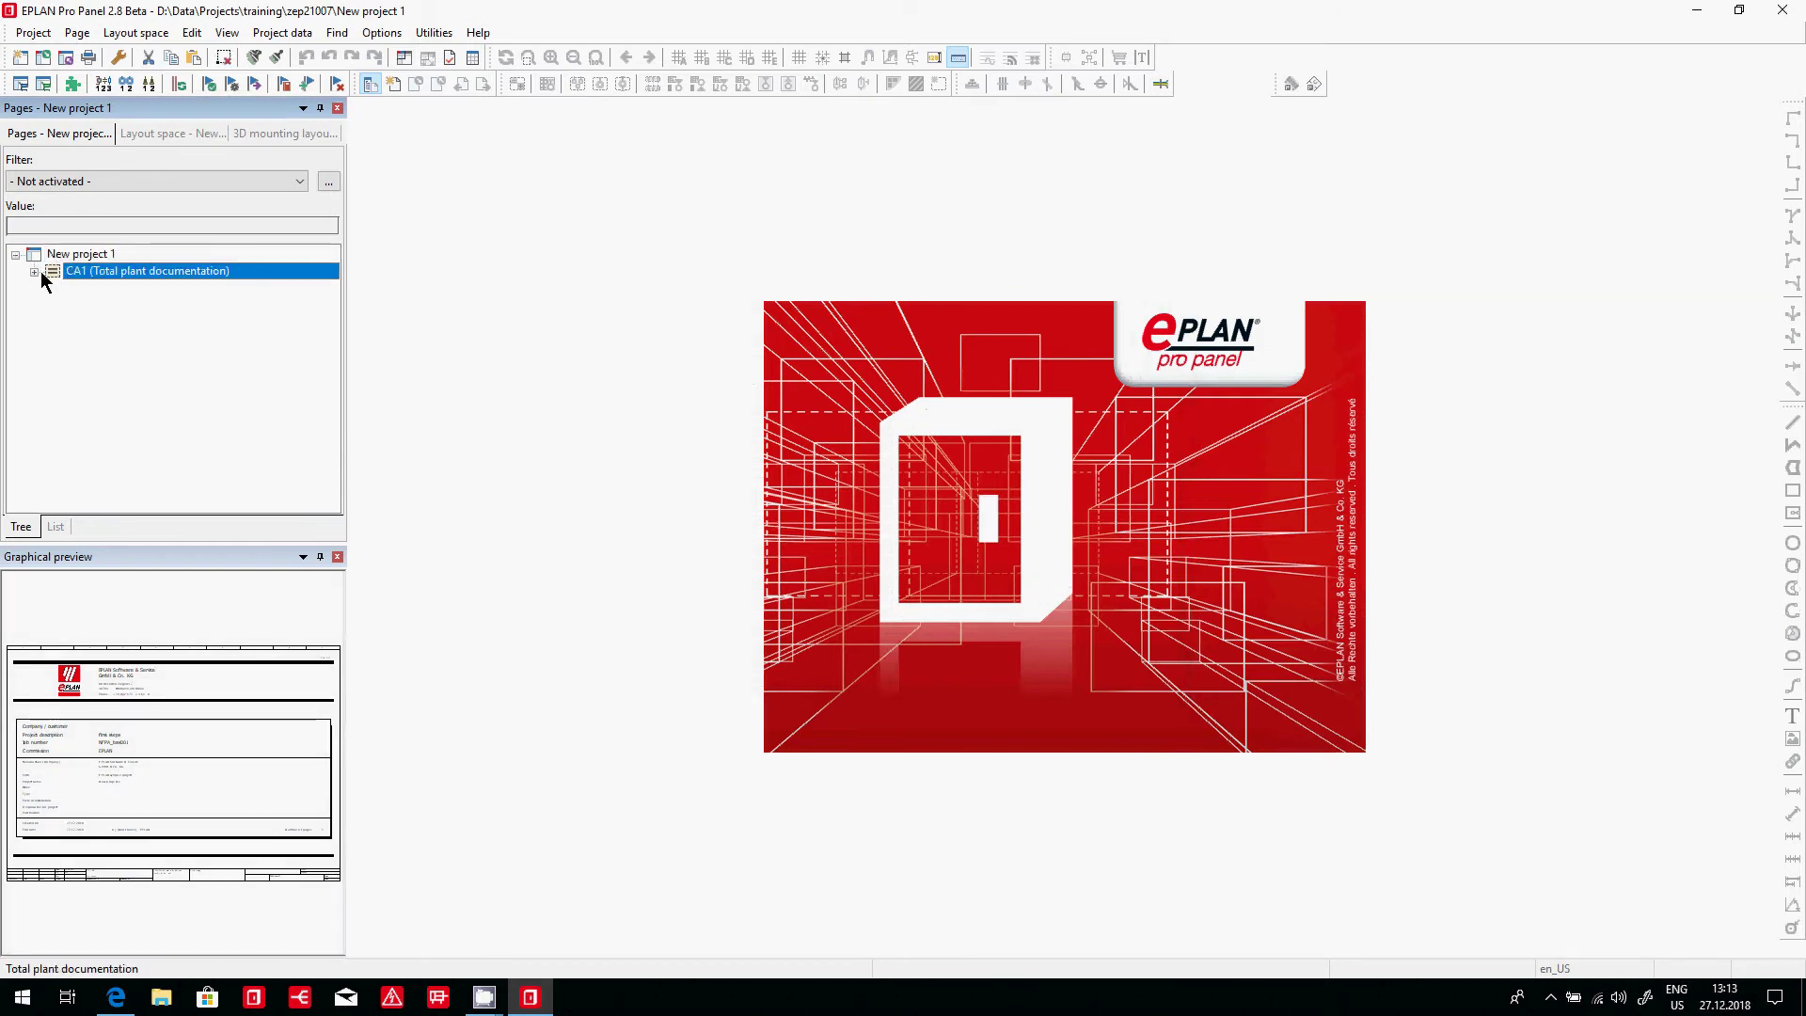
left_click(35, 272)
left_click(53, 287)
left_click(165, 771)
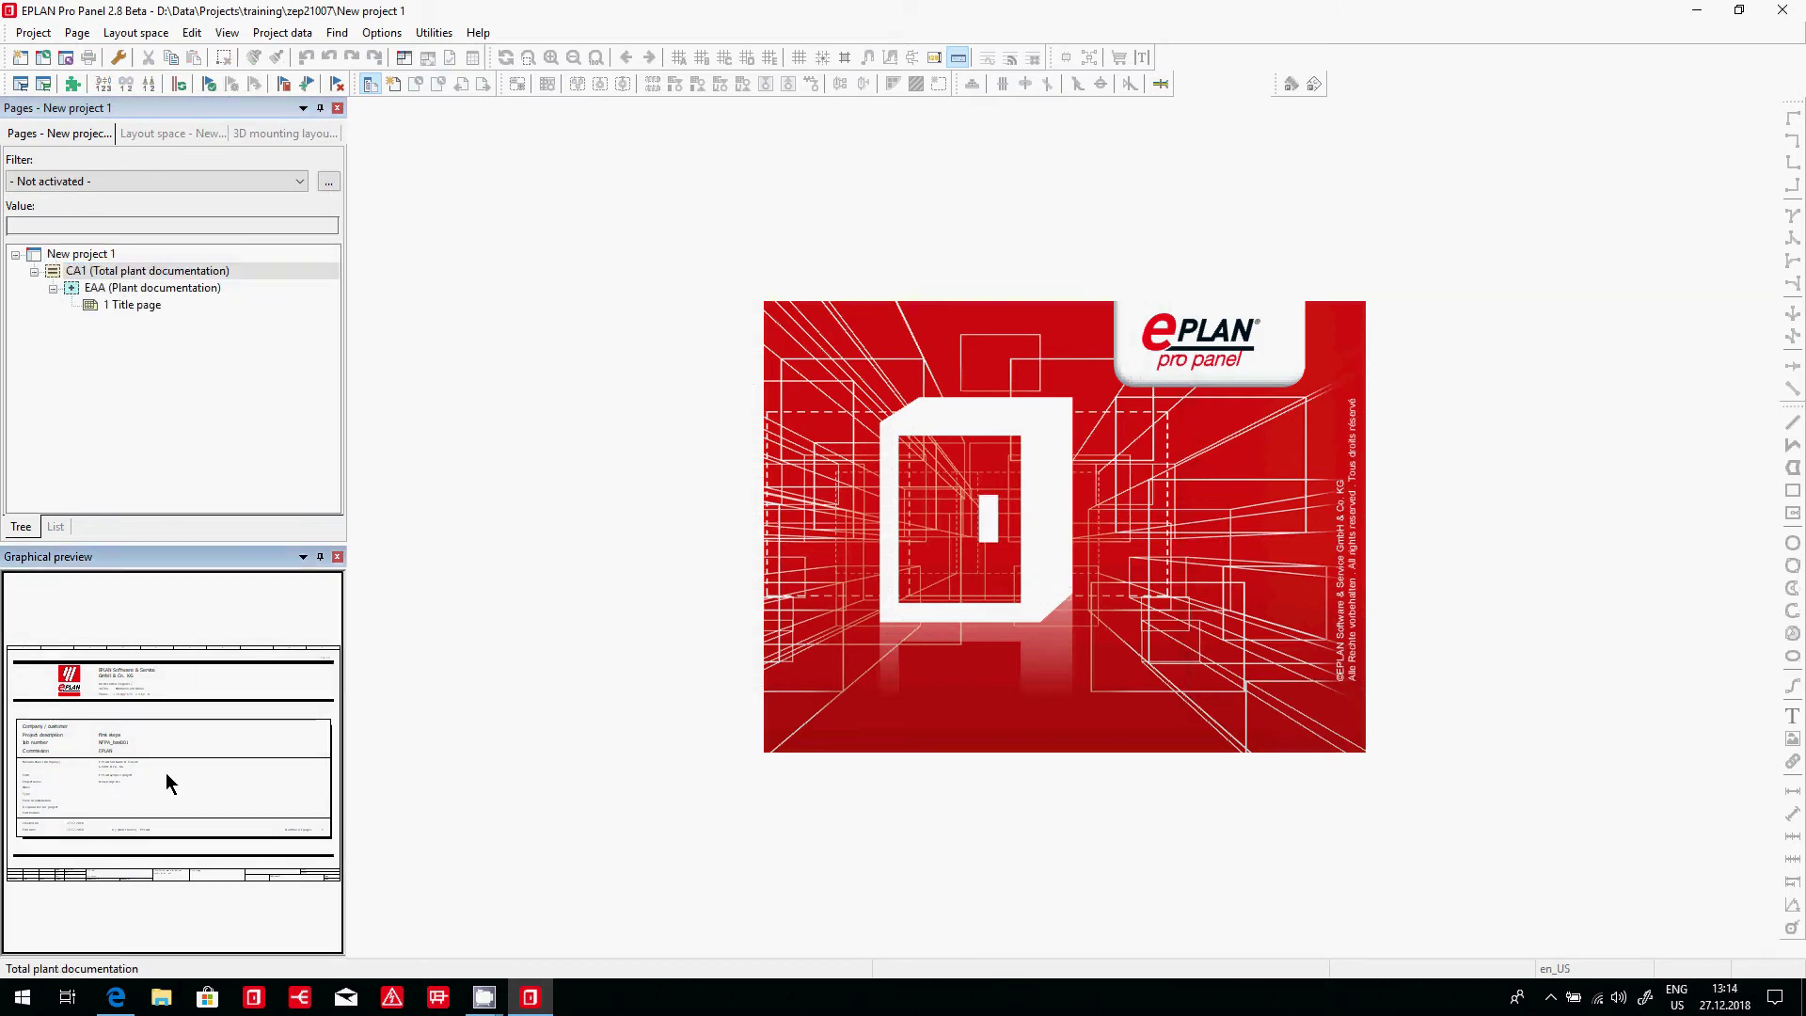
double_click(166, 771)
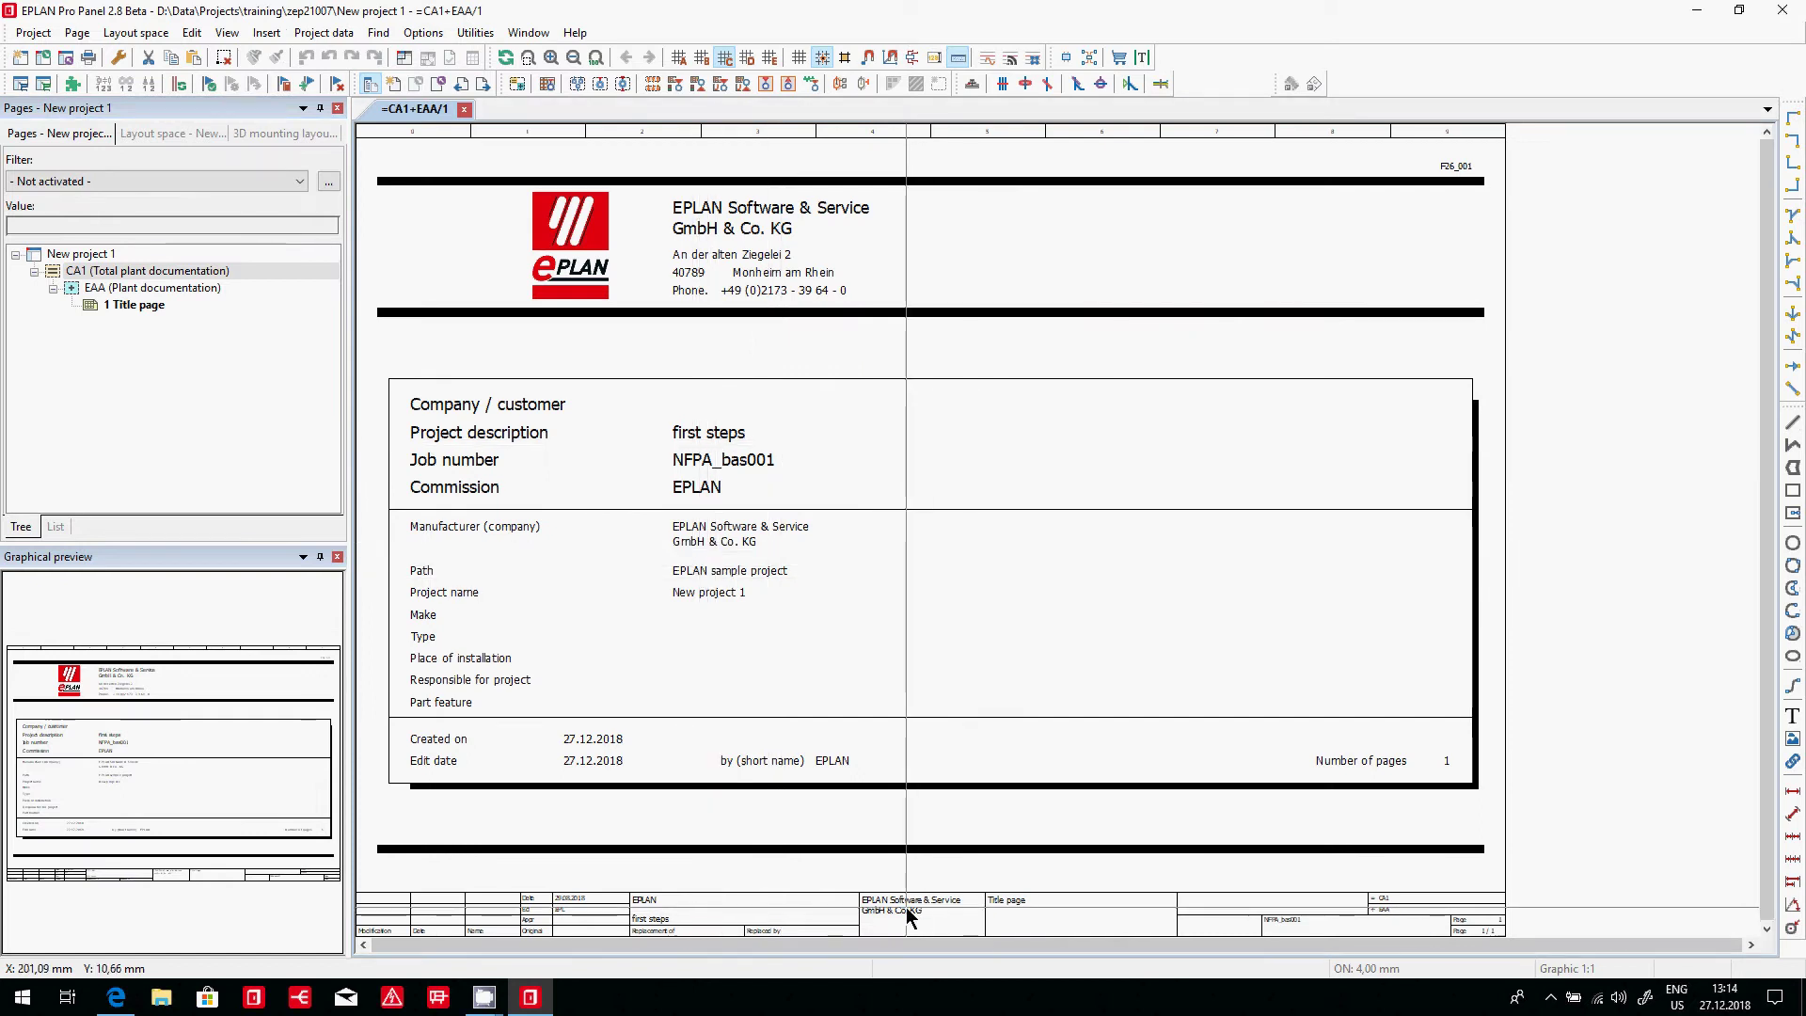
double_click(1037, 810)
key("Escape")
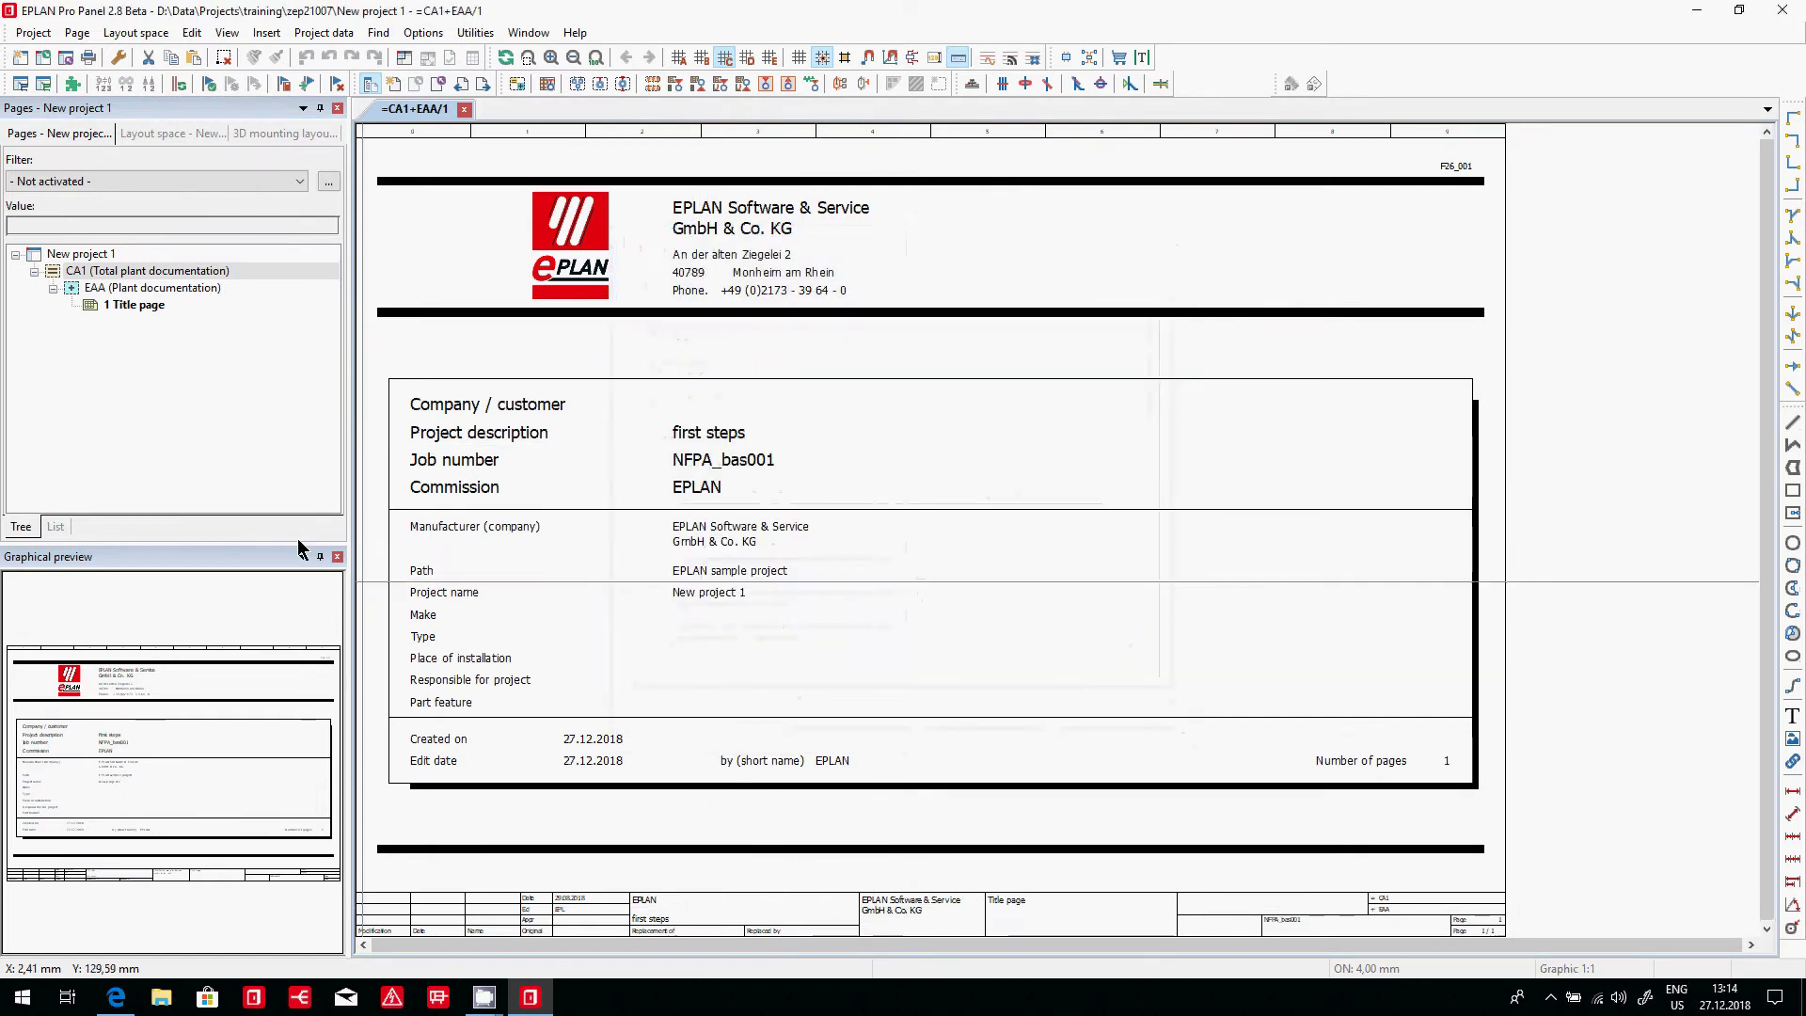
right_click(137, 304)
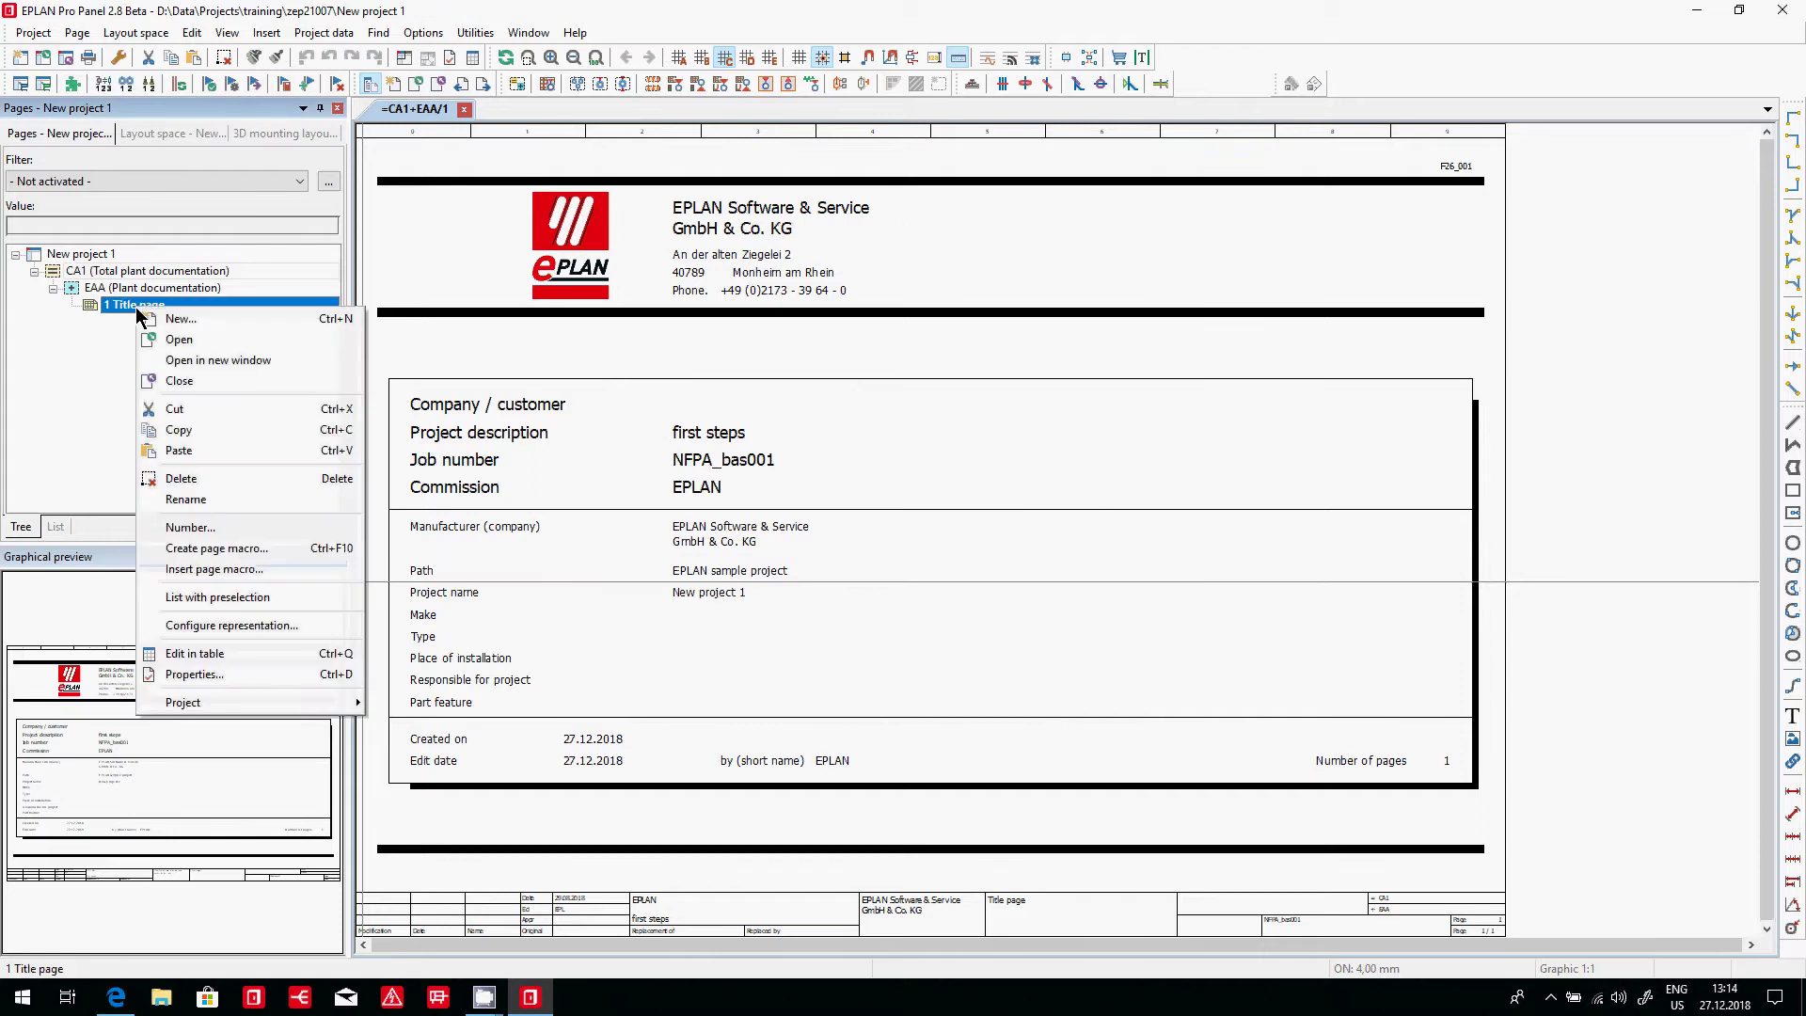
- Rename the title page to 1, type Schematic multi-line, description 'First Steps in EPLAN'
left_click(222, 674)
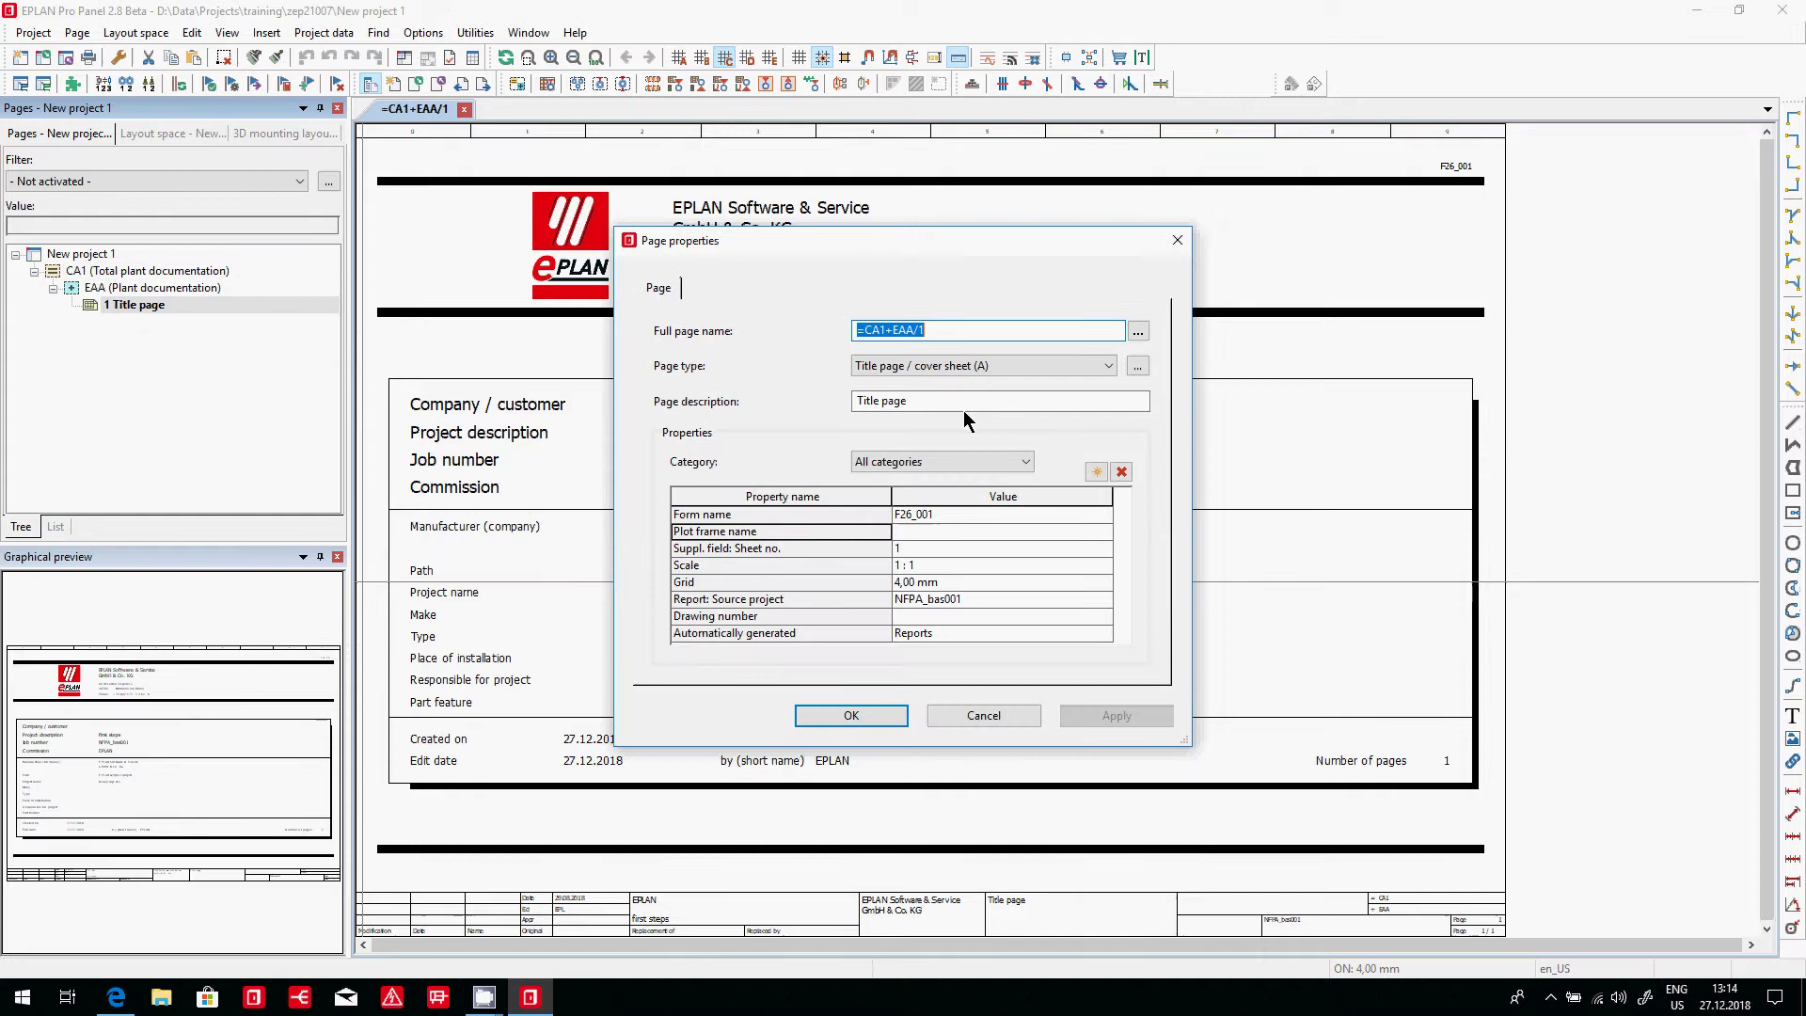
type("1")
left_click(987, 365)
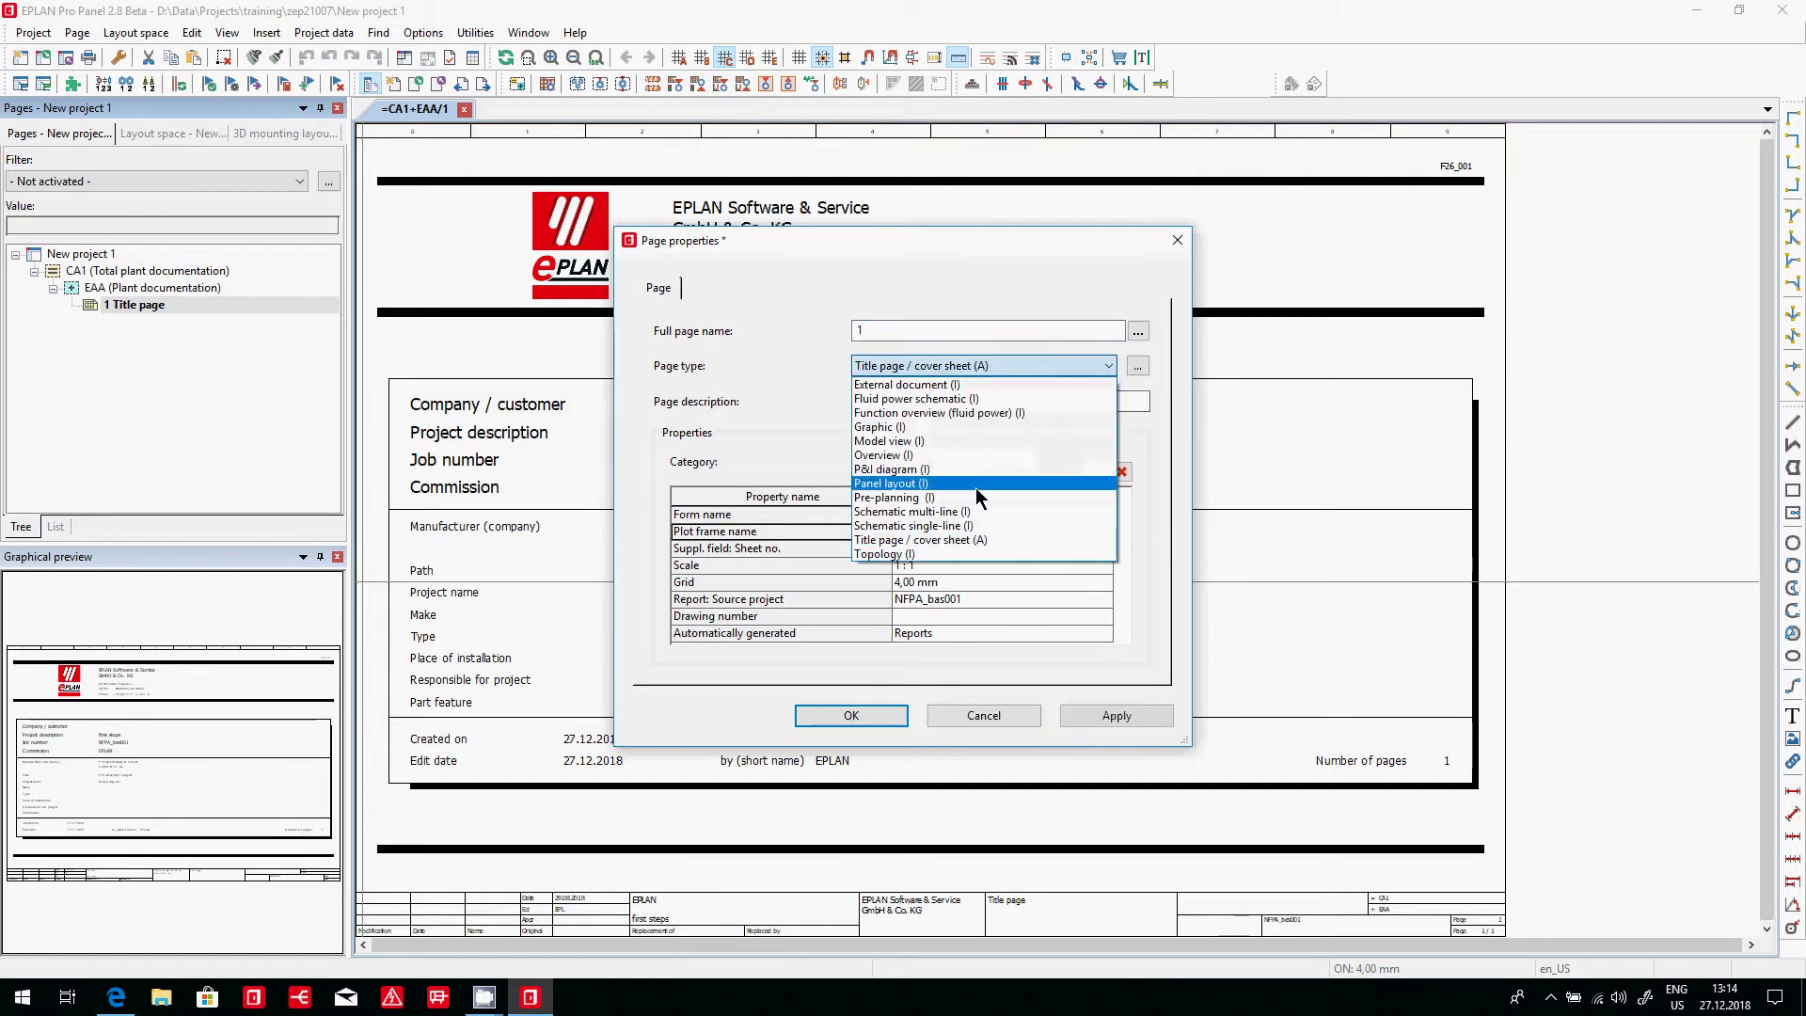
left_click(986, 511)
key("Tab")
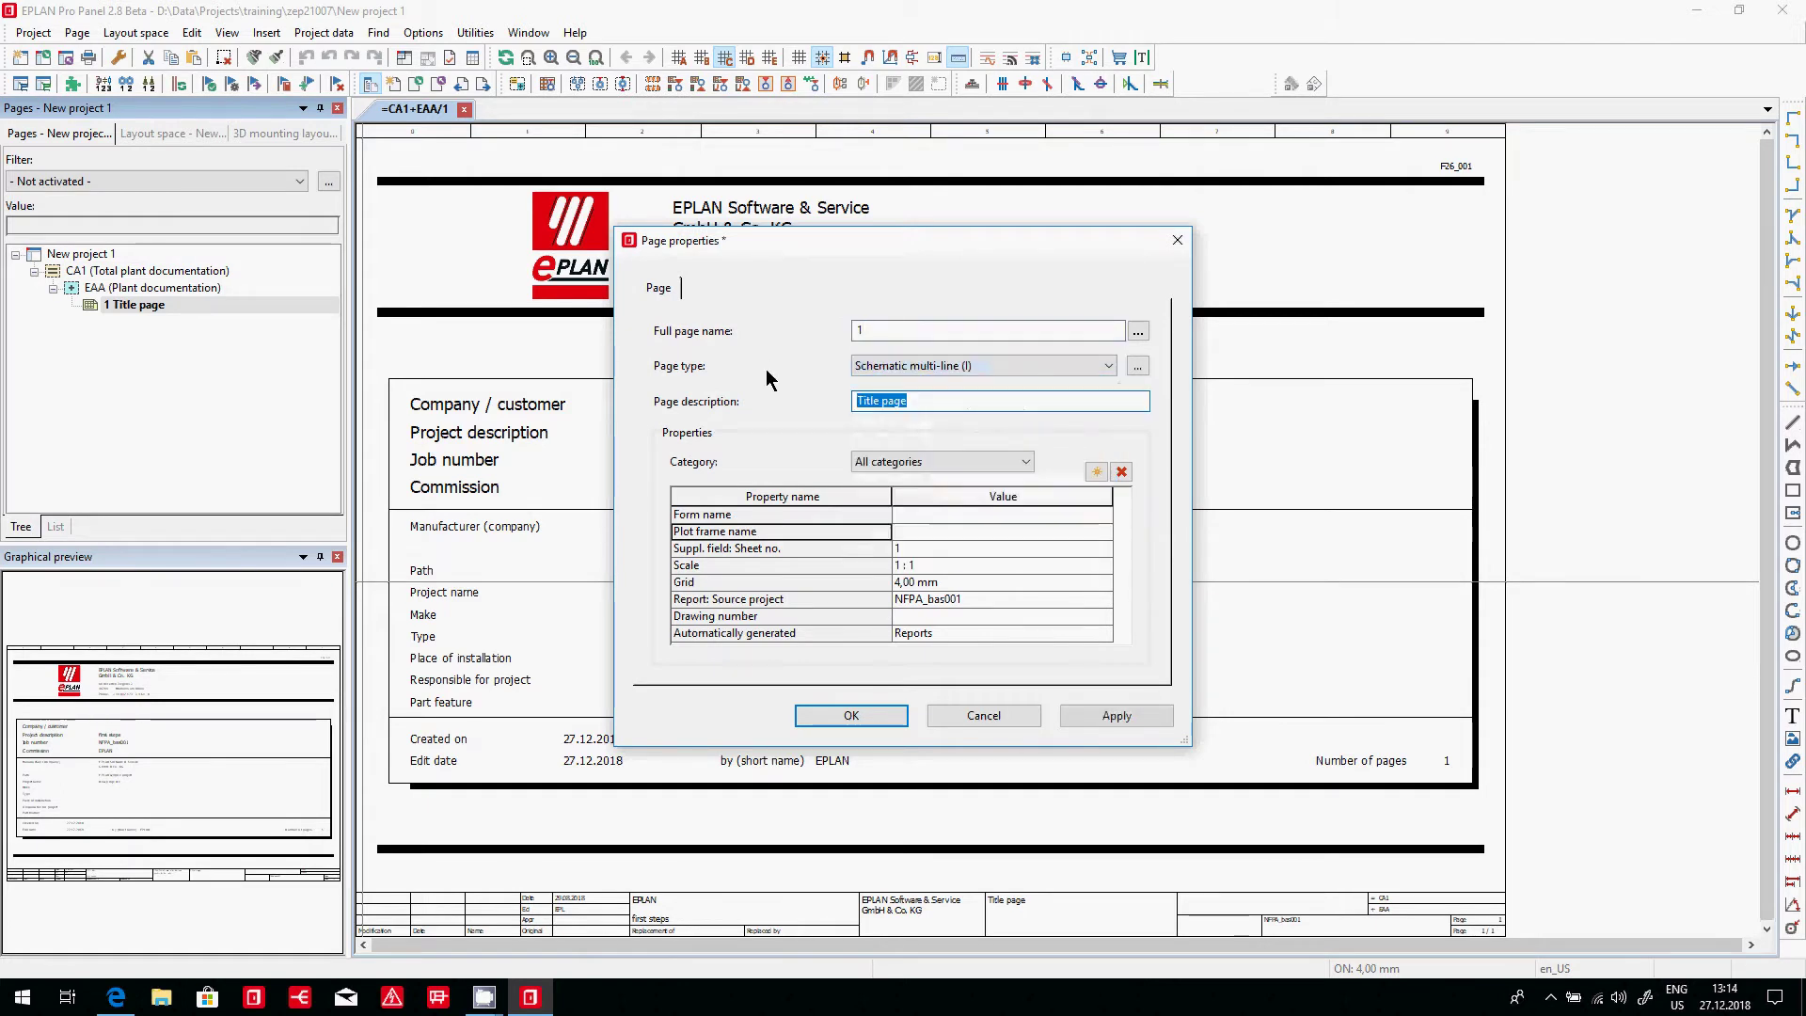
type("First ")
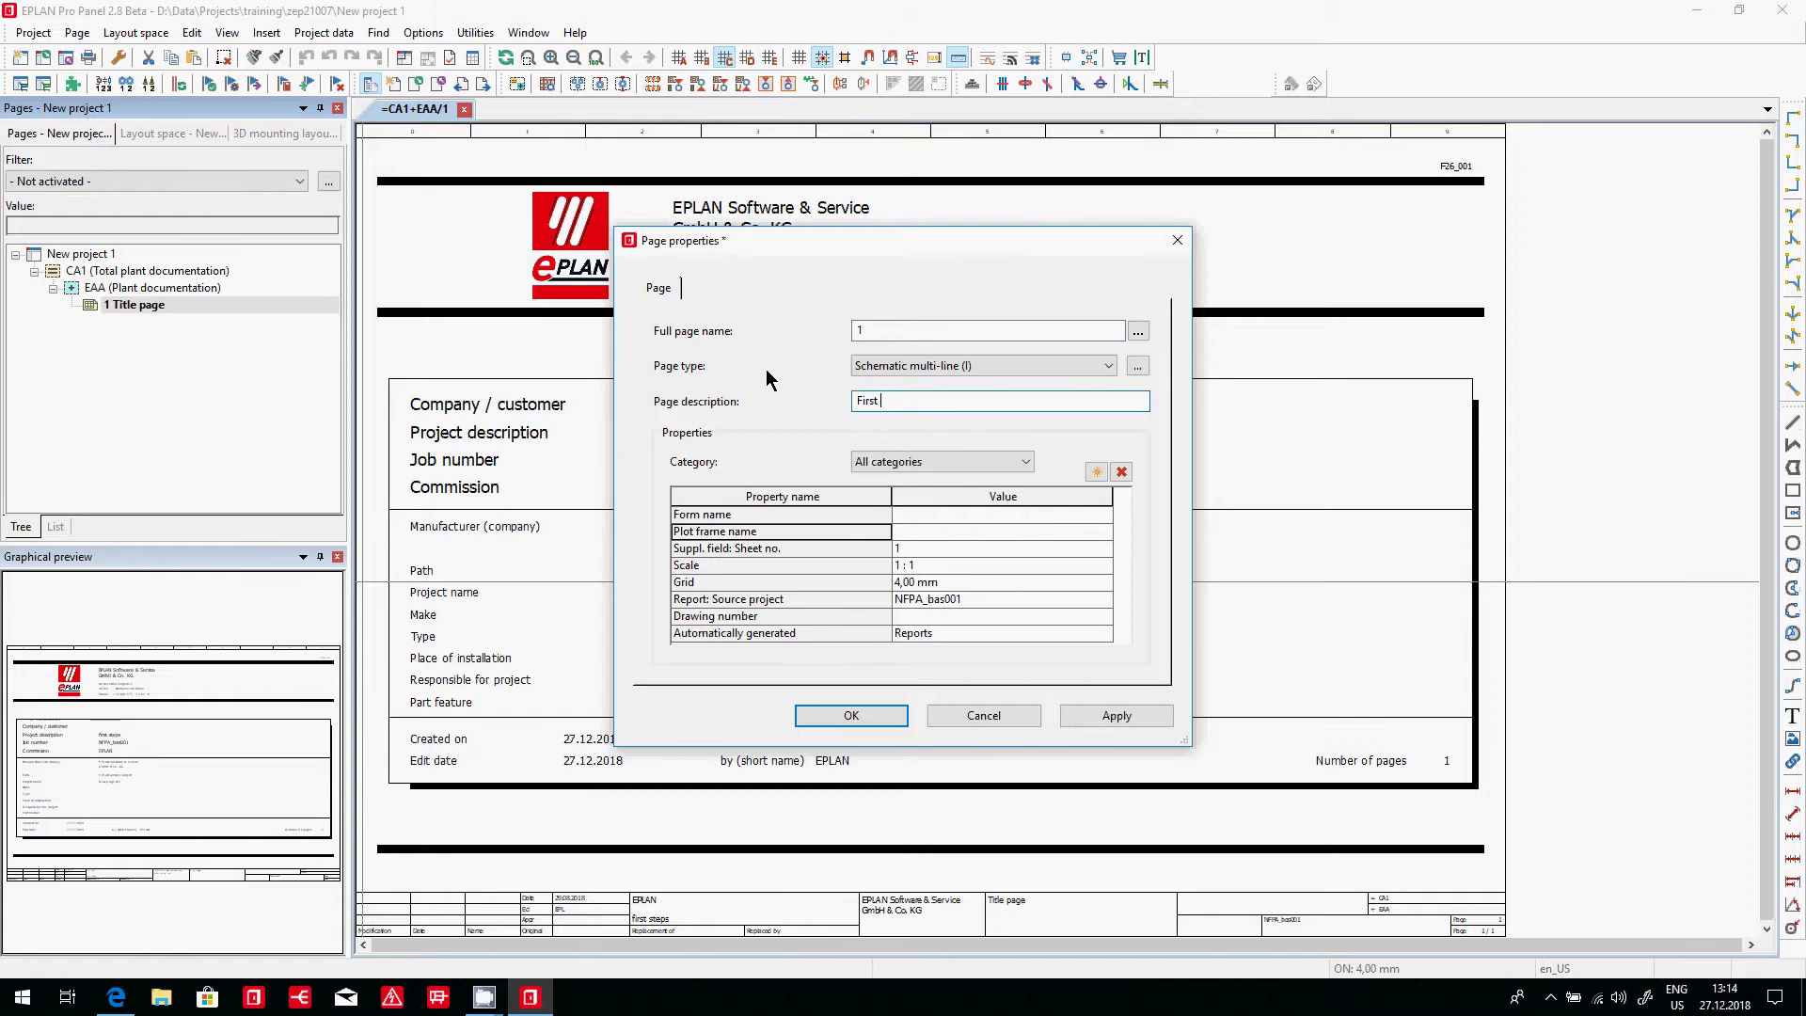
type("Steps in EPLAN")
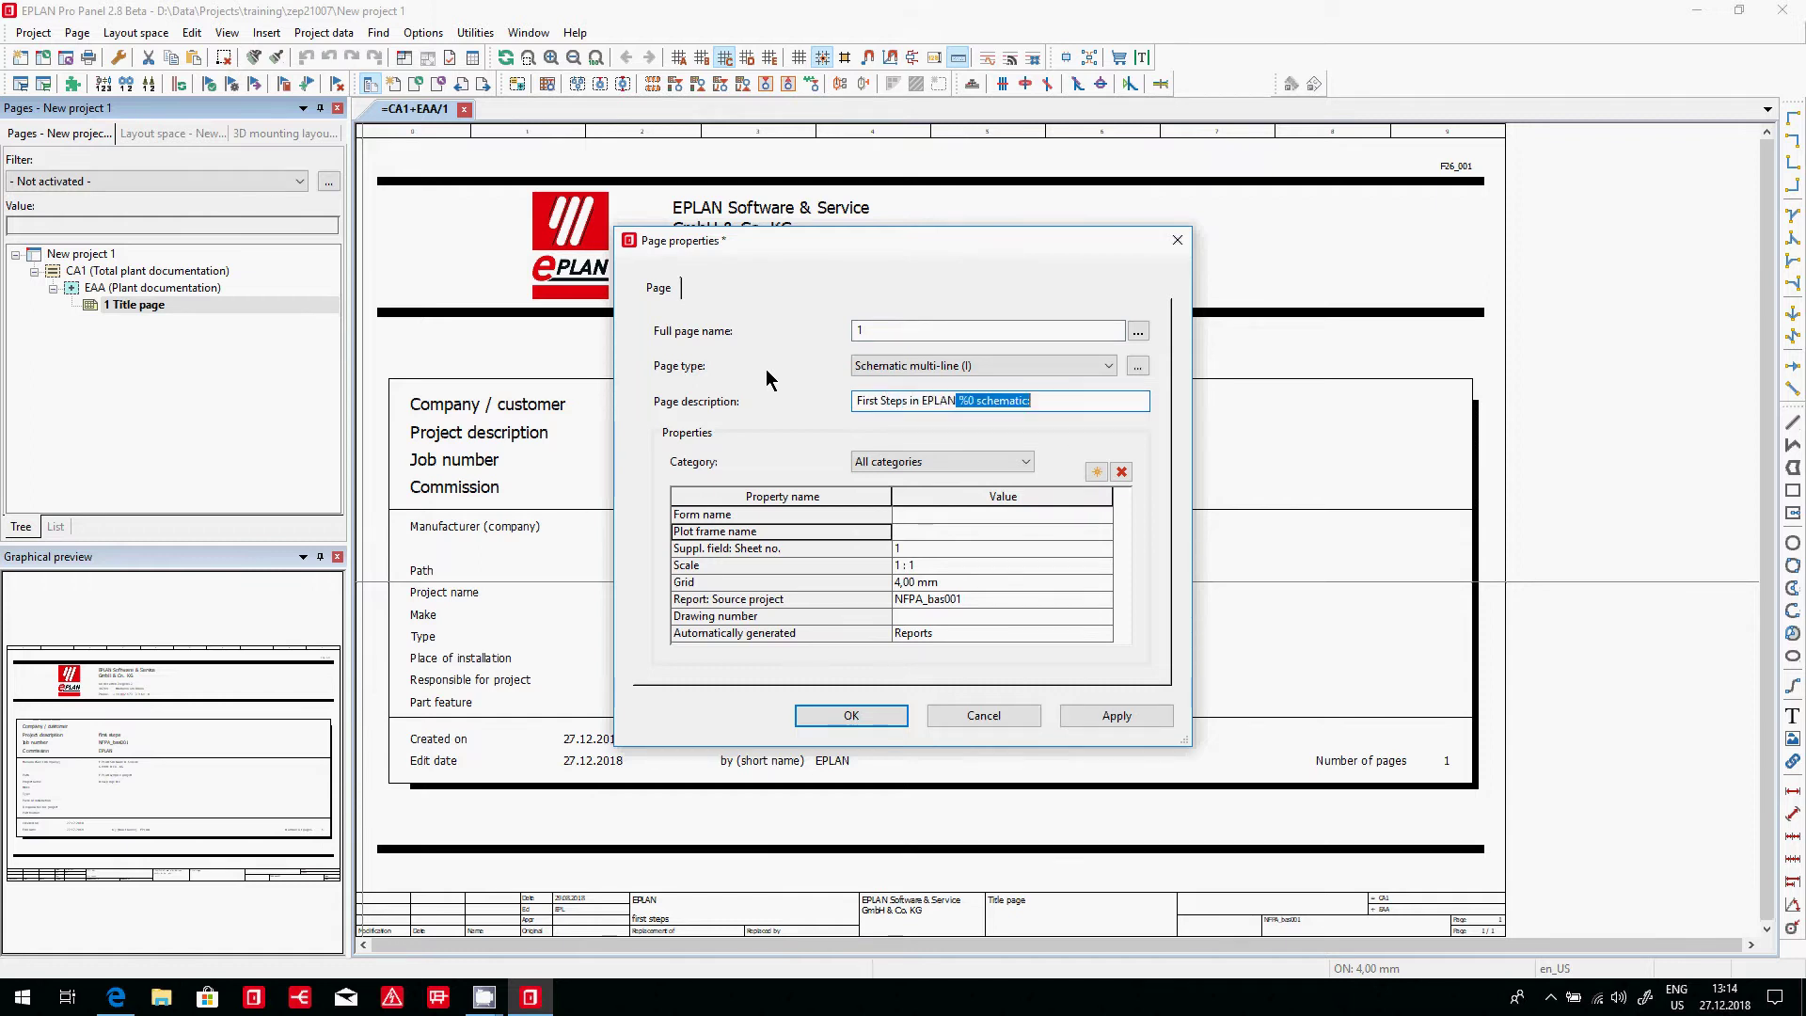
key("Delete")
- Set the page's plot frame to FN1_003.fn1 and apply the page settings
left_click(954, 533)
left_click(1106, 533)
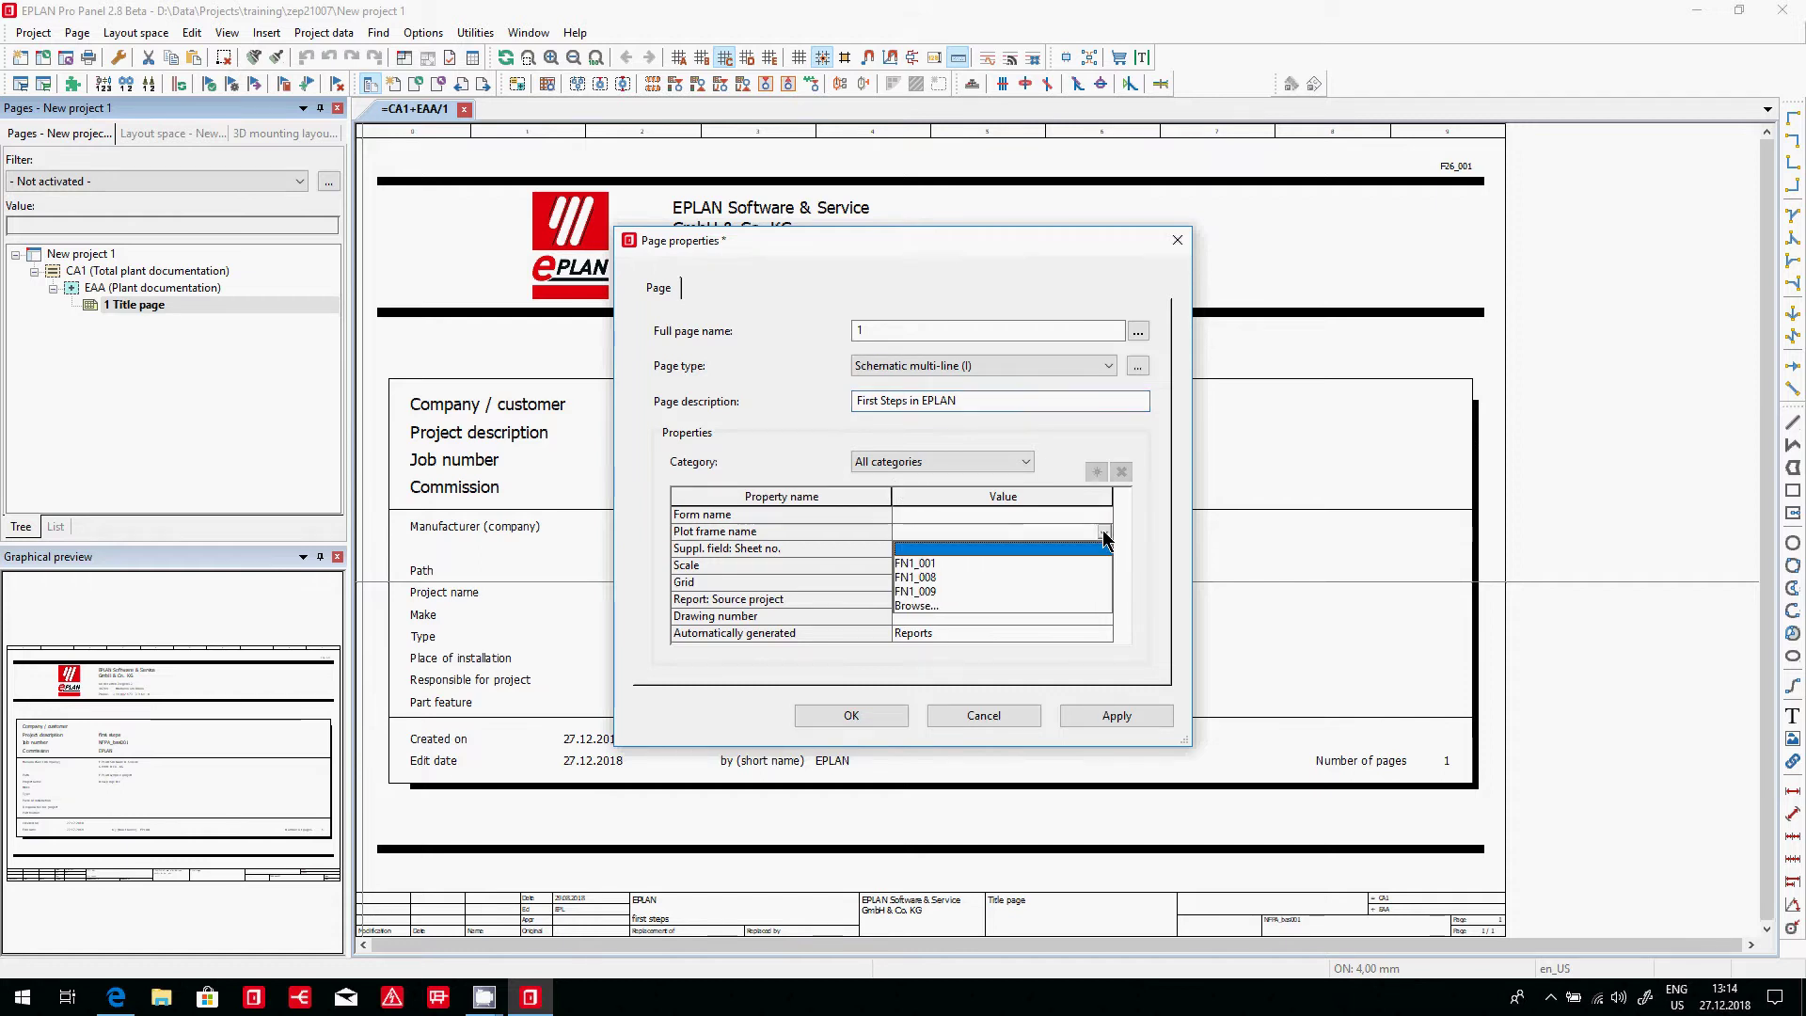
left_click(935, 607)
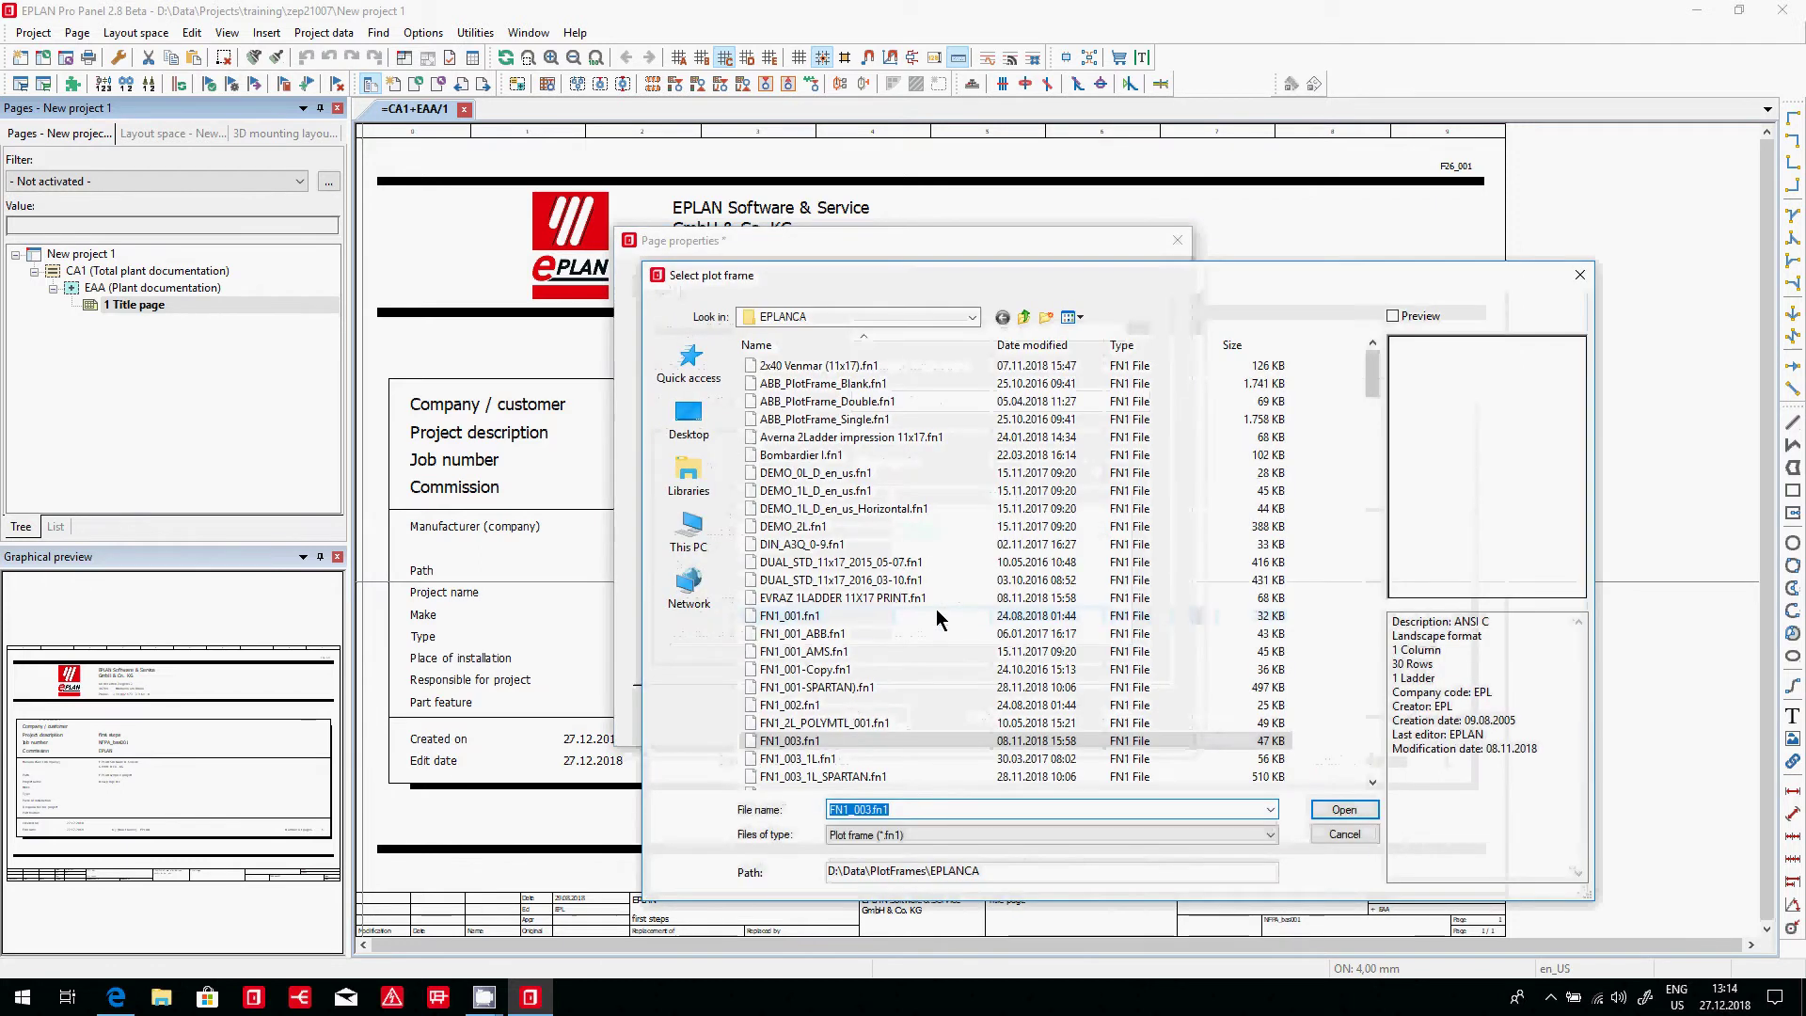
scroll(1110, 641, "down", 8)
scroll(1133, 641, "up", 8)
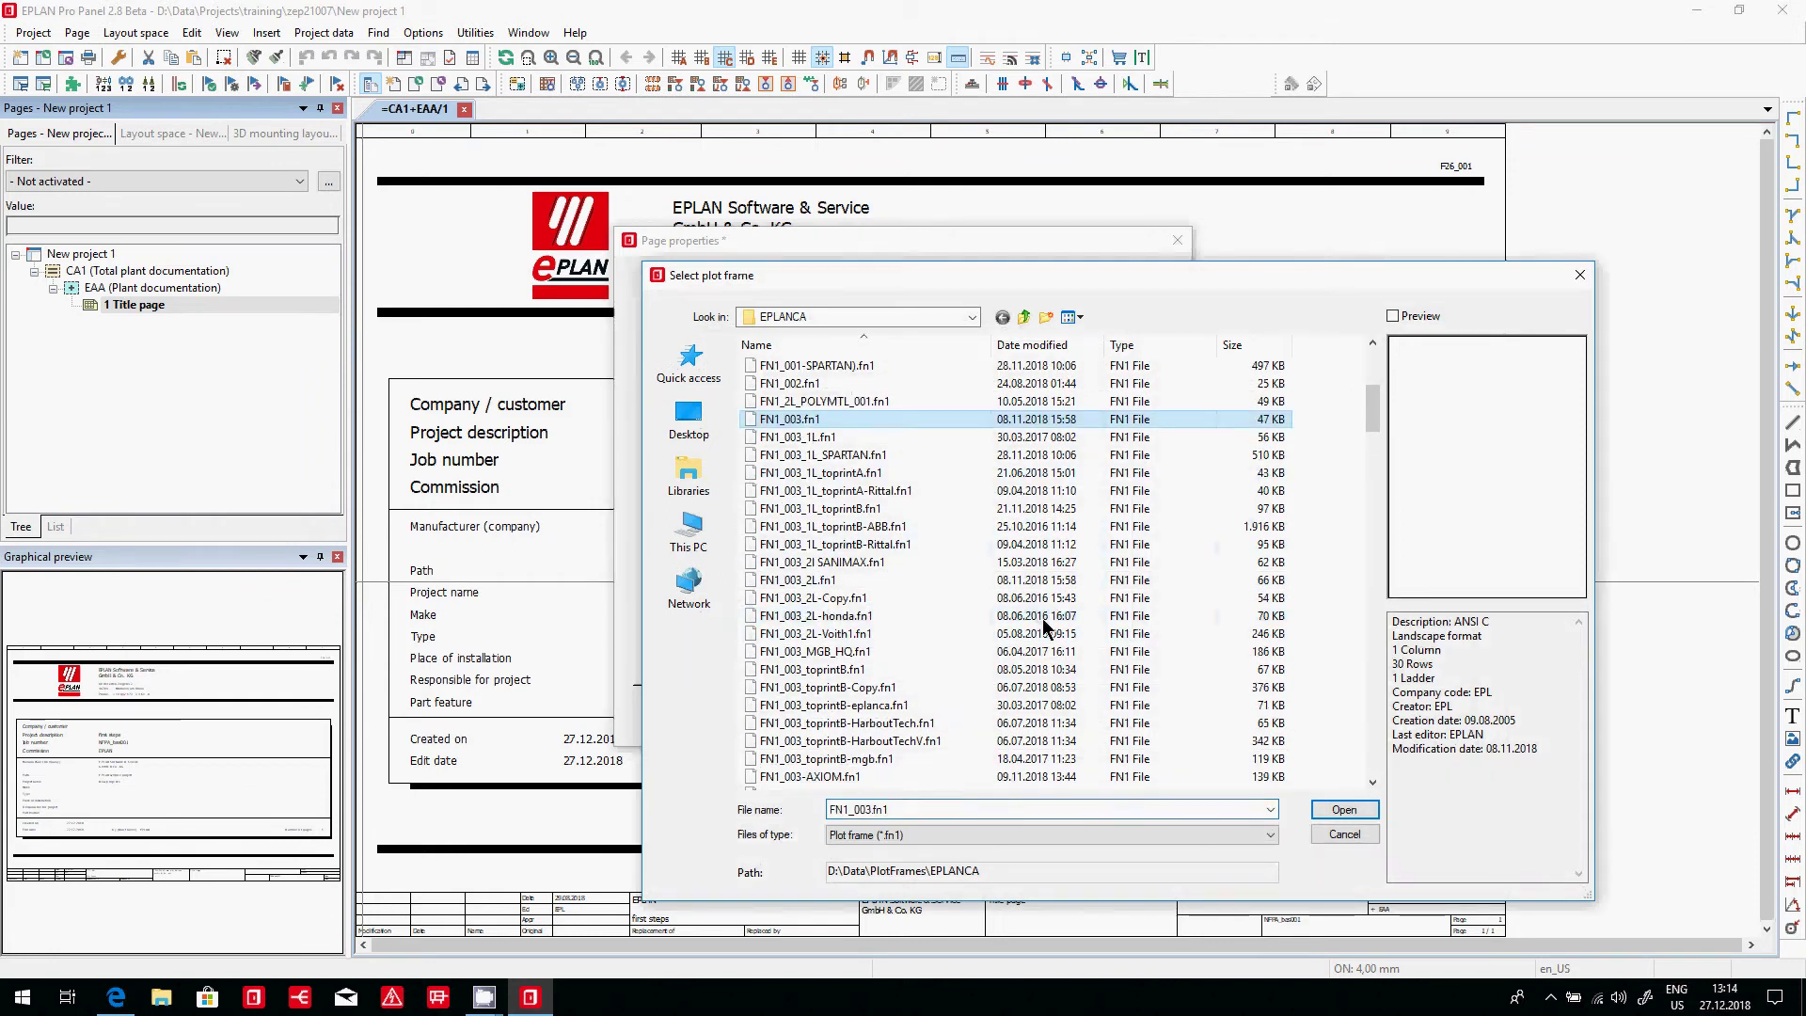
left_click(1347, 813)
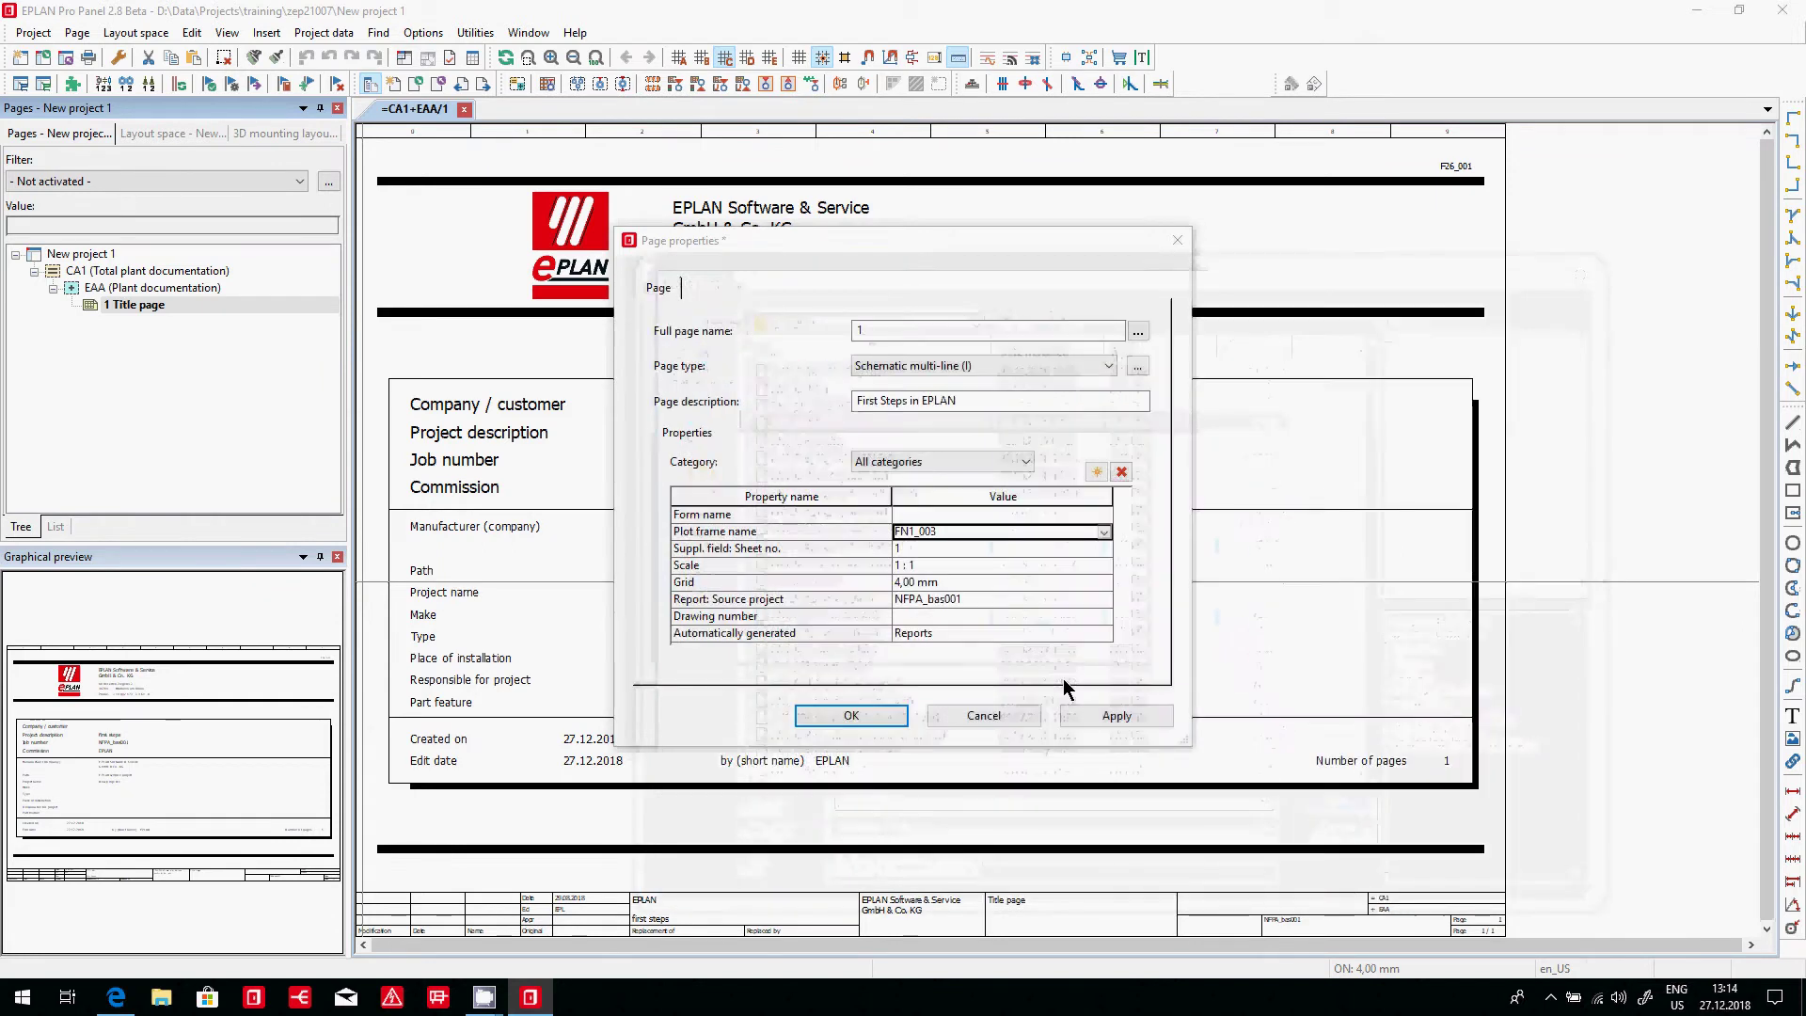
left_click(876, 711)
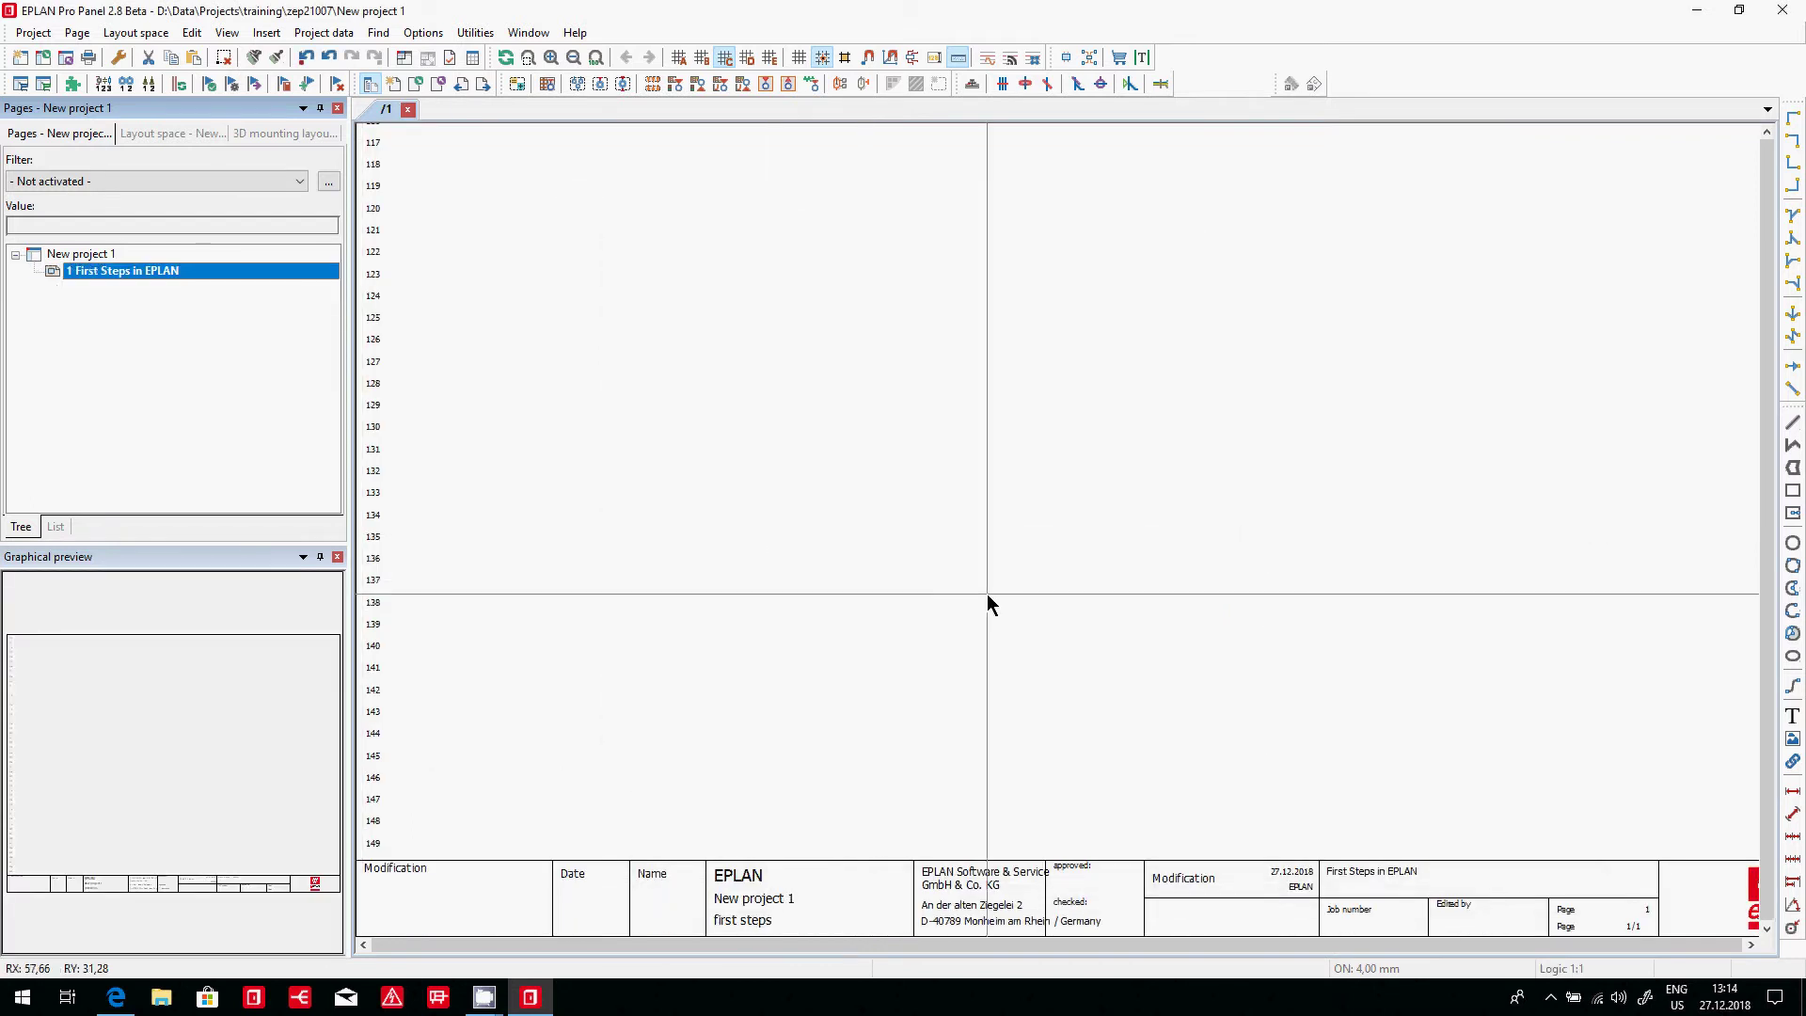
scroll(788, 649, "down", 5)
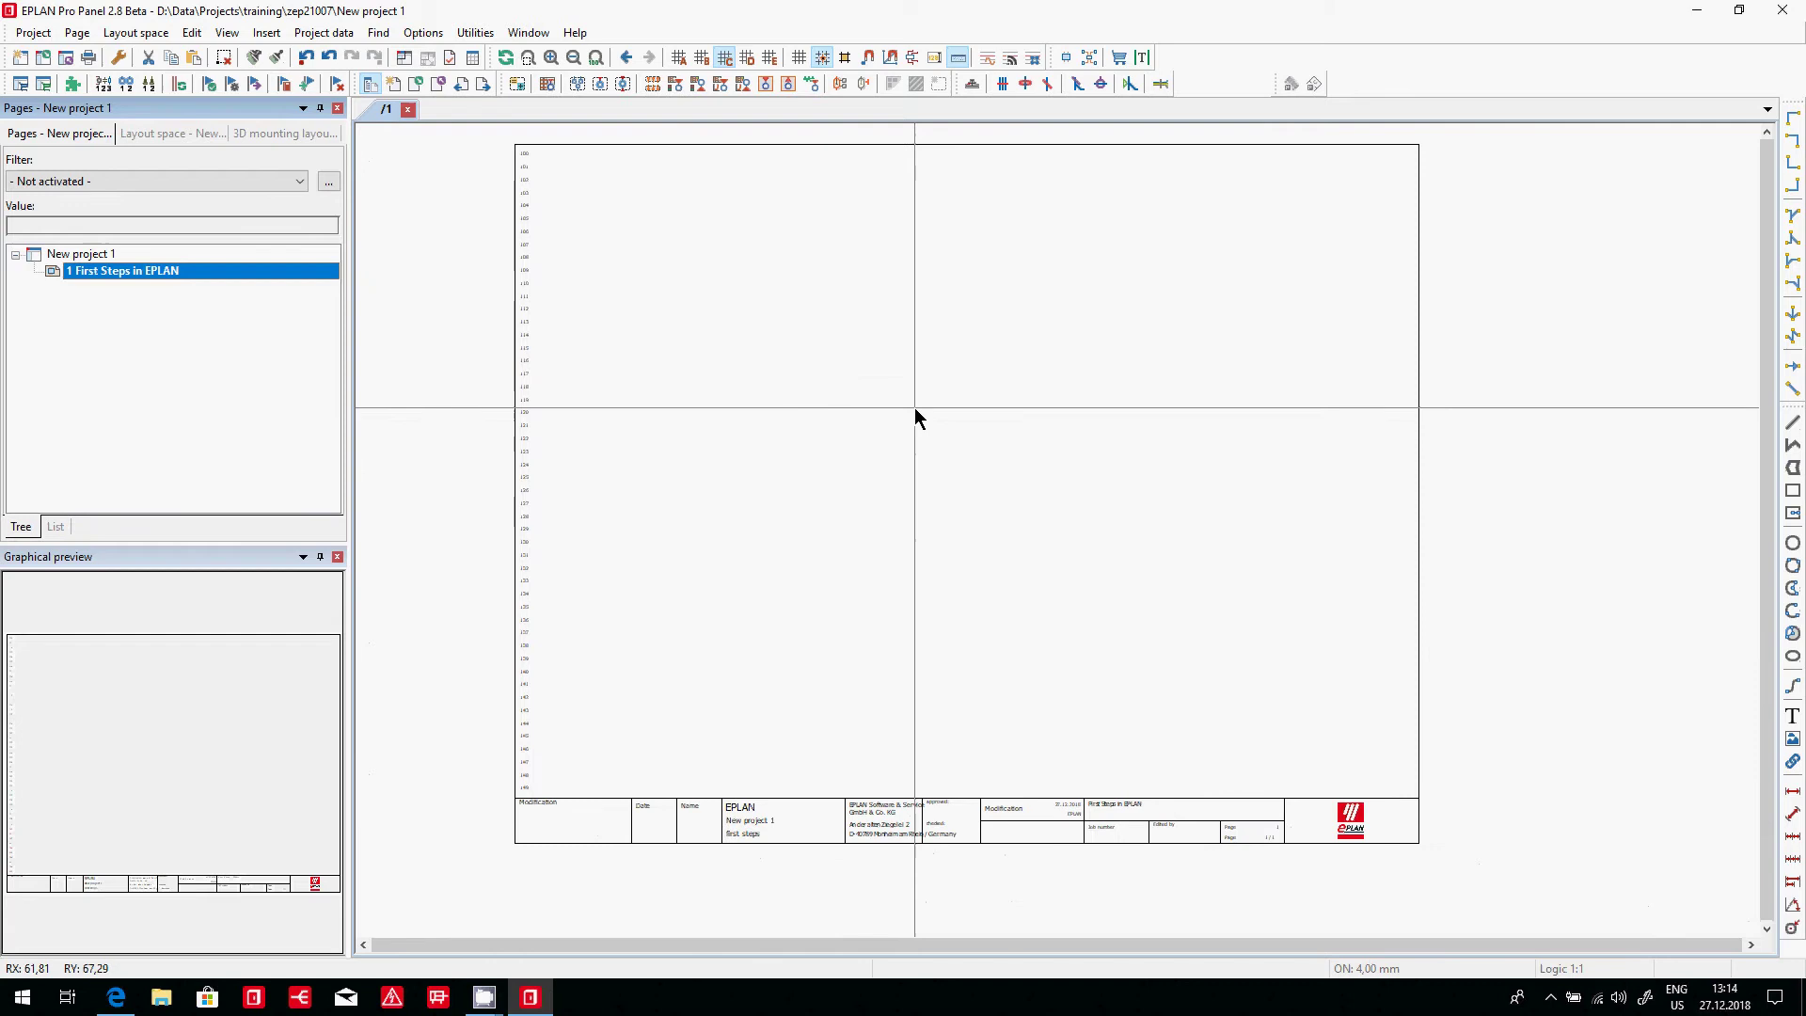
scroll(914, 409, "up", 1)
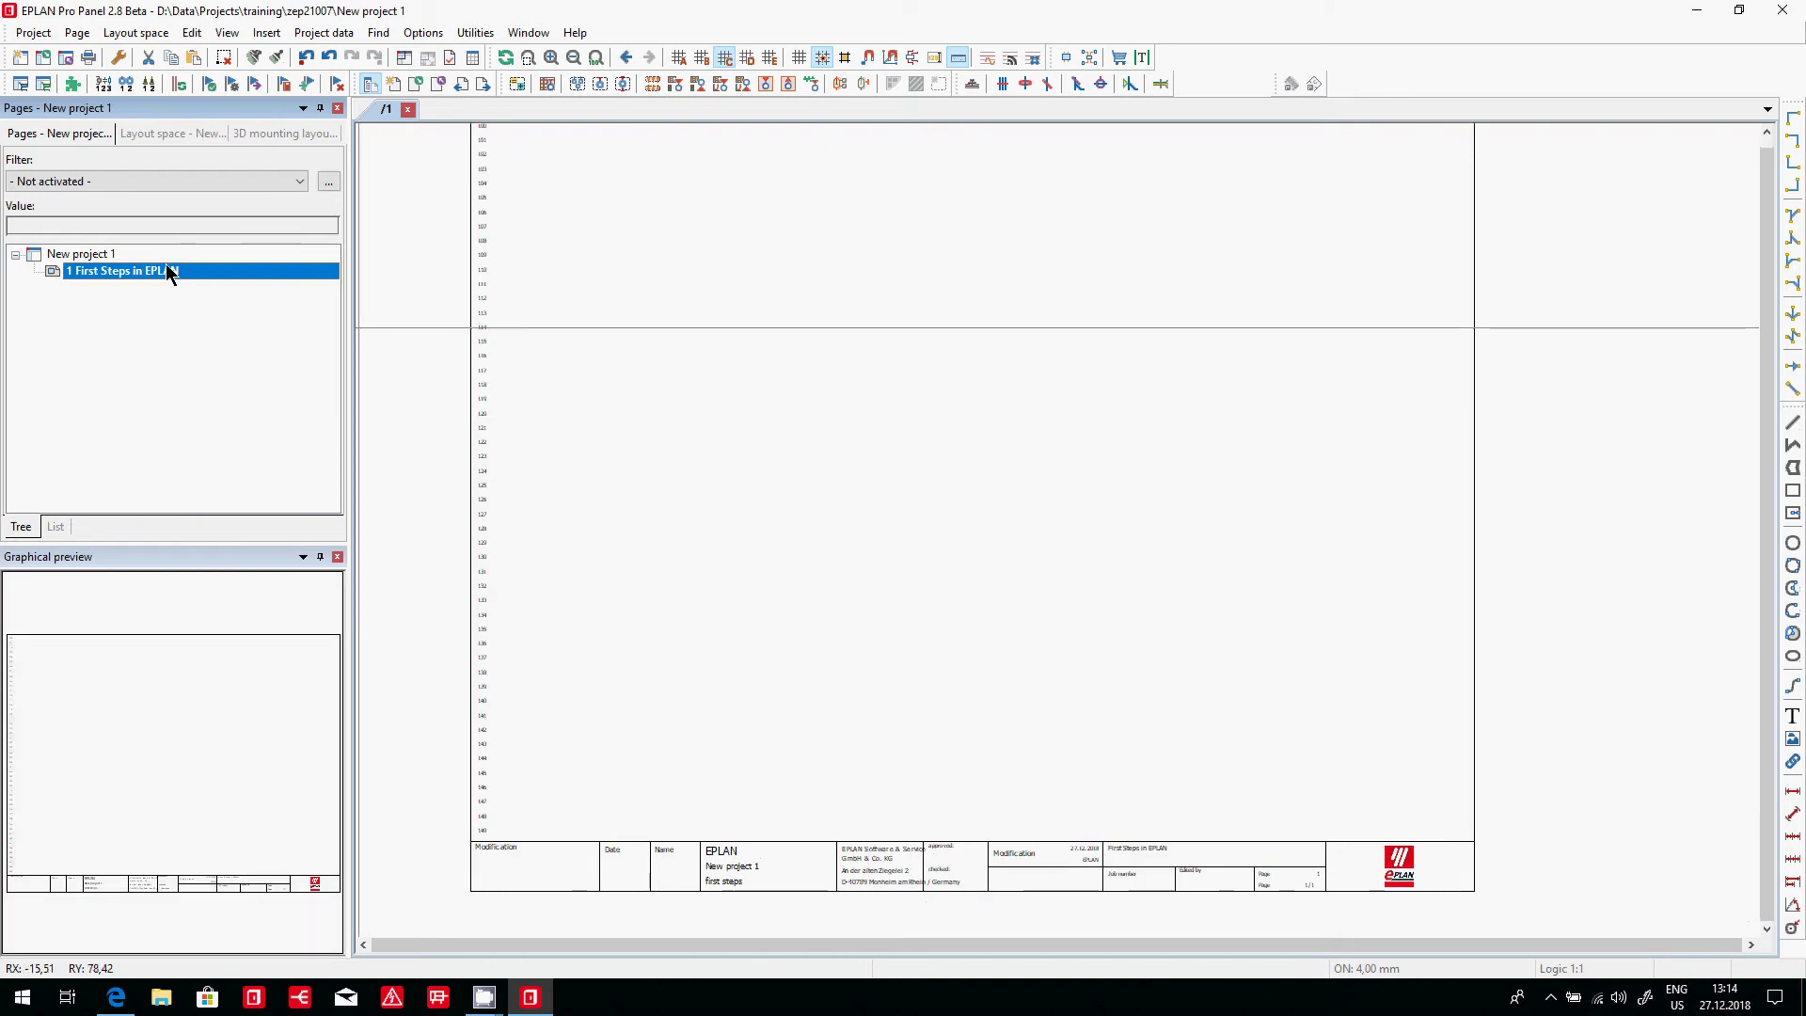
- Create a second schematic page /2 with its plot frame, then return to page 1
left_click(77, 35)
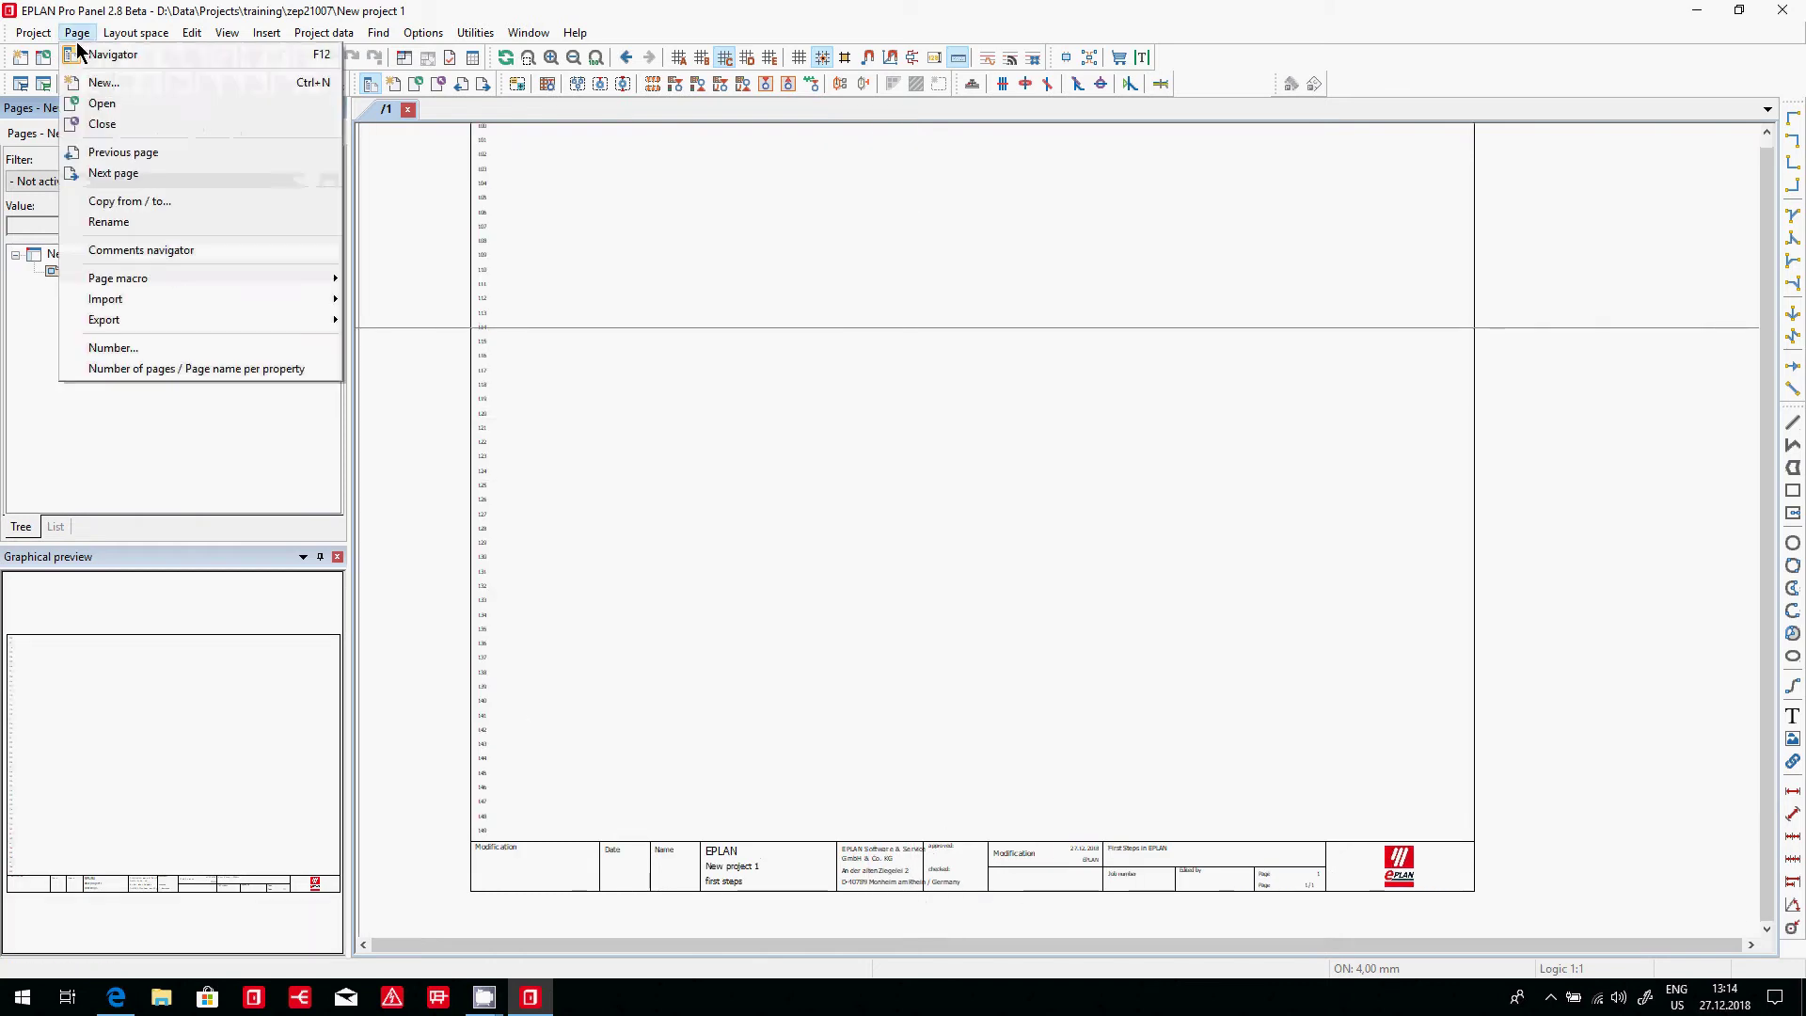
left_click(102, 83)
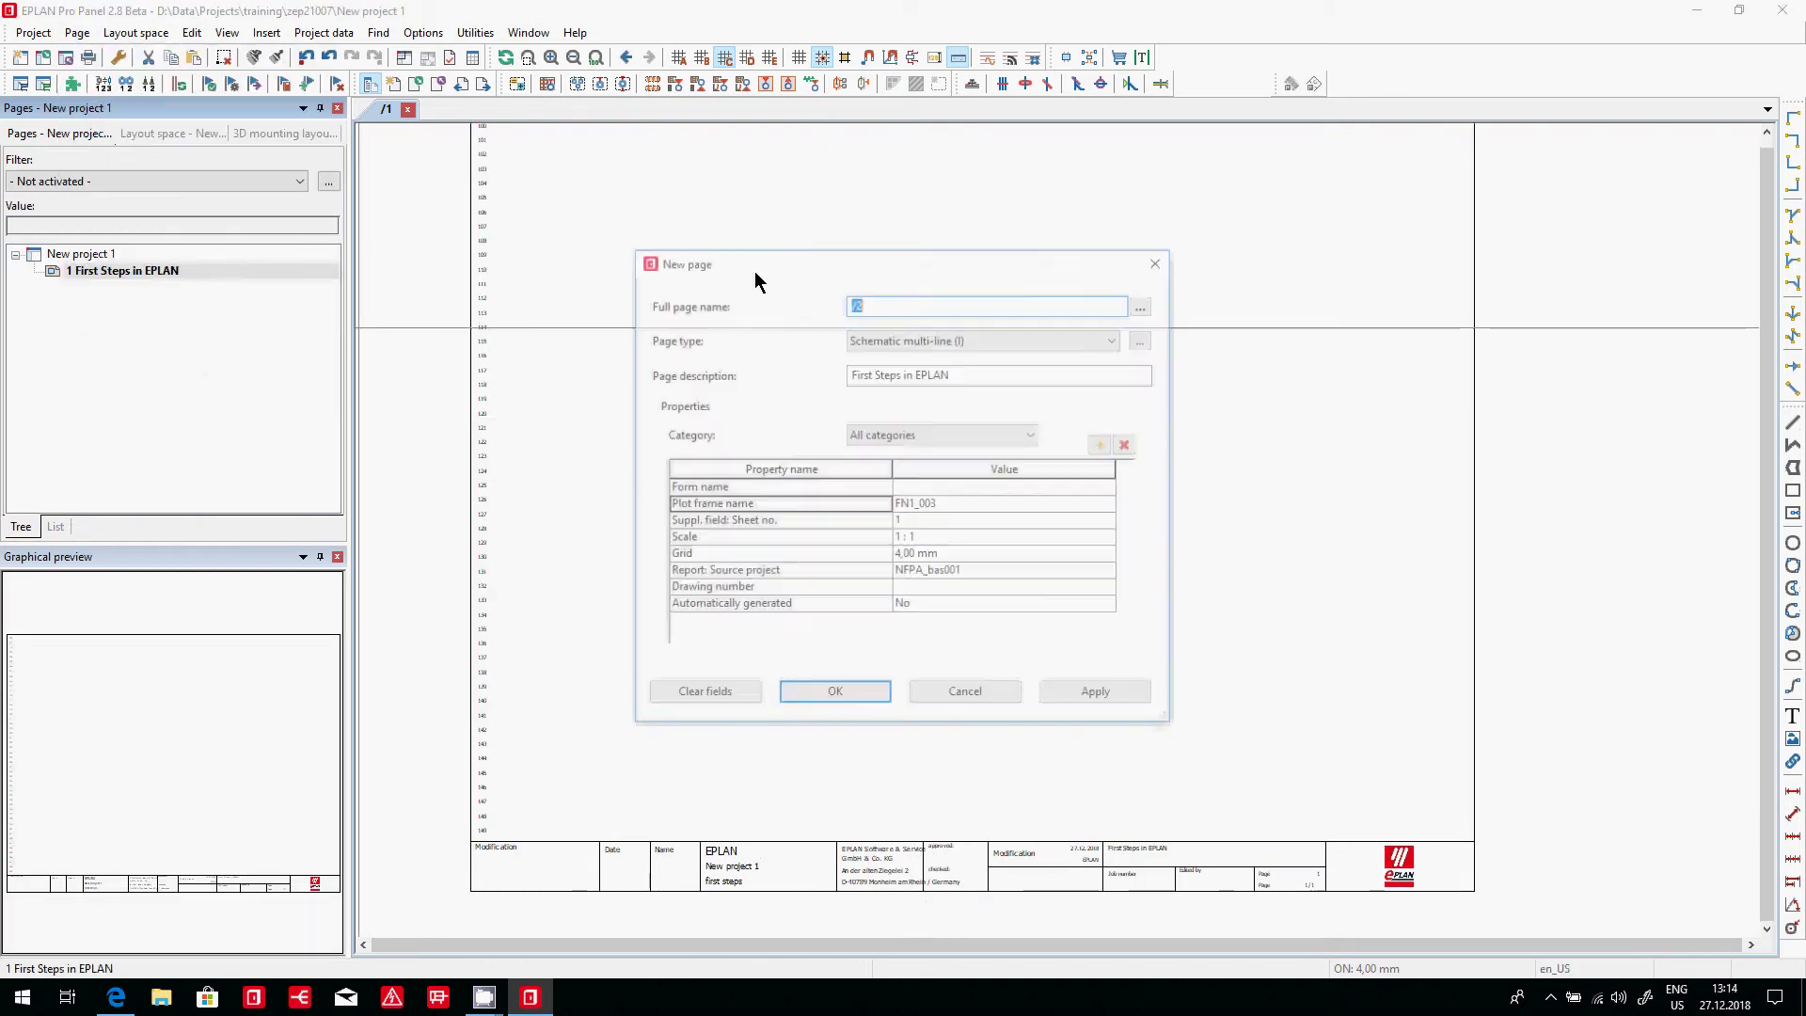
left_click(873, 302)
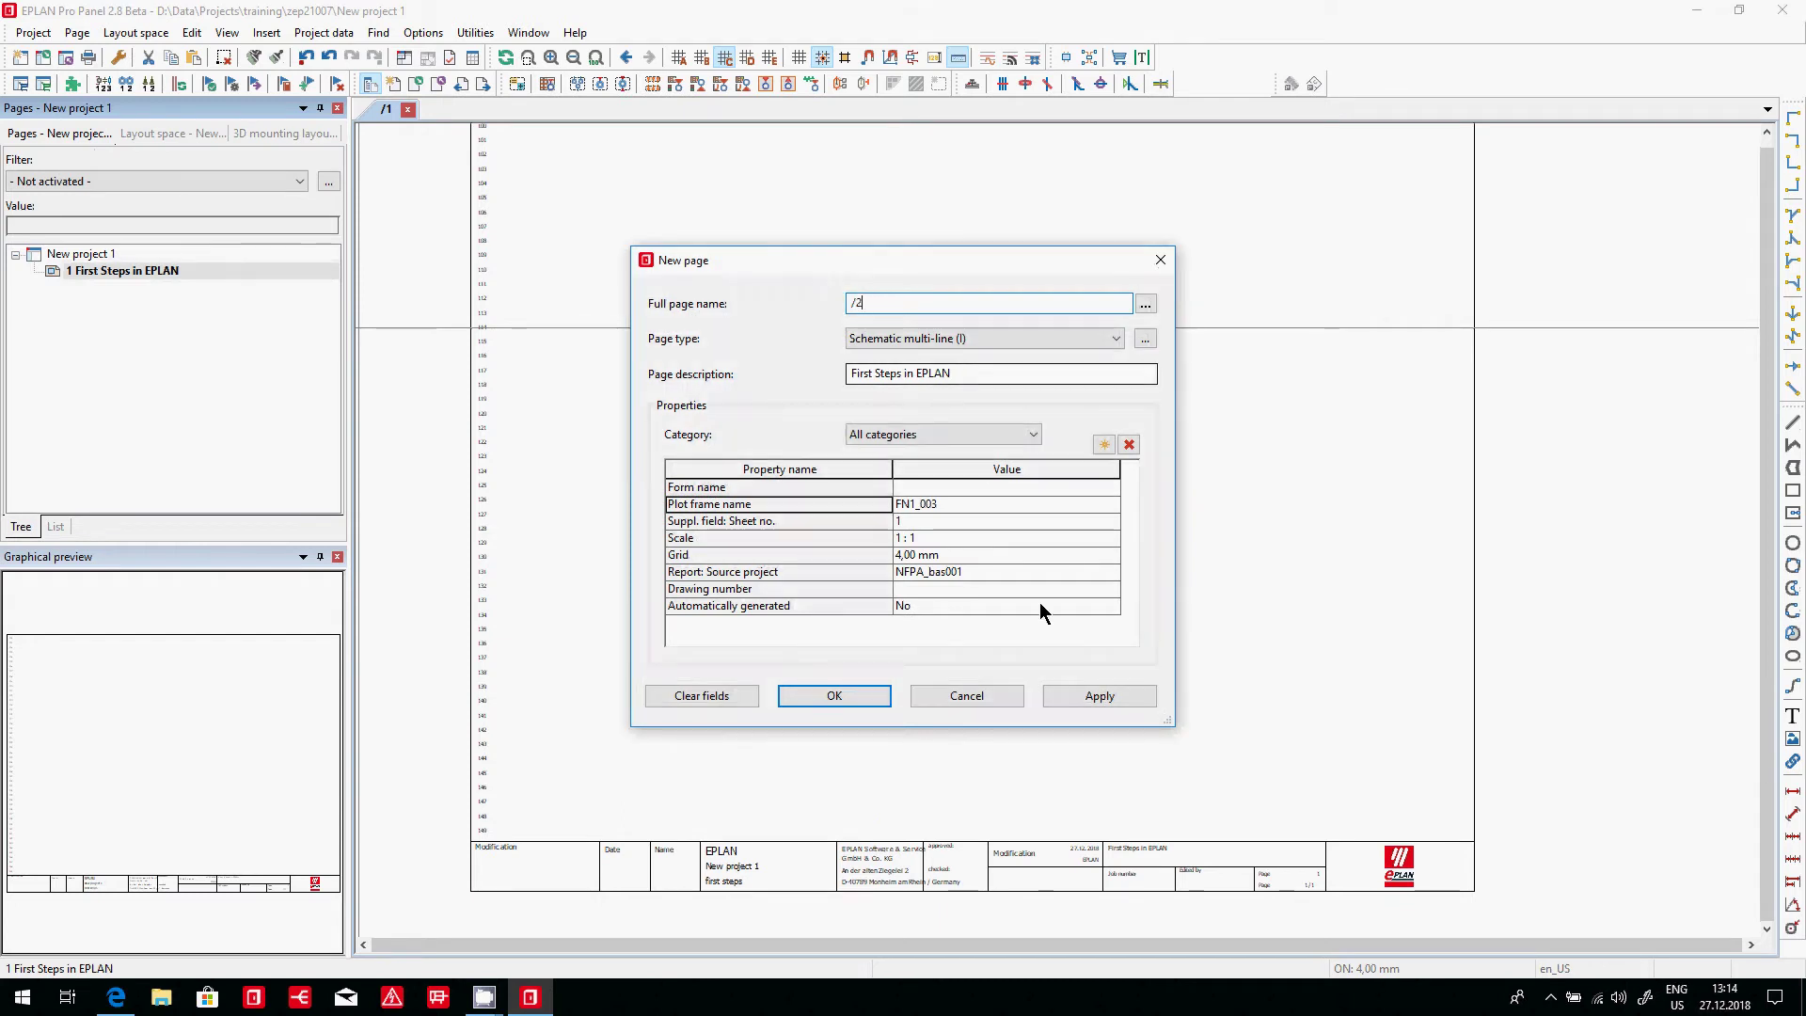
left_click(932, 503)
left_click(832, 695)
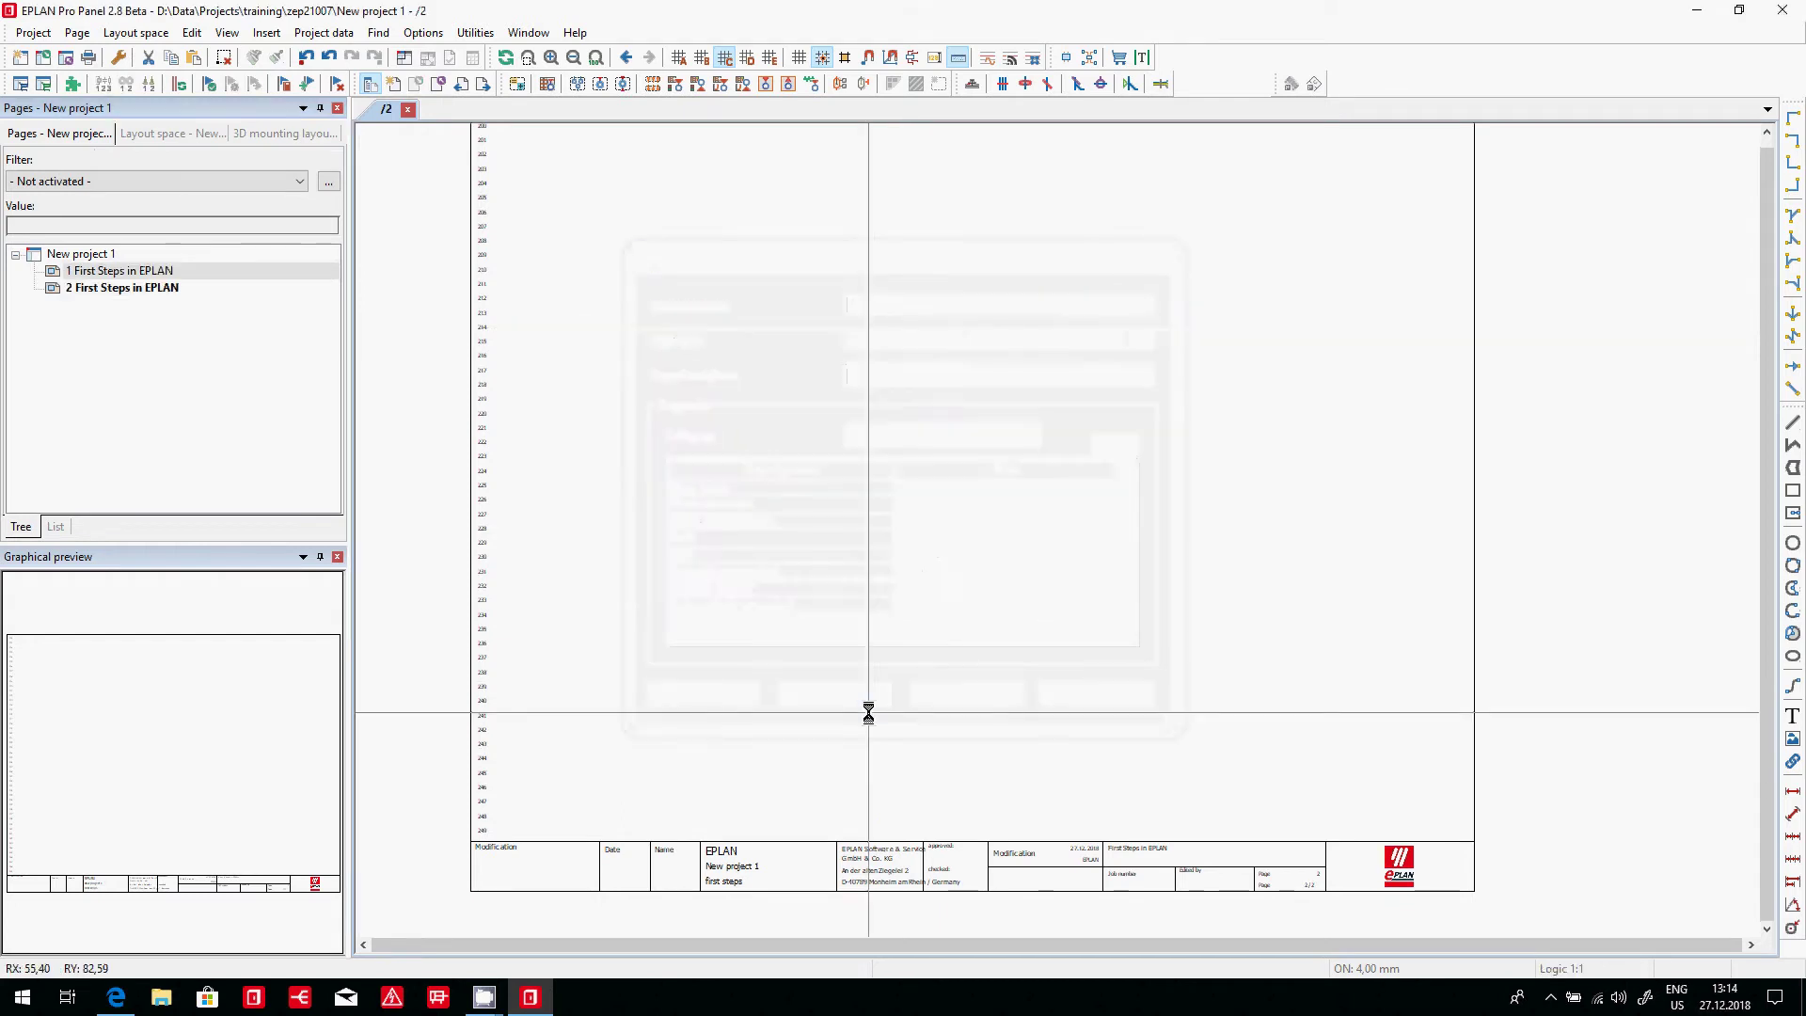
left_click(143, 272)
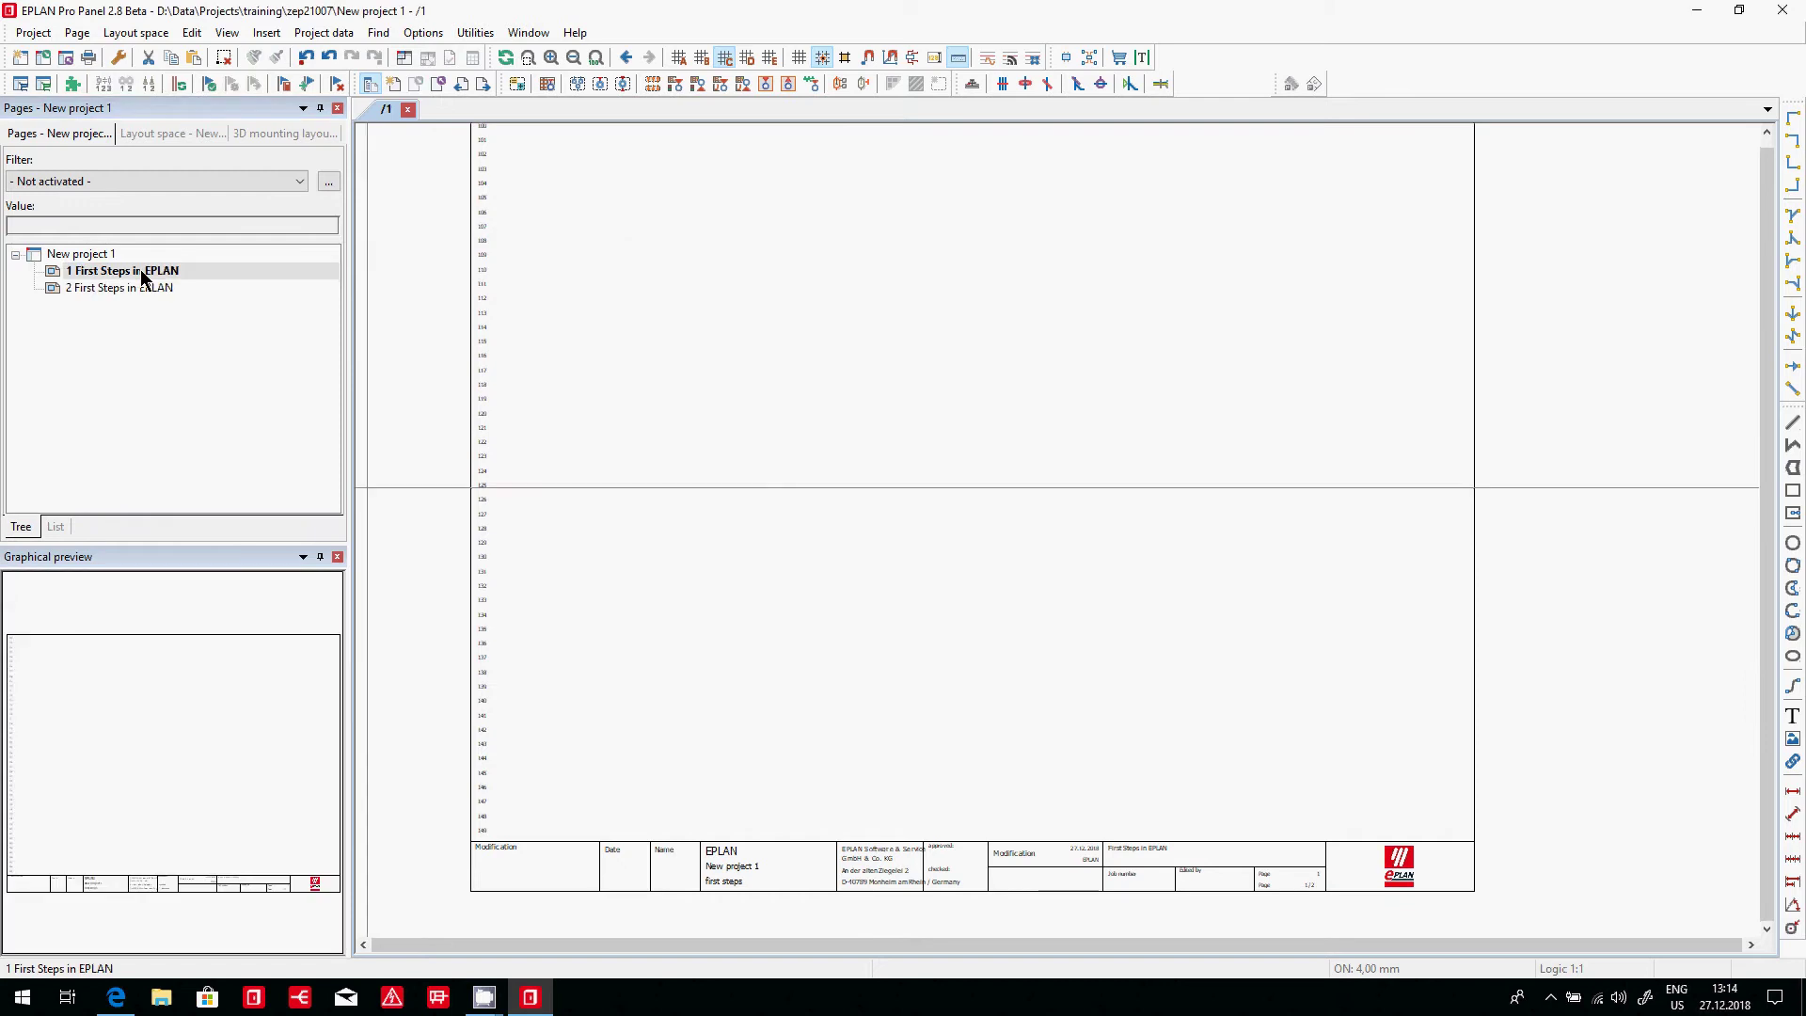
- Place potential connection point L1 on line 101 and switch snapping to grid C
scroll(508, 193, "up", 5)
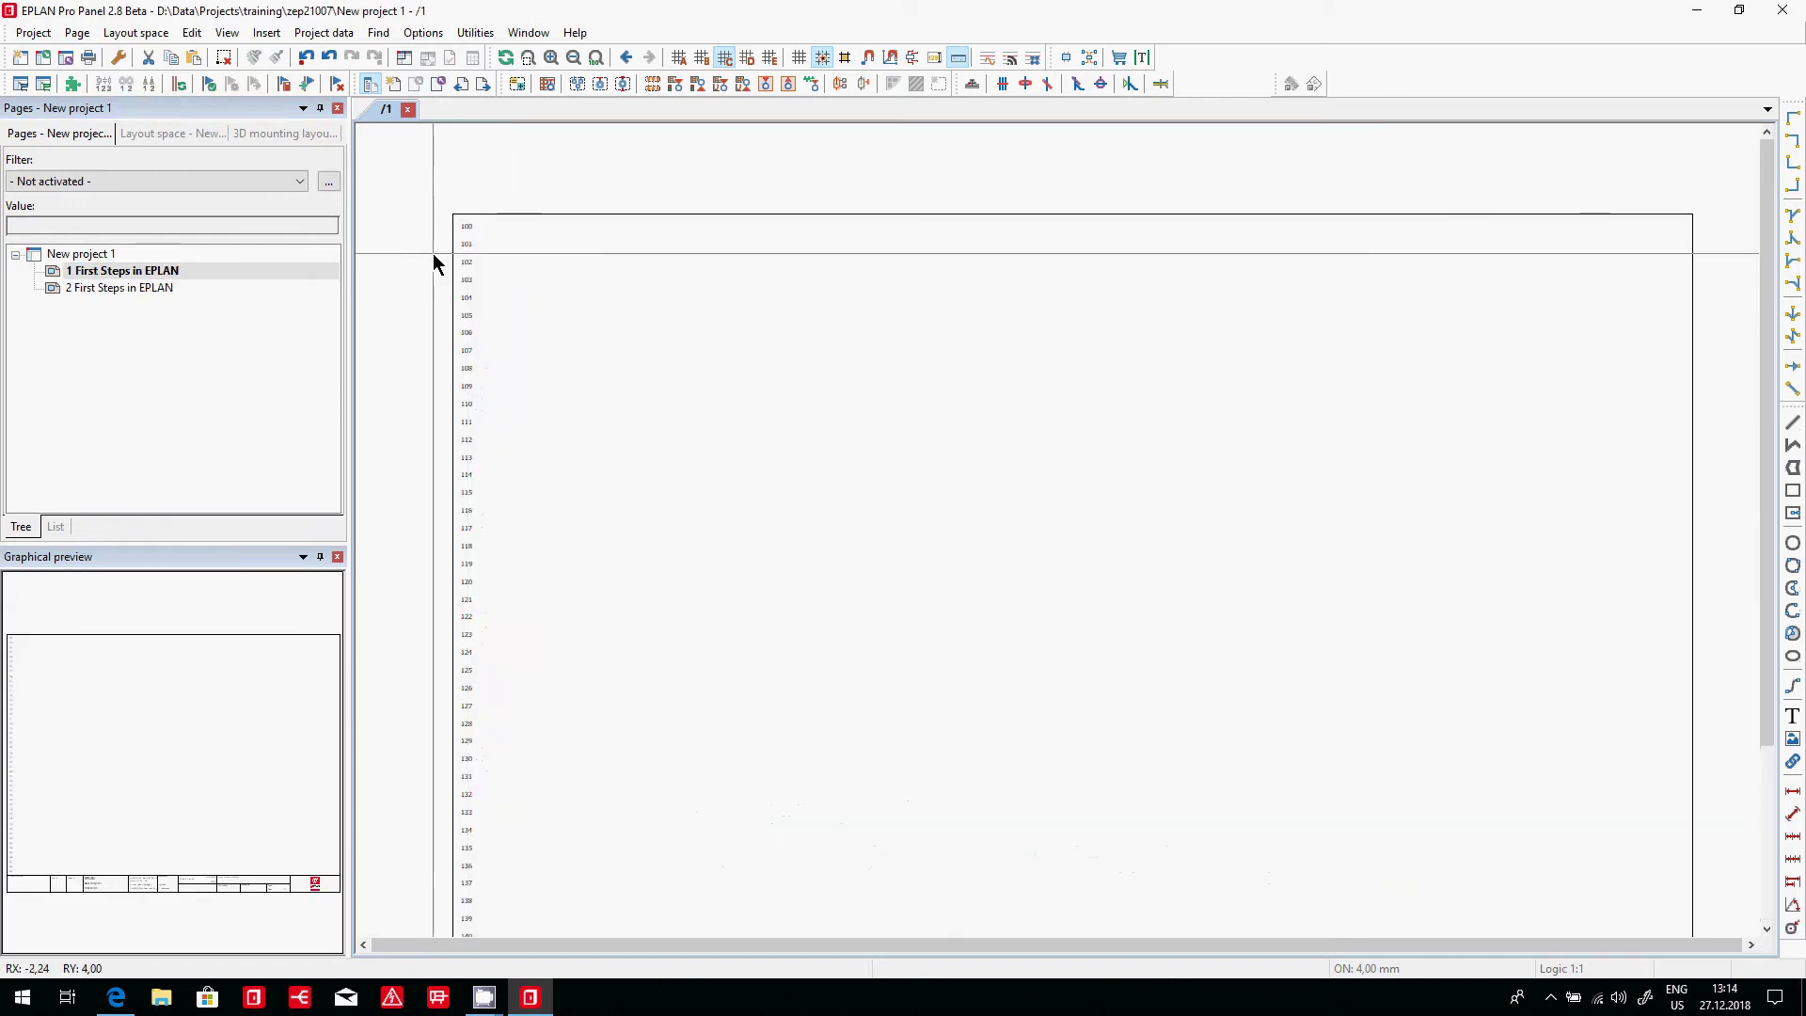
left_click(266, 33)
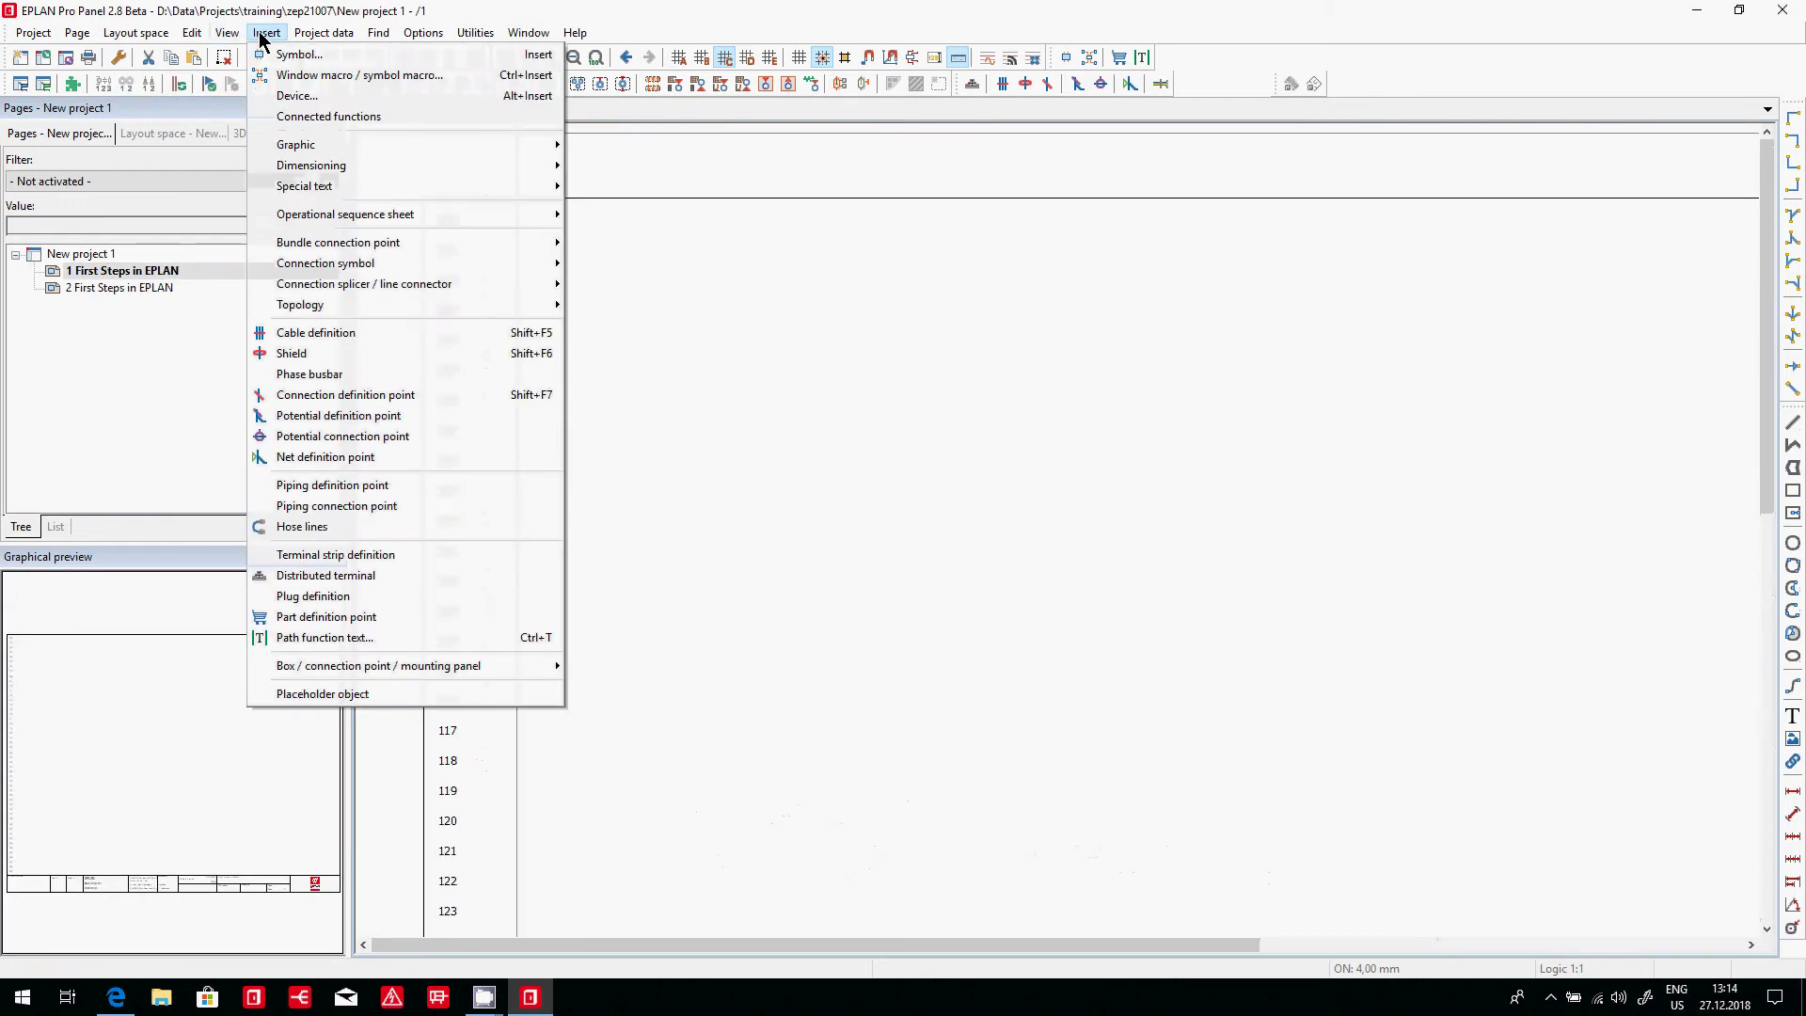
left_click(342, 435)
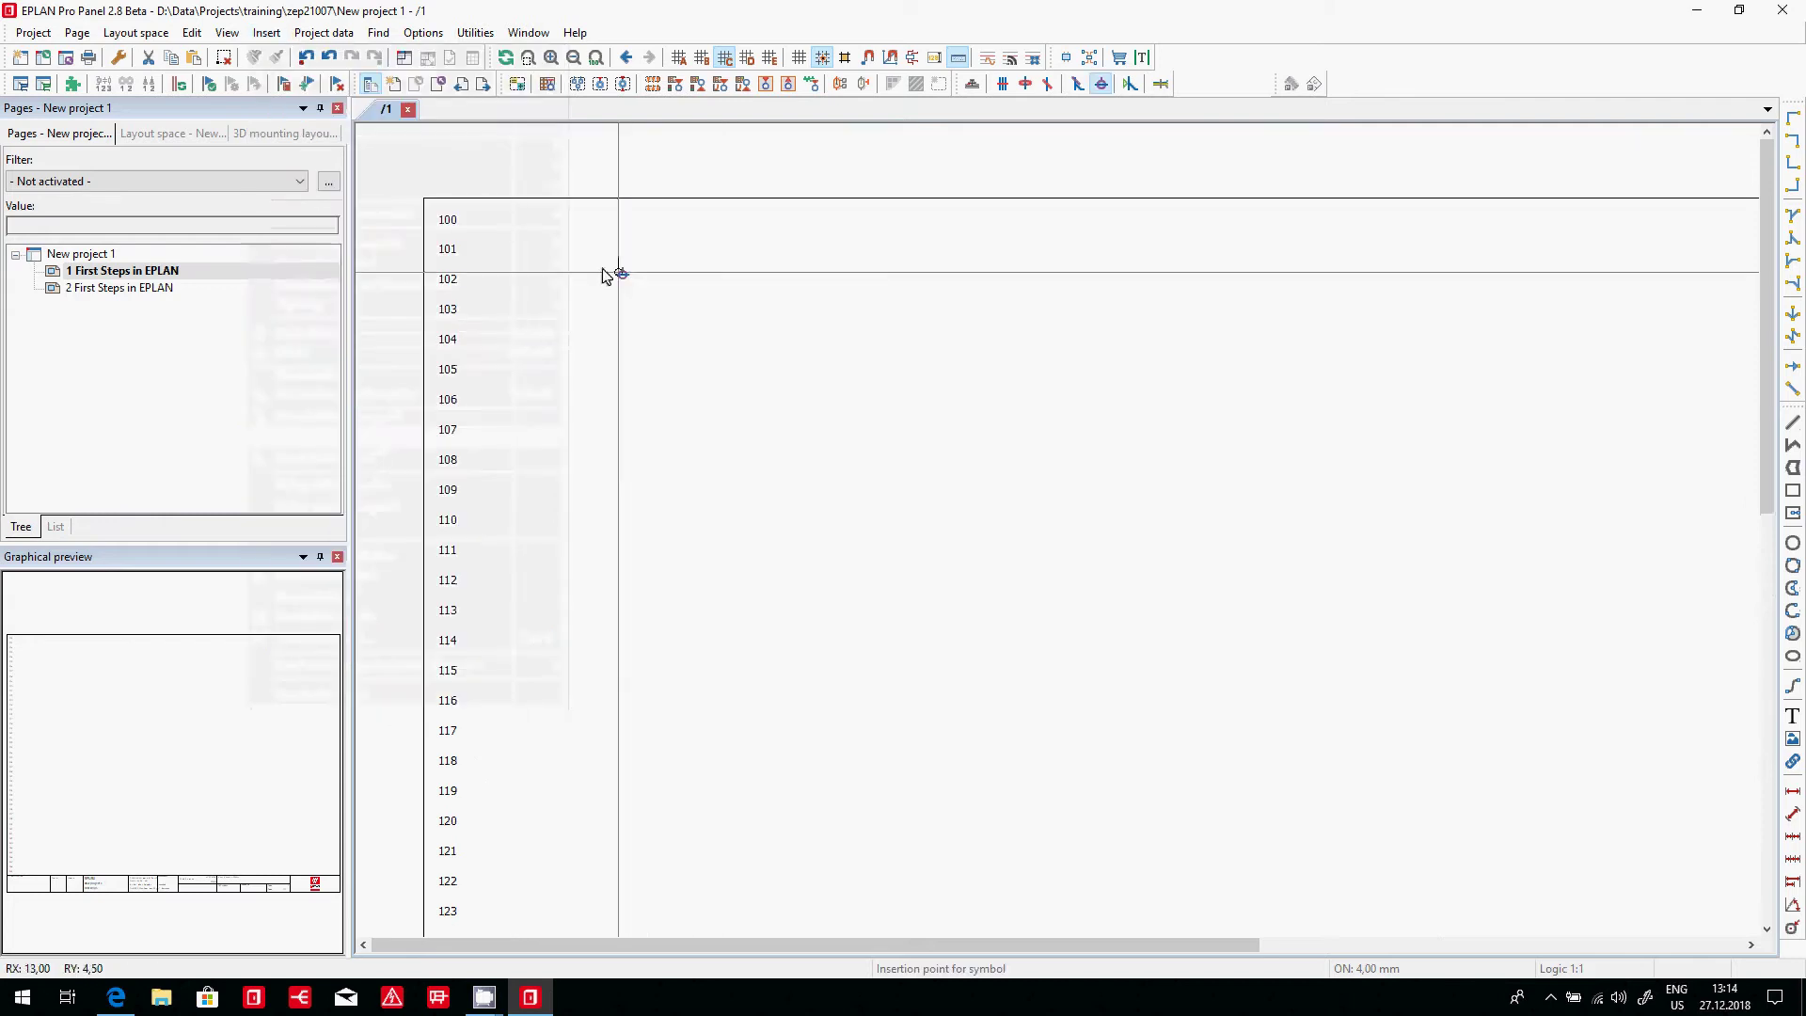
scroll(562, 252, "up", 2)
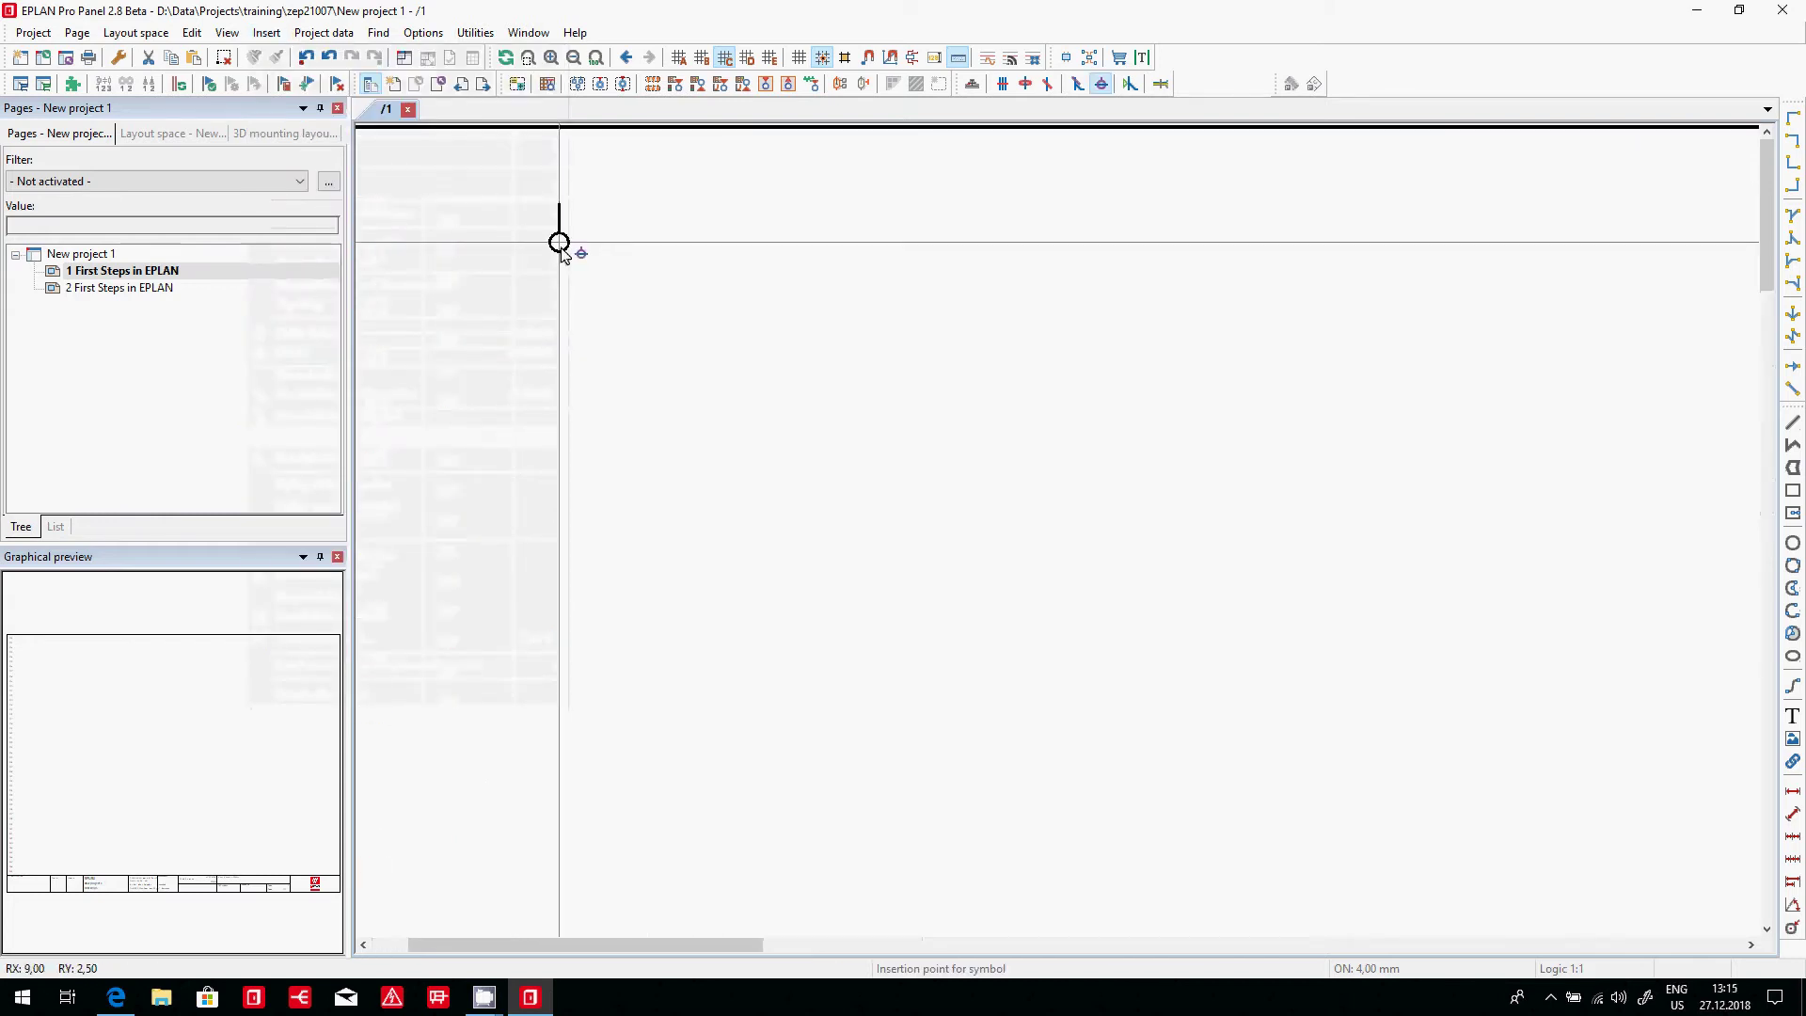
scroll(562, 252, "down", 2)
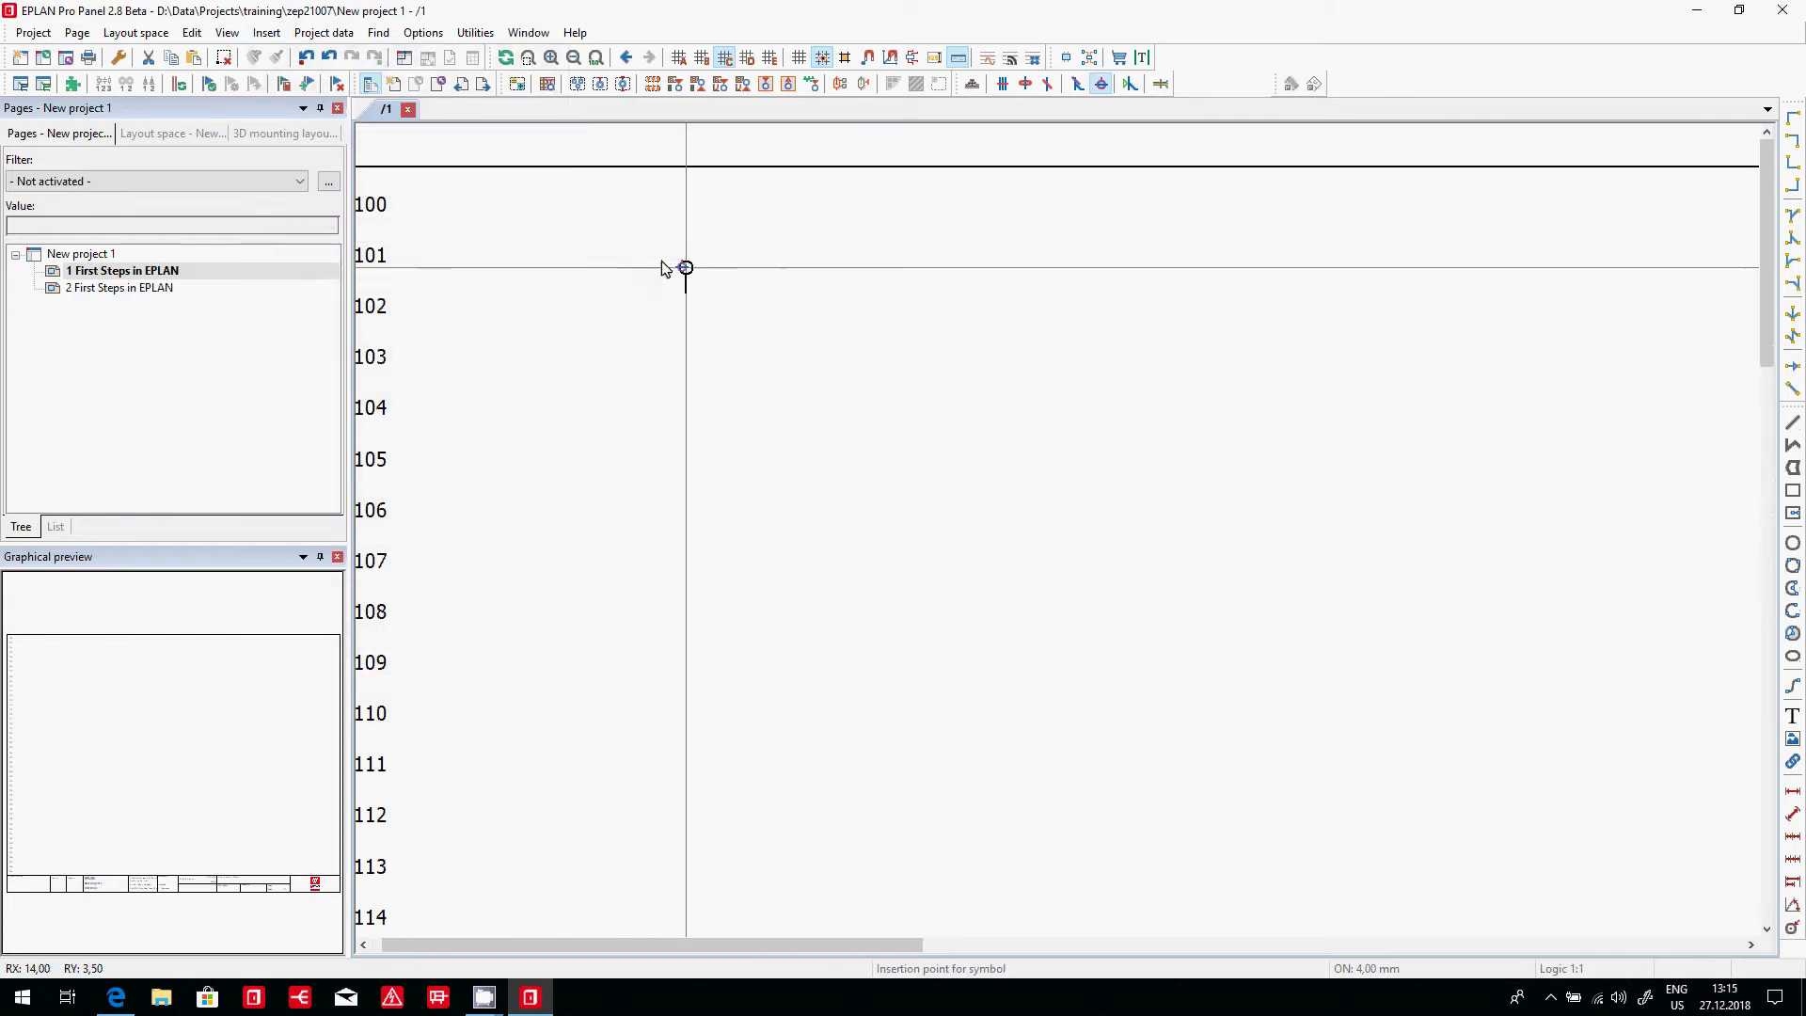
left_click(551, 256)
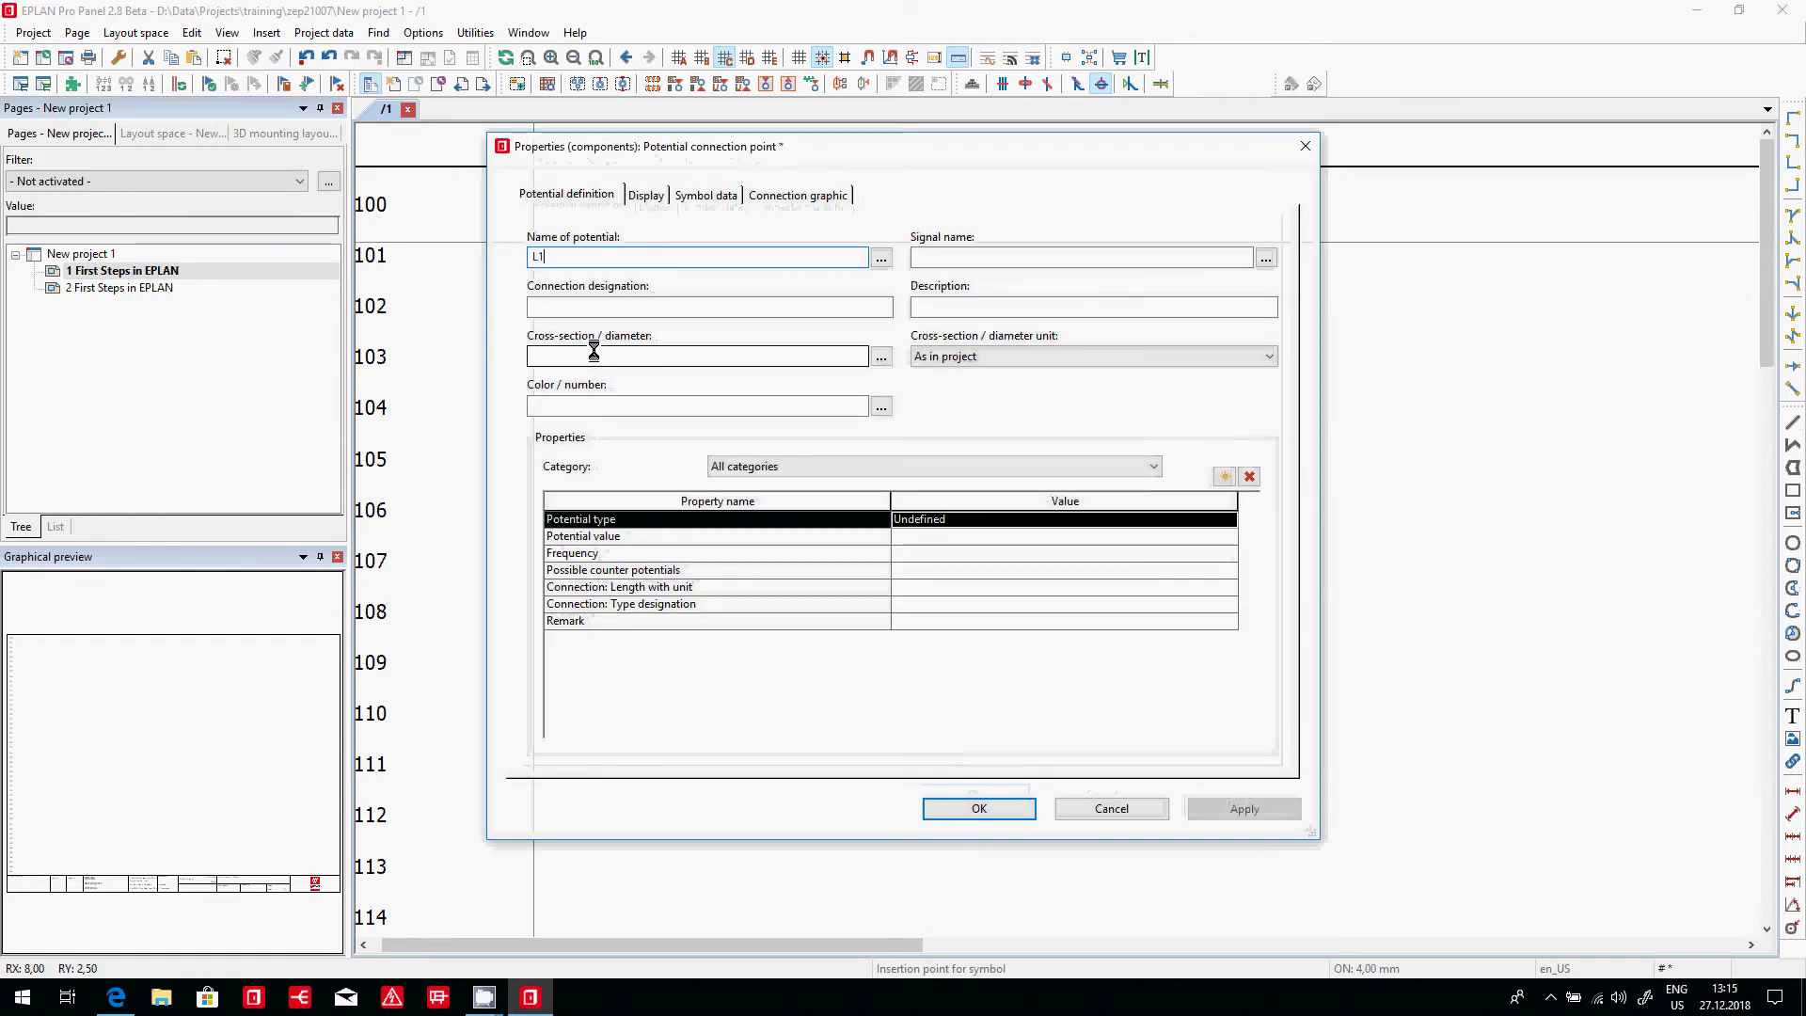
key("Return")
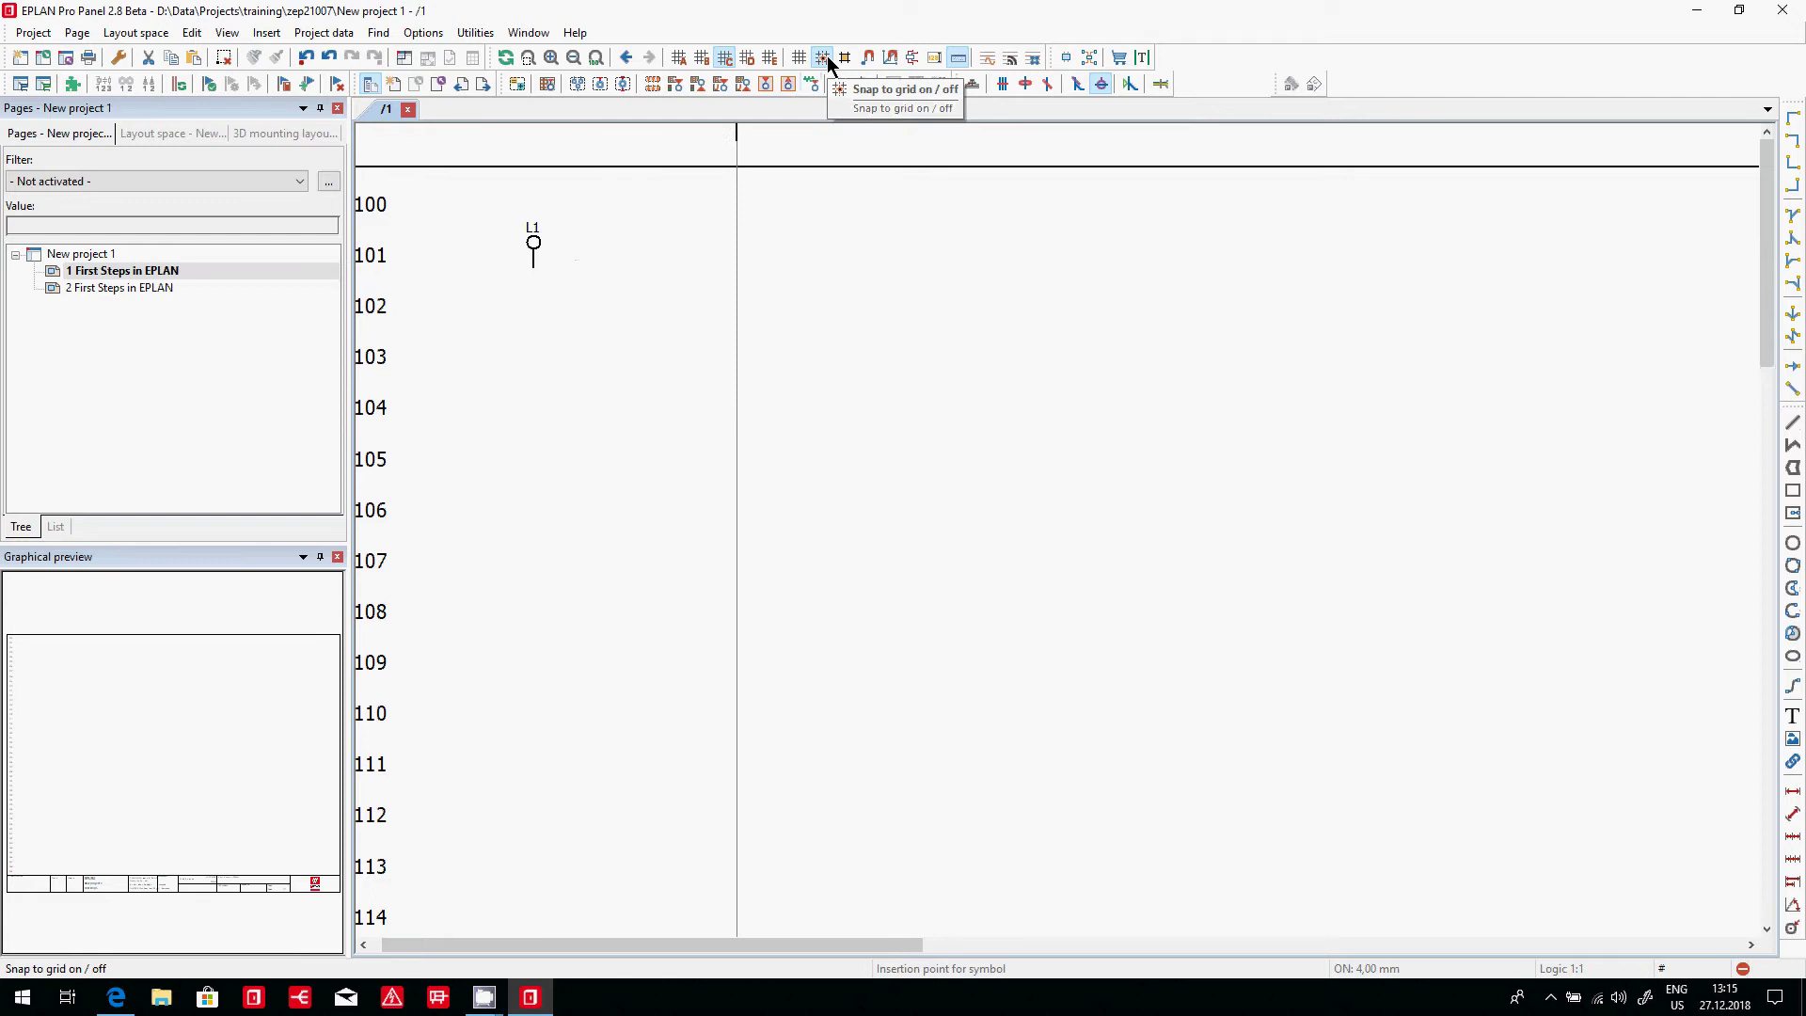
left_click(723, 59)
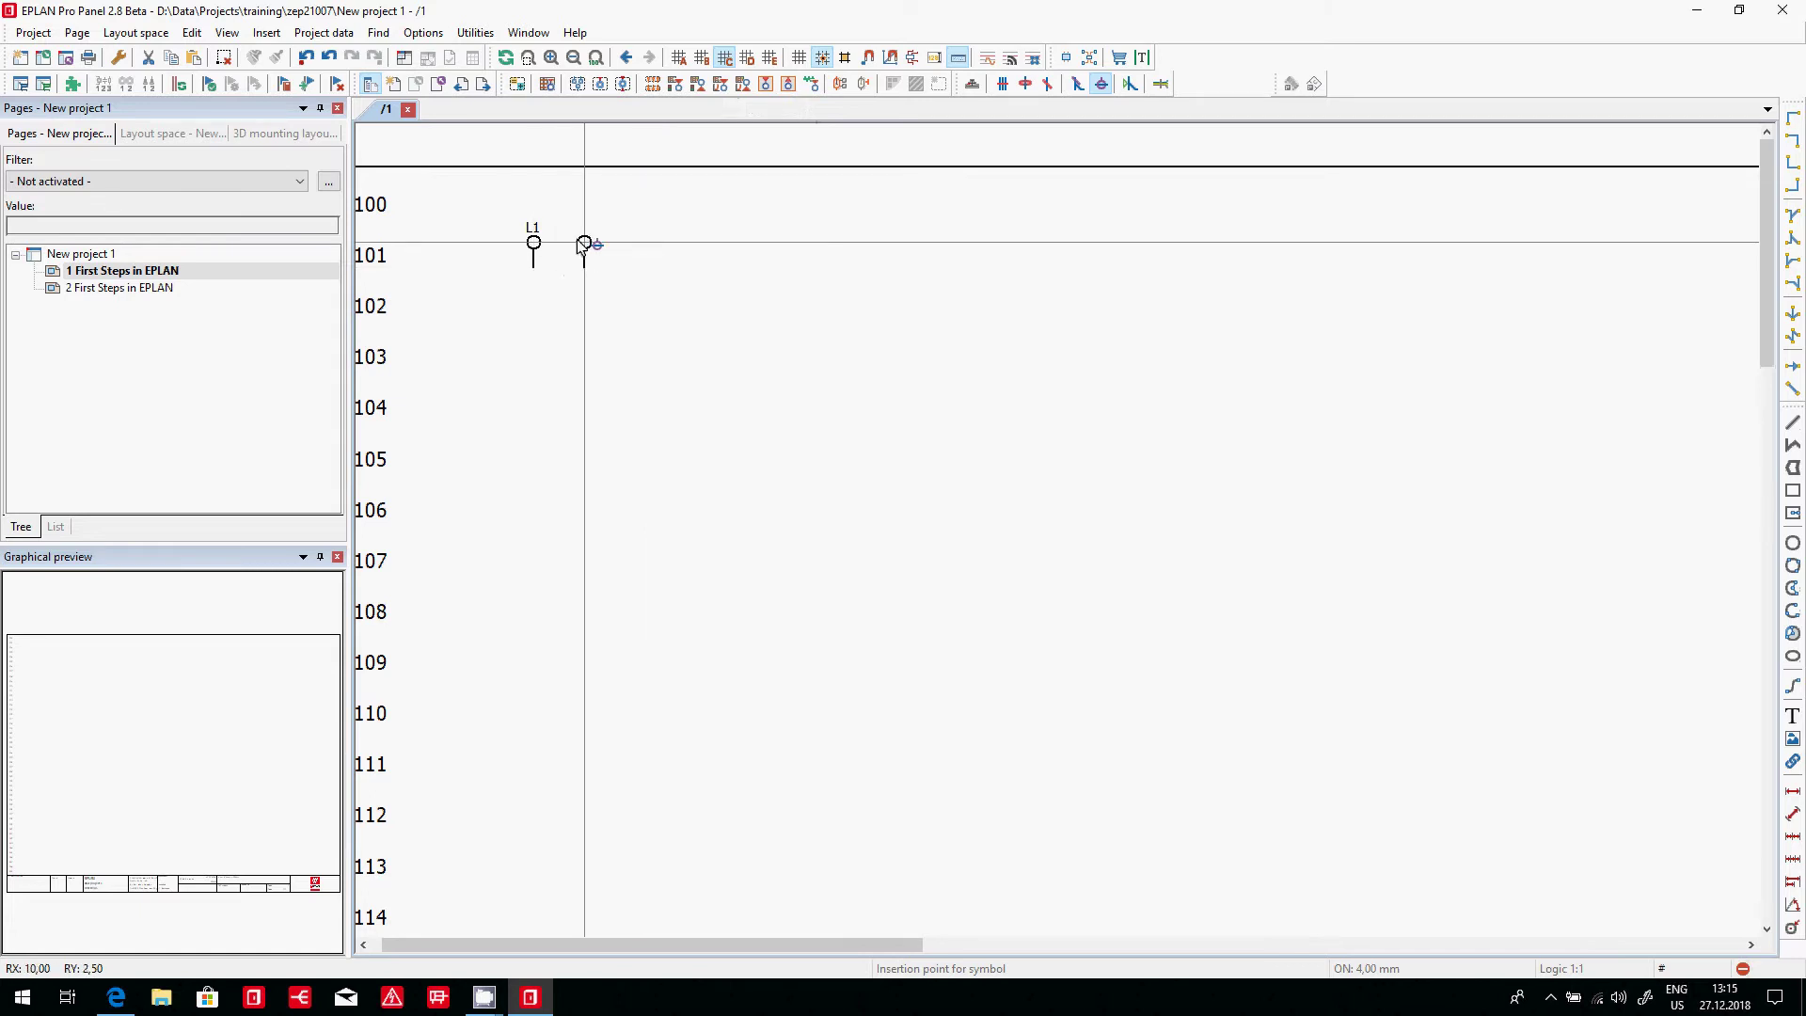
- Place points L2, L3 and GND beside L1, then box-select L1–L3
left_click(583, 244)
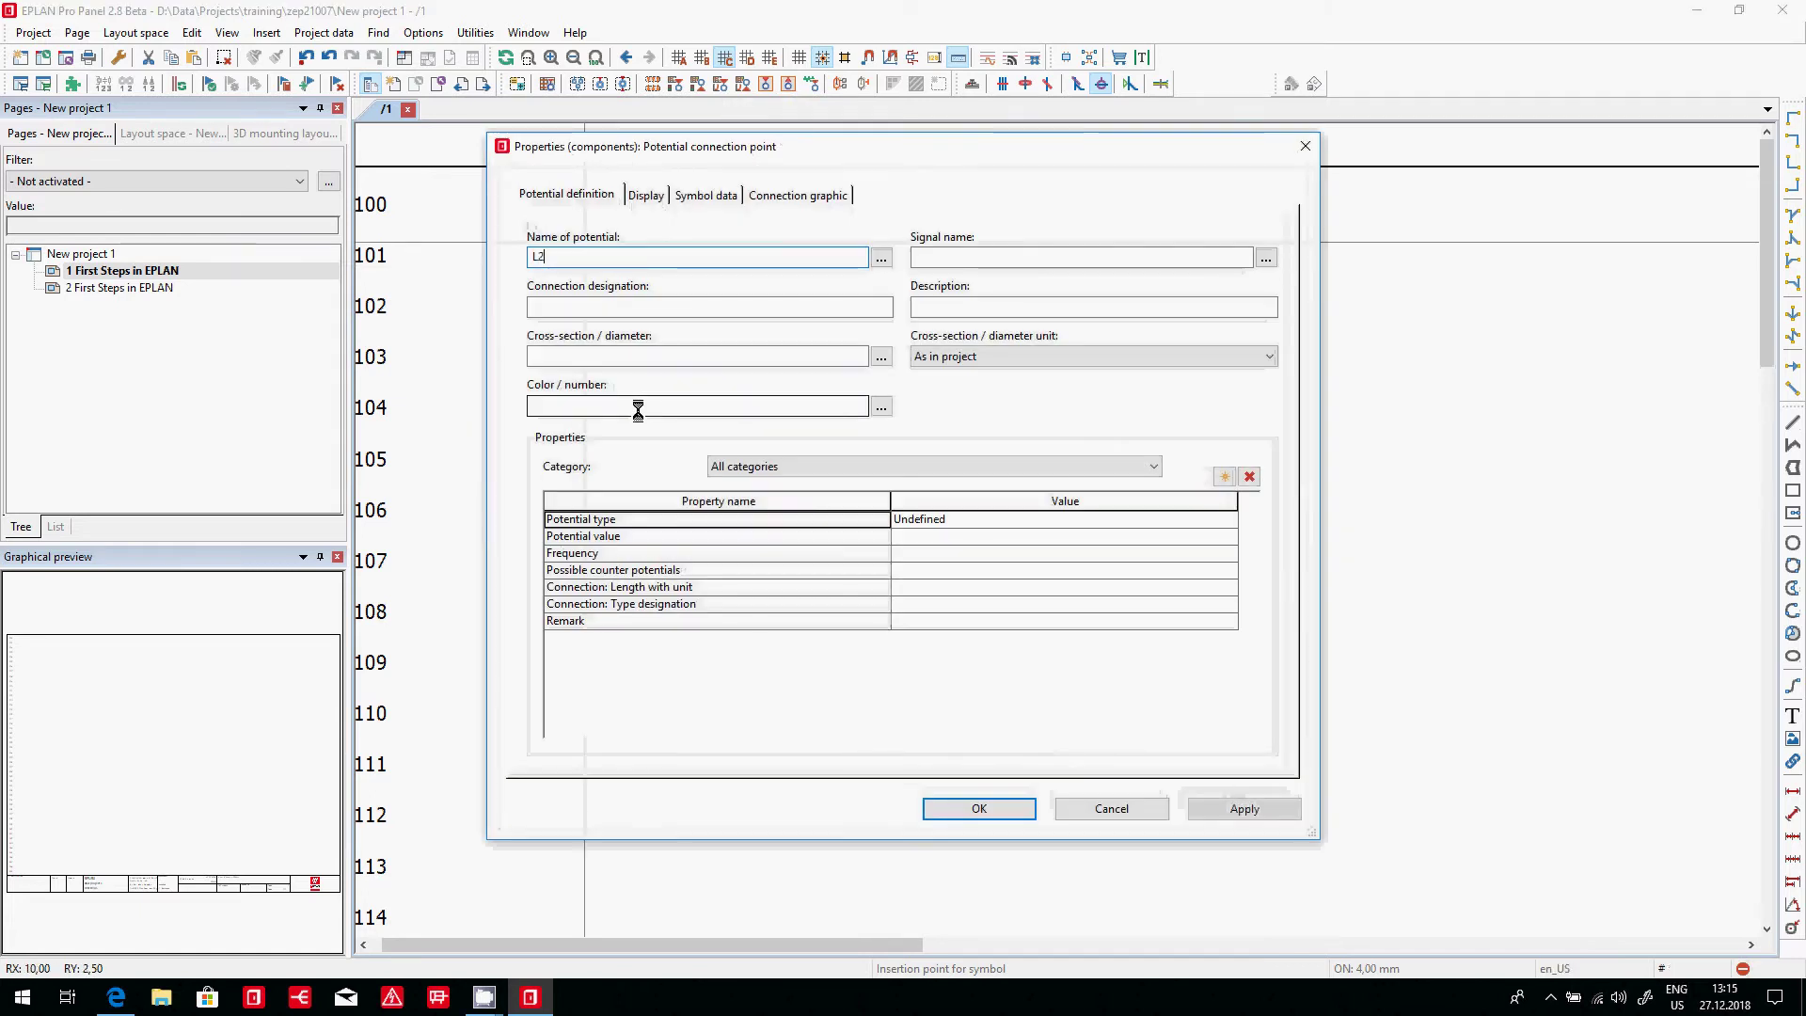
key("Return")
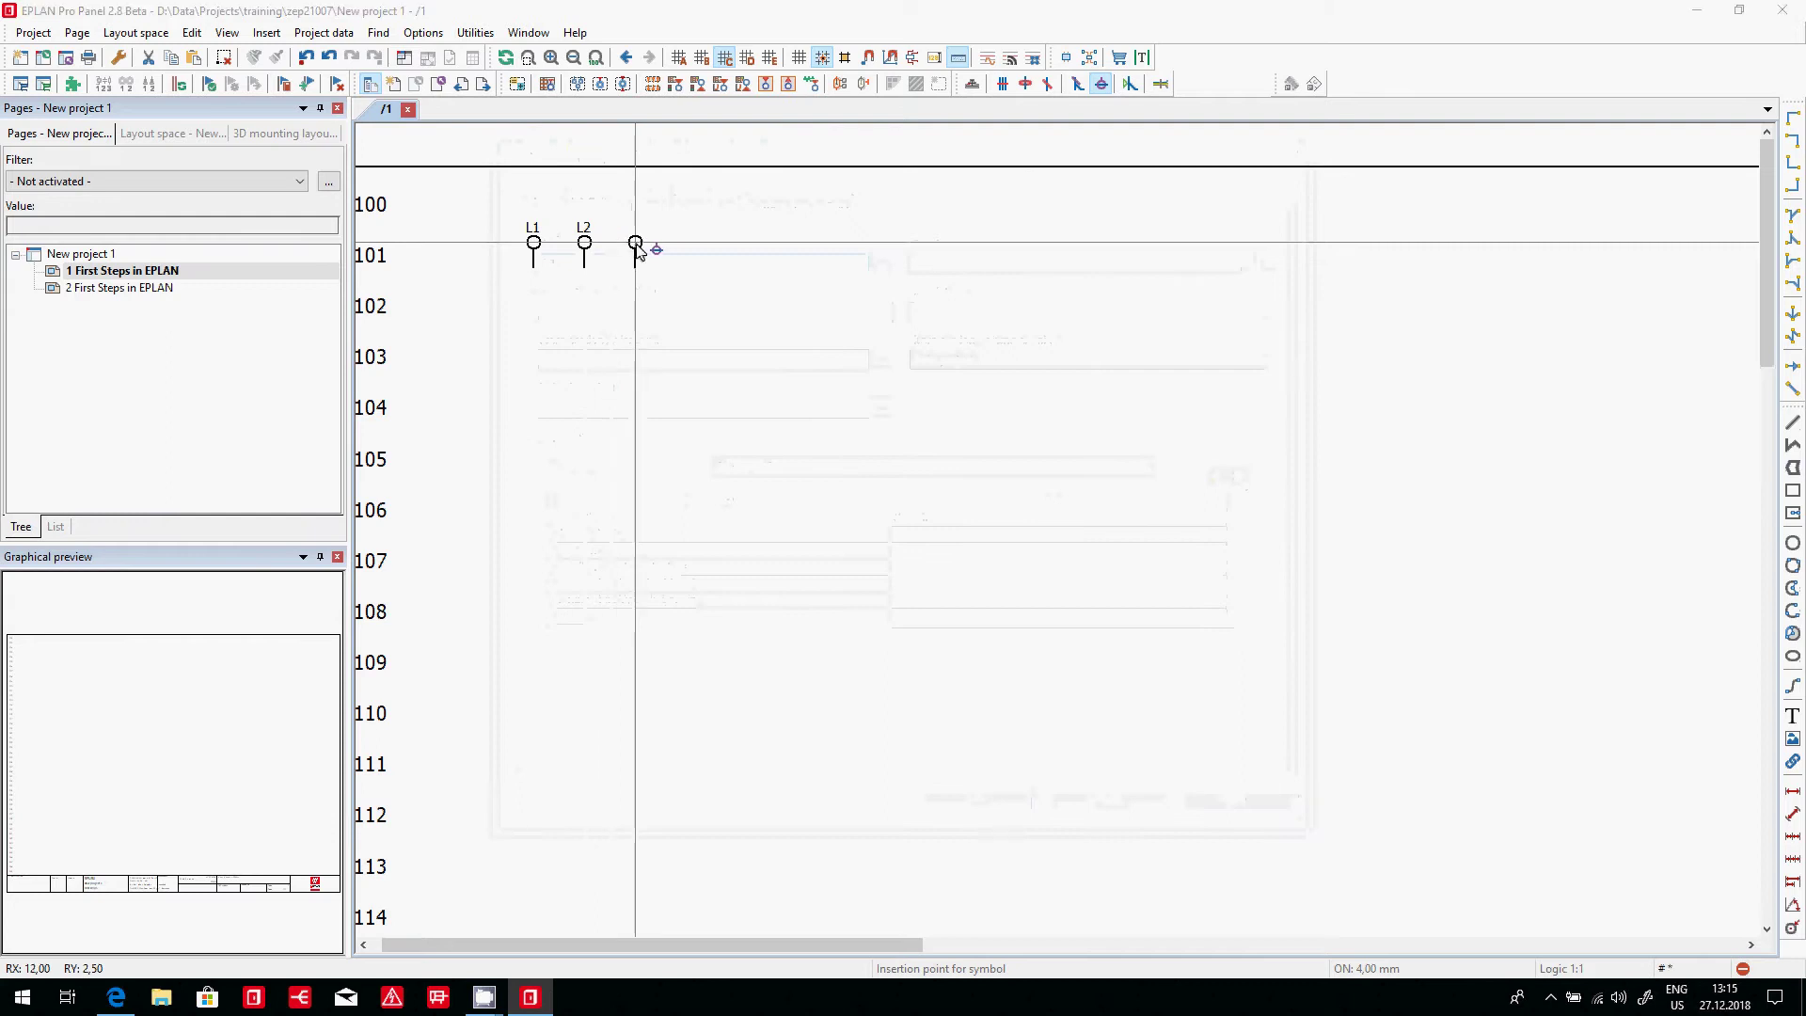
left_click(636, 244)
key("Return")
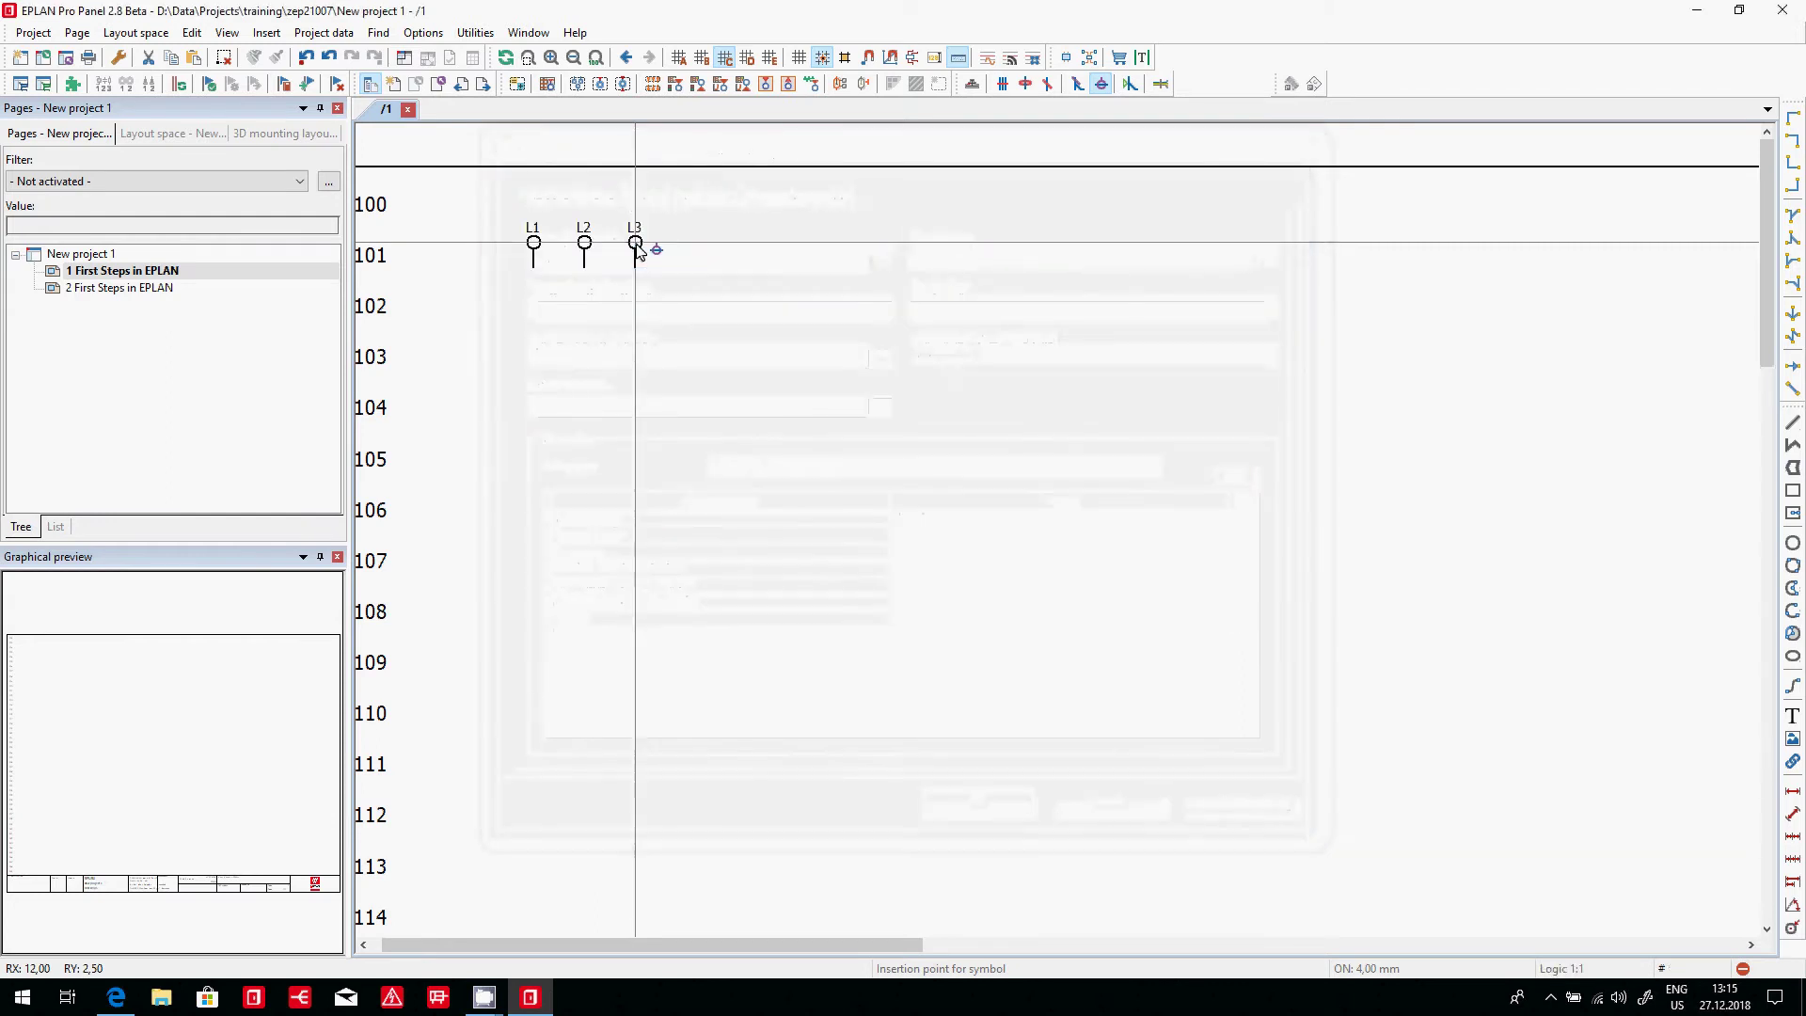
left_click(710, 243)
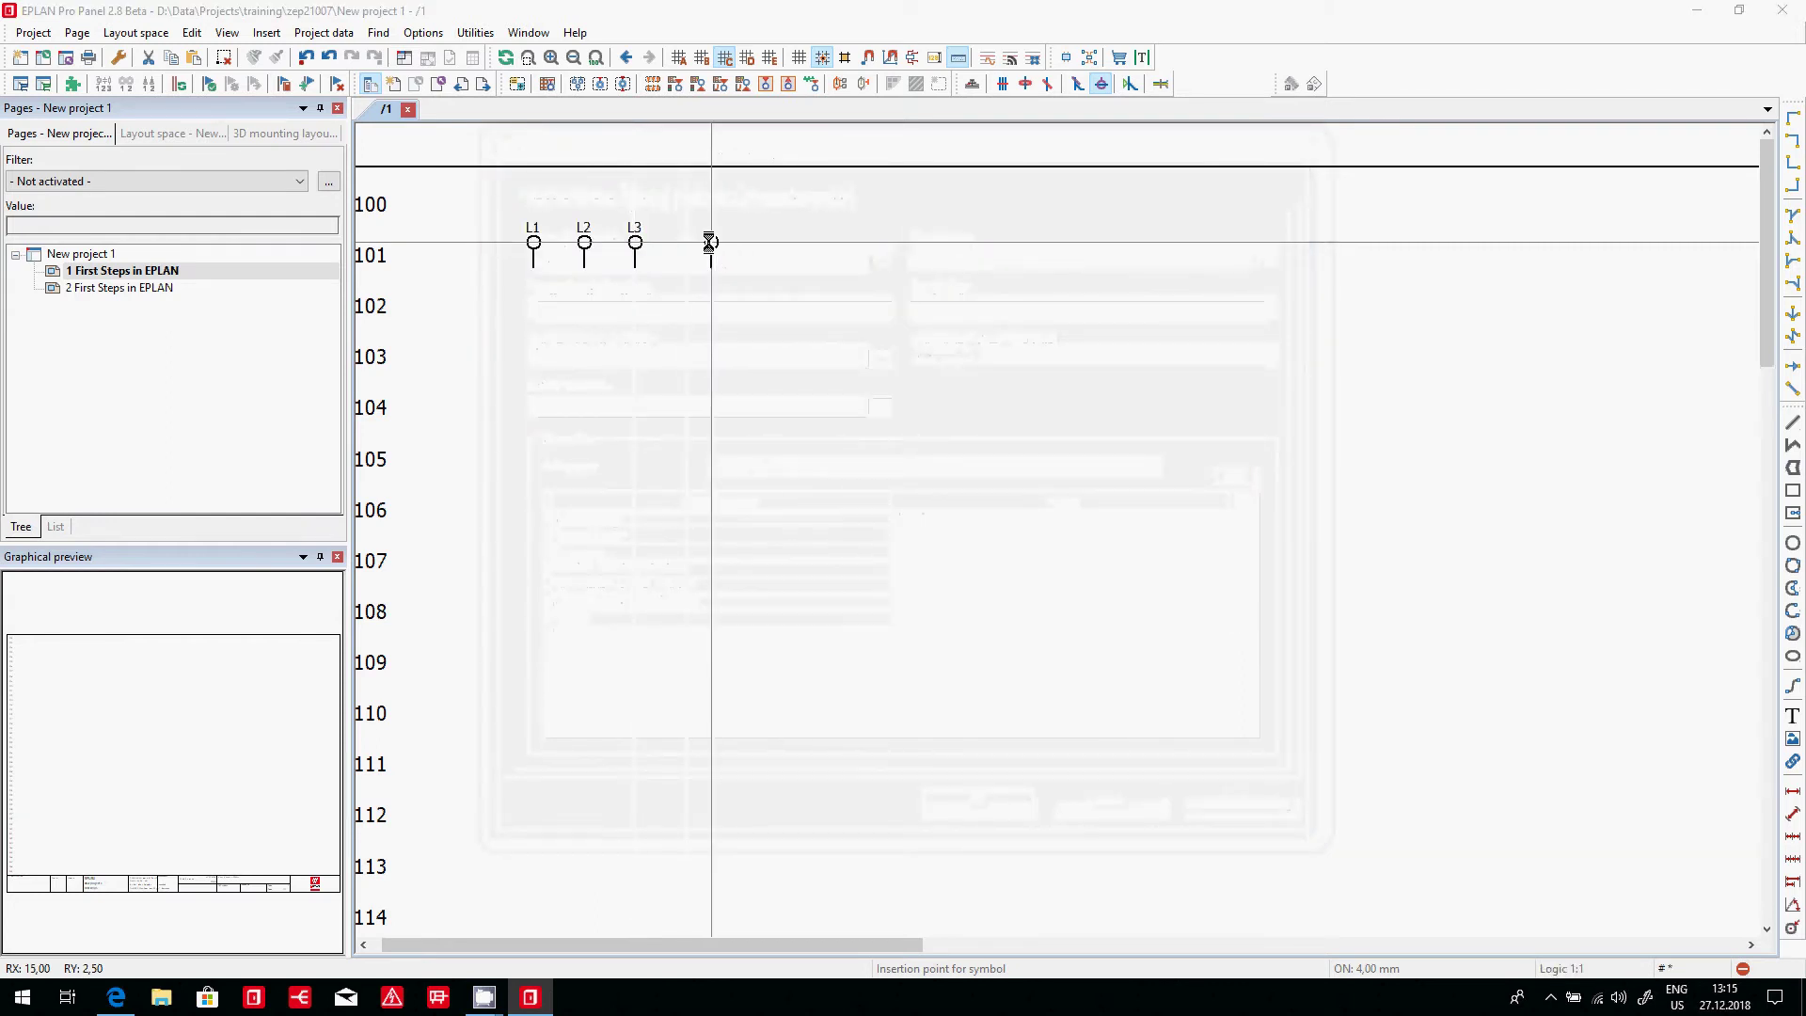
type("GND")
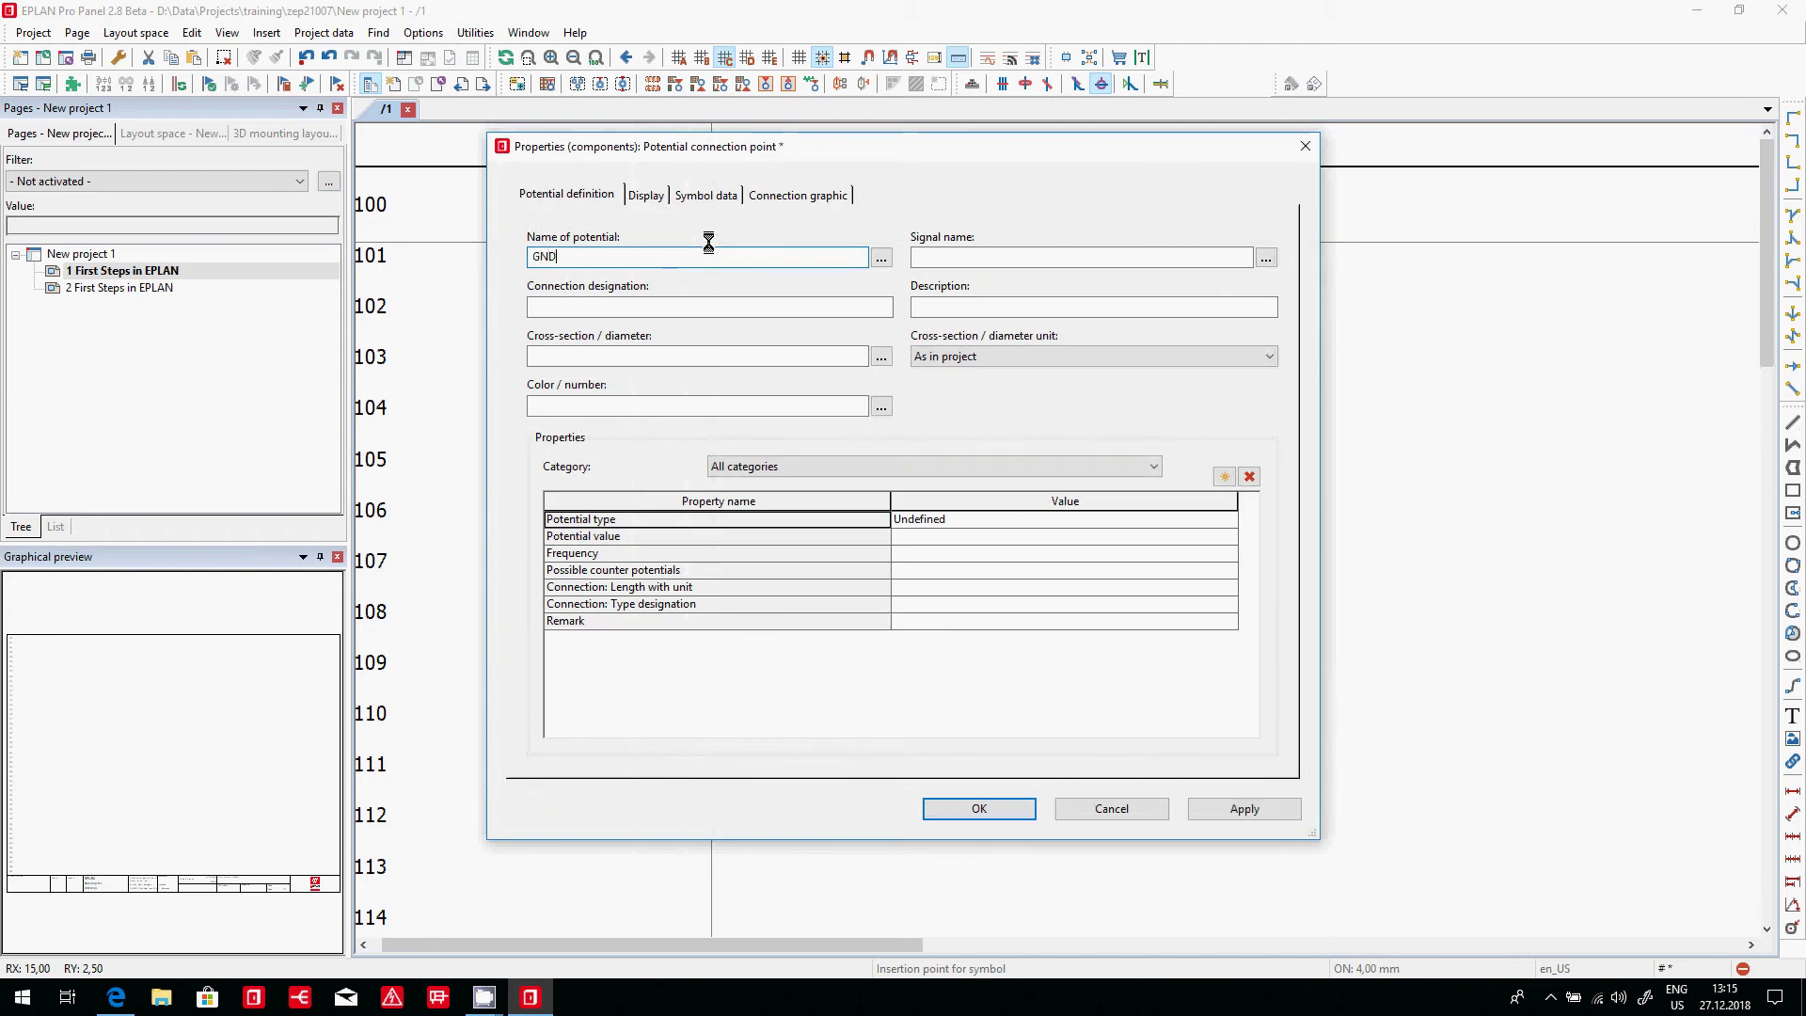
key("Return")
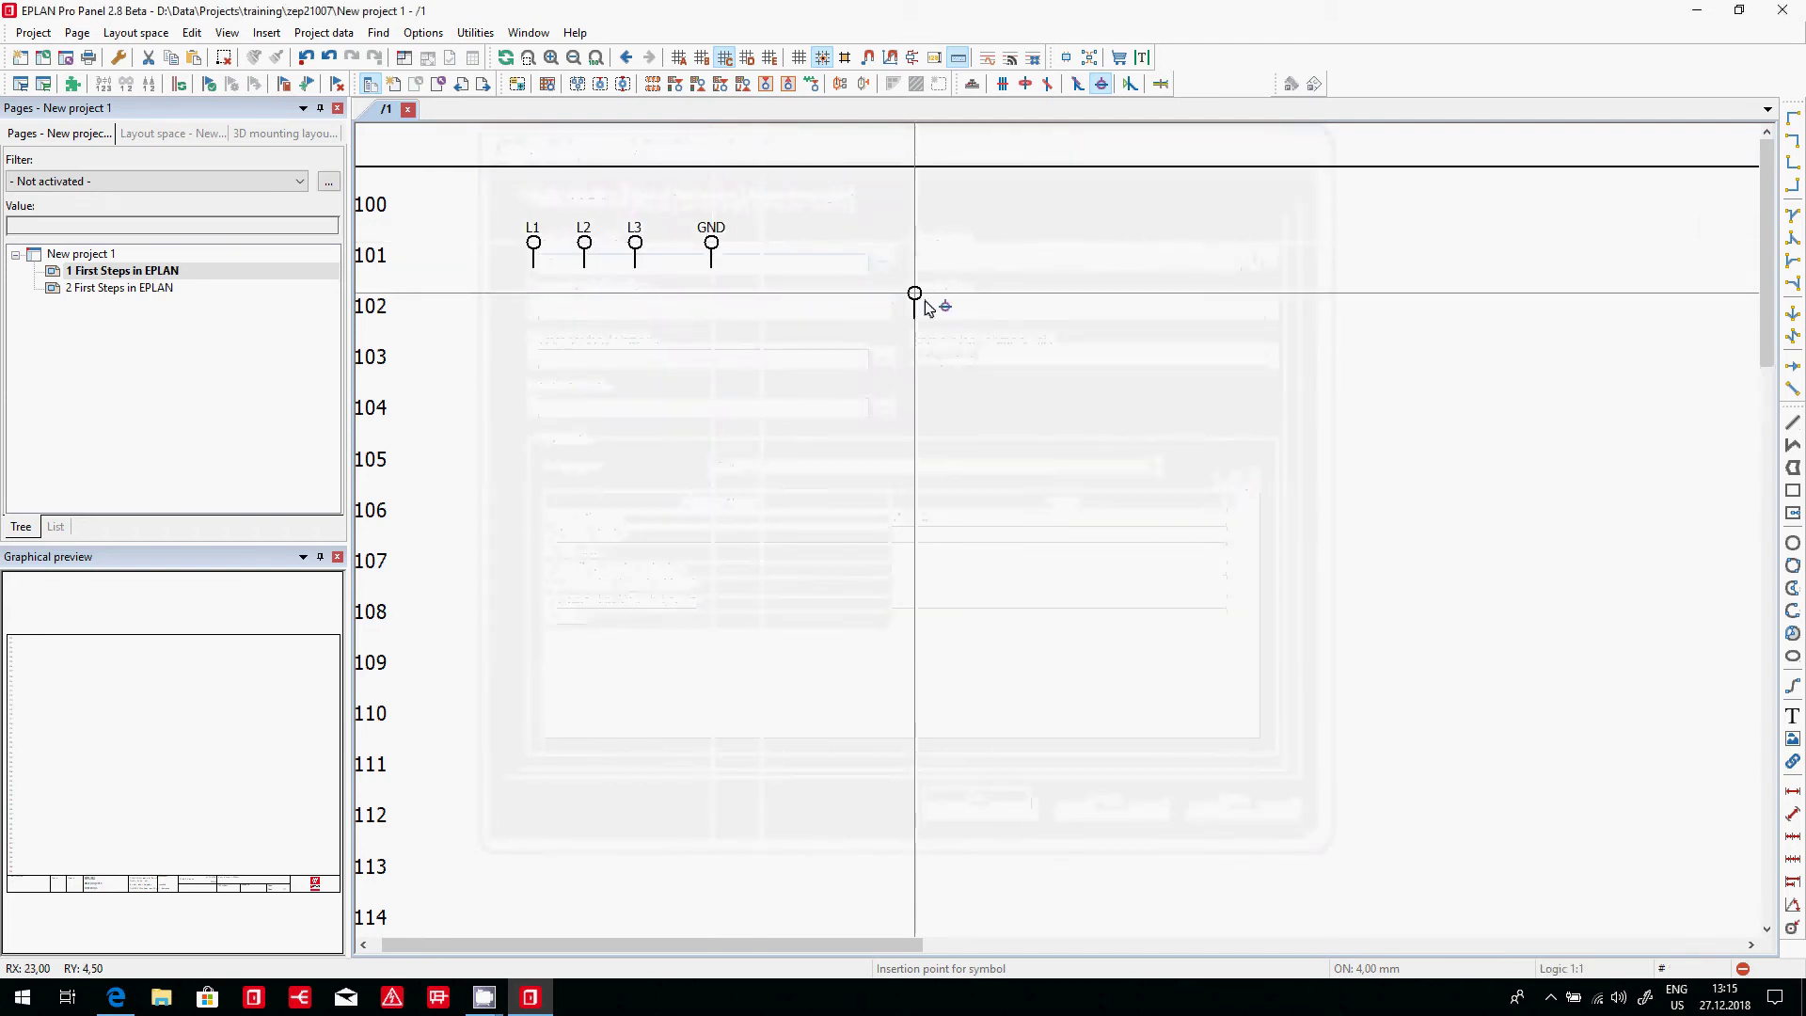
key("Escape")
left_click_drag(508, 198, 665, 333)
- Set the shared cross-section of L1–L3 to 10 AWG in their properties
right_click(665, 333)
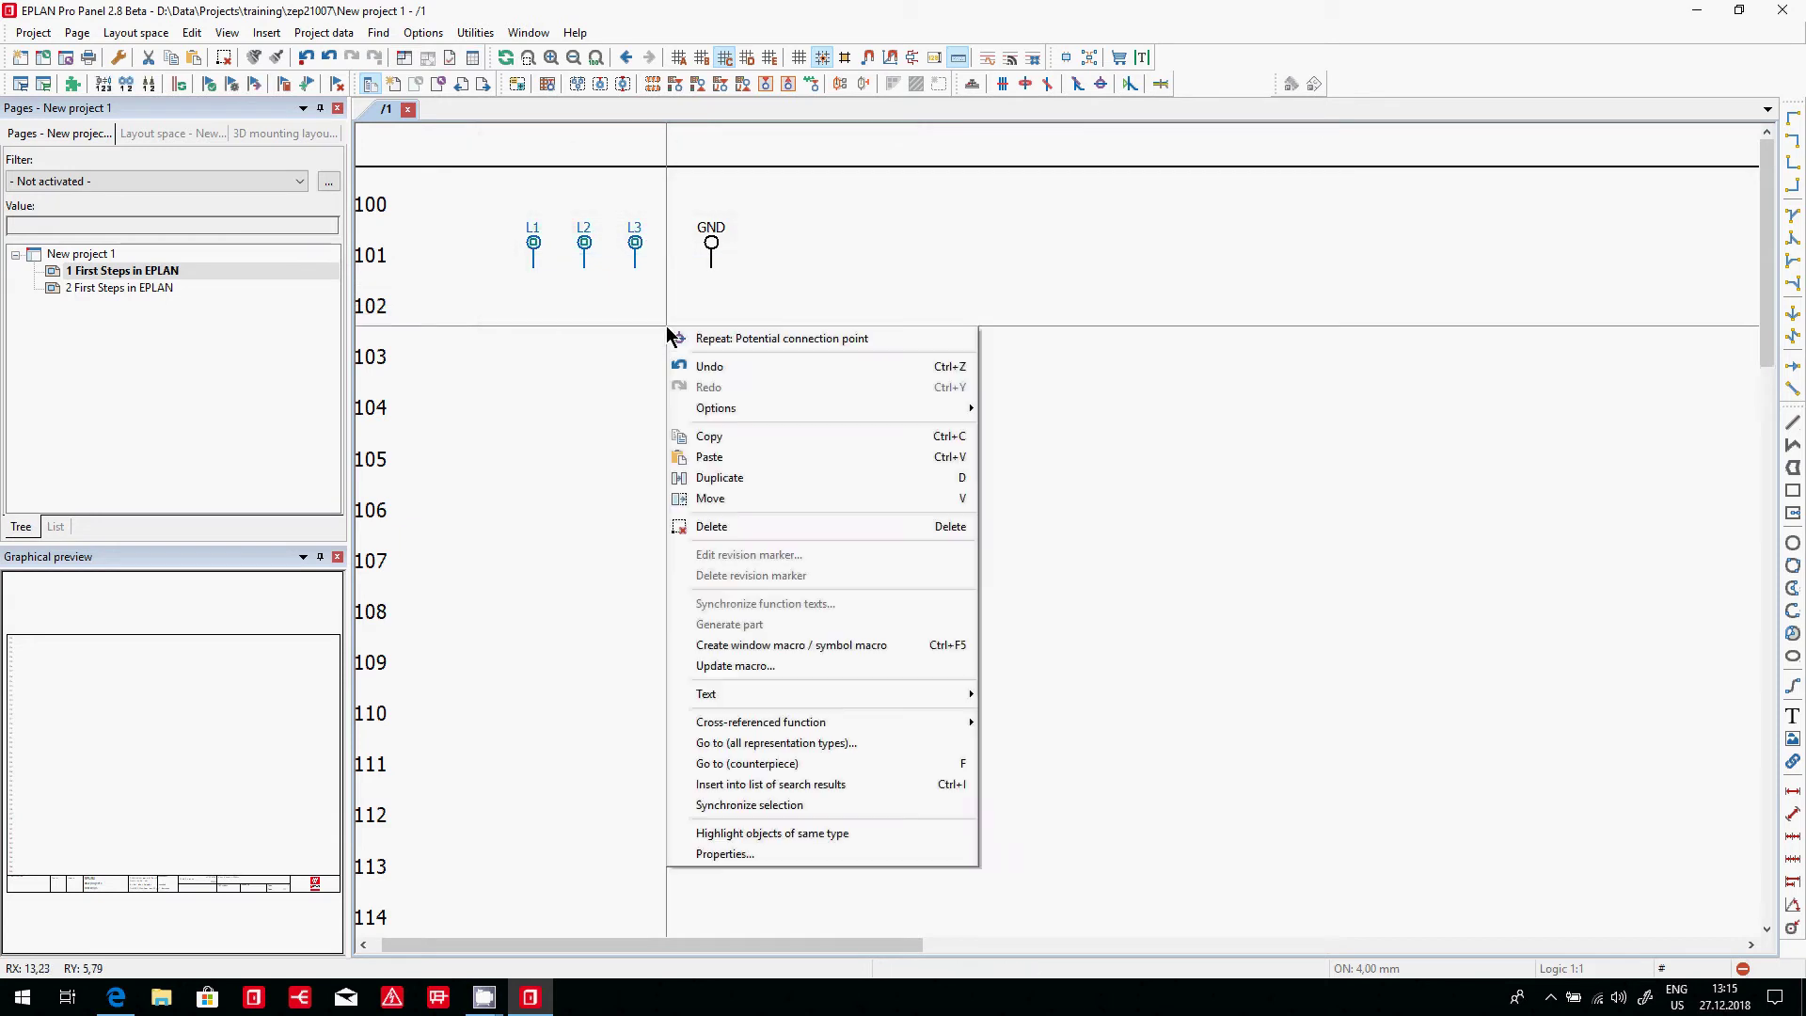
left_click(806, 854)
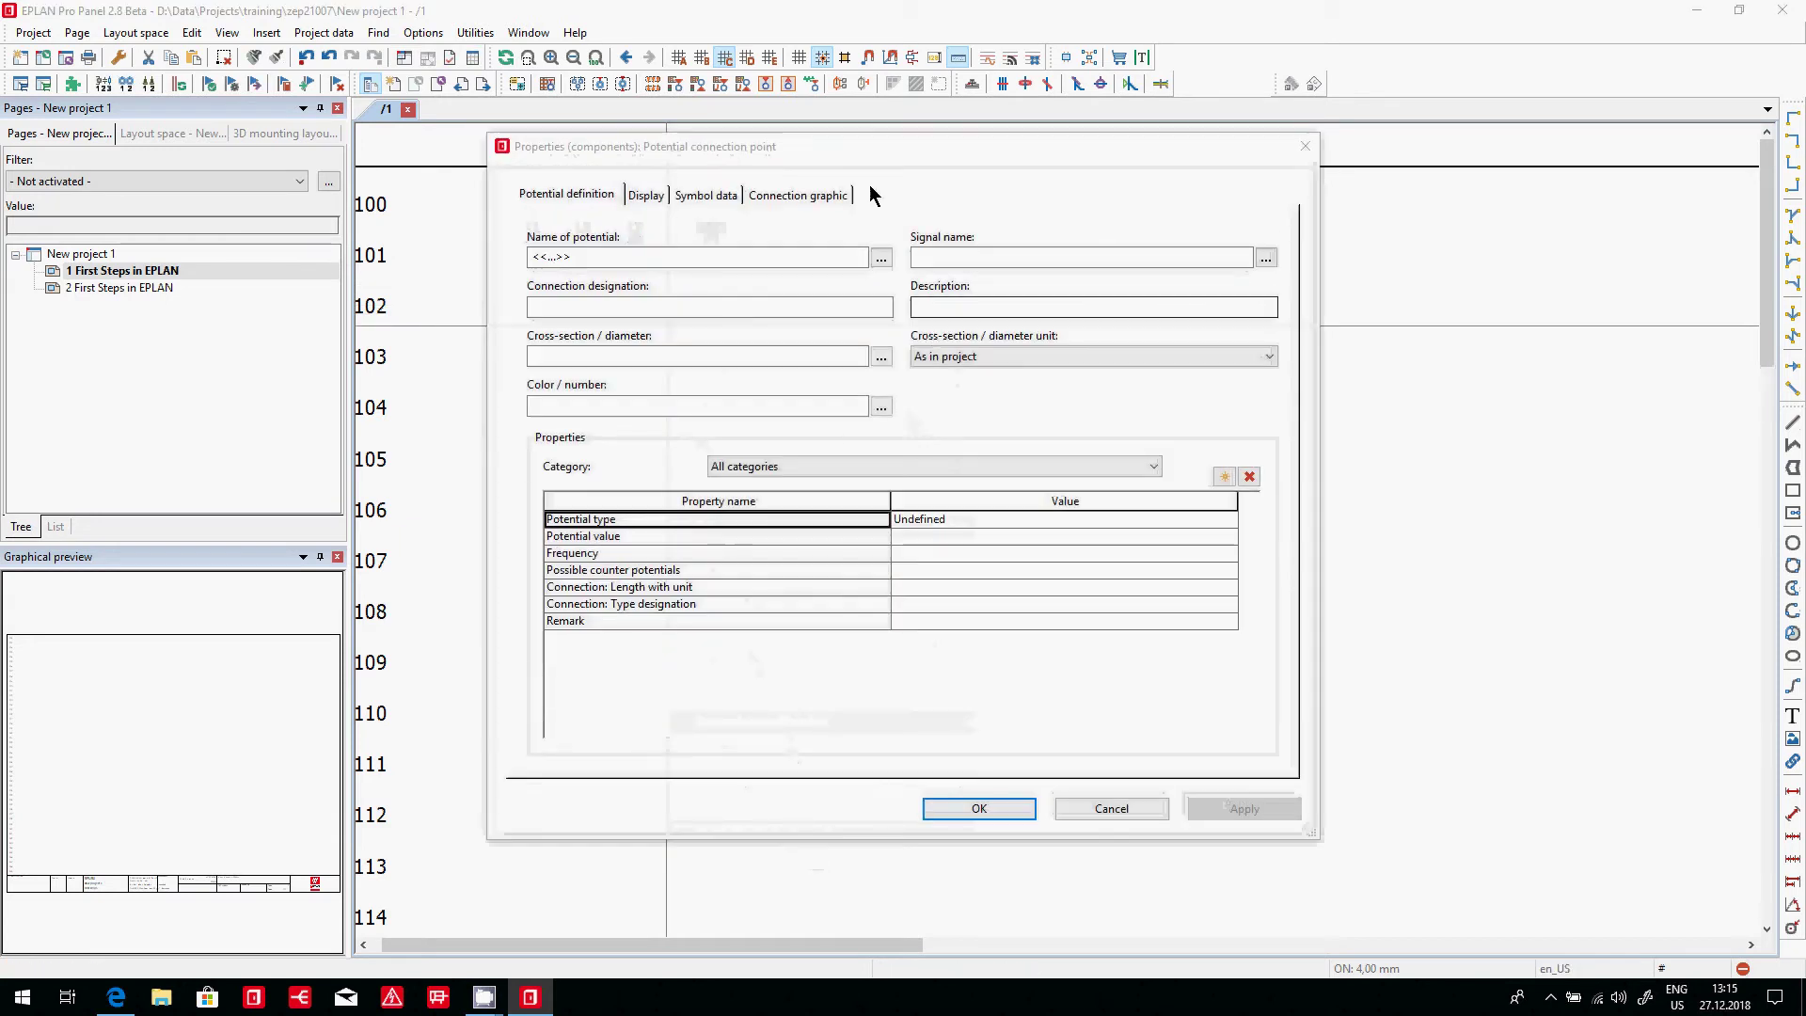
left_click_drag(866, 149, 1109, 160)
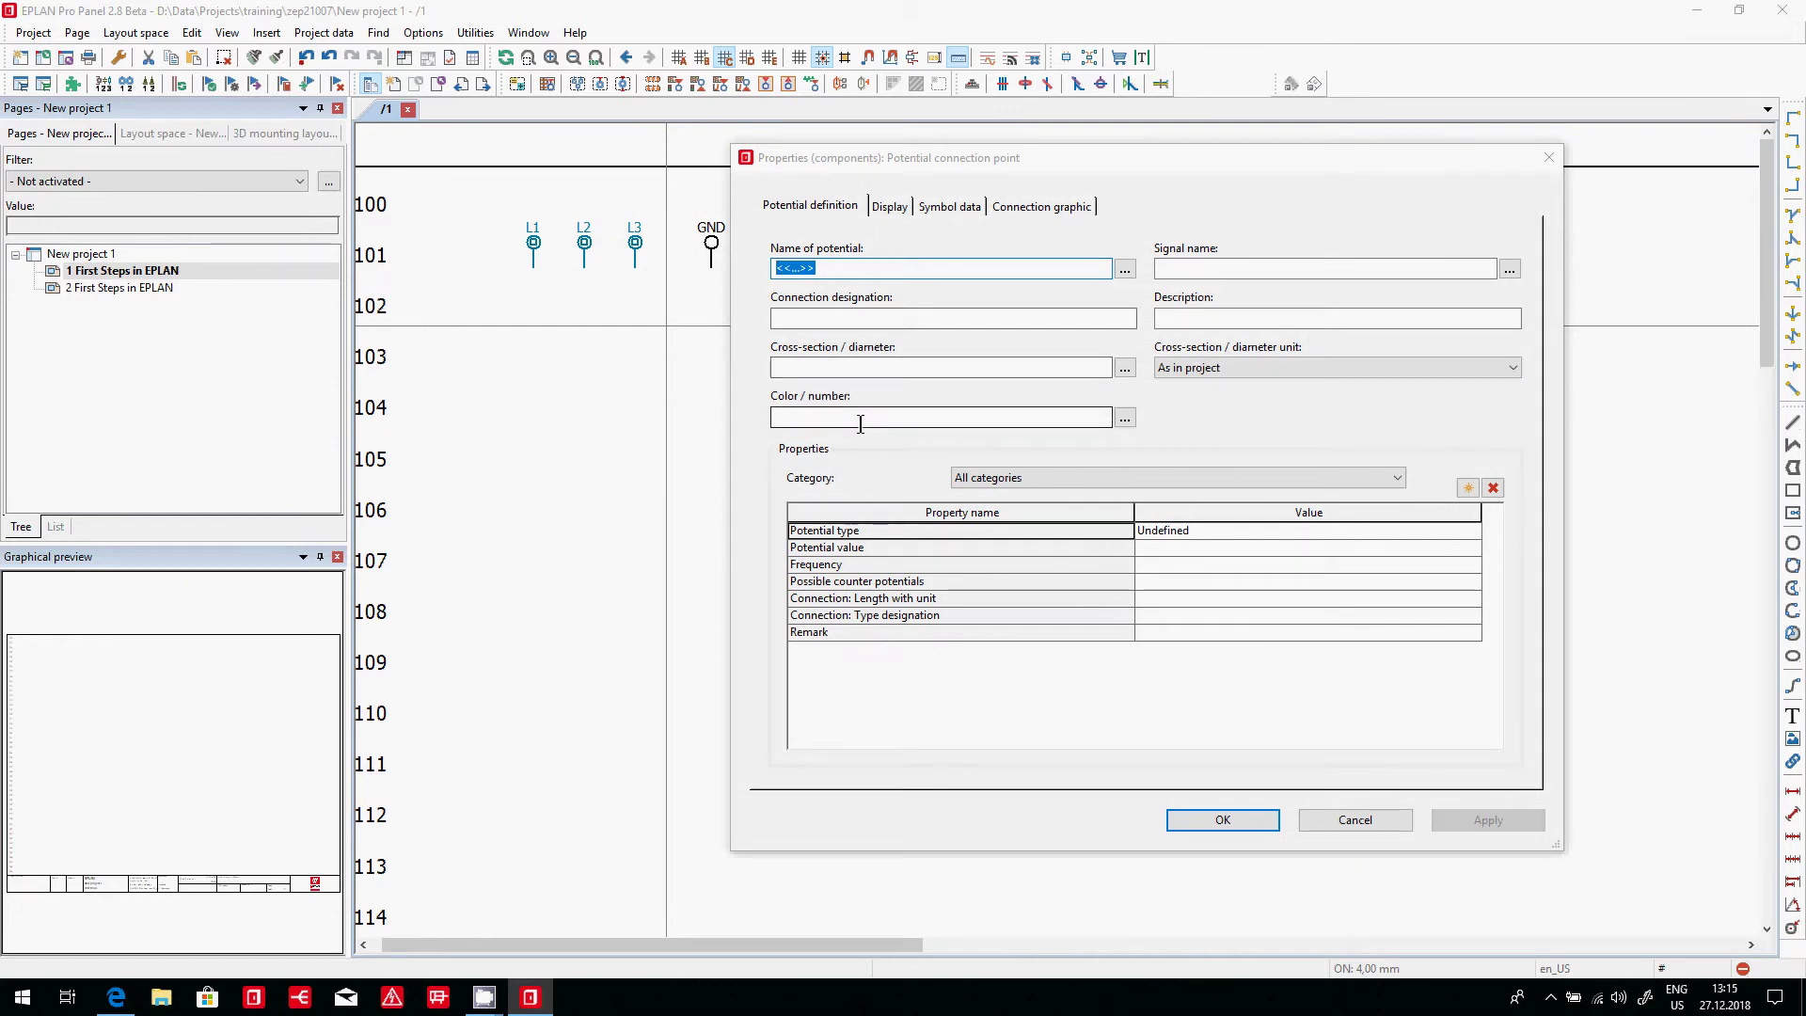
left_click(851, 368)
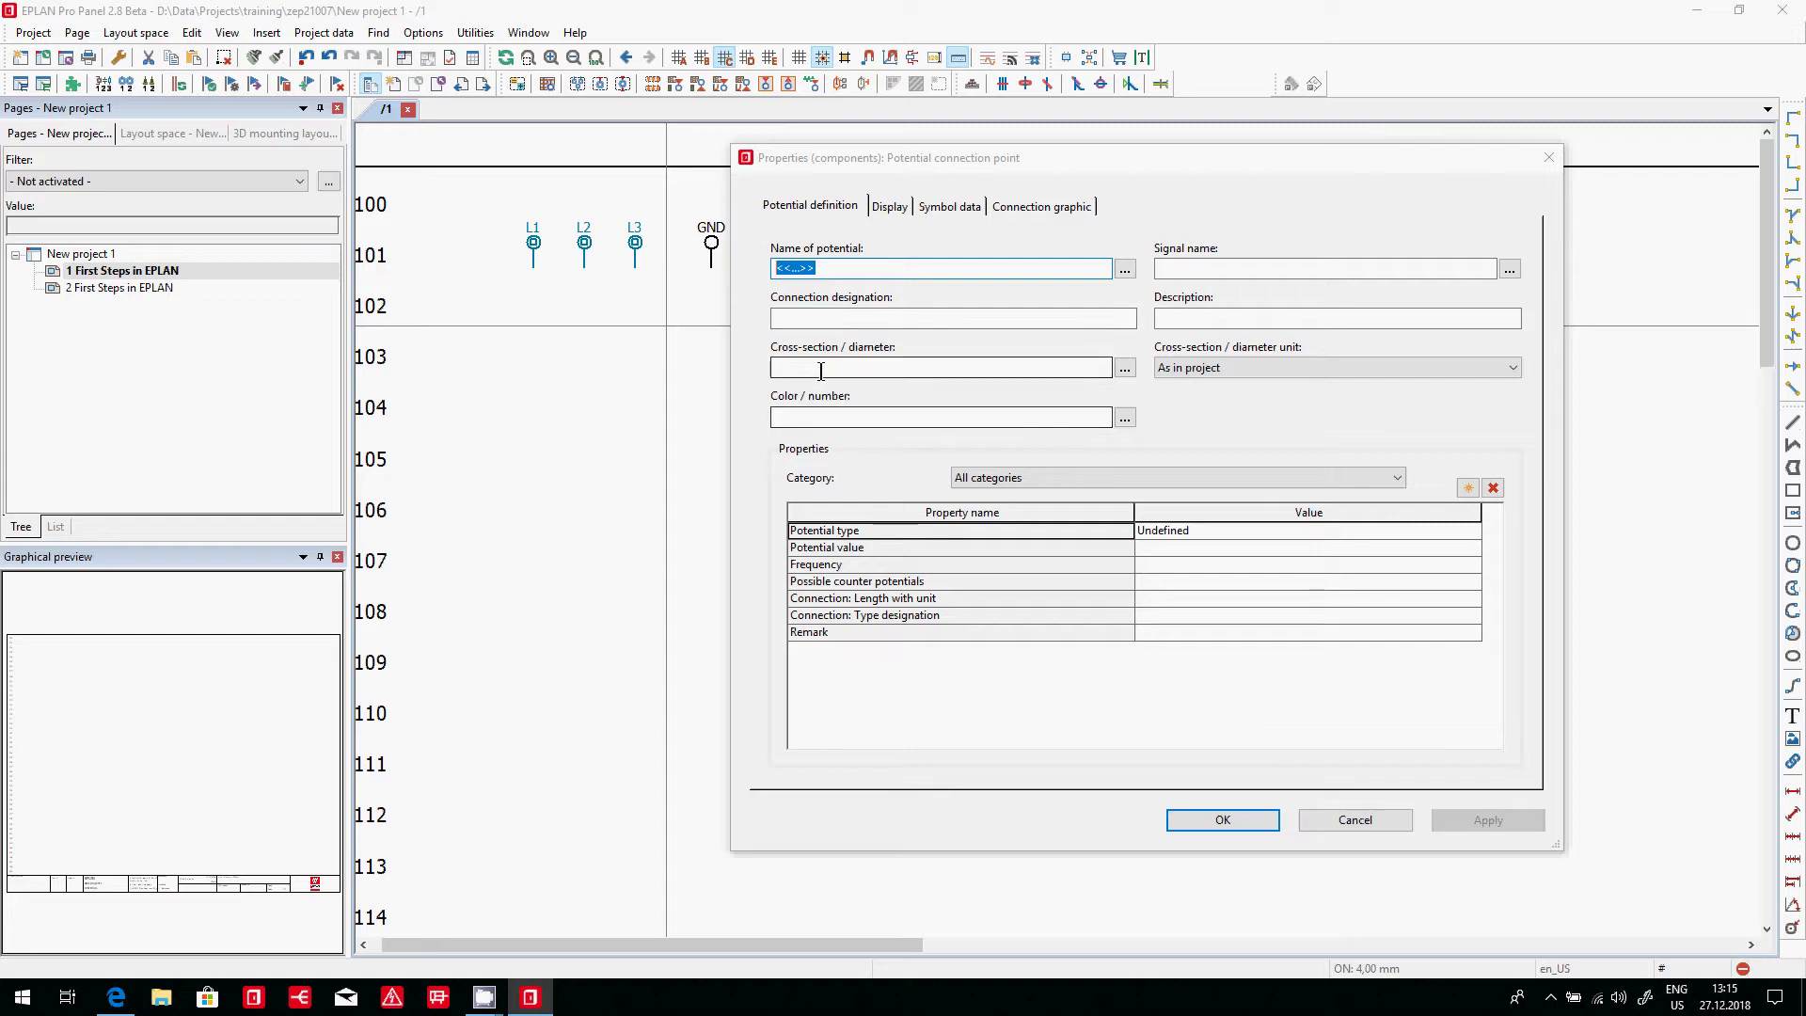
type("1")
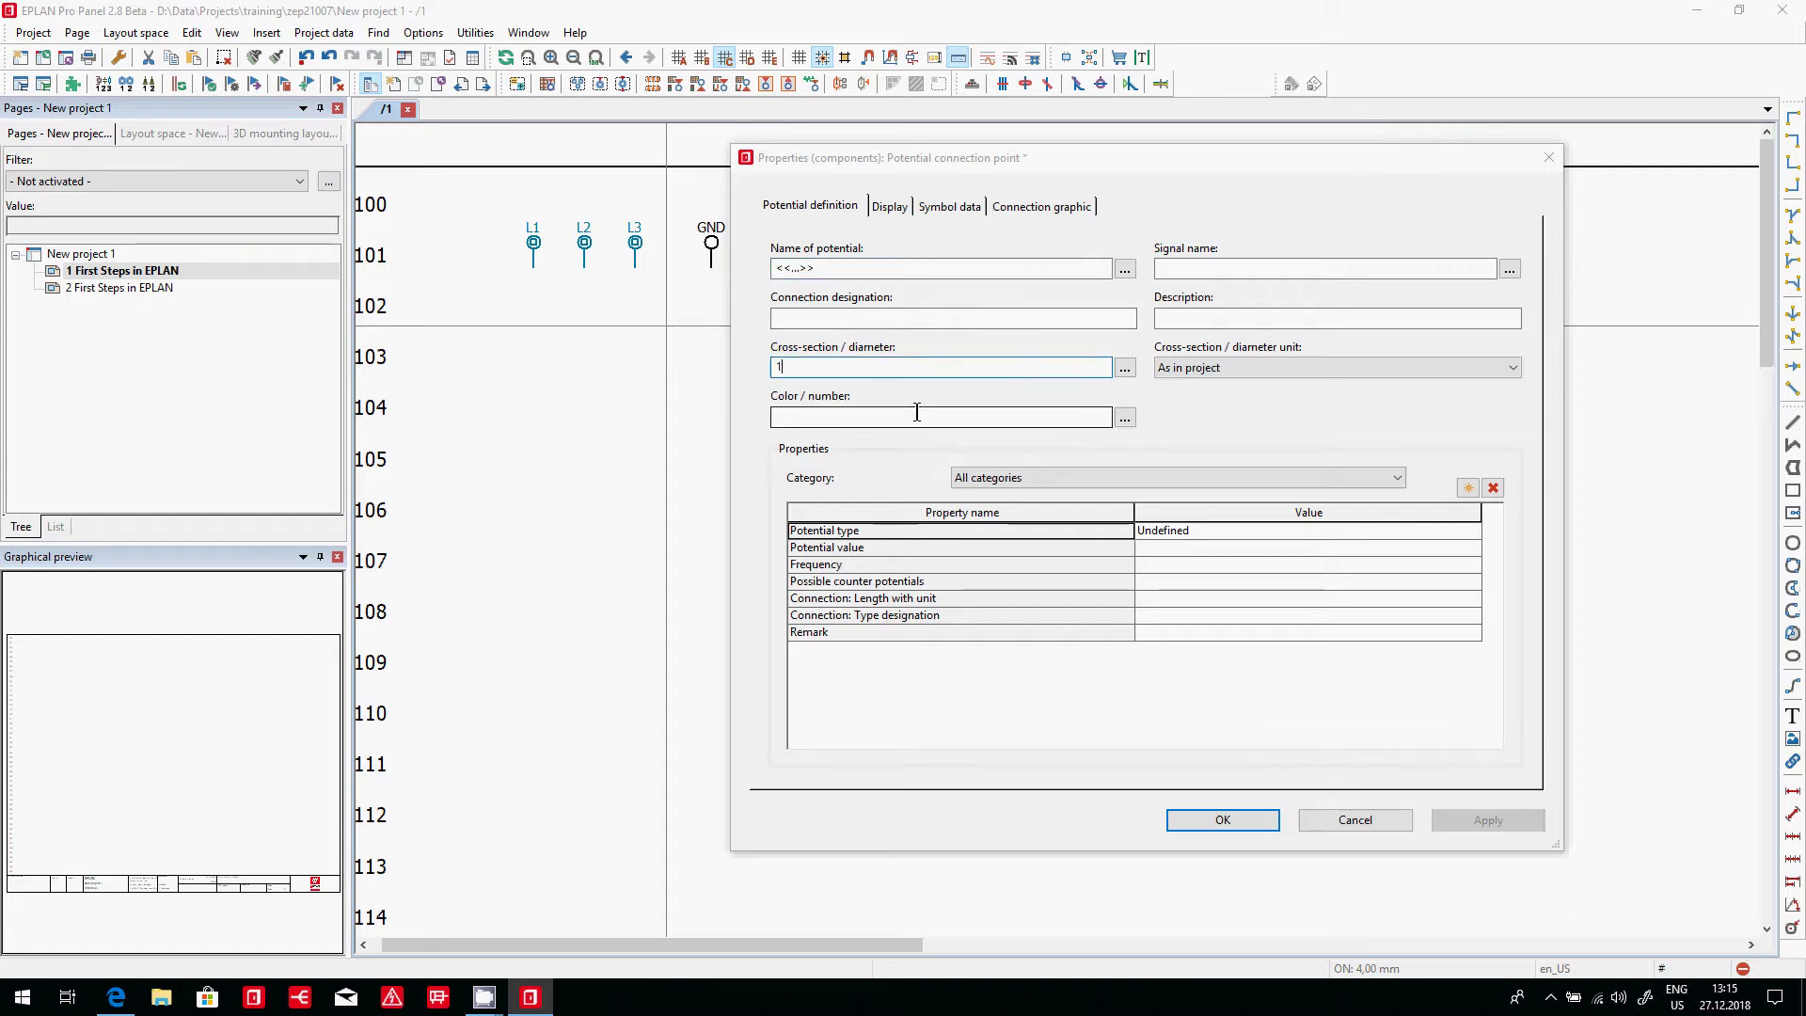
type("0")
left_click(1205, 369)
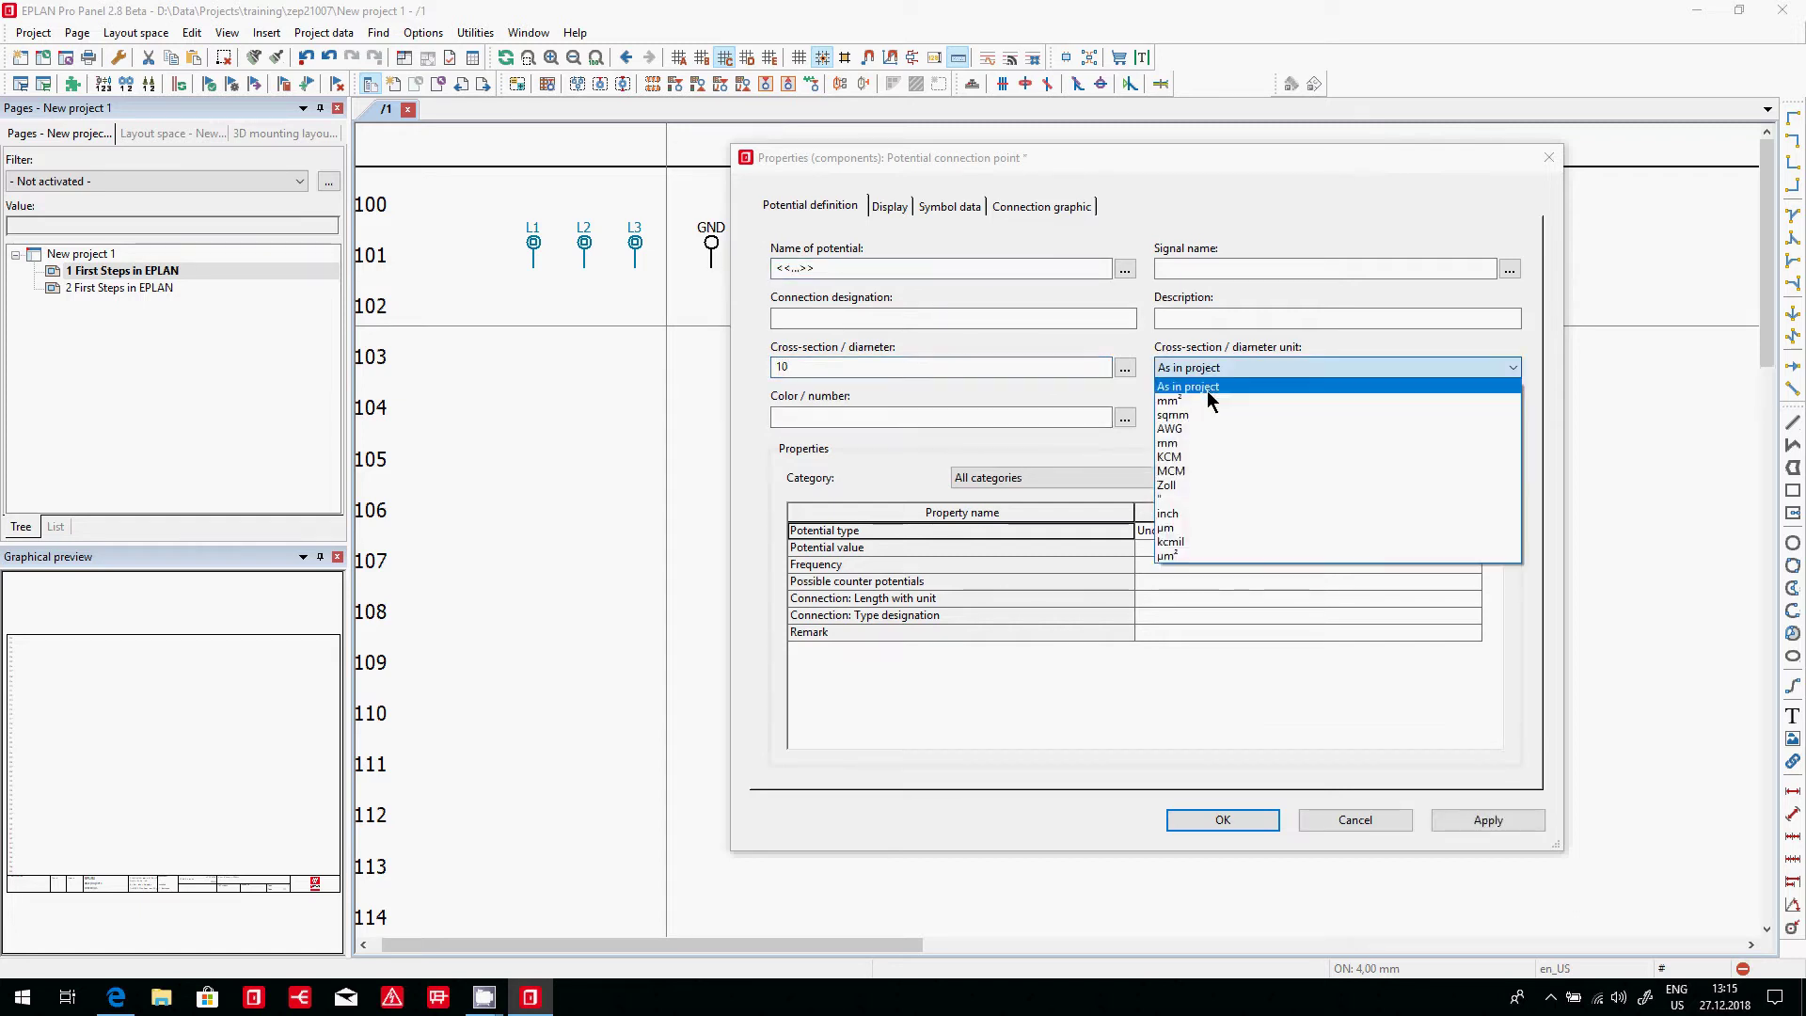
left_click(1170, 428)
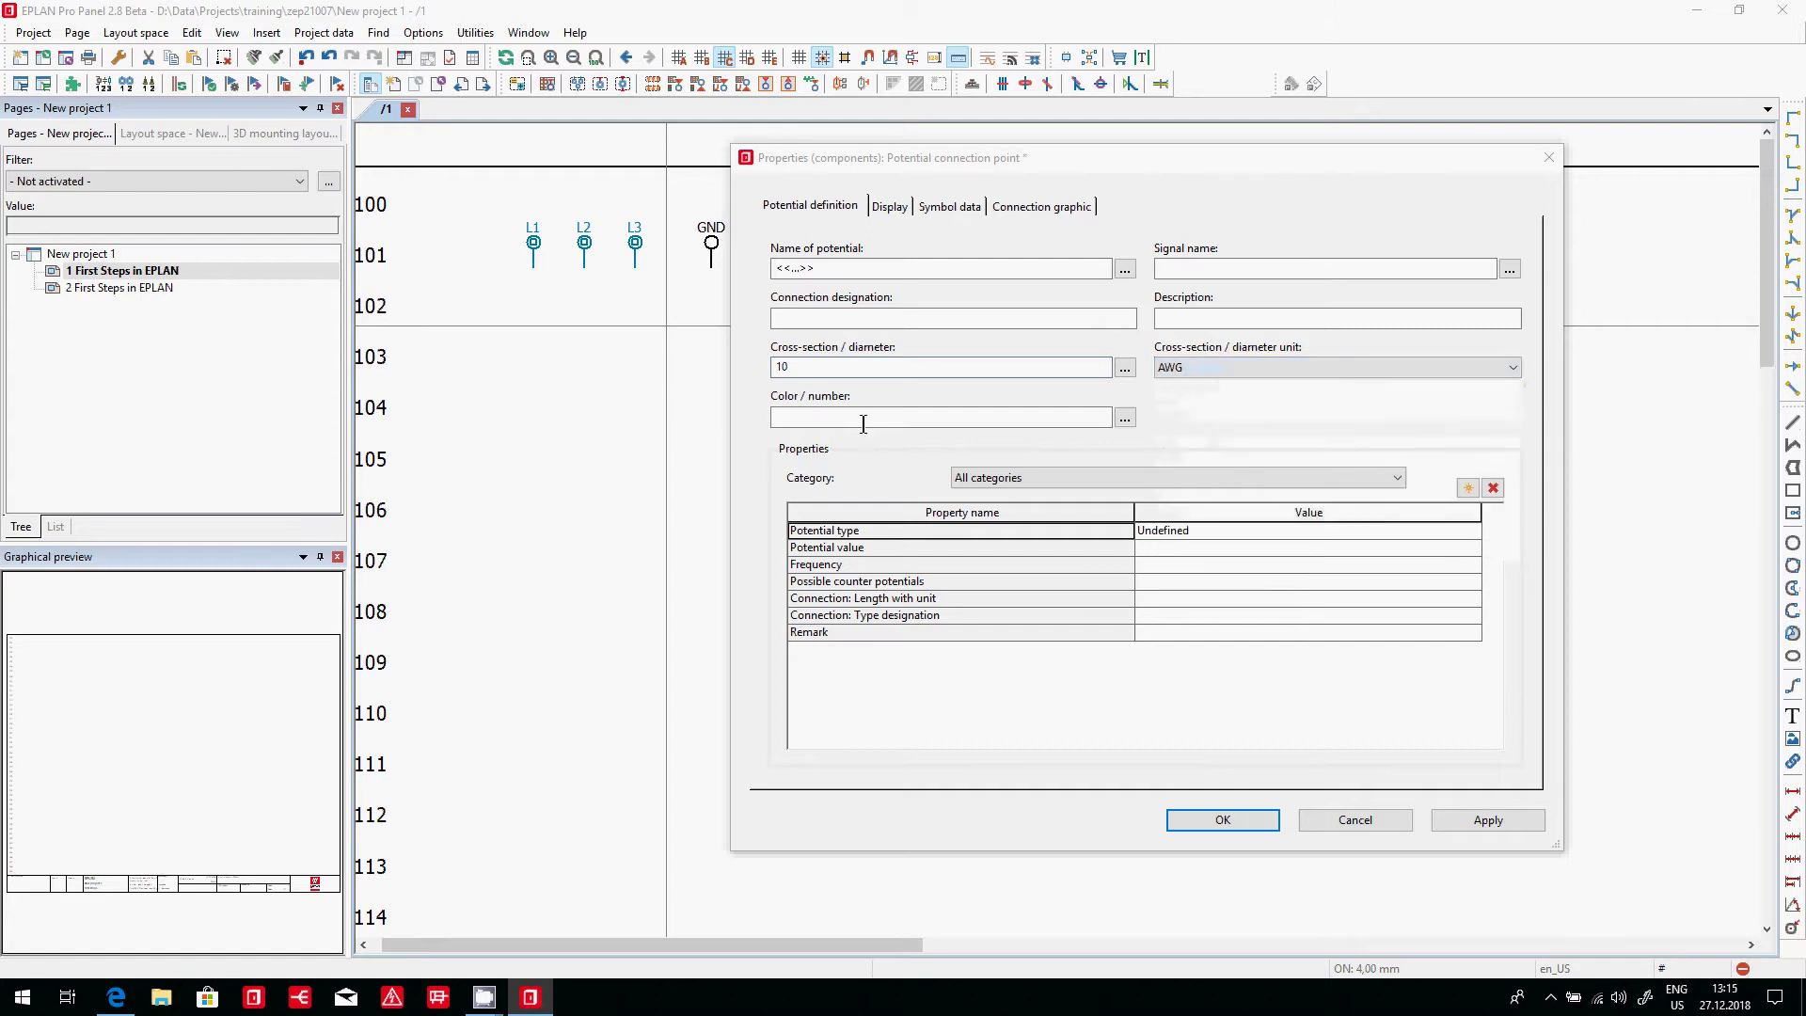
- Check the connection colour list without choosing, then switch to the wire colour-code chart in Edge
left_click(860, 418)
left_click(1124, 418)
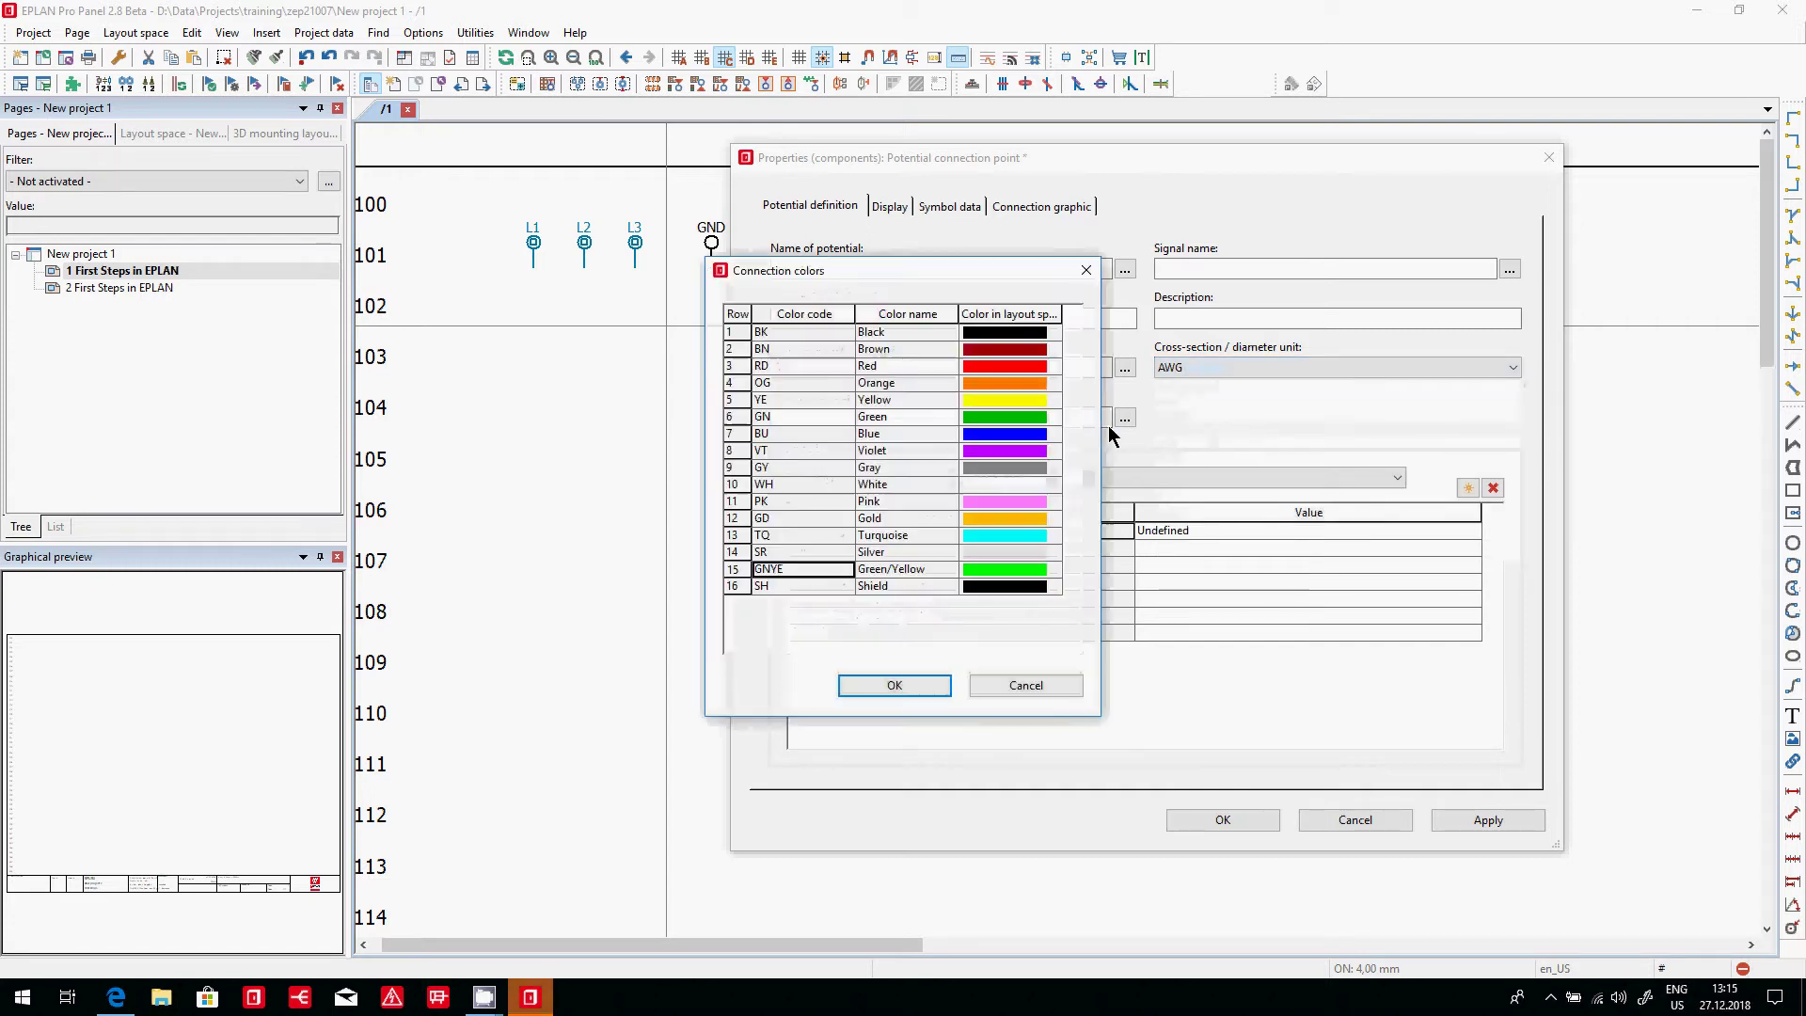
key("Escape")
key("alt+Tab")
key("Tab")
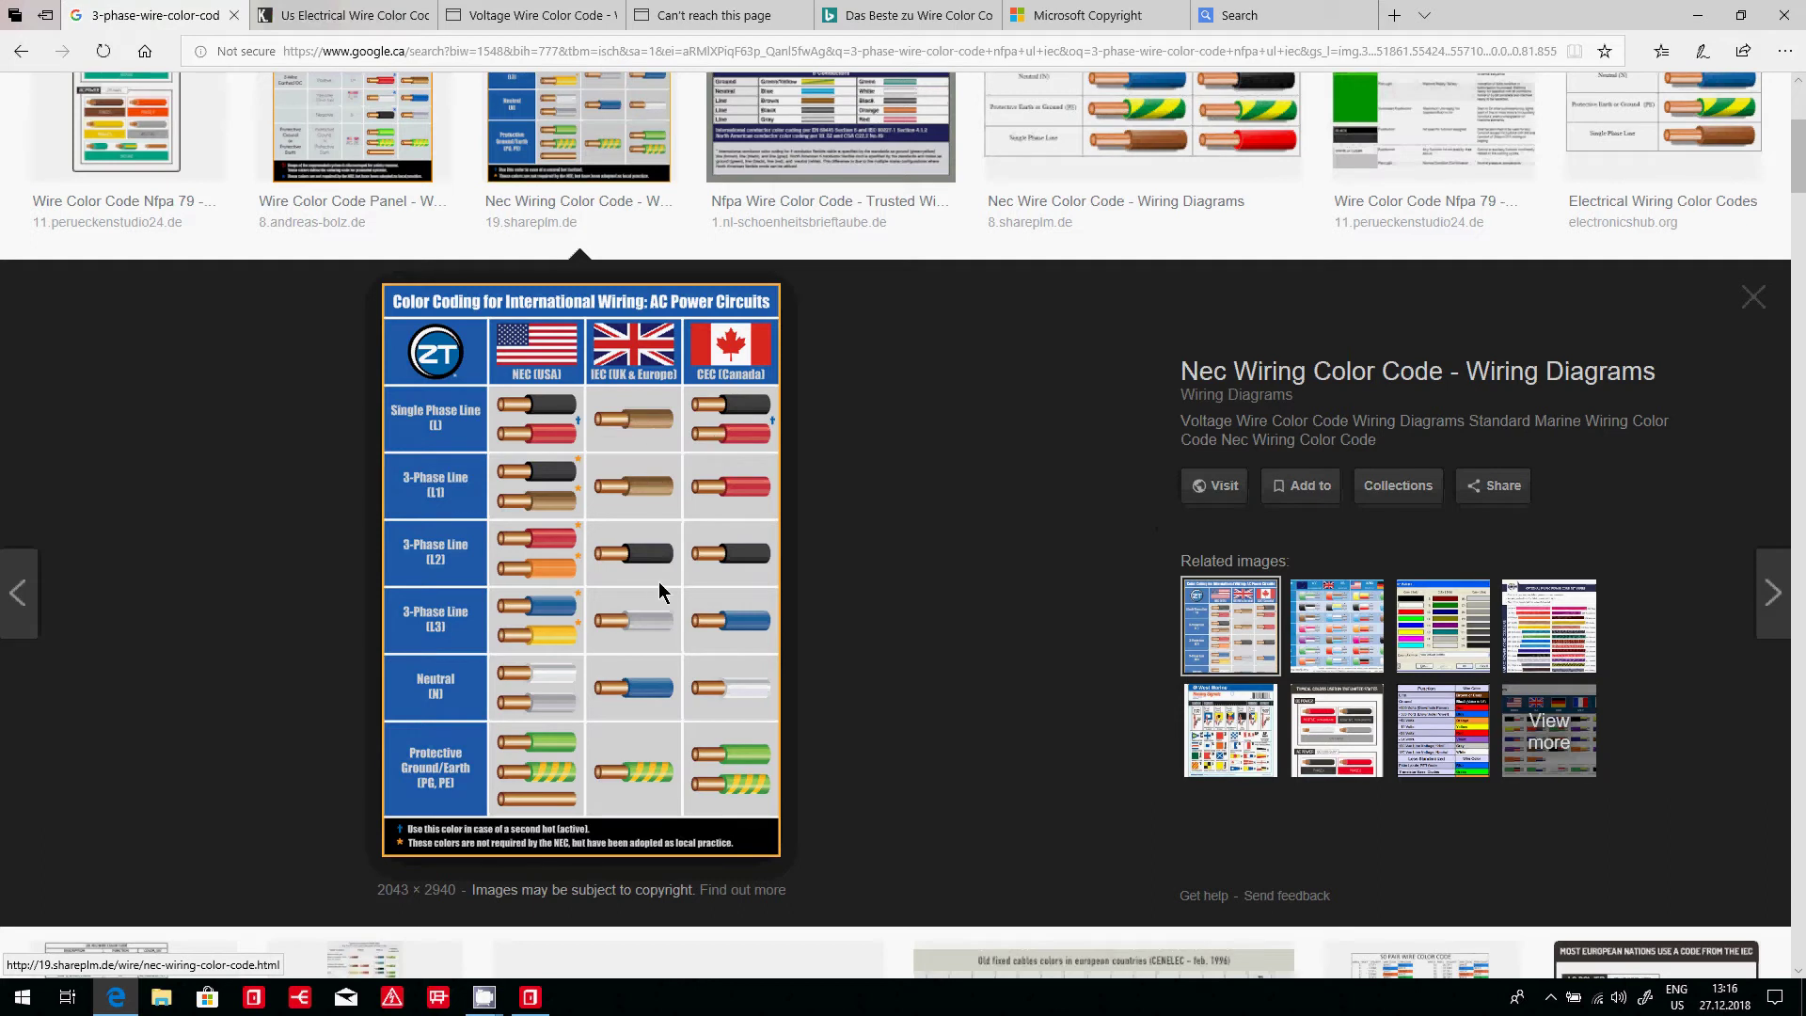
- Review the international AC wiring colour chart, then return to EPLAN Pro Panel
key("alt+Tab")
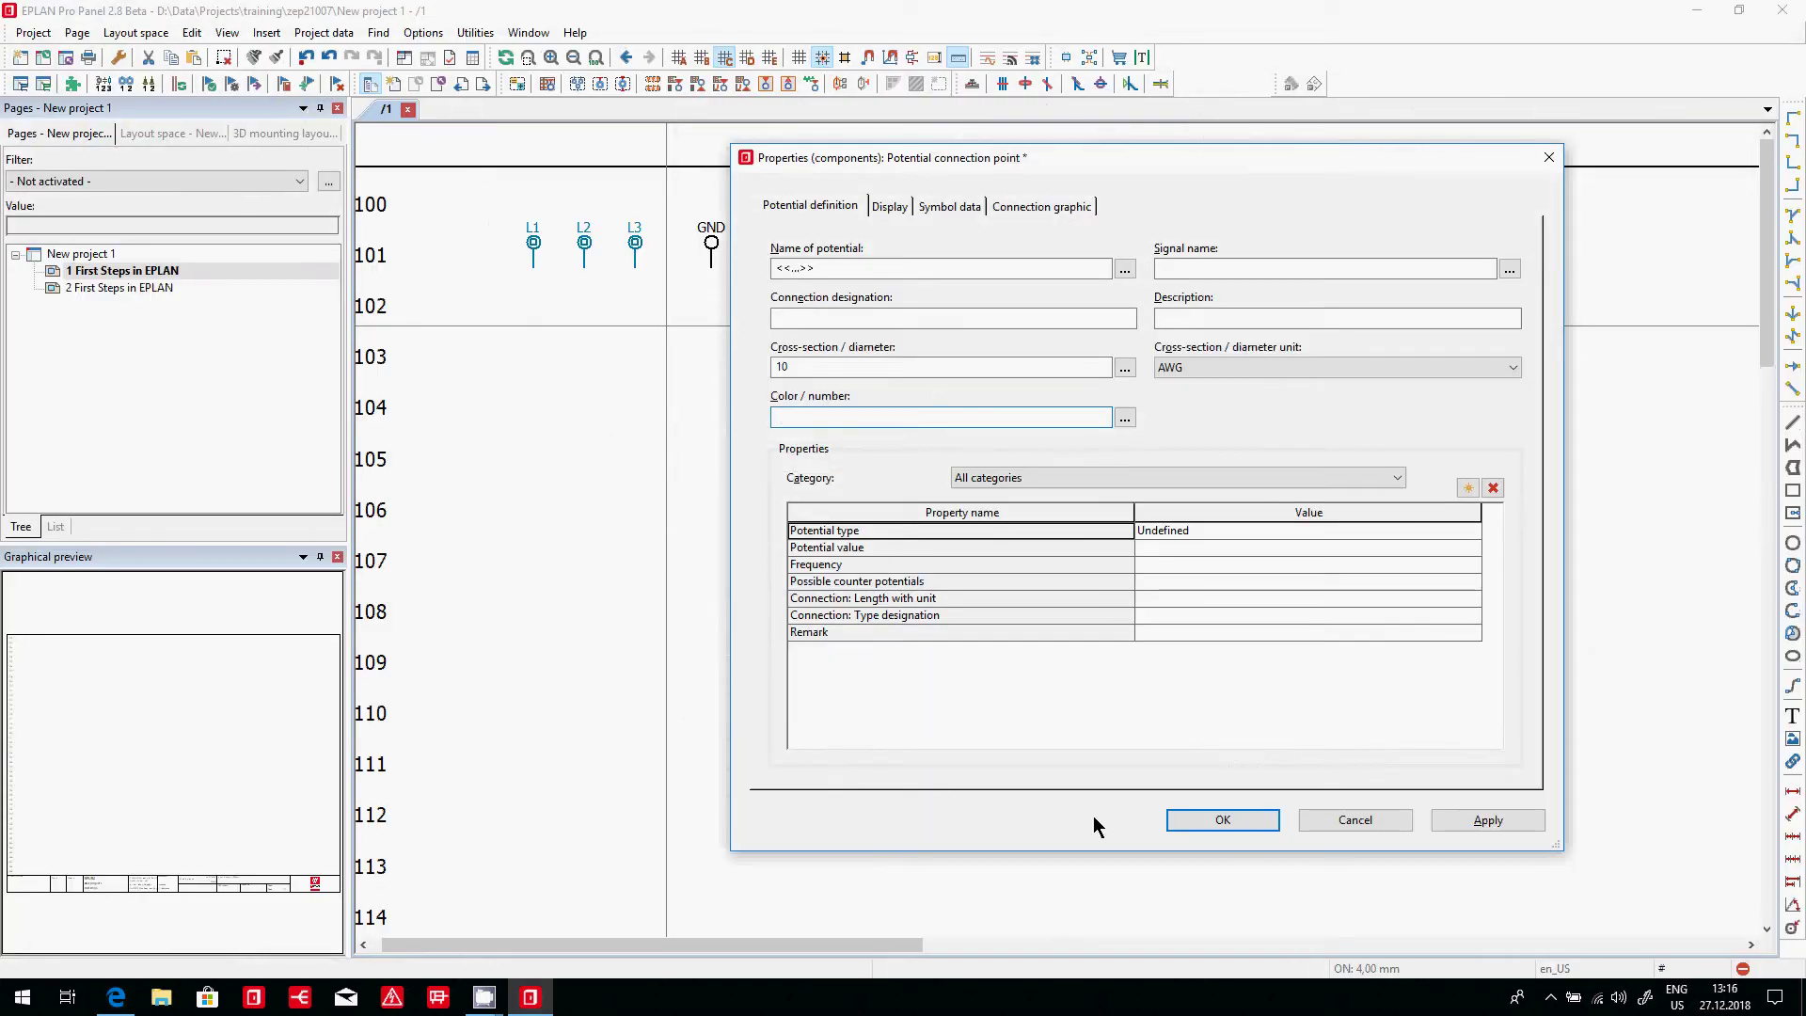
- Confirm 10 AWG for L1–L3, then give GND colour GNYE and potential type PE
left_click(1213, 821)
double_click(712, 240)
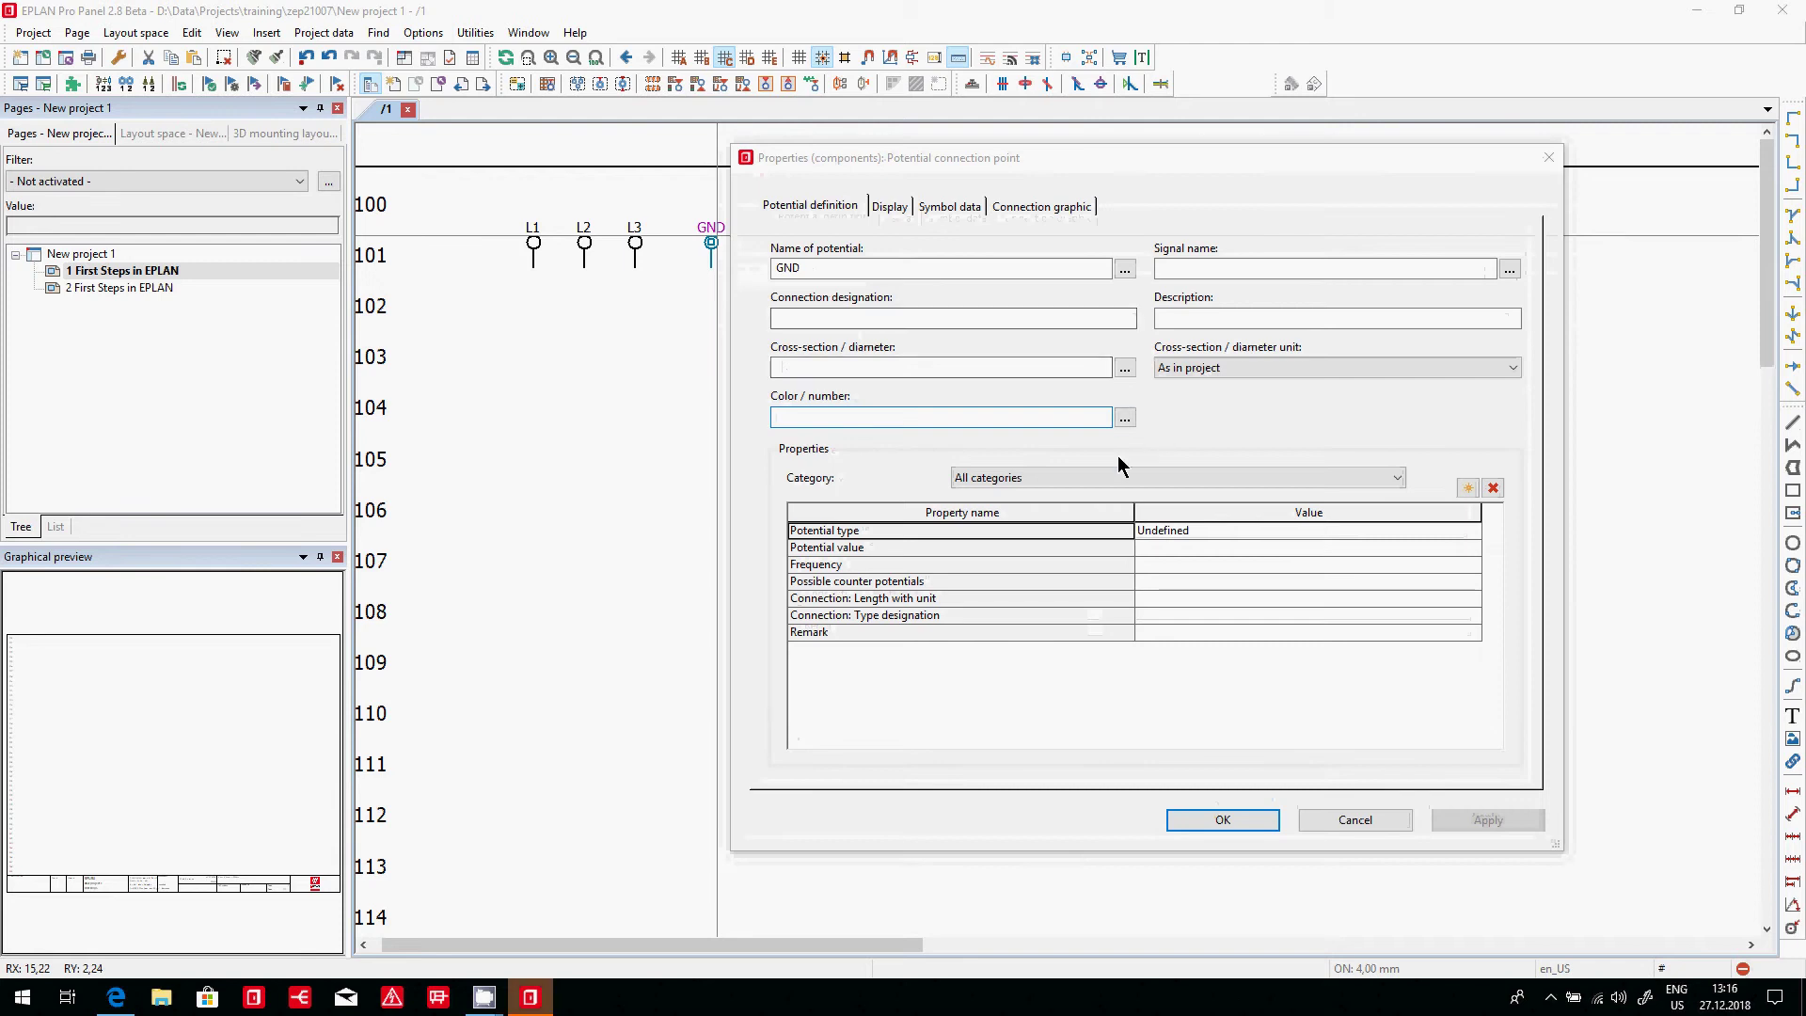
left_click(1125, 417)
left_click(740, 572)
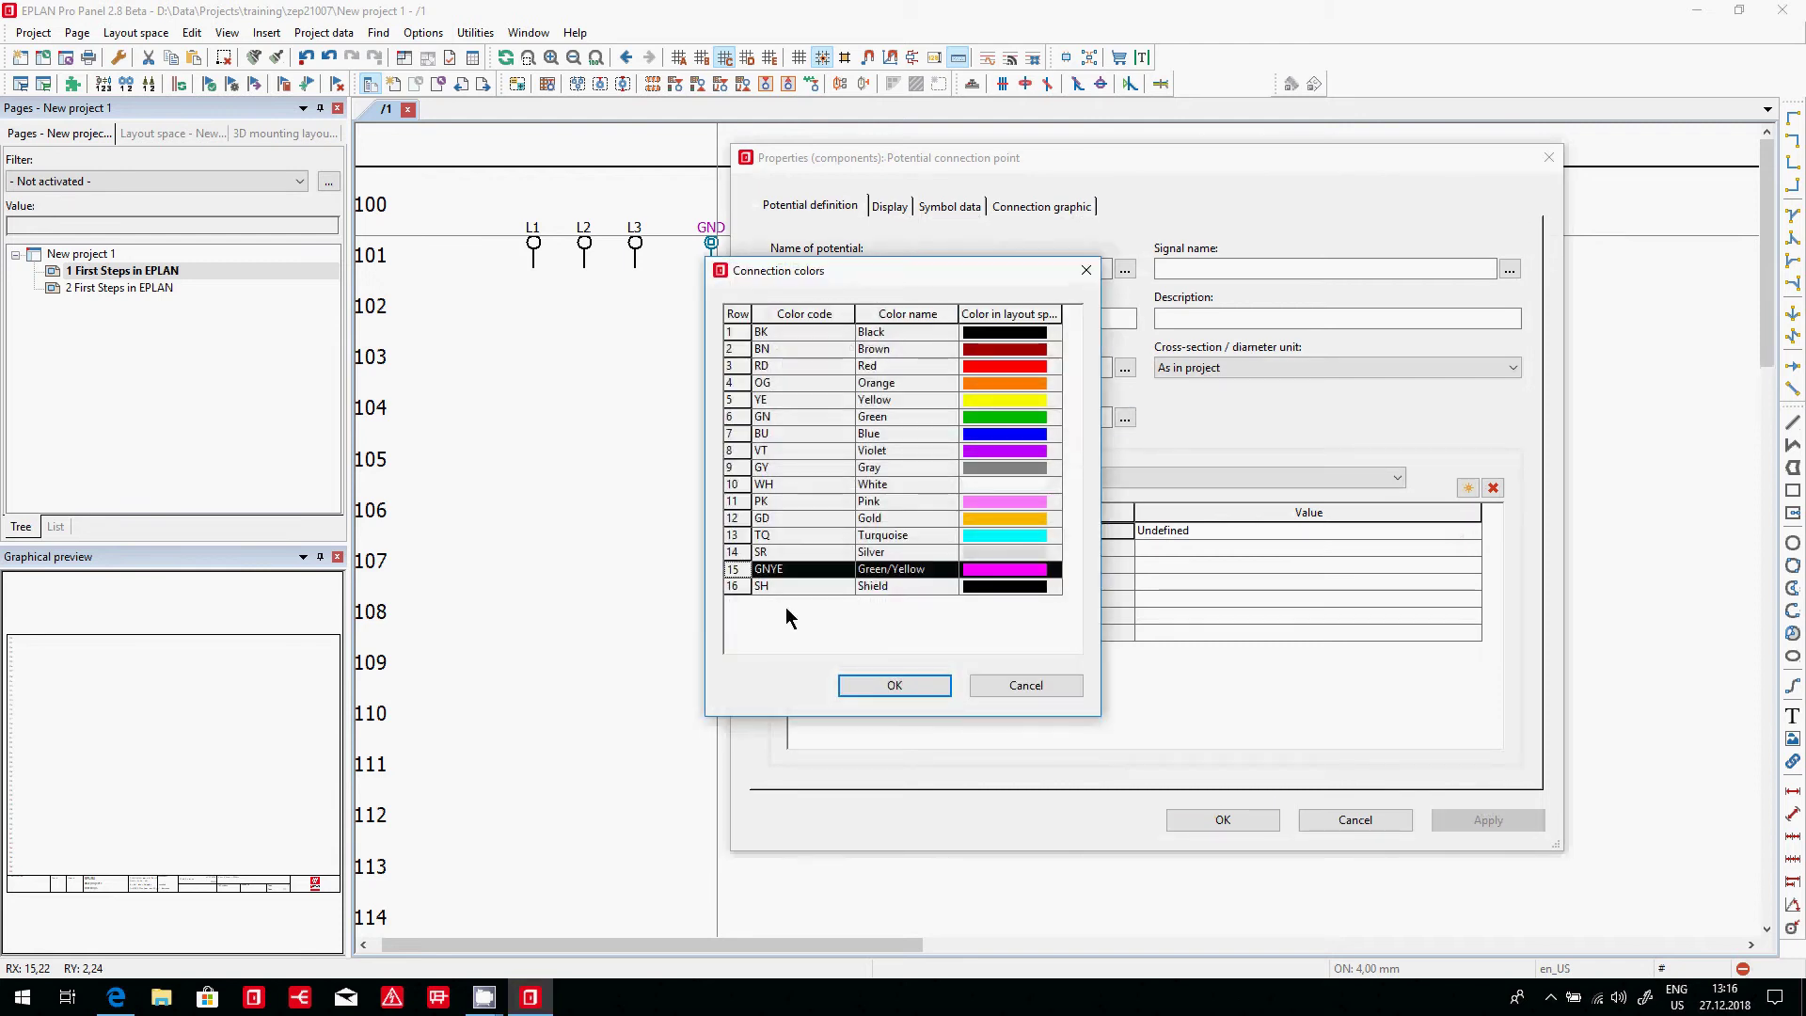
left_click(919, 686)
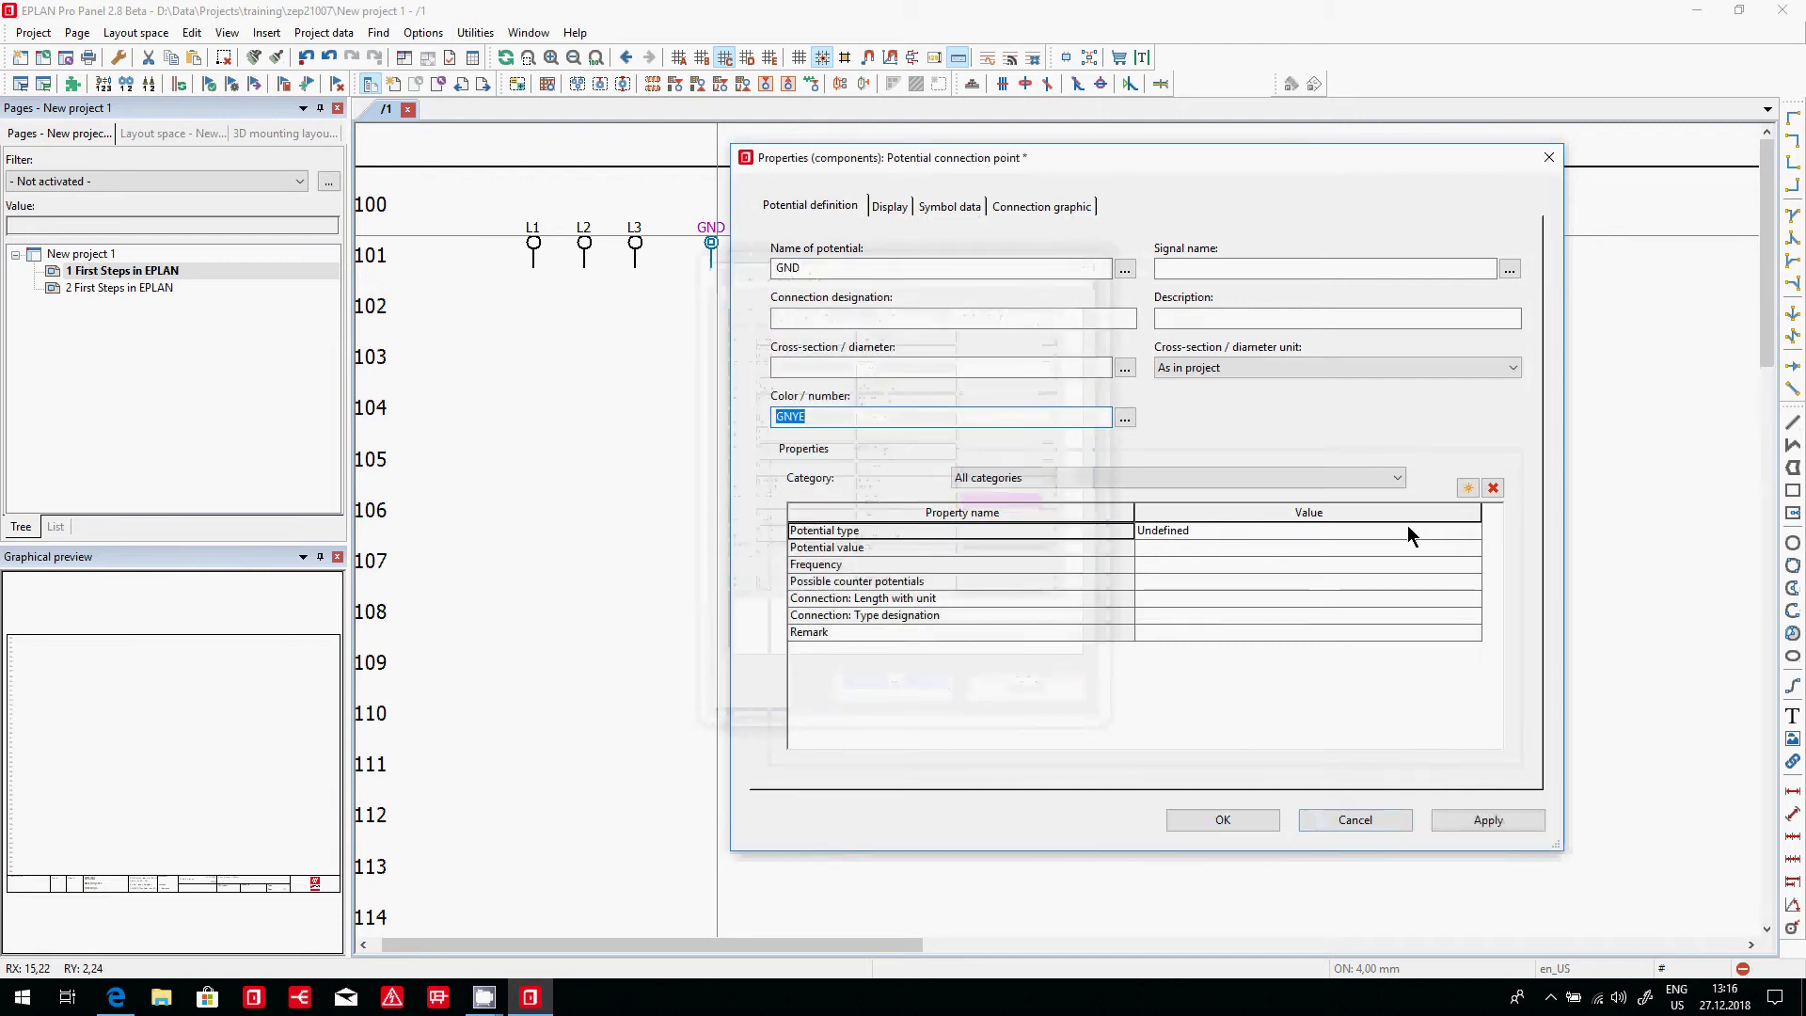
left_click(1473, 538)
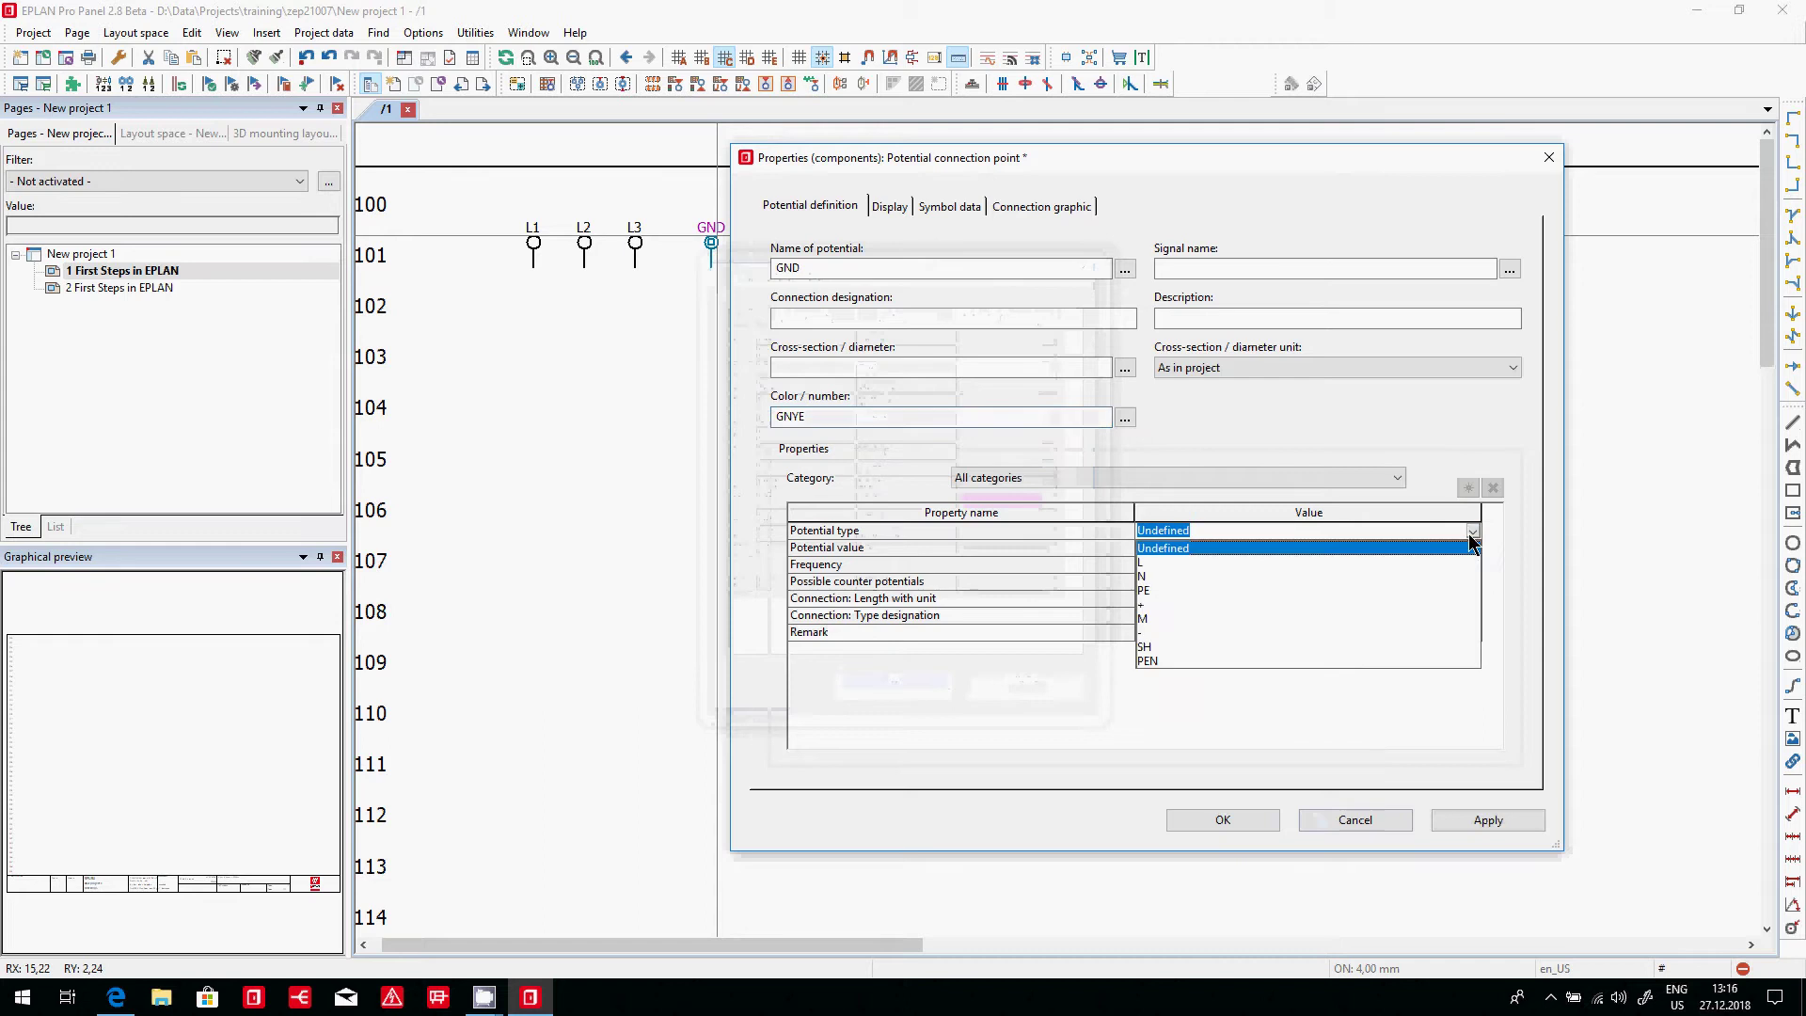
left_click(1146, 590)
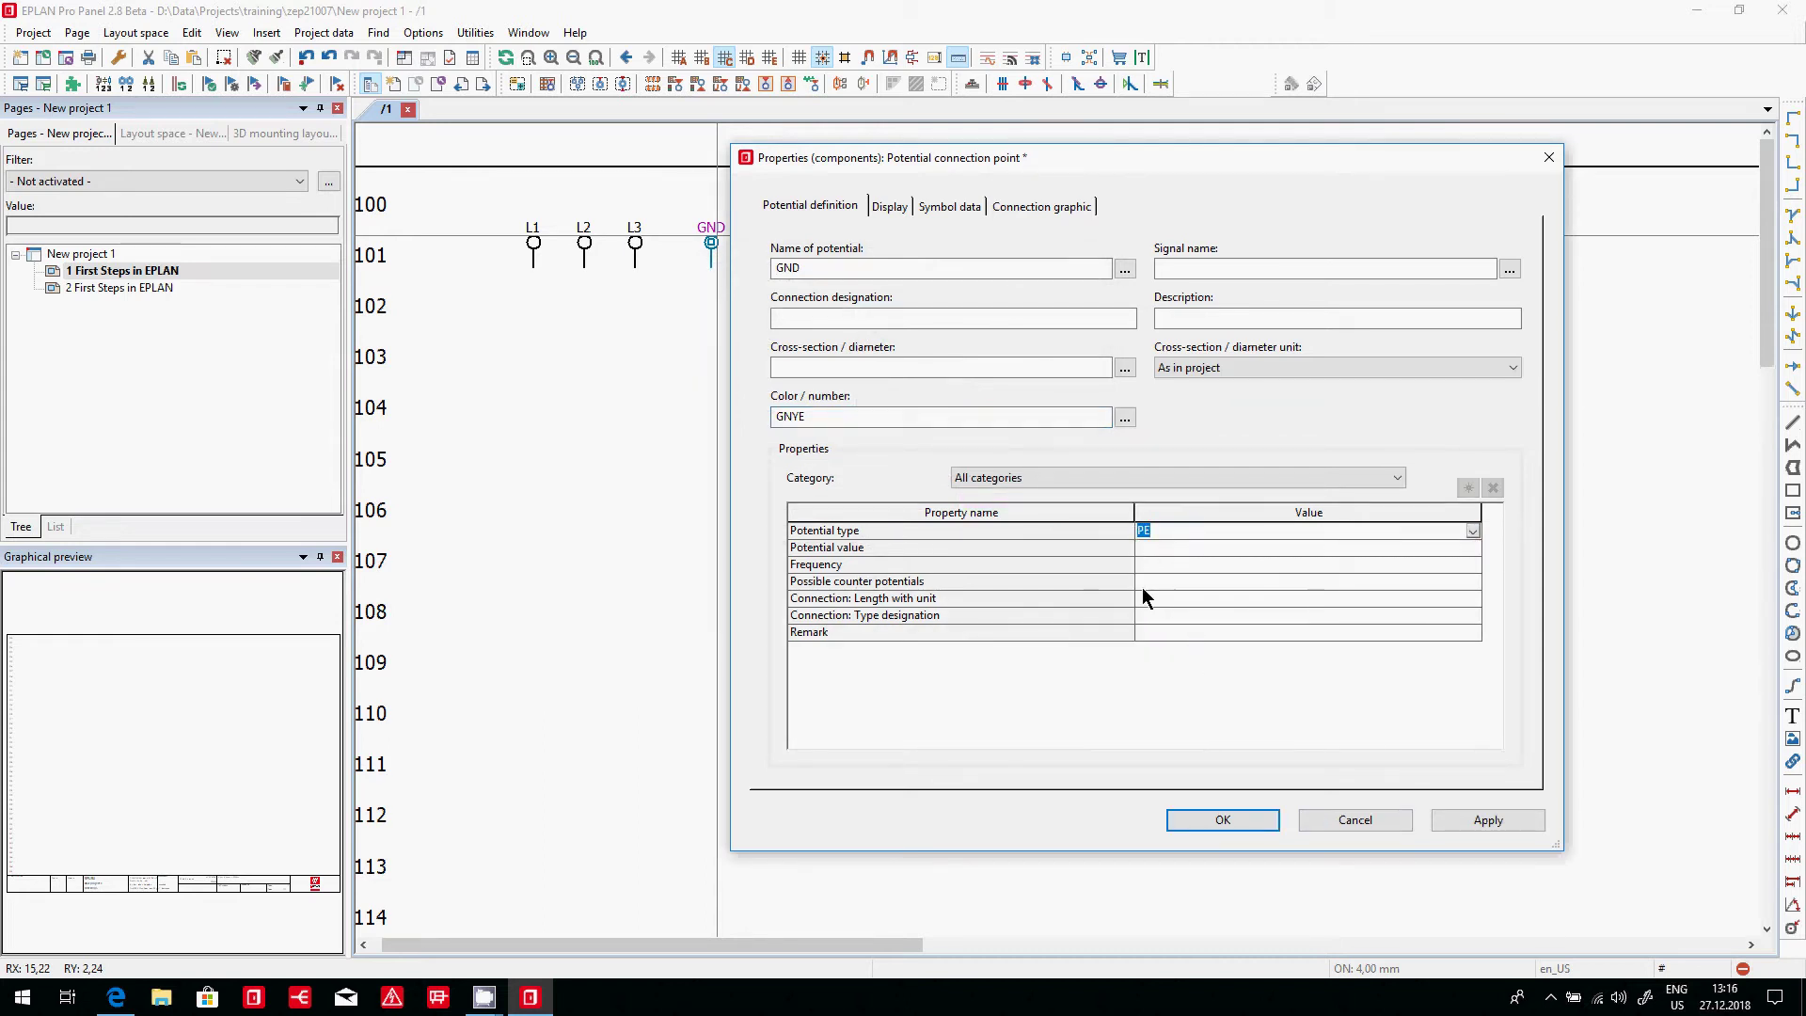
- Close GND's properties, then give L1–L3 potential value 575 and frequency 60
left_click(1214, 819)
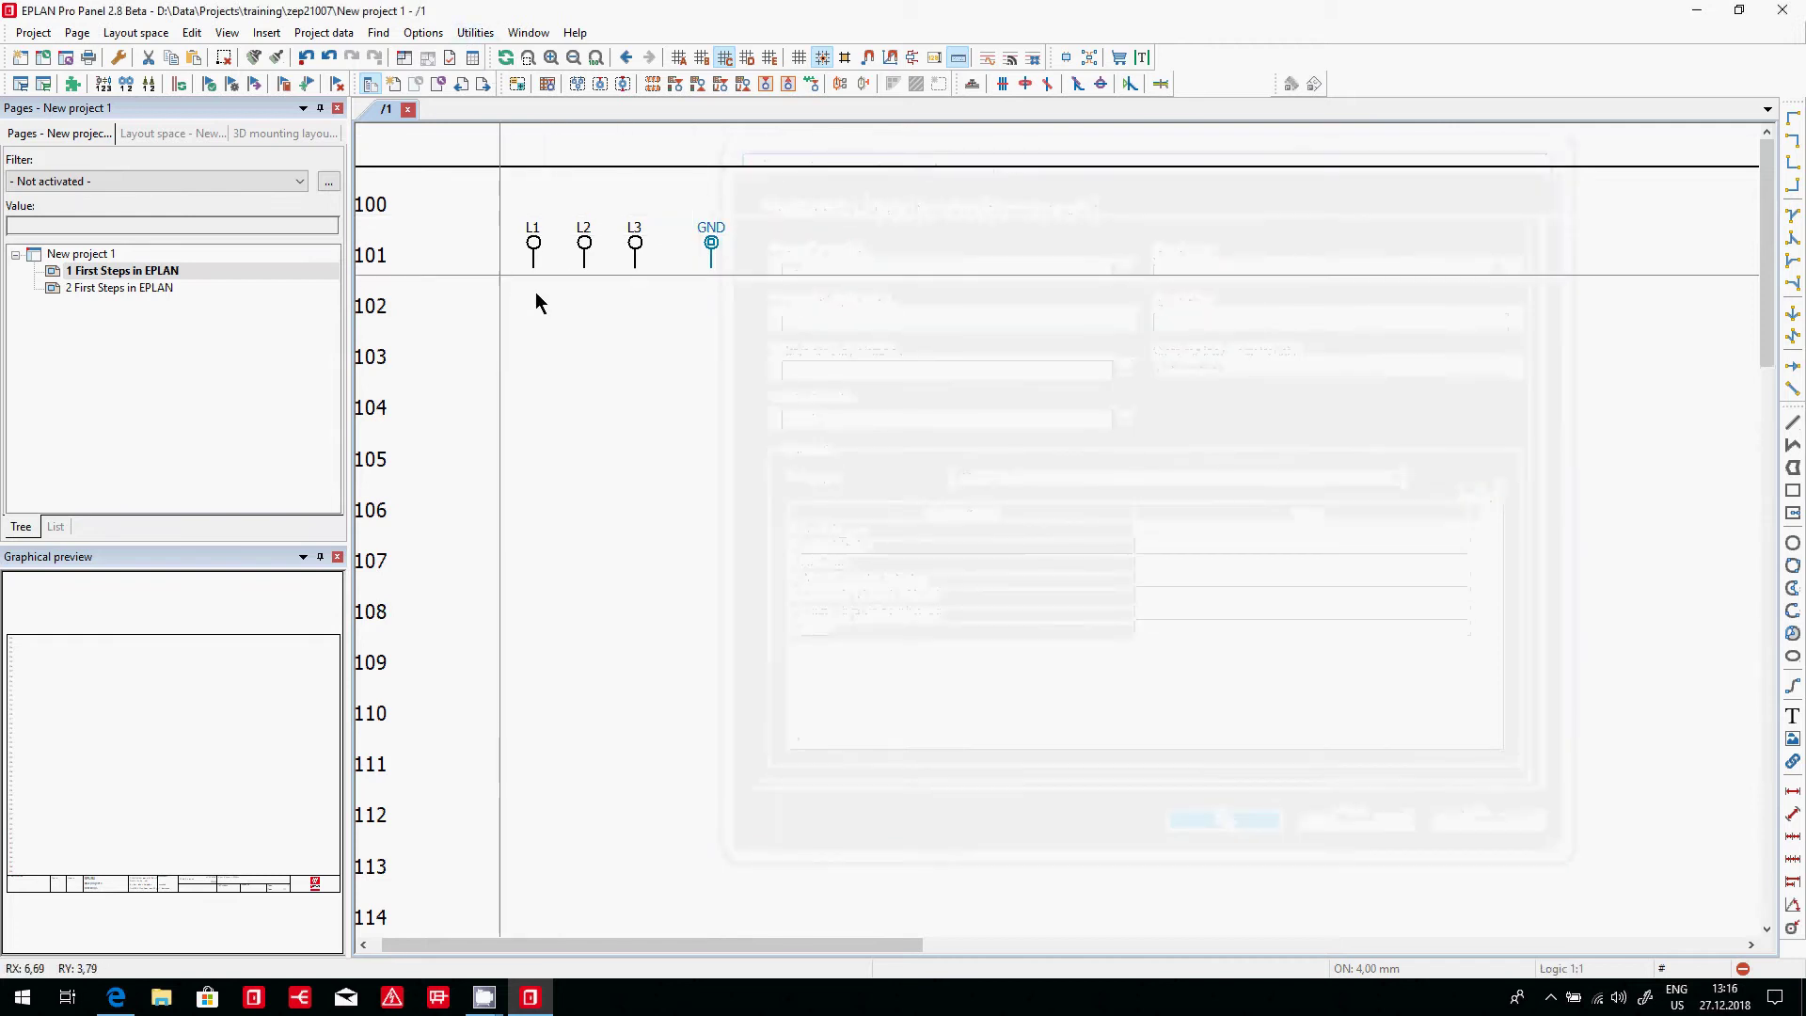
left_click_drag(494, 214, 676, 345)
right_click(677, 354)
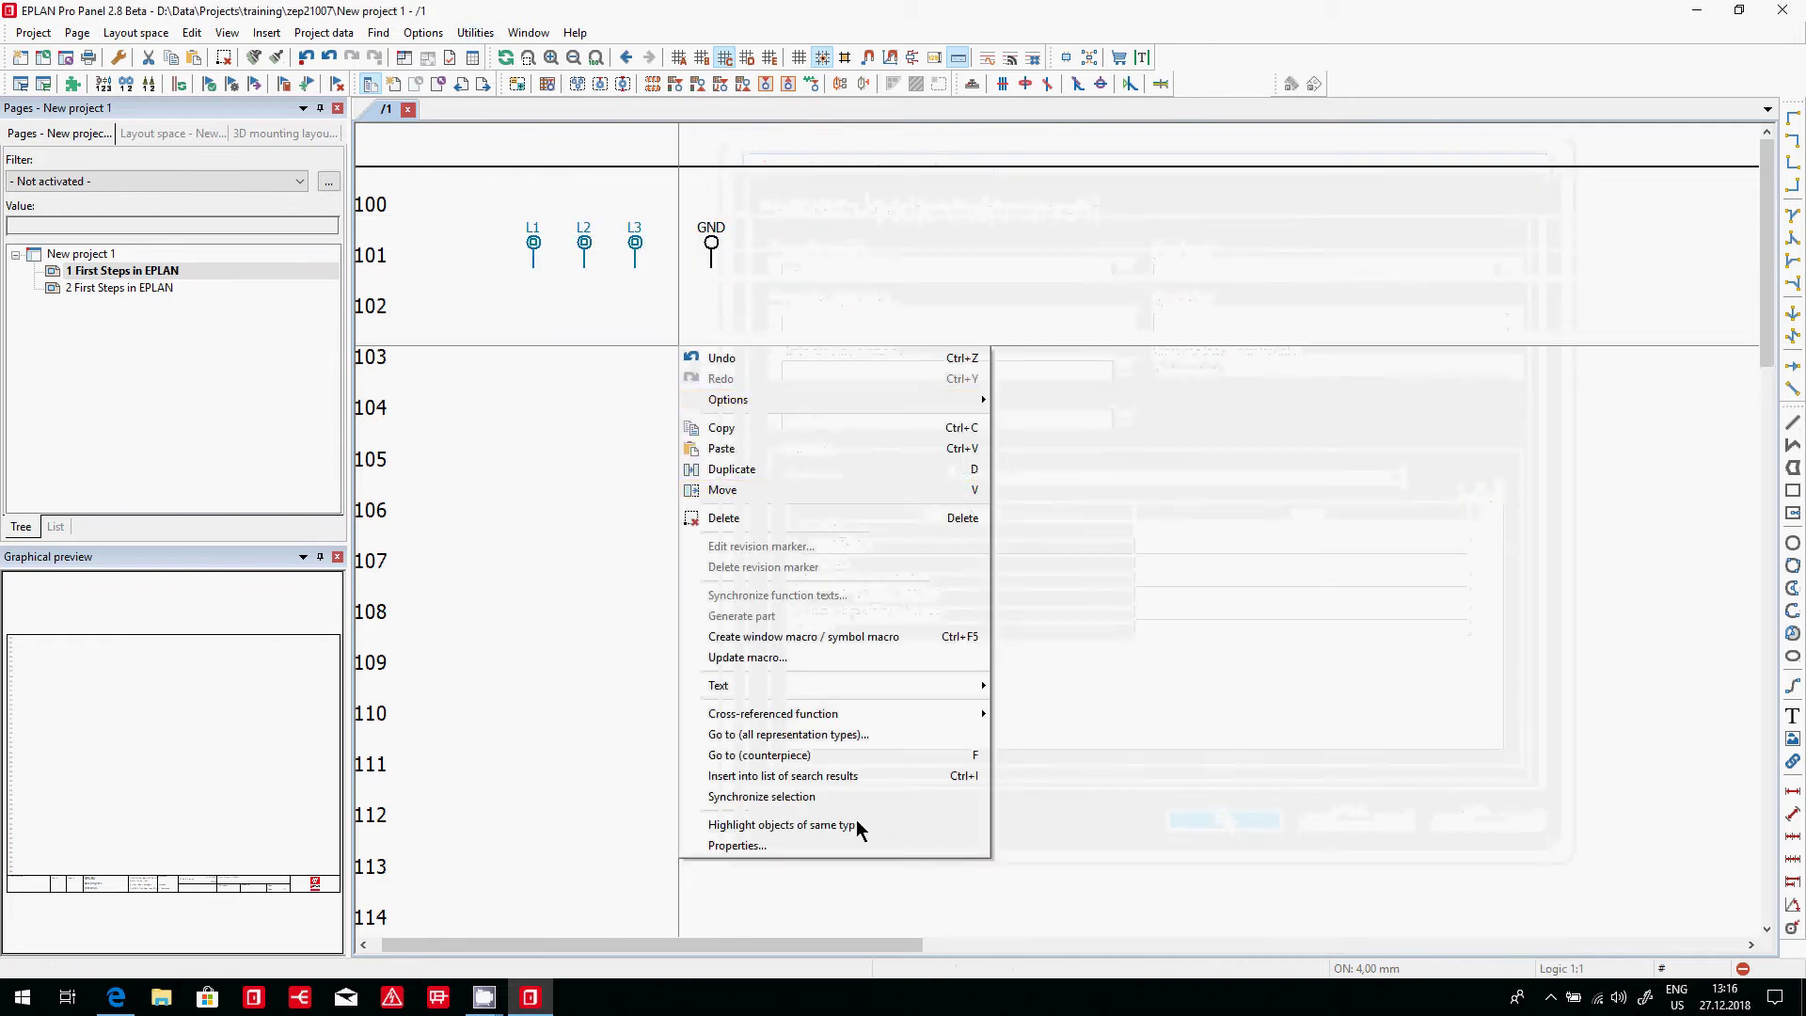
left_click(849, 850)
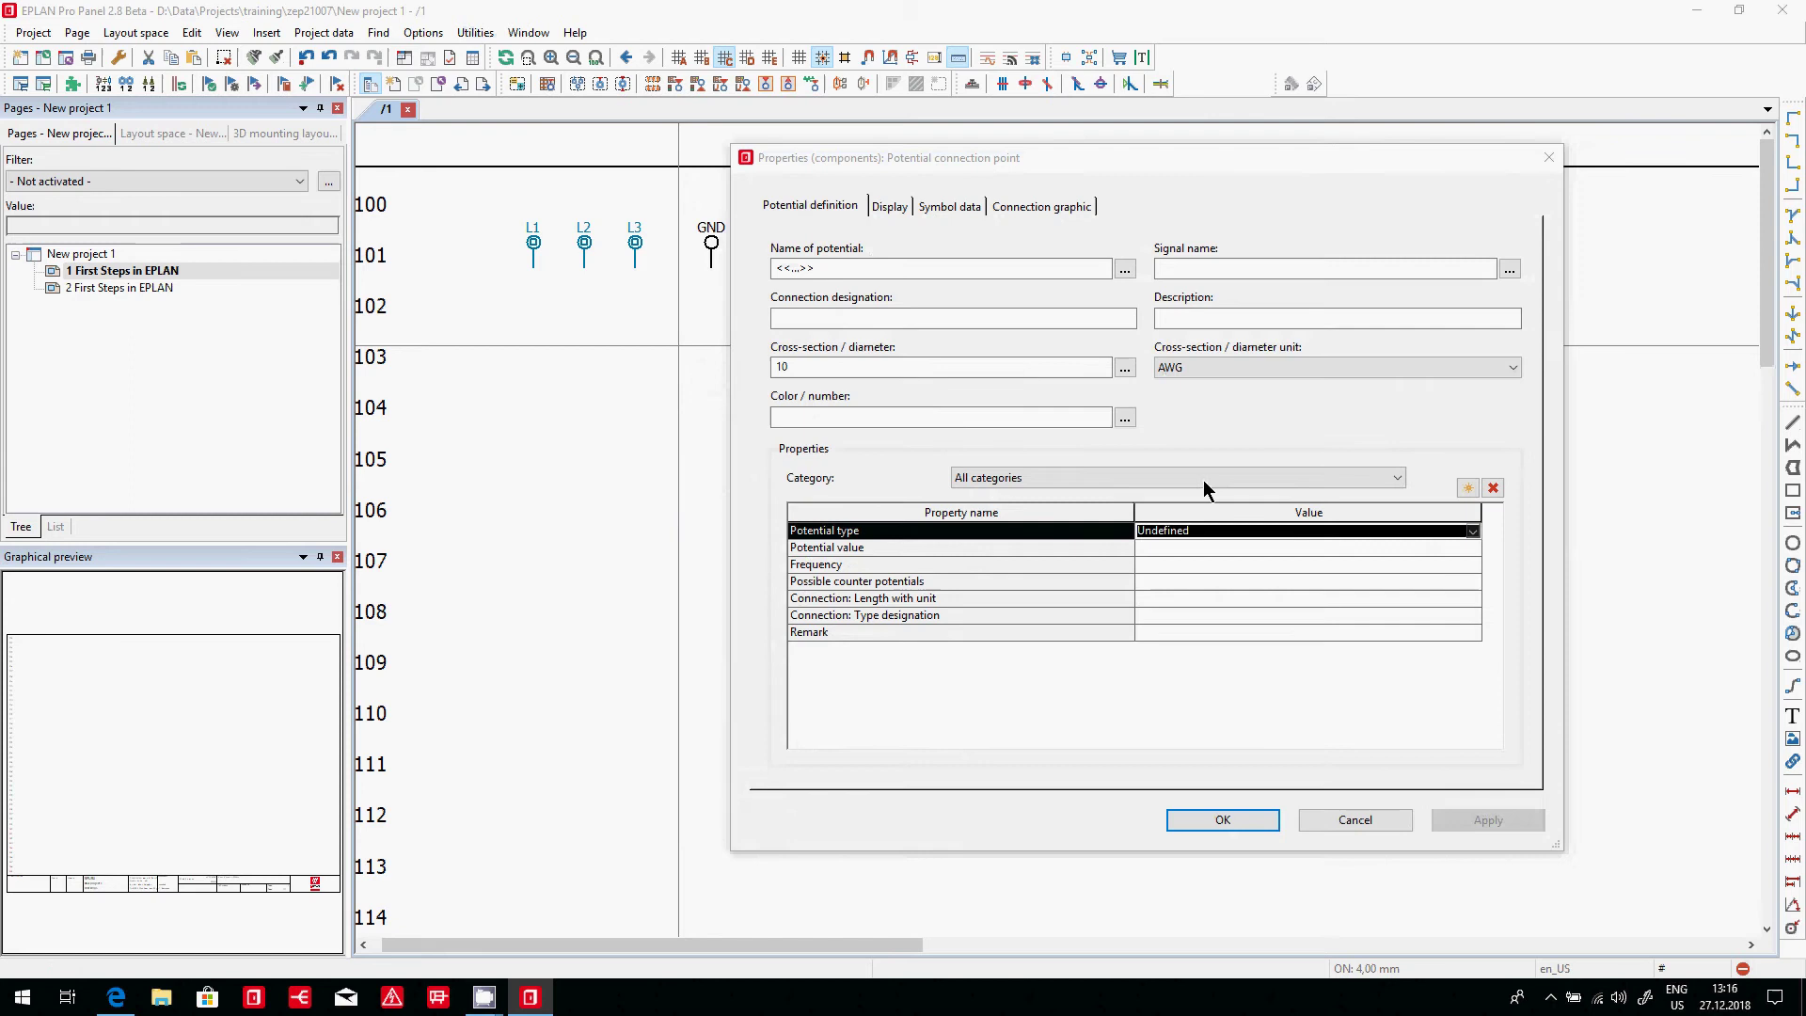
left_click(1262, 547)
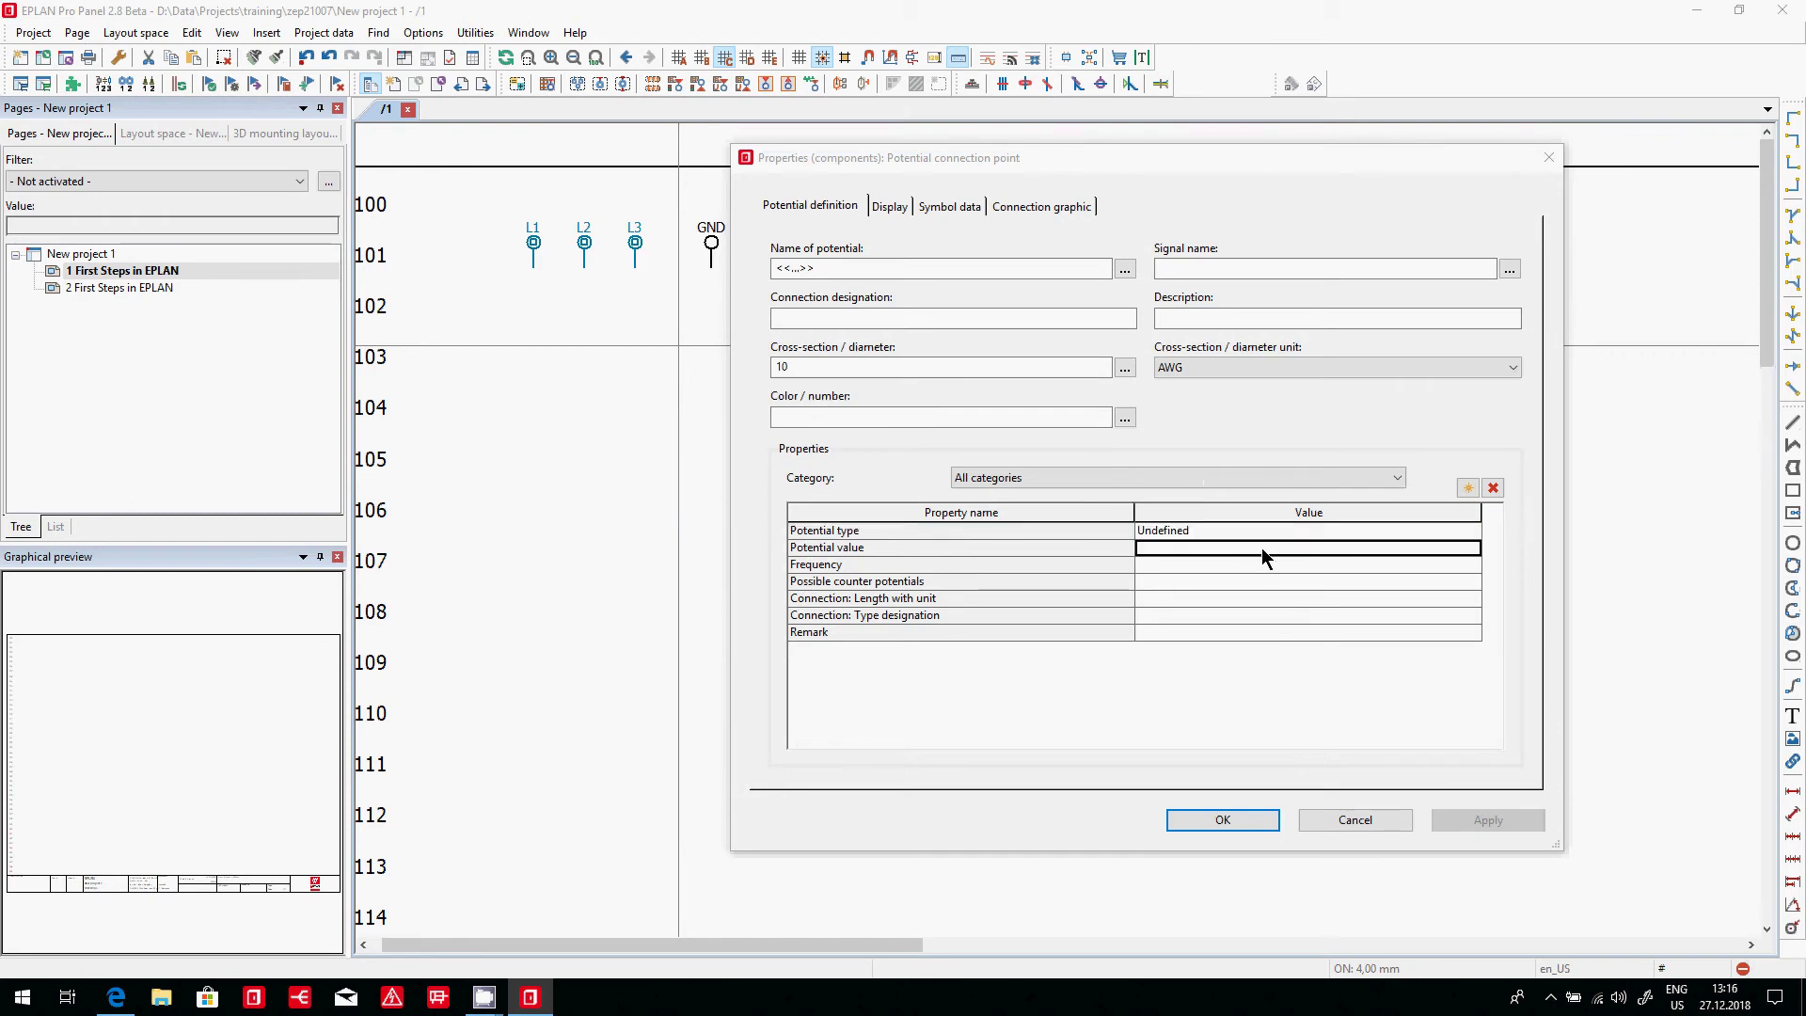
type("575")
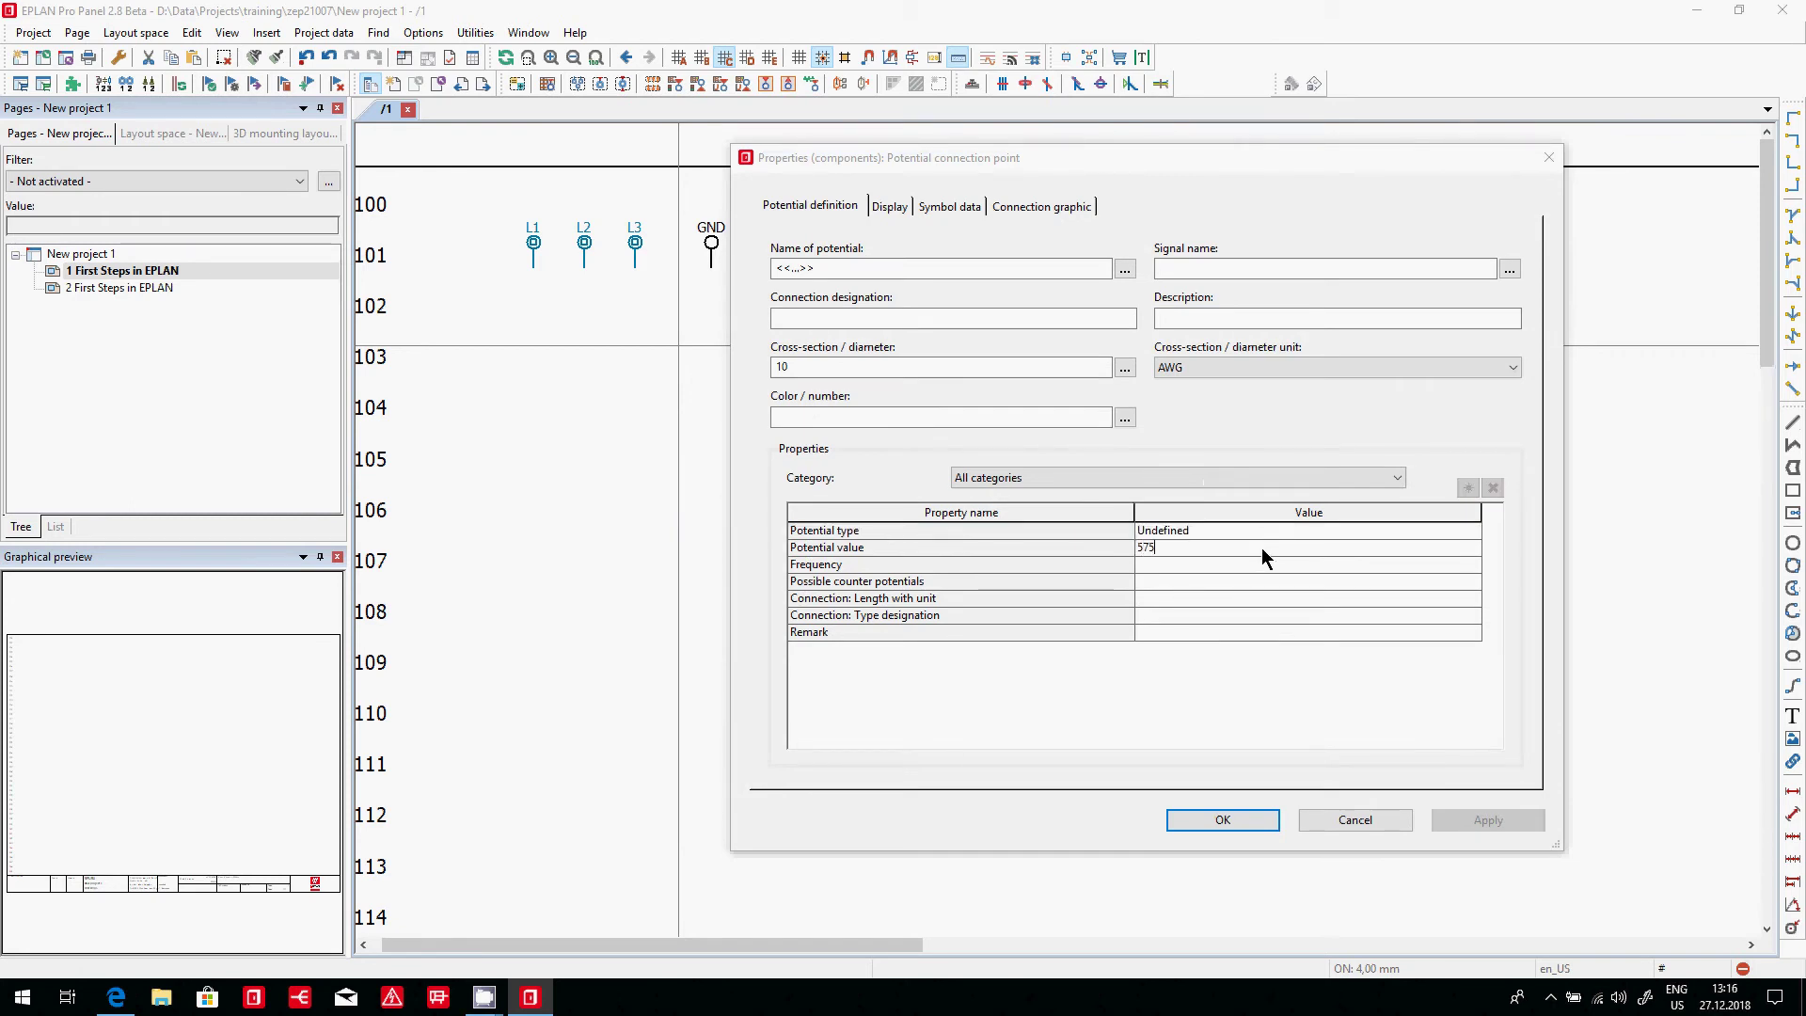
left_click(1198, 562)
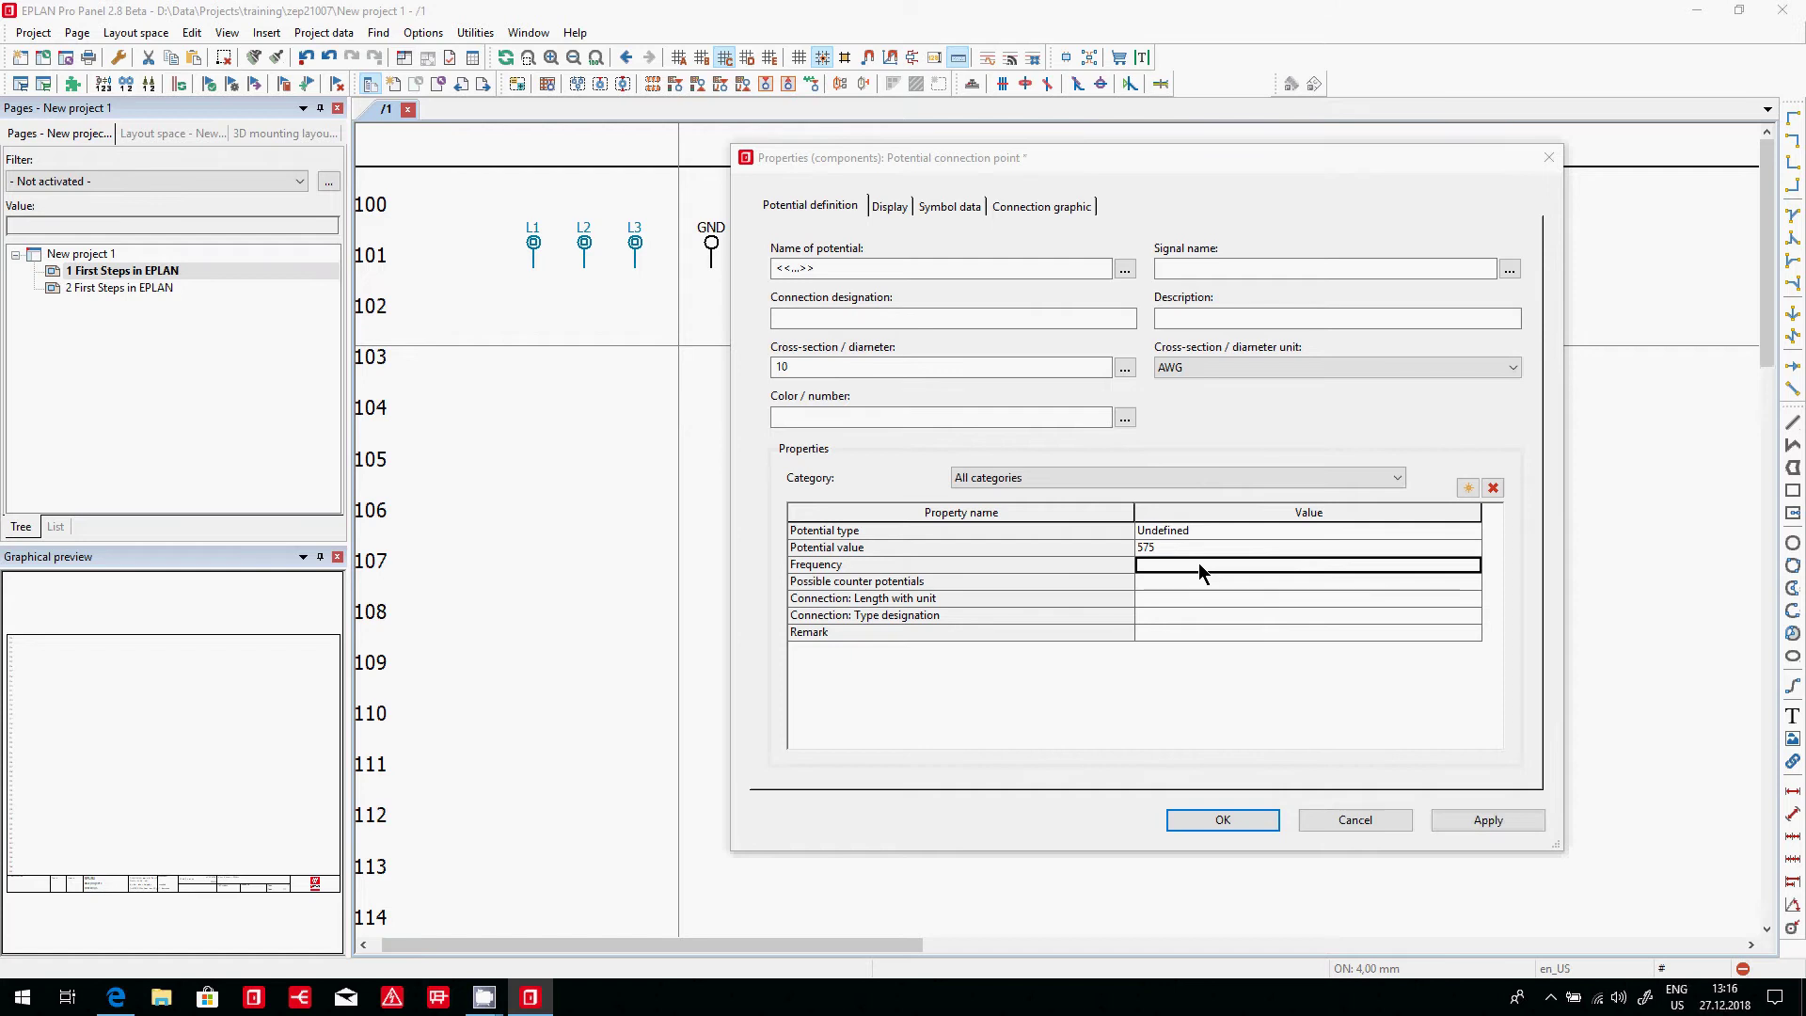
type("60")
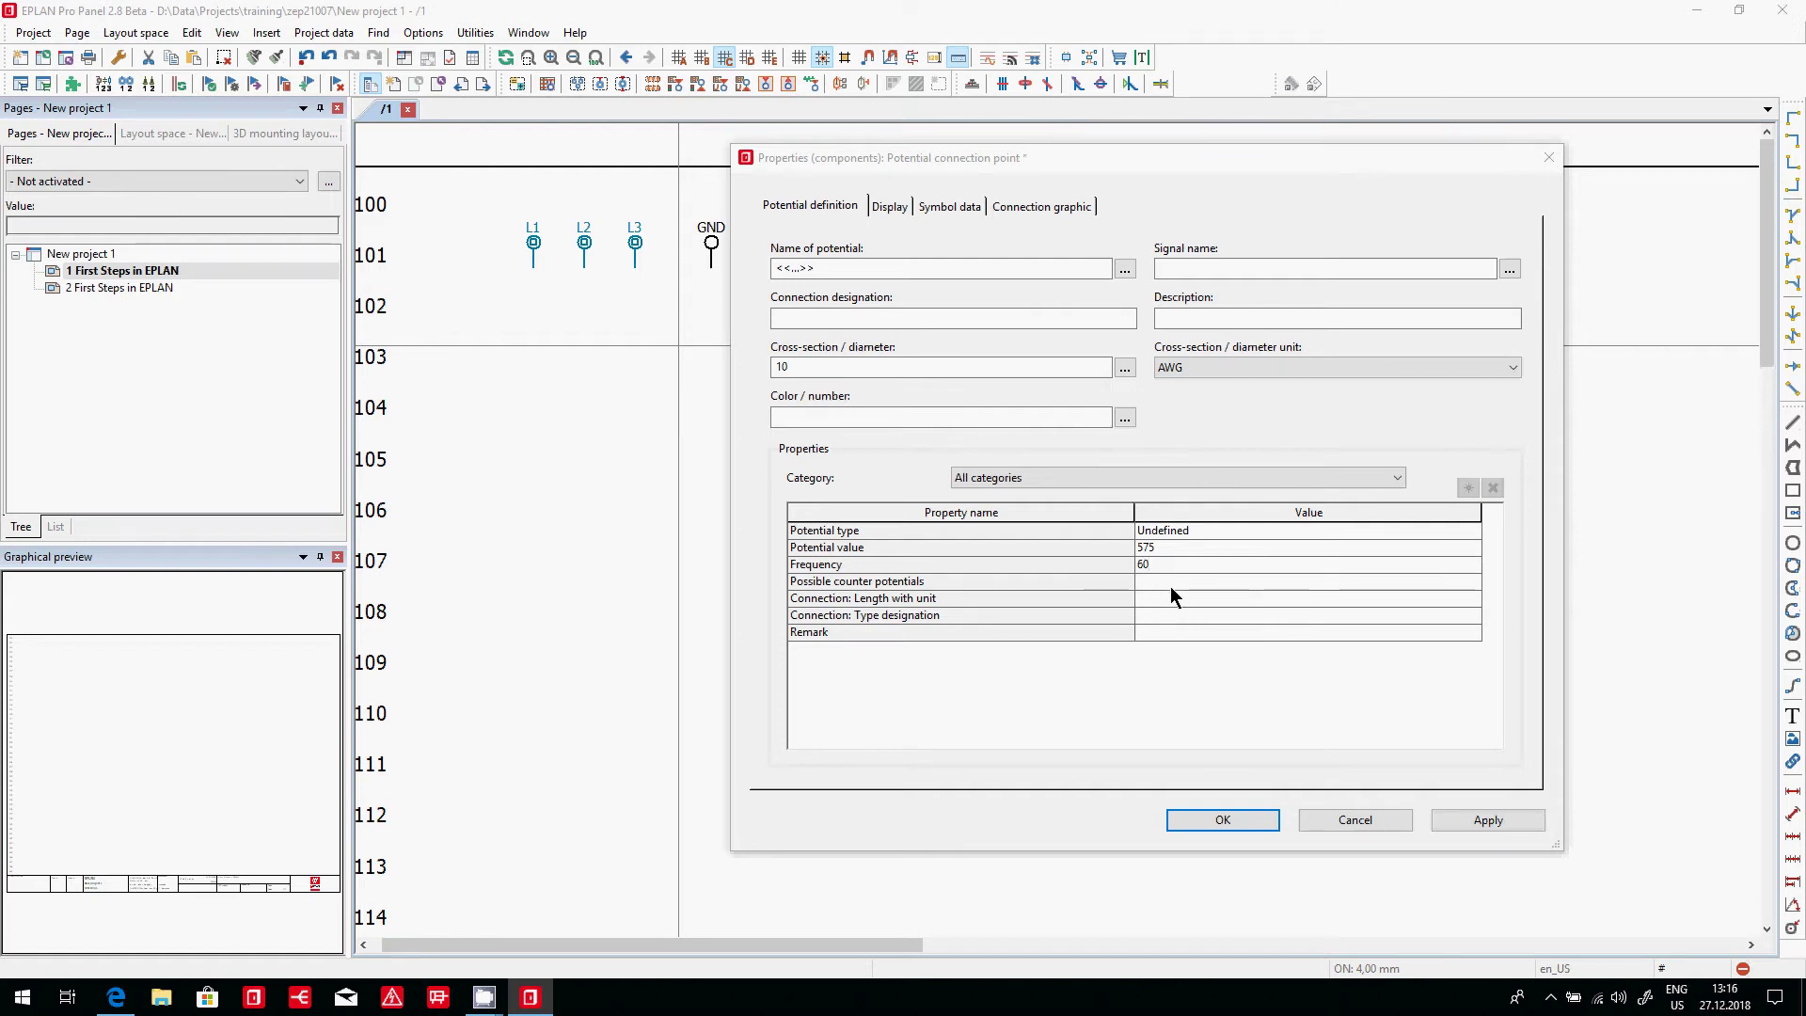
left_click(1170, 583)
left_click(1258, 822)
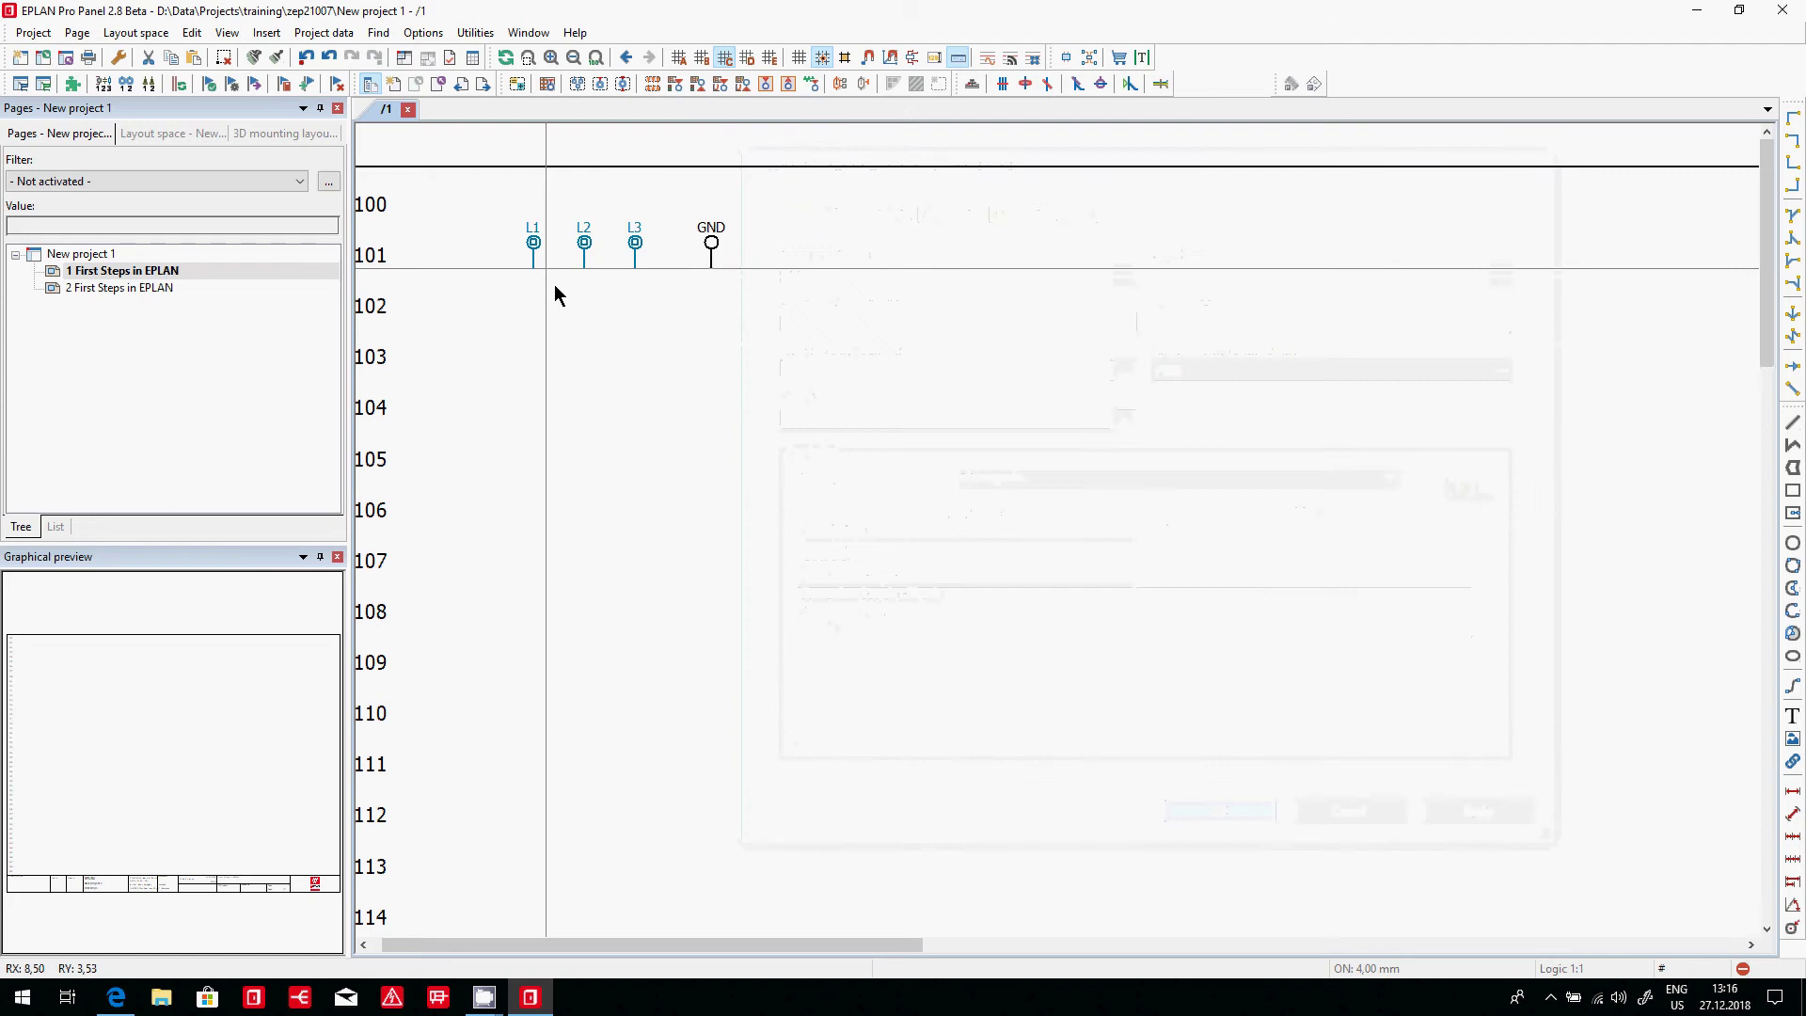
- Set L3 as the possible counter potential of the L1 point
double_click(534, 243)
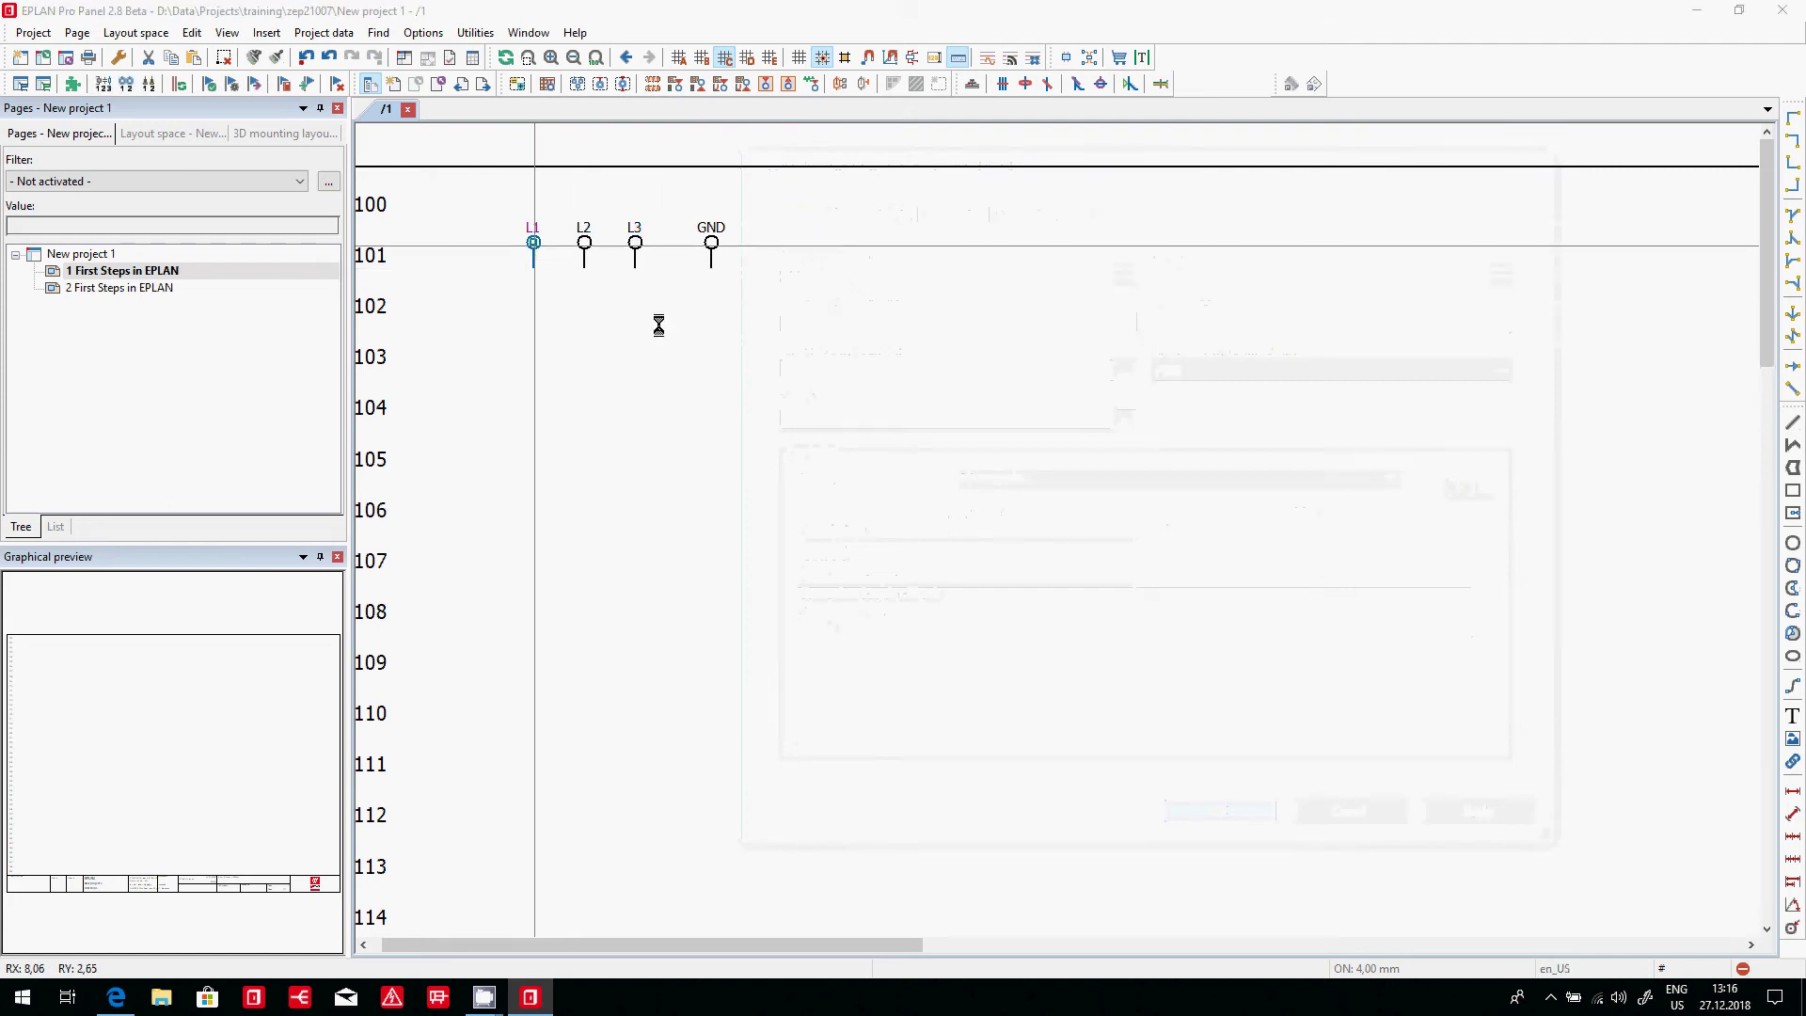
type("L")
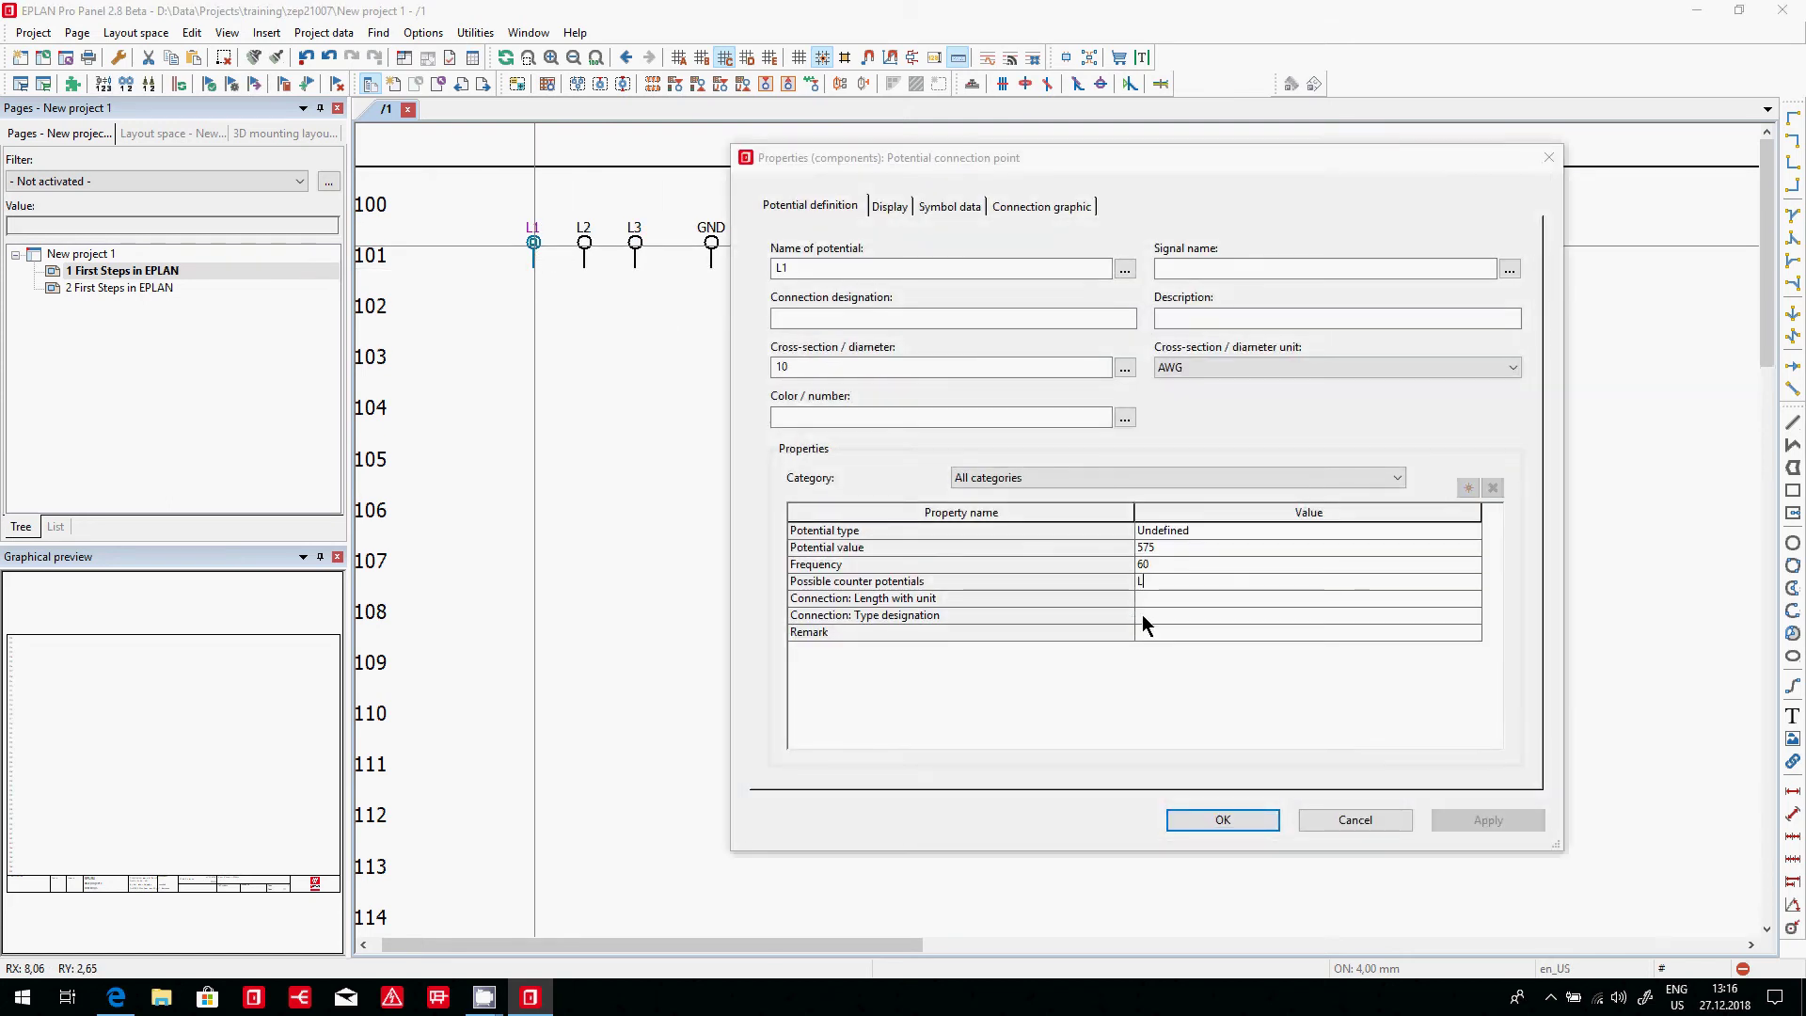
type("3")
key("Return")
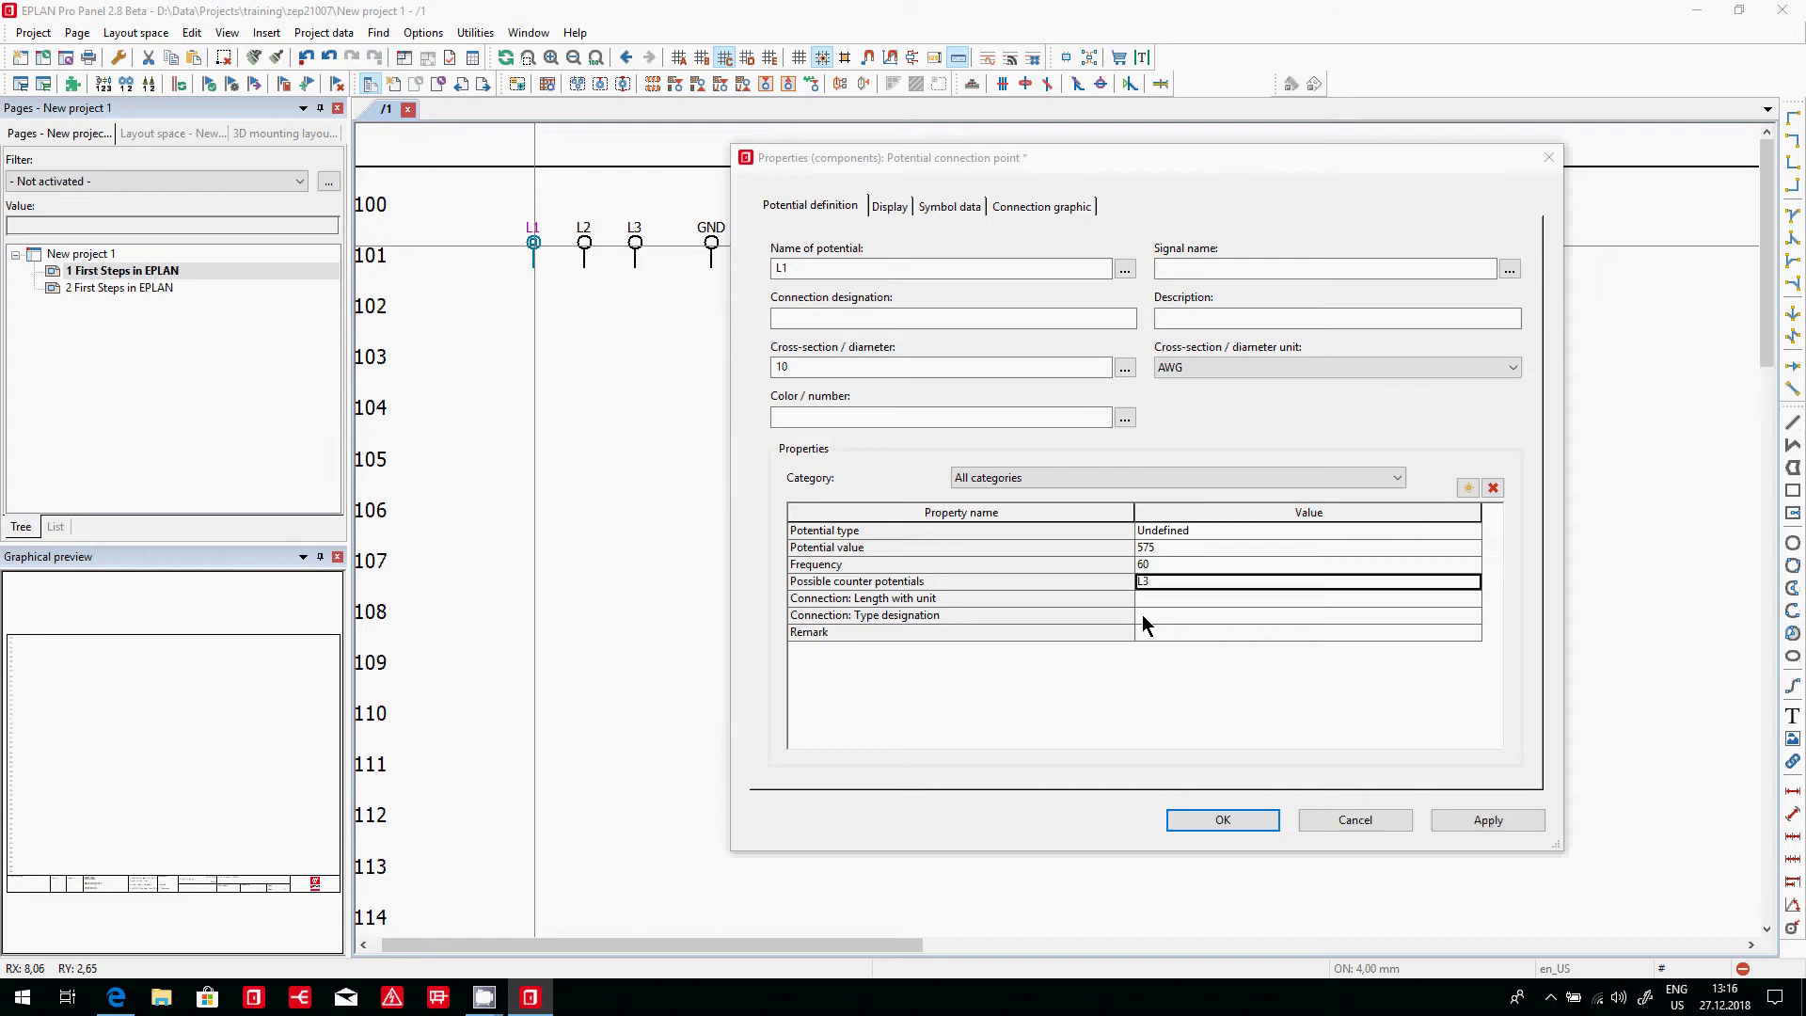
left_click(1221, 819)
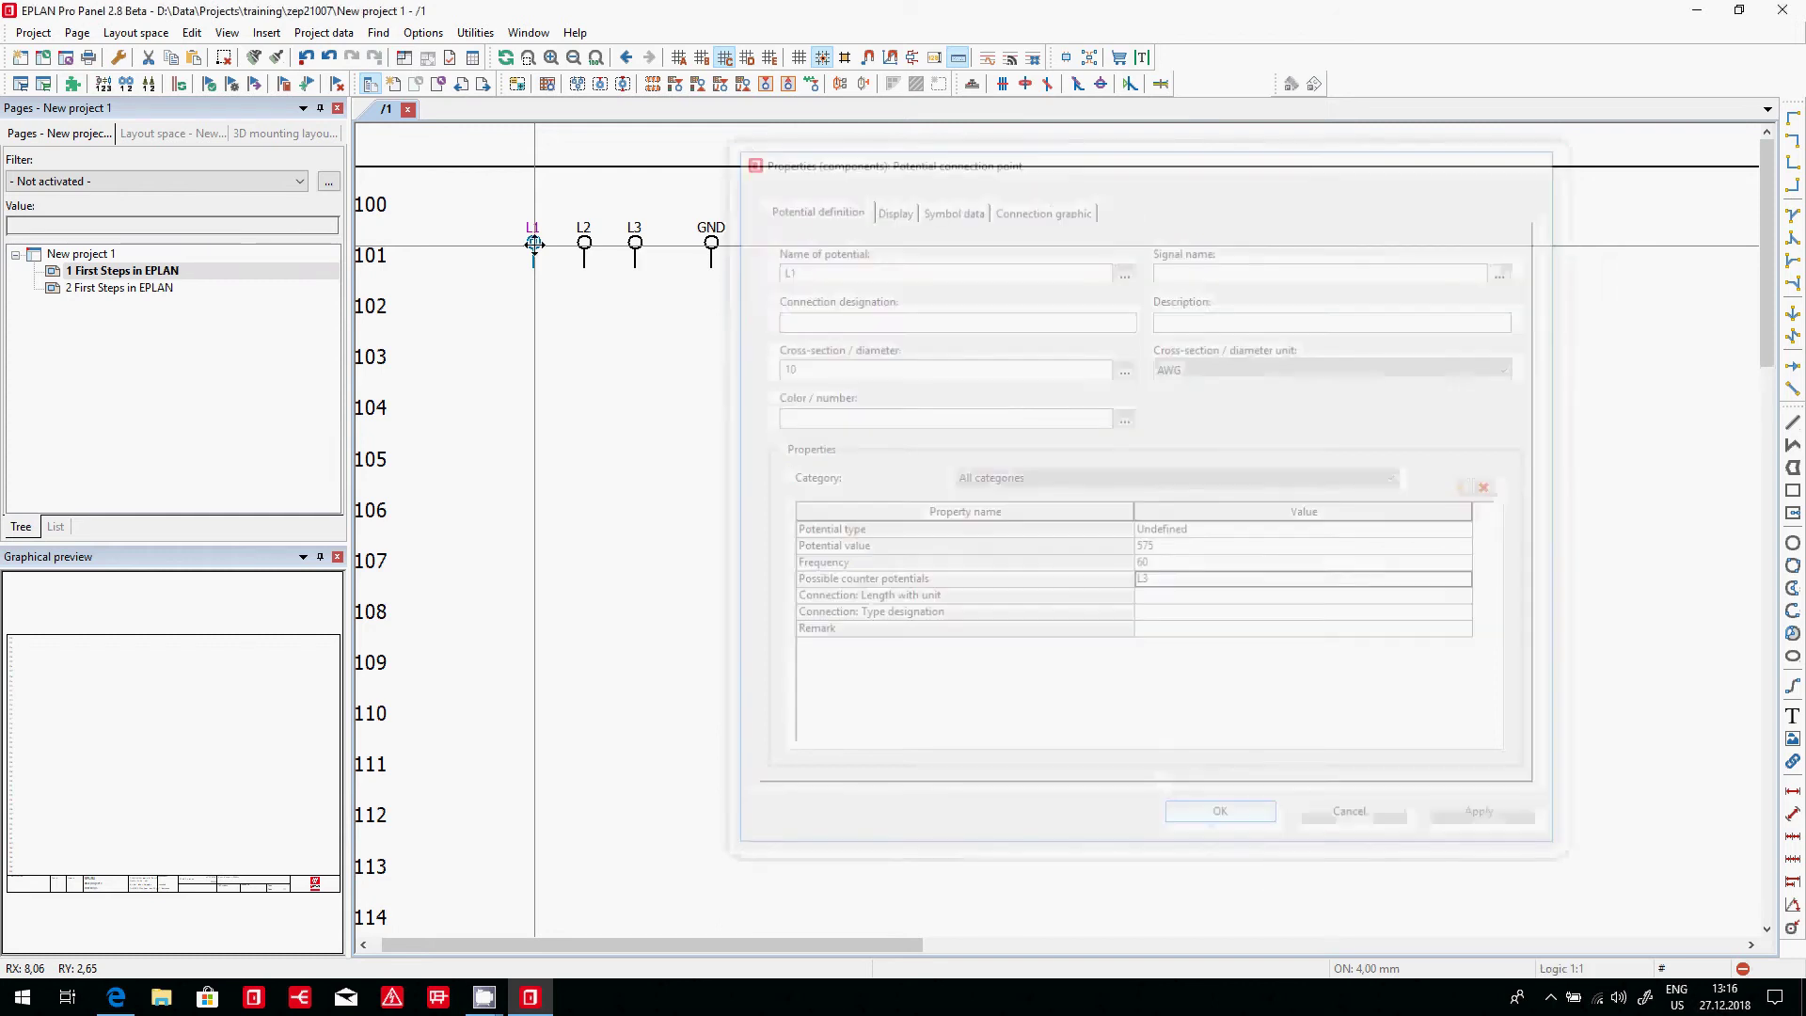
- Set L1 as the possible counter potential of the L3 point
double_click(634, 250)
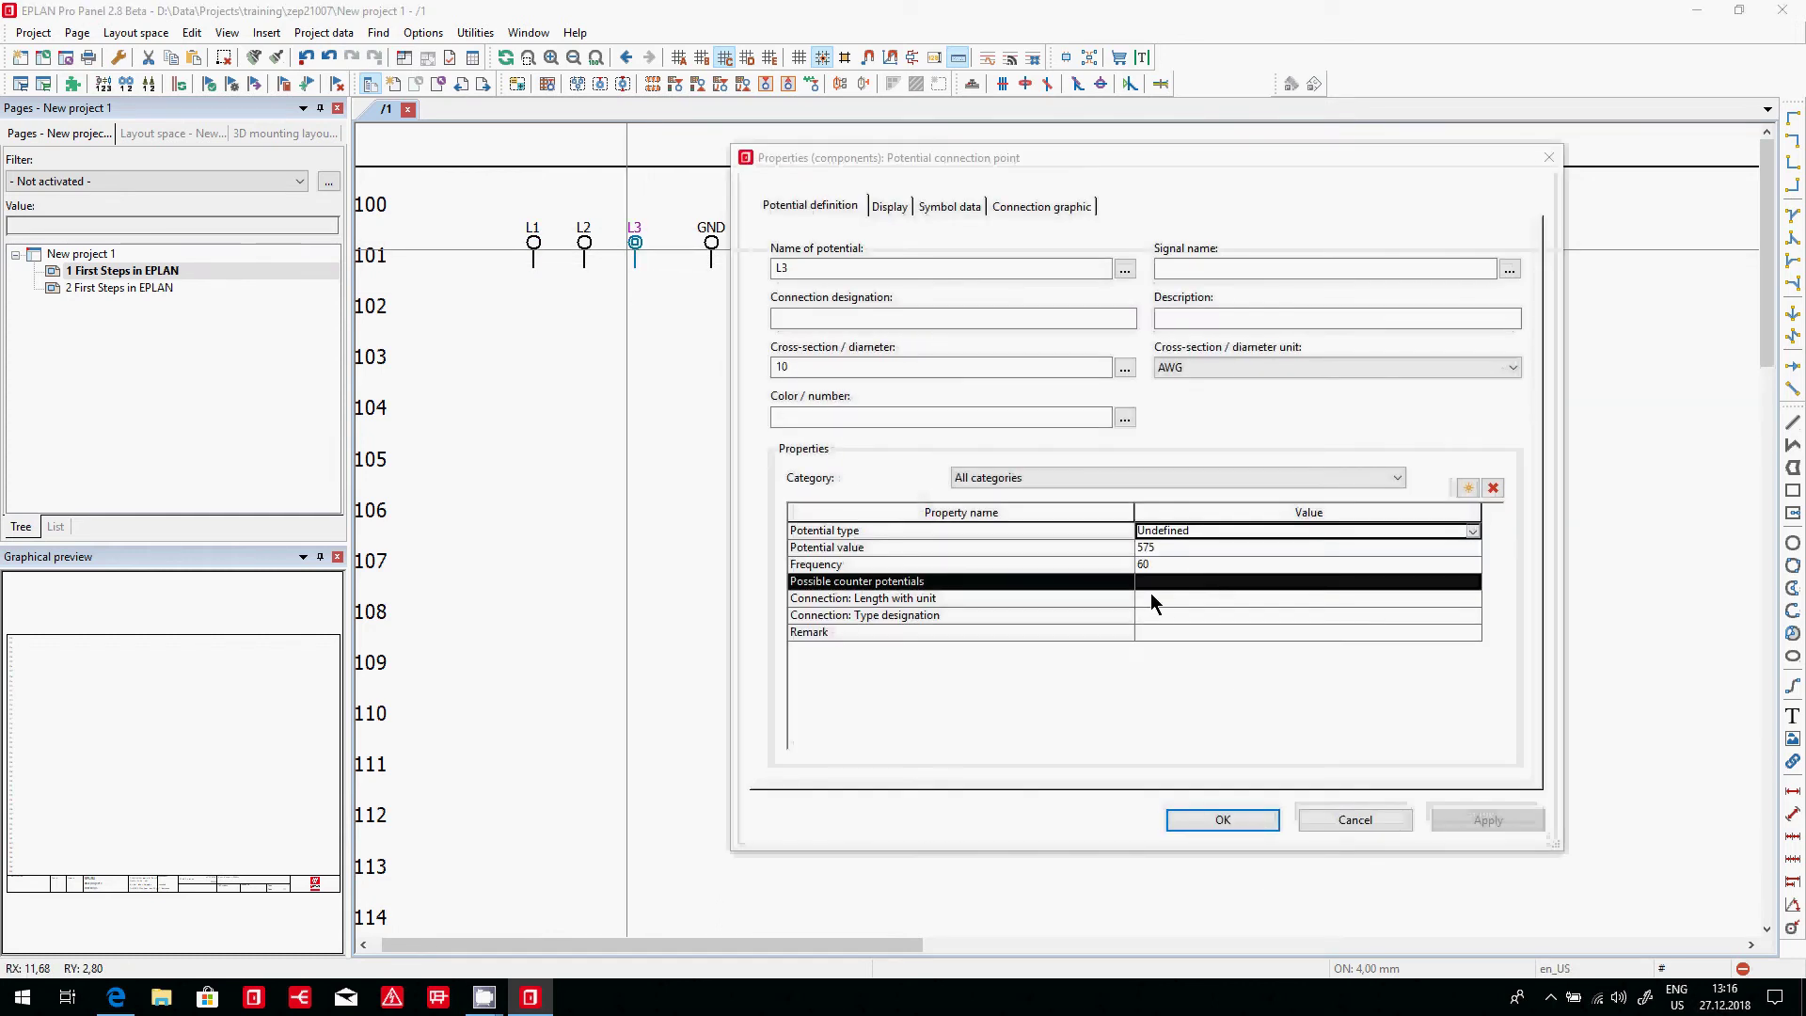
left_click(1155, 583)
type("L1")
key("Return")
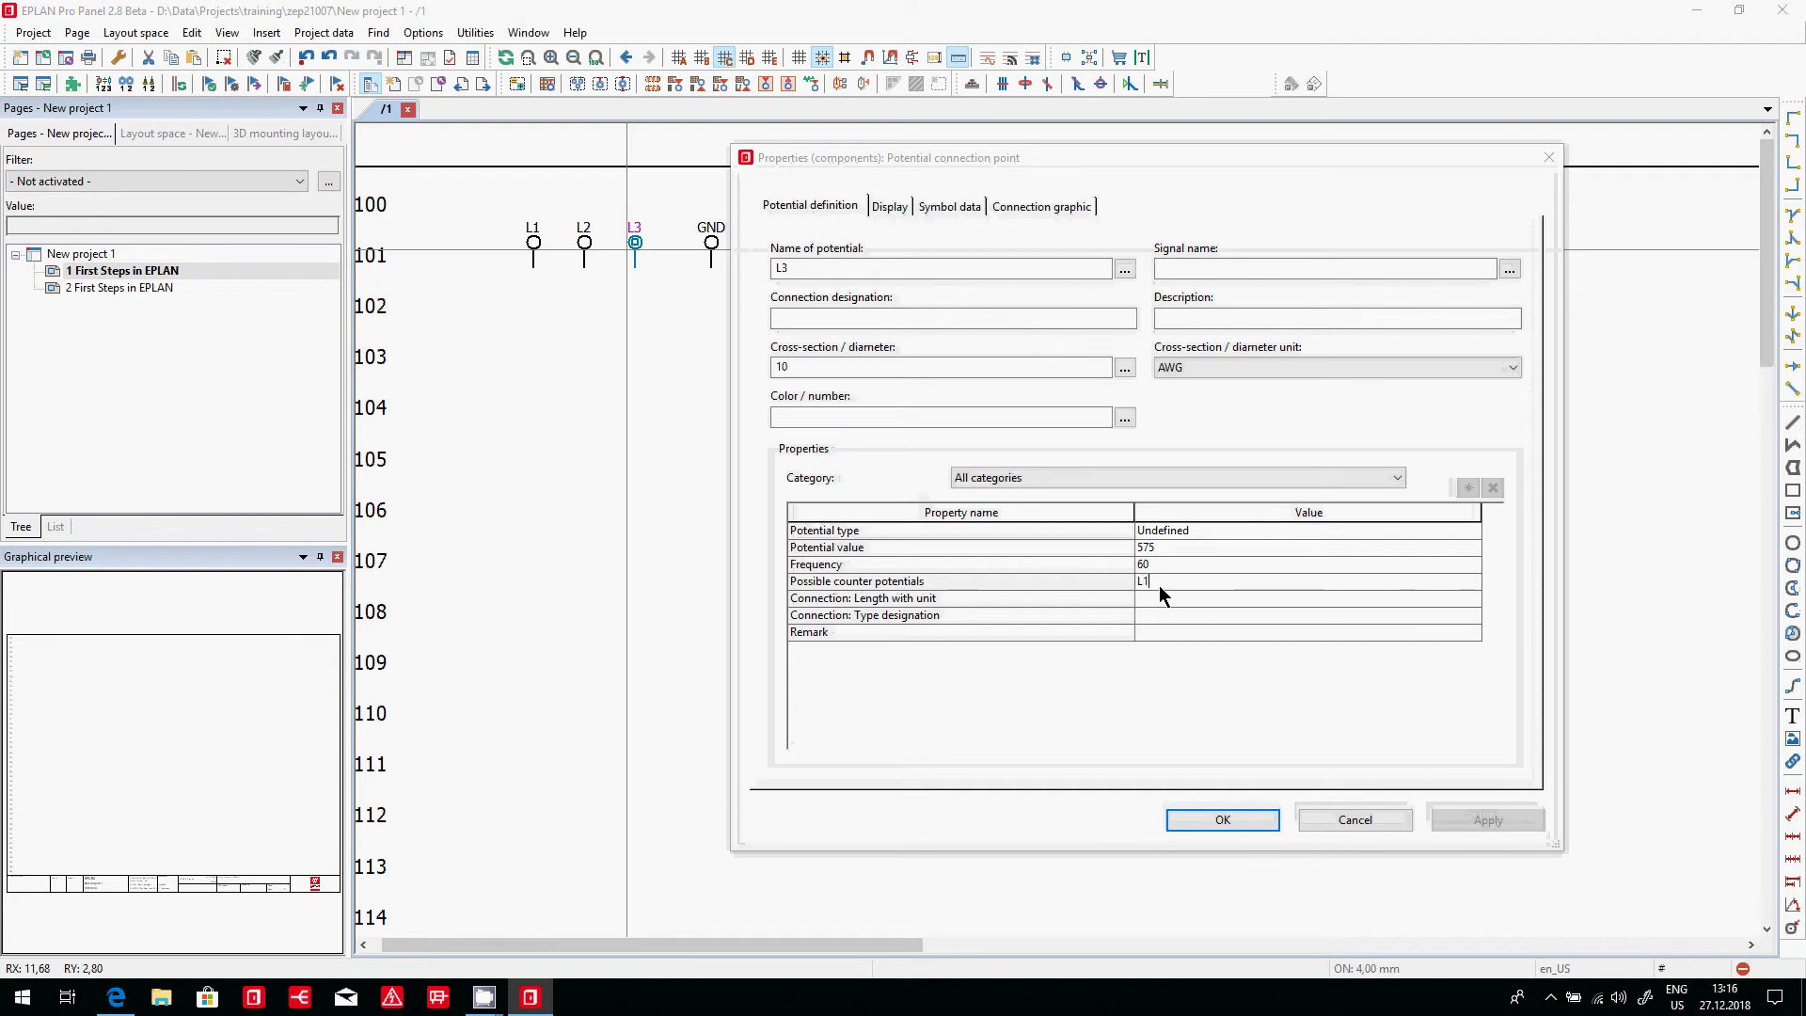
left_click(1235, 820)
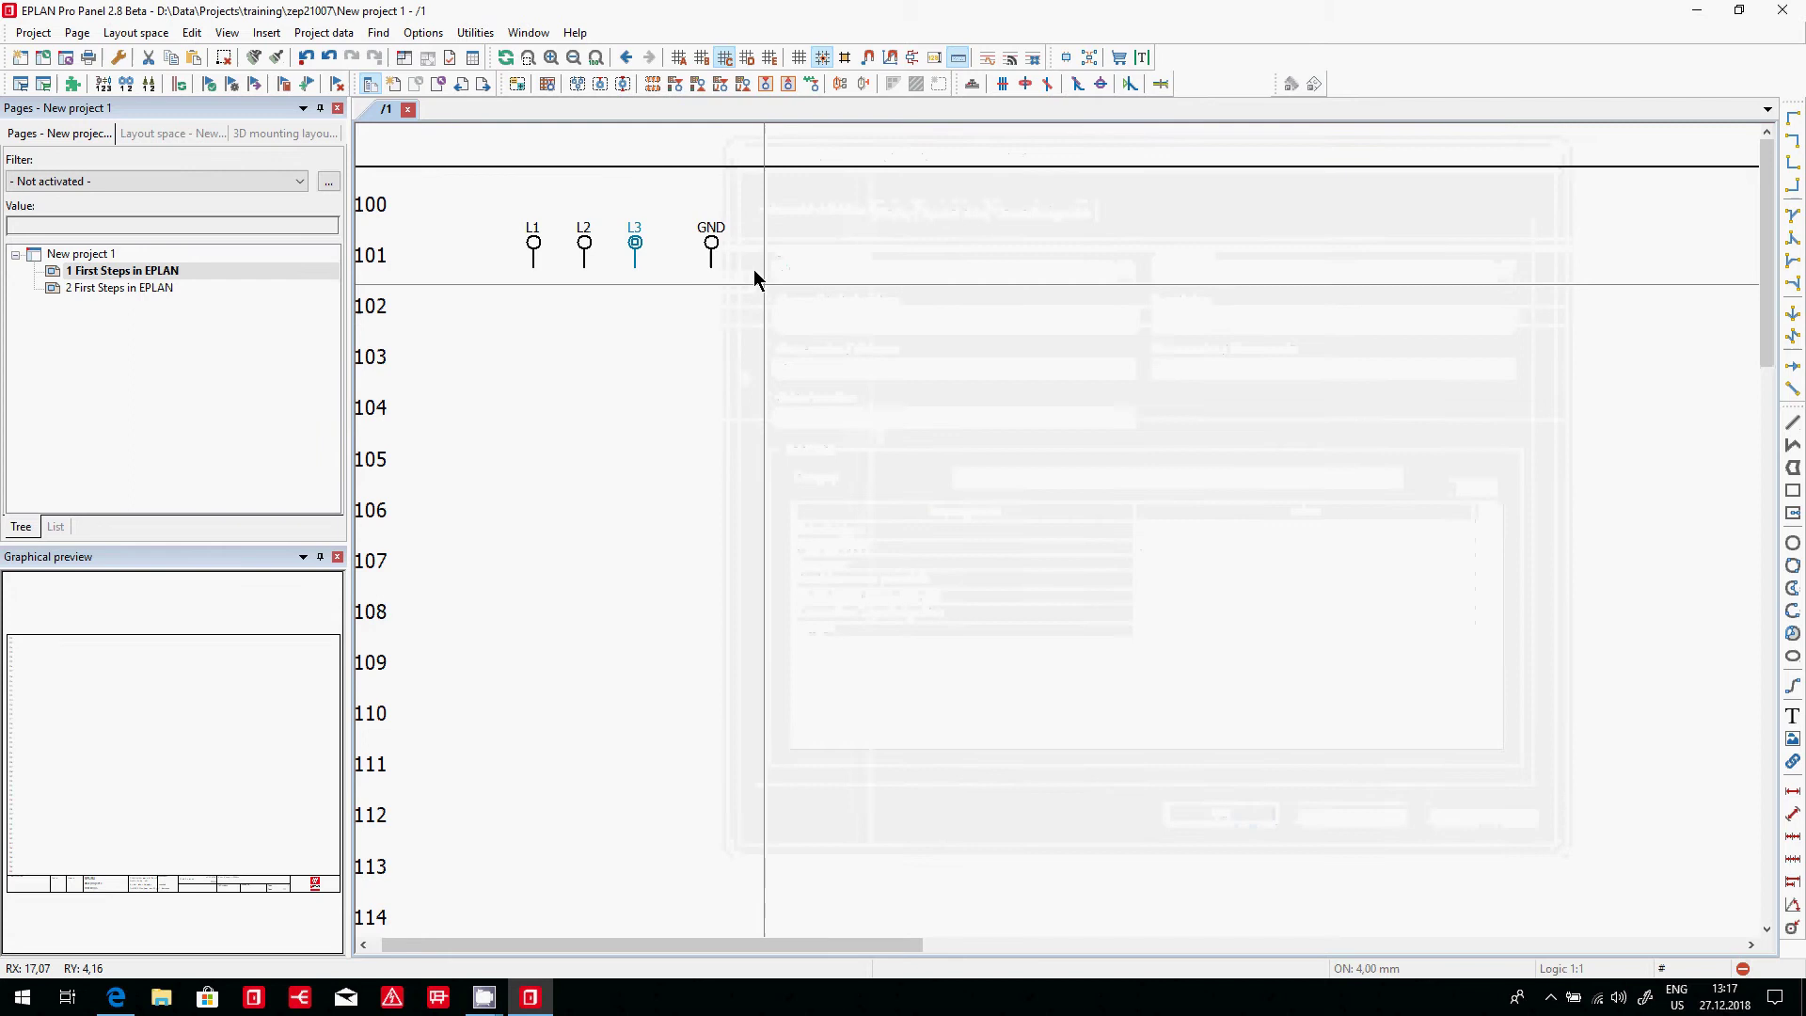
scroll(742, 179, "down", 1)
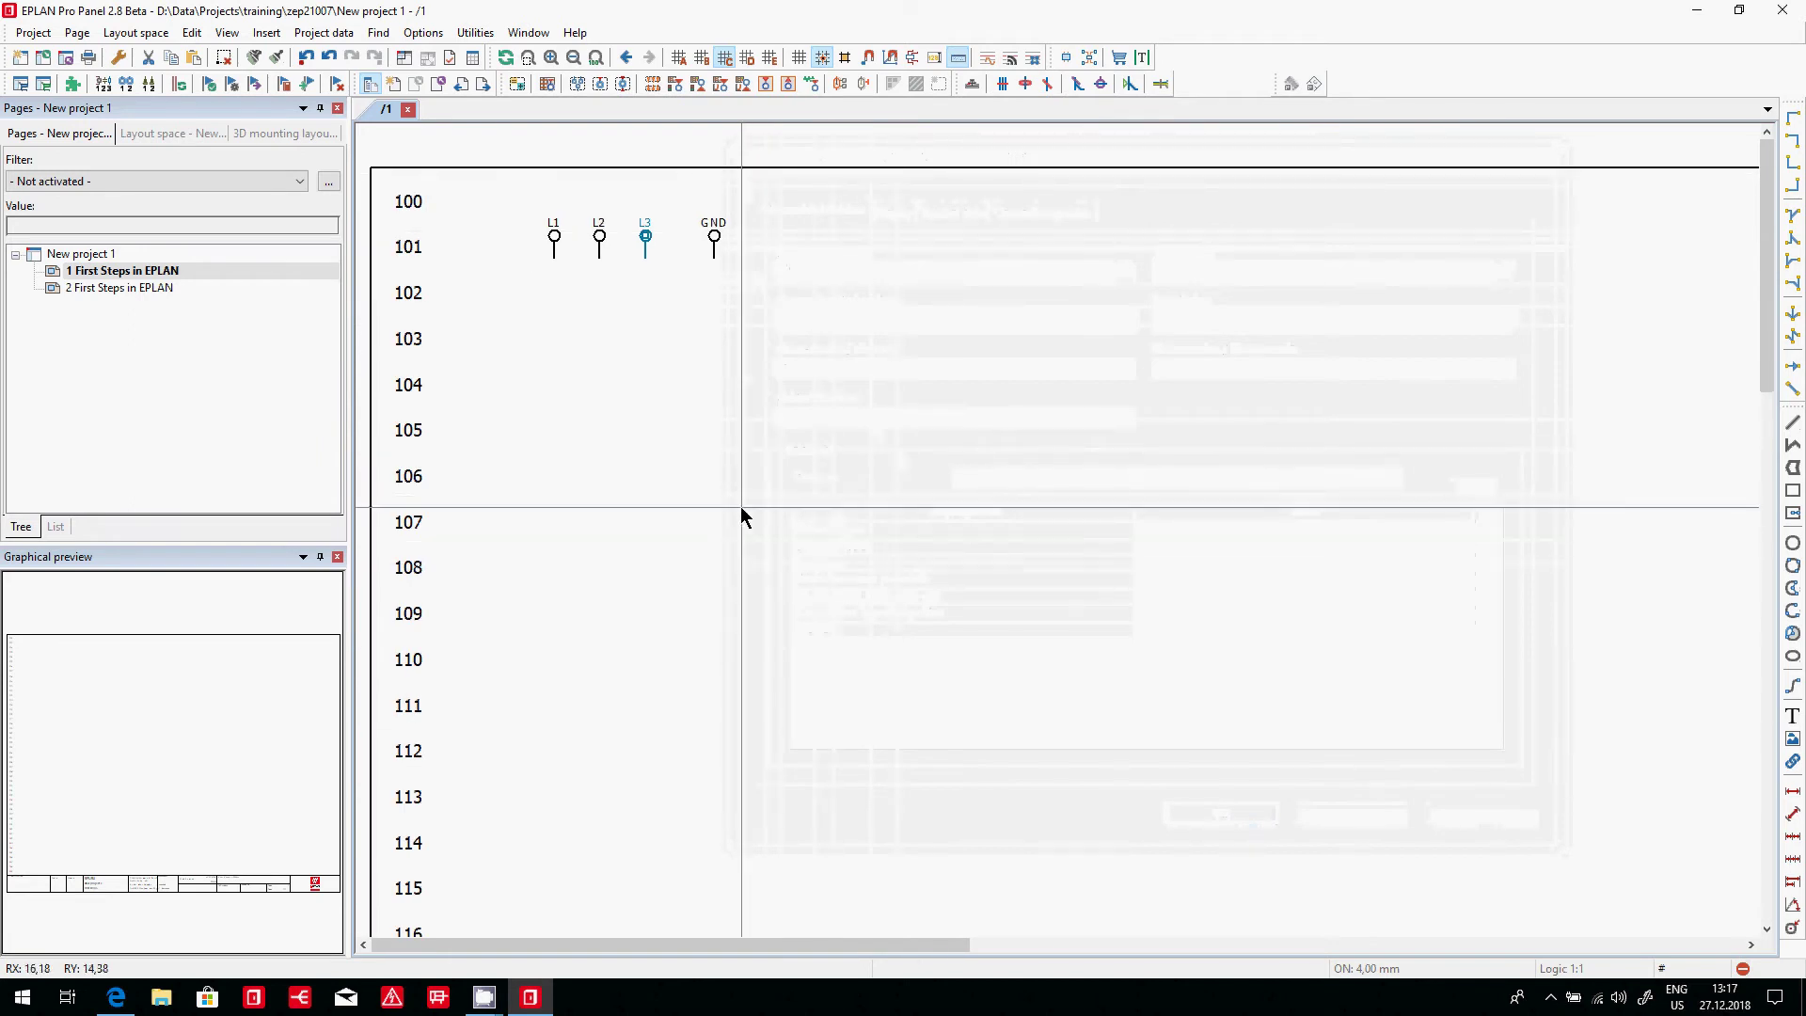
- Place the three-pole fuse from NFPA_symbol > Protection device vertically under L1–L3 at row 103
left_click(266, 32)
left_click(299, 58)
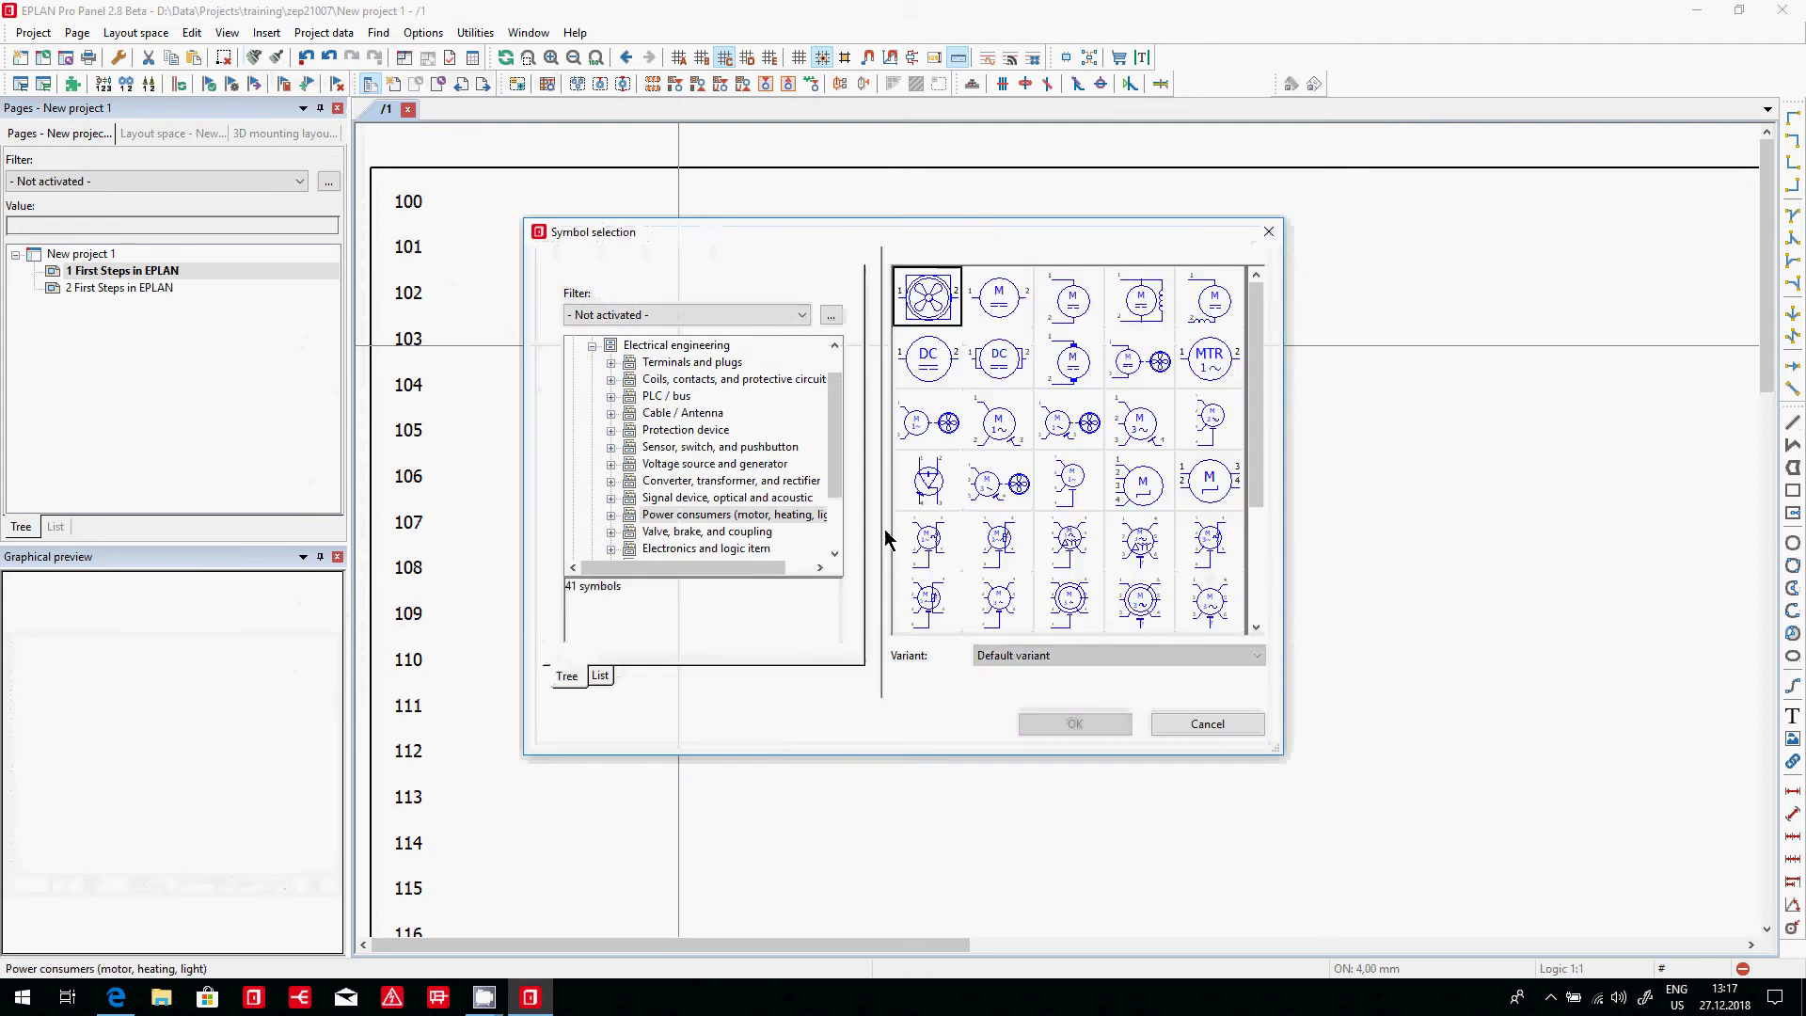
scroll(833, 424, "up", 1)
left_click(665, 365)
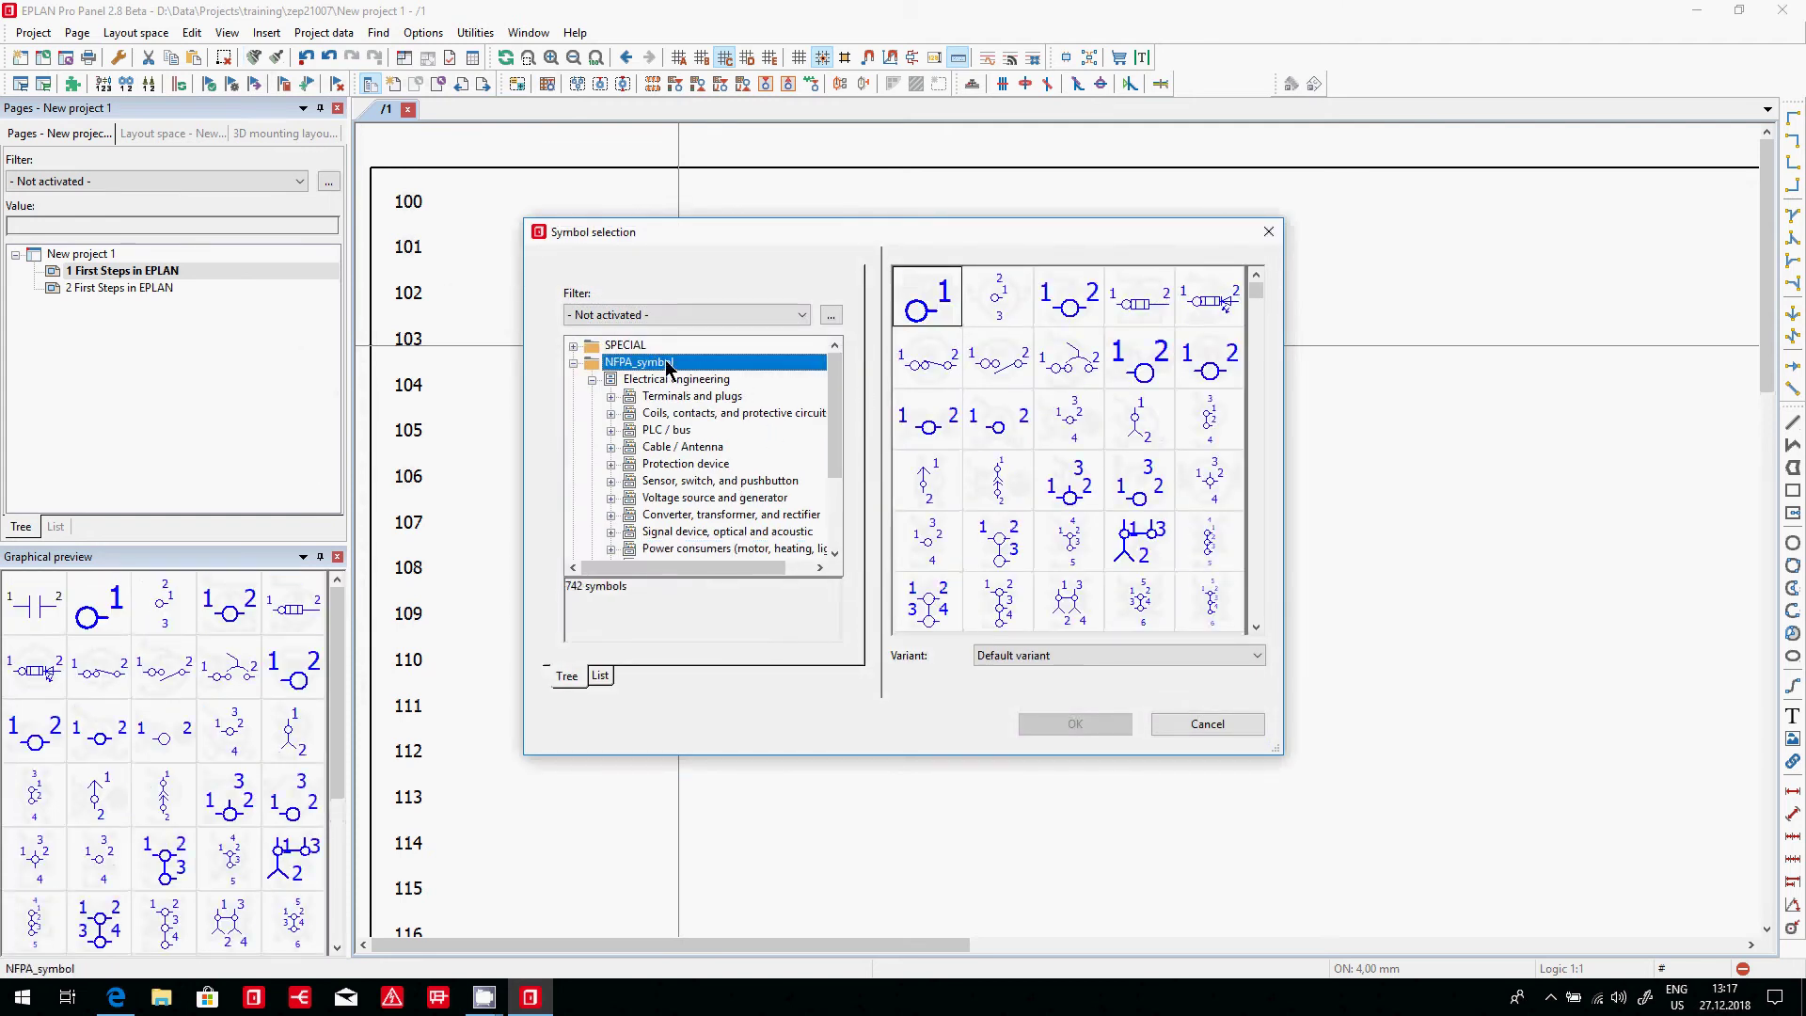
left_click(675, 464)
scroll(838, 444, "down", 1)
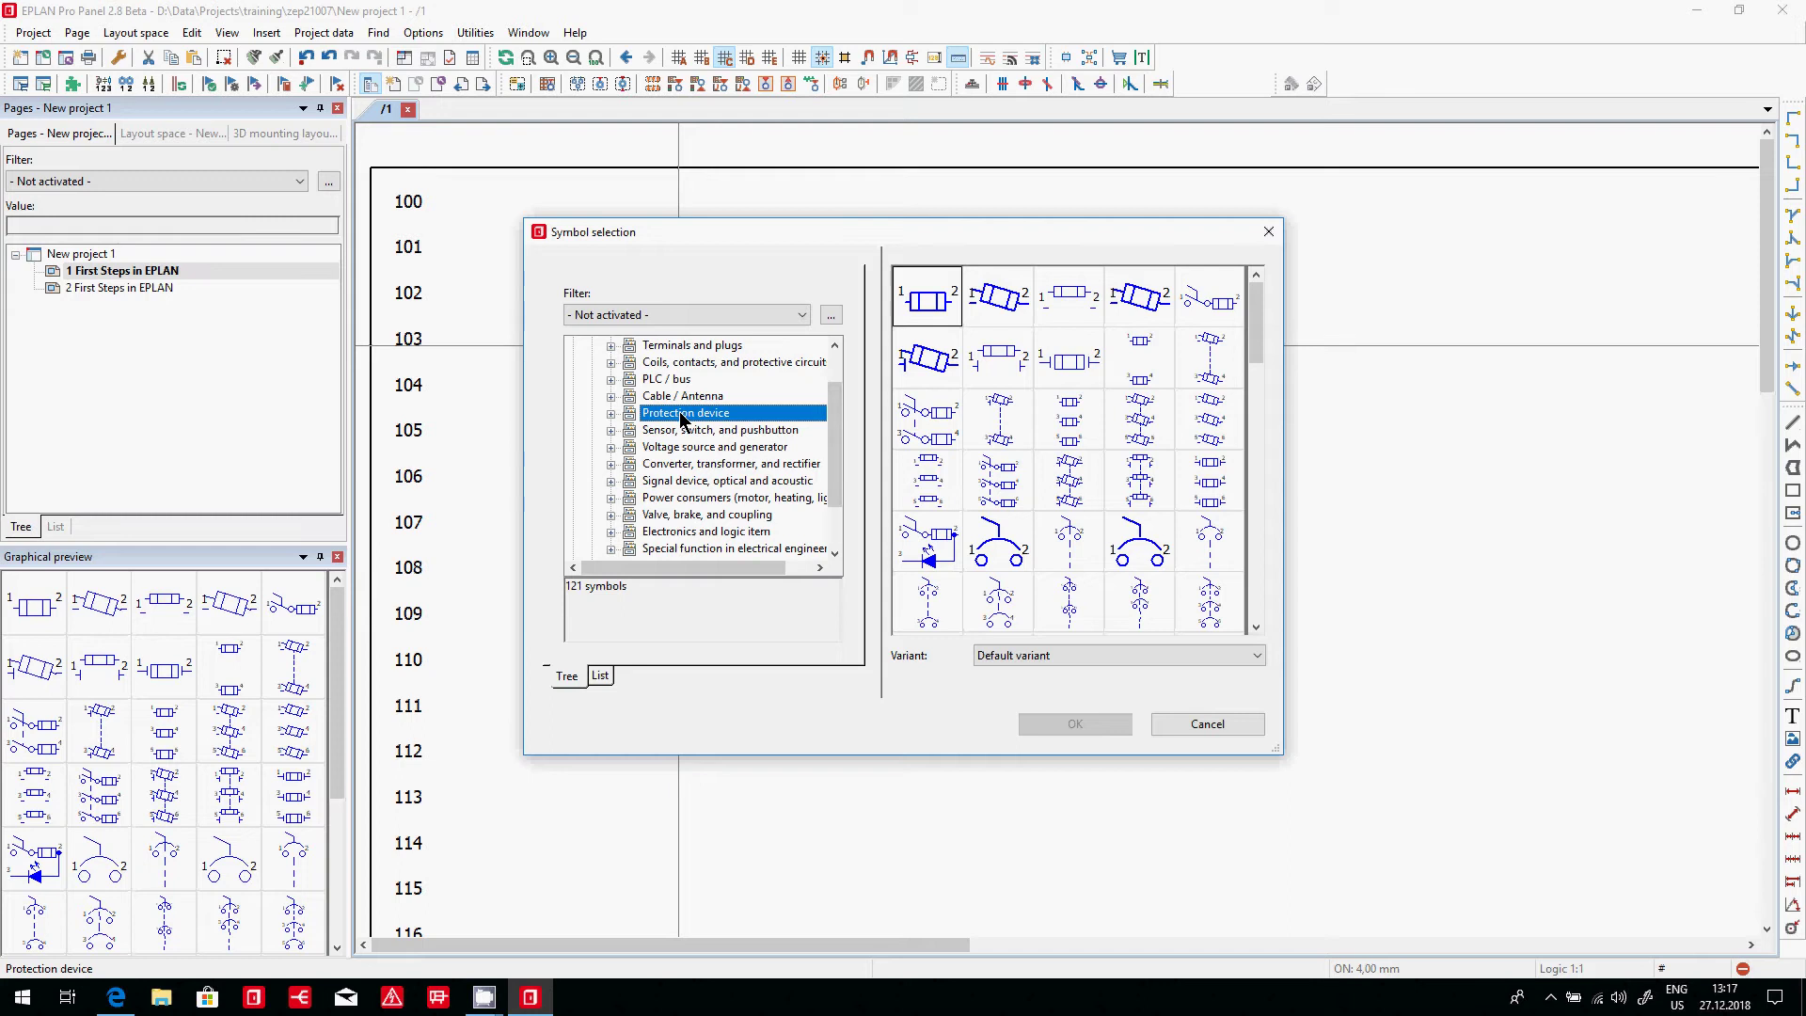
left_click(1068, 428)
double_click(1068, 425)
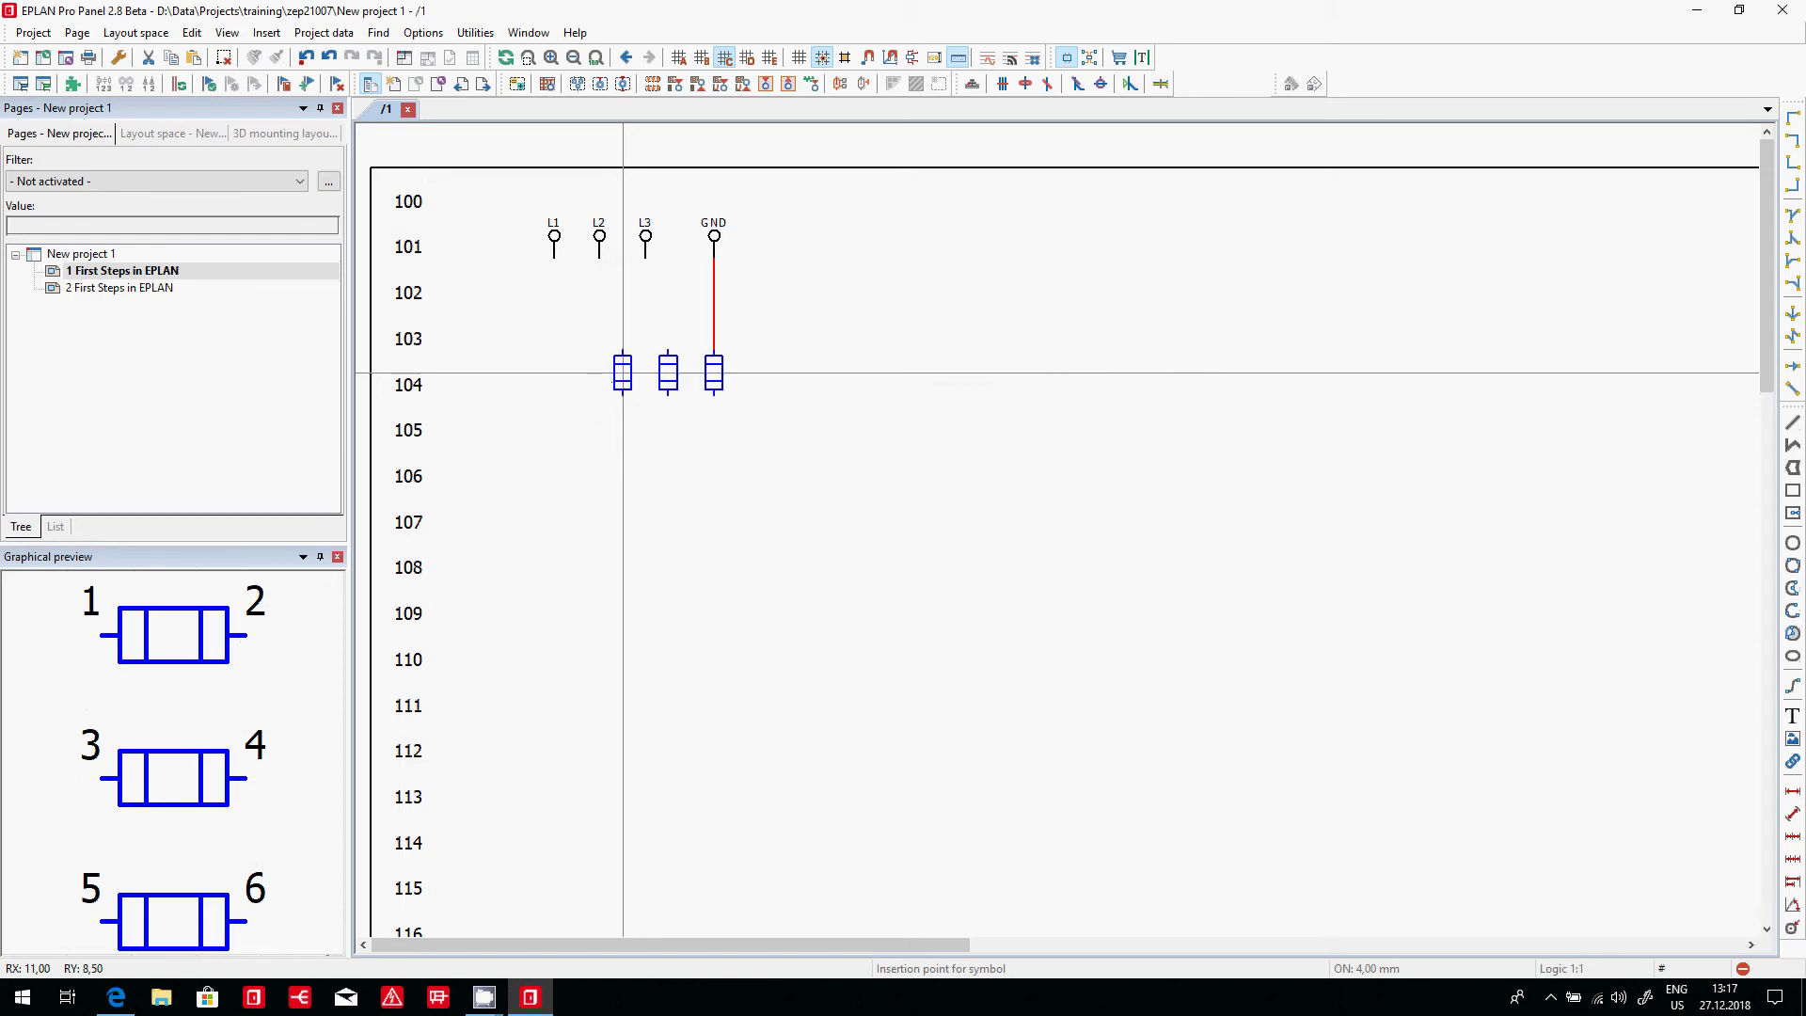
key("Tab")
key("Tab")
key("Tab")
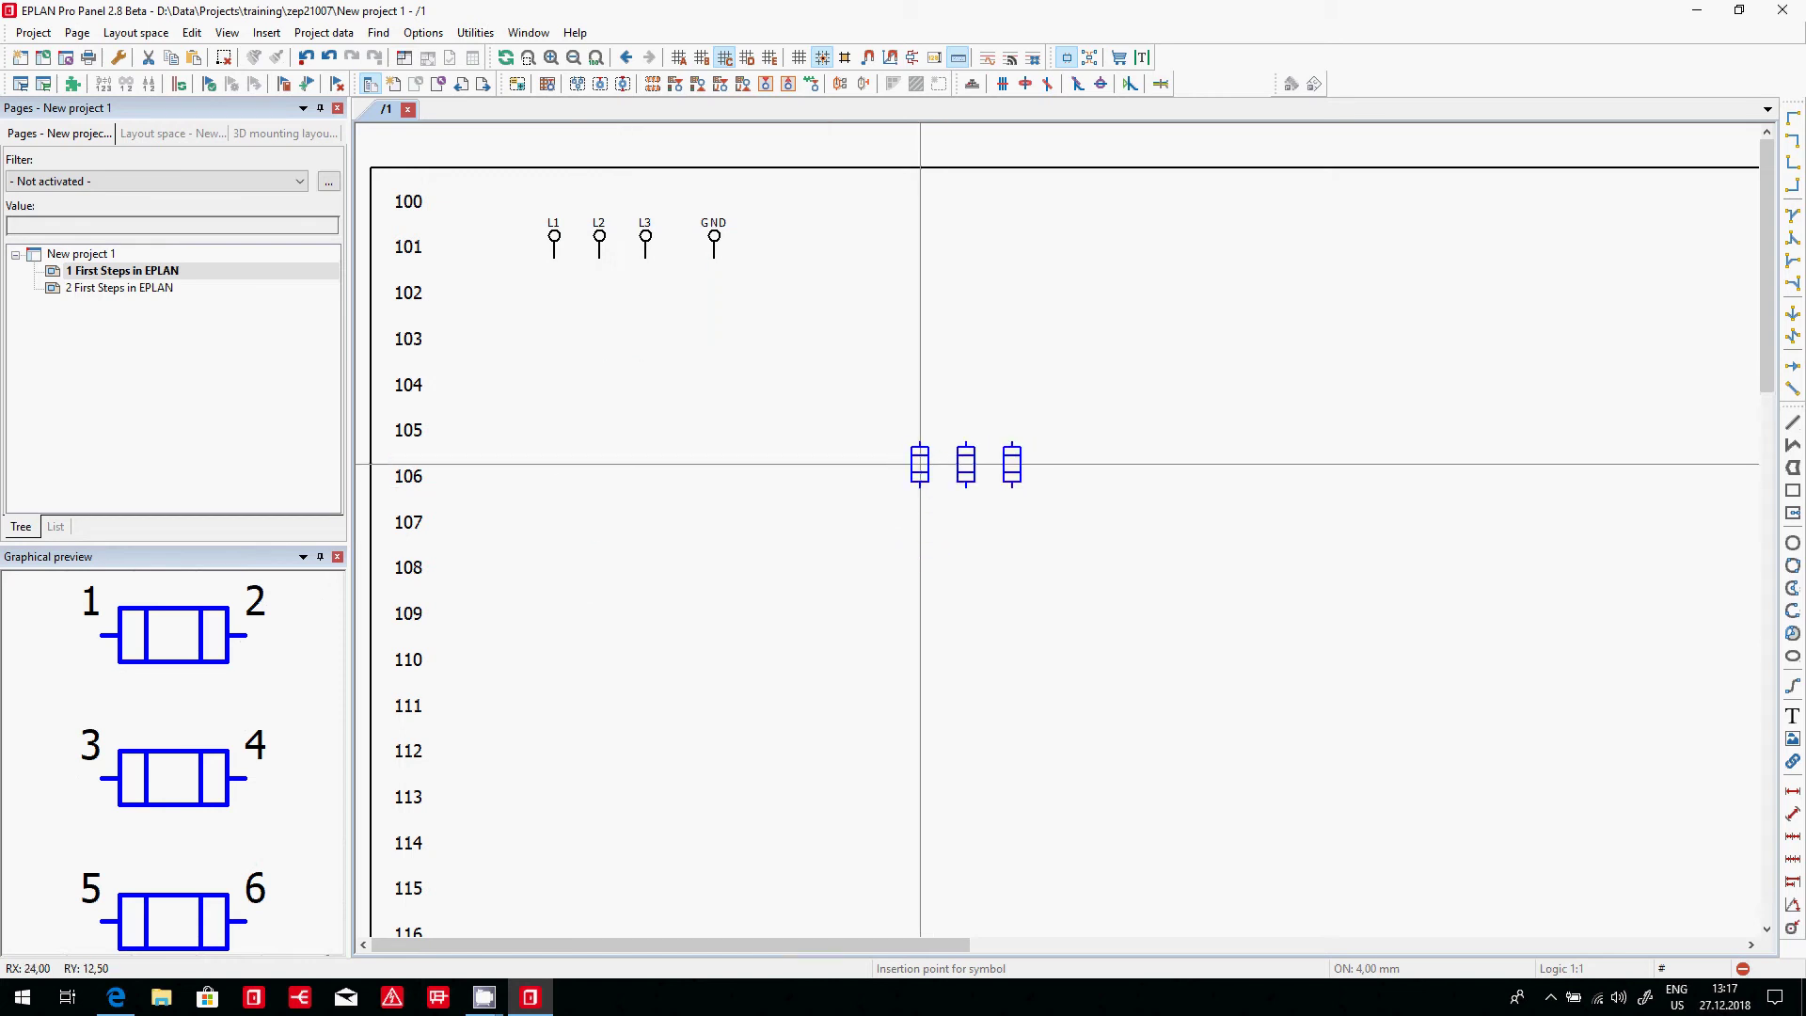
key("ctrl")
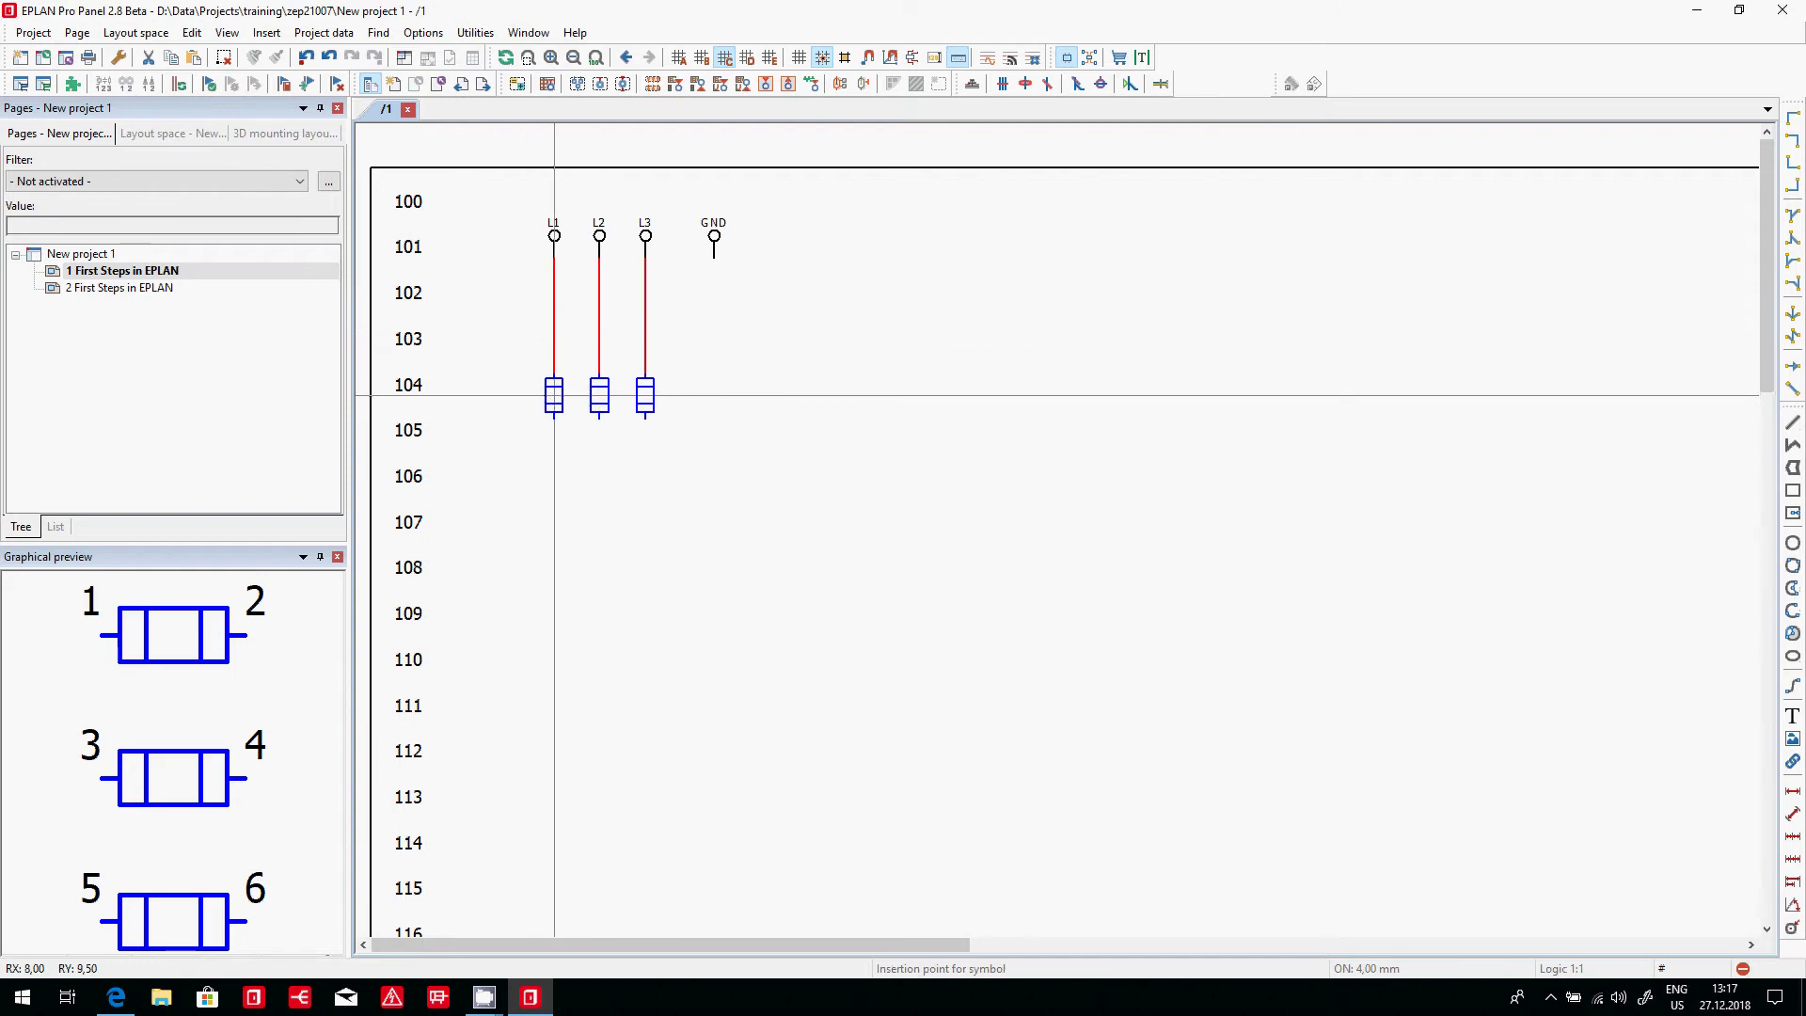
left_click(554, 349)
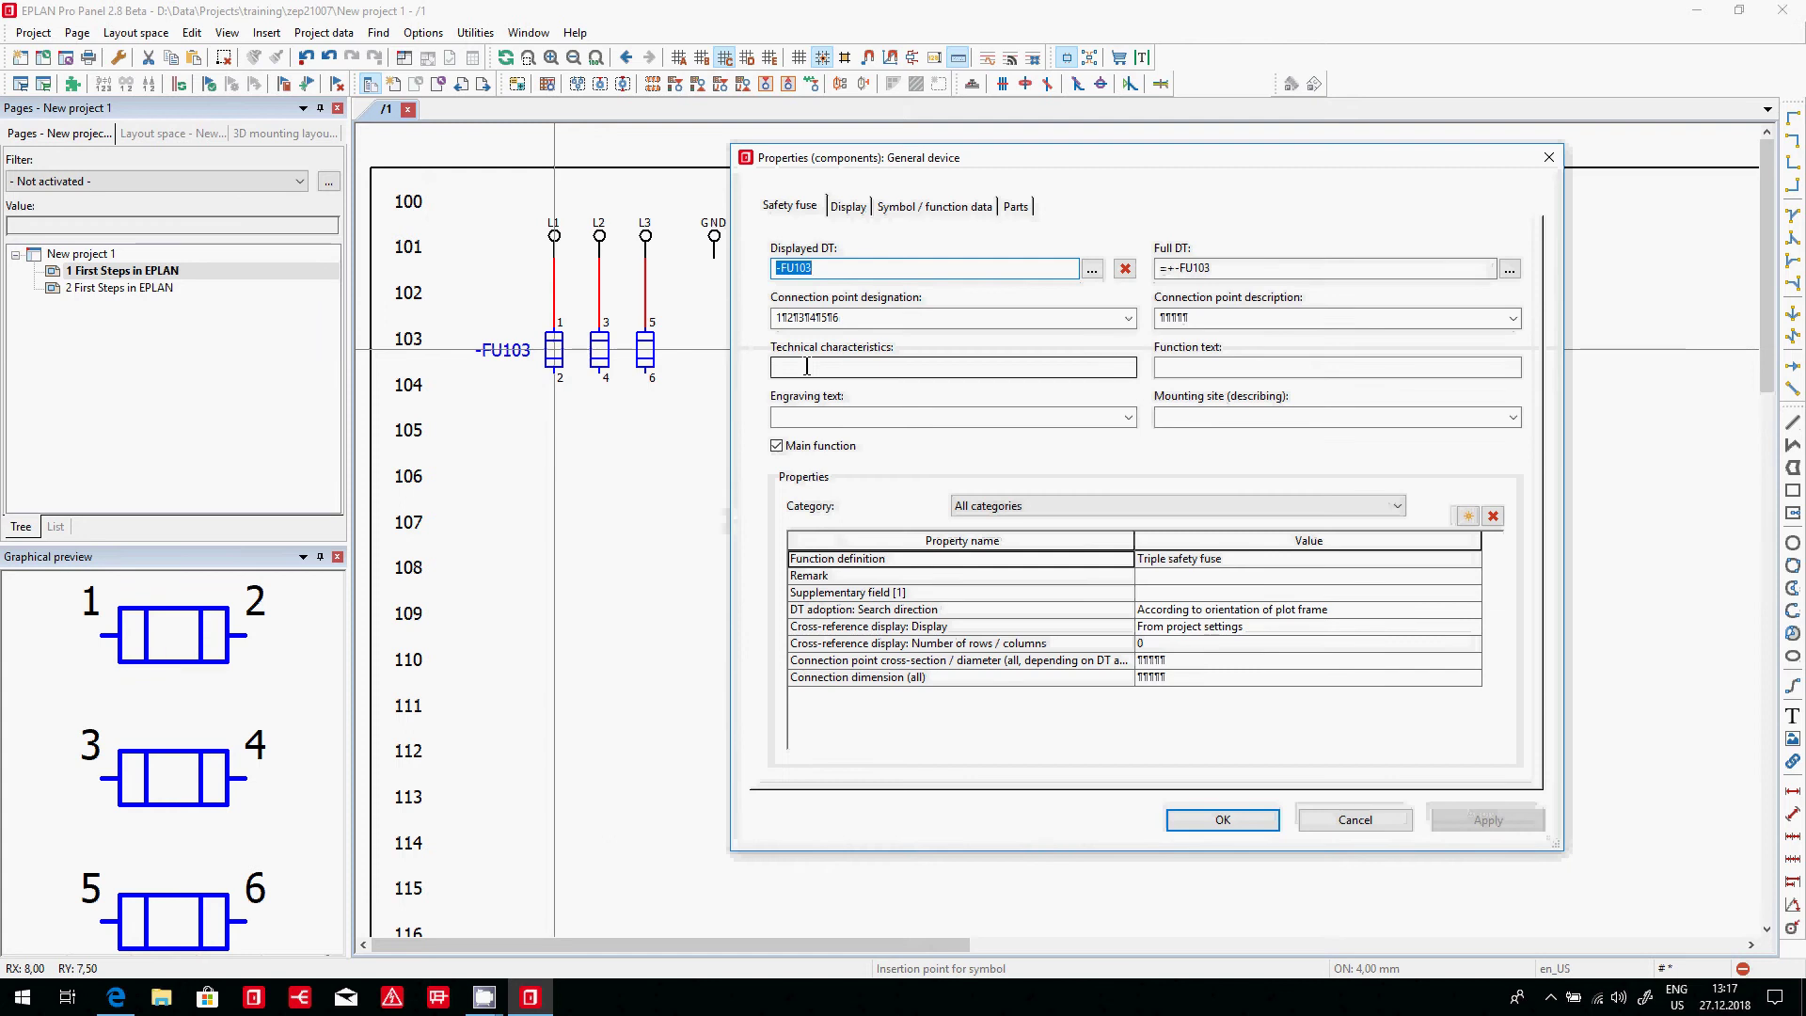
- Accept the fuse properties, keeping device tag -FU103 and its connection point designations
left_click(827, 270)
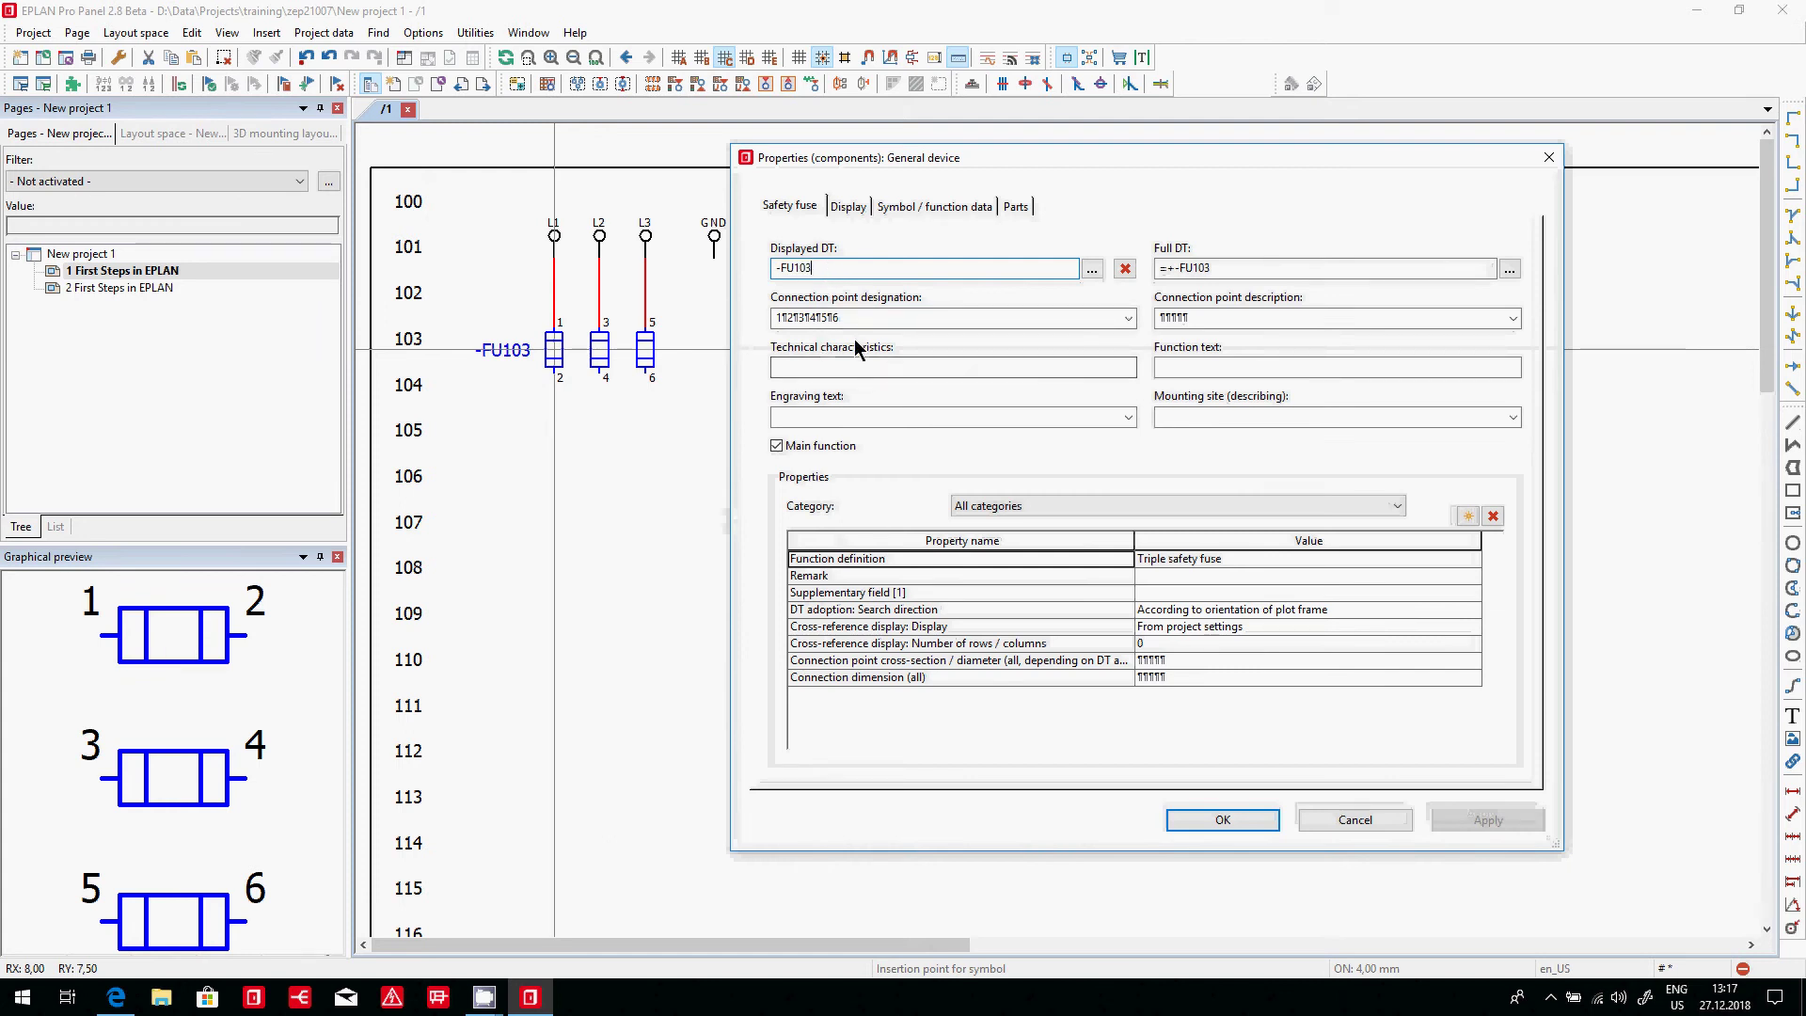
key("Tab")
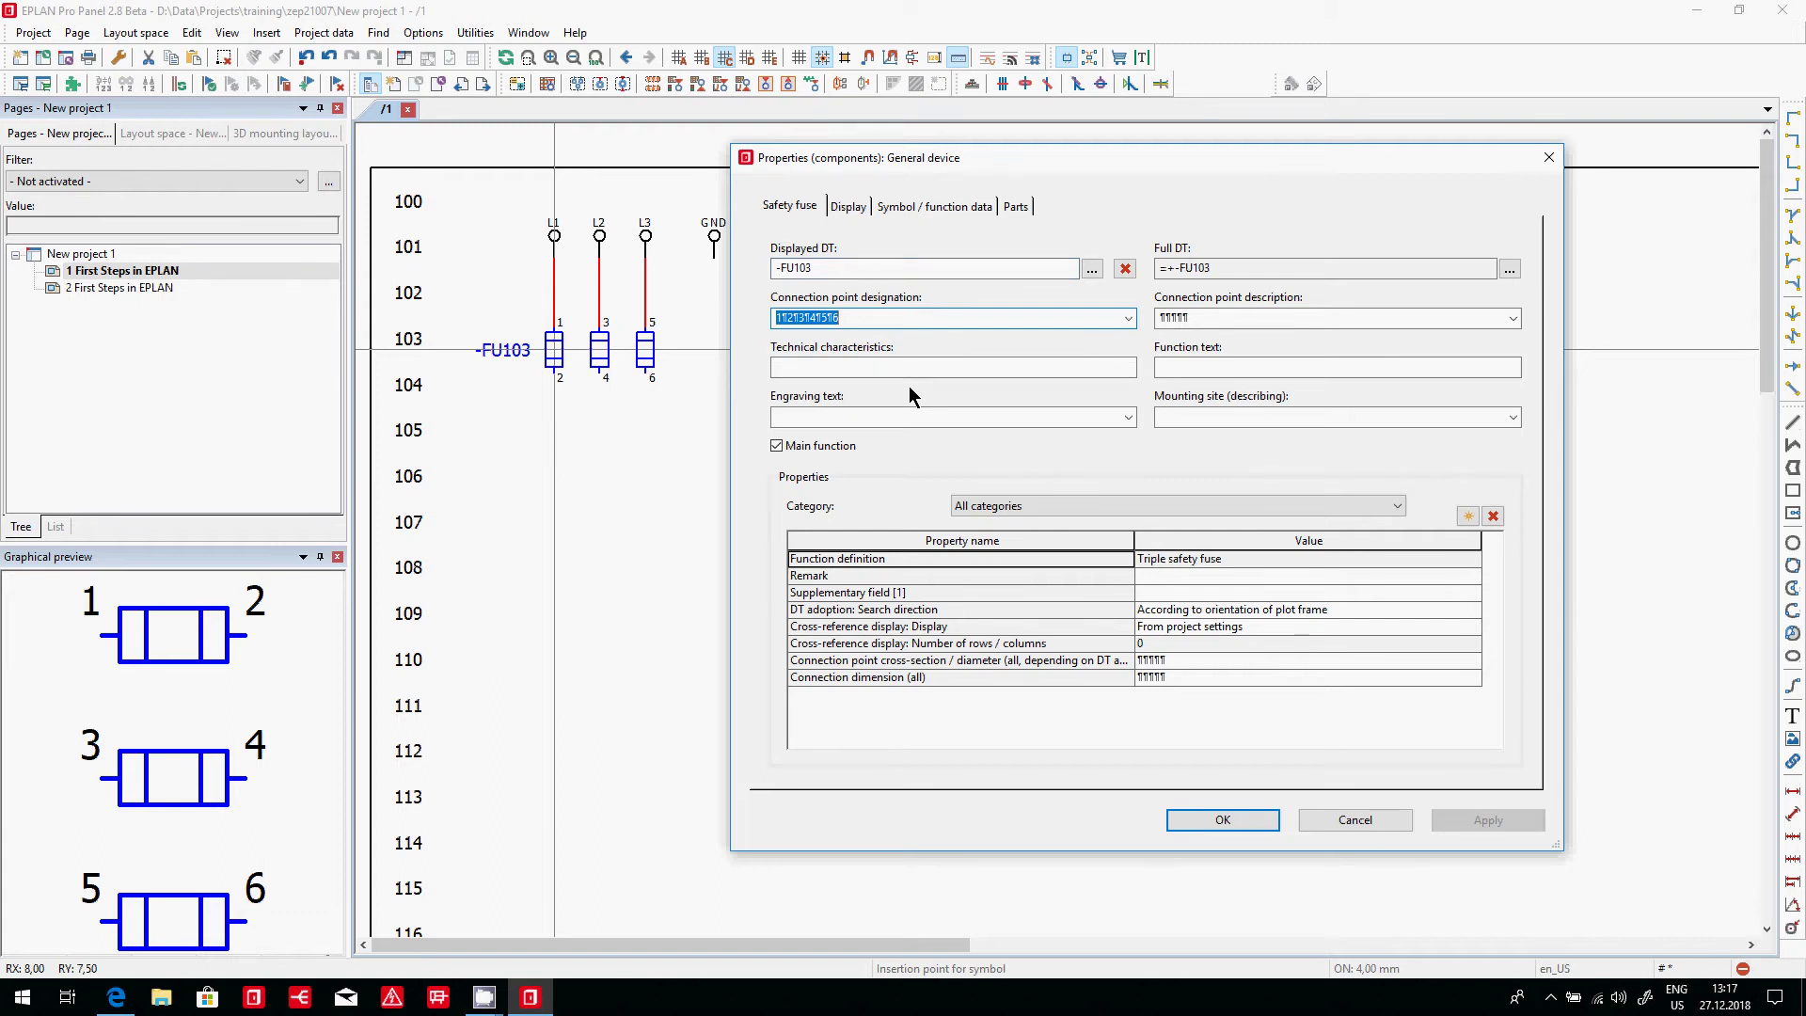
left_click(863, 365)
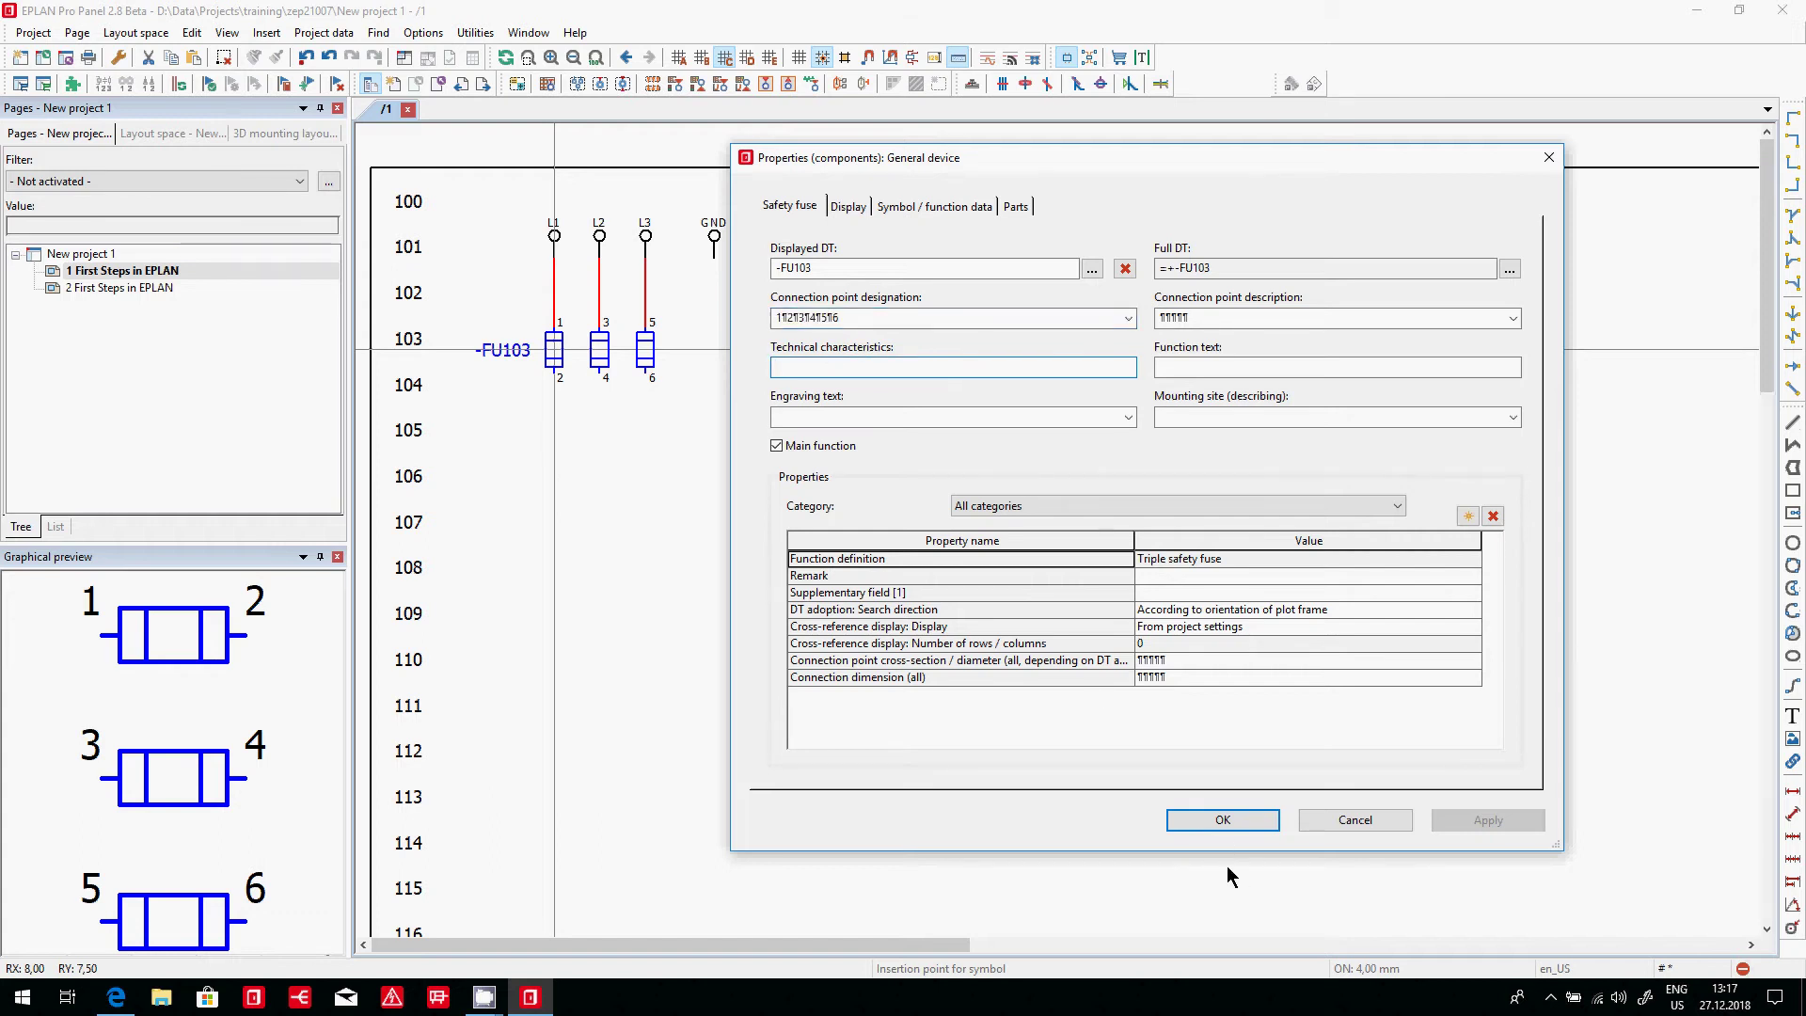
left_click(1213, 820)
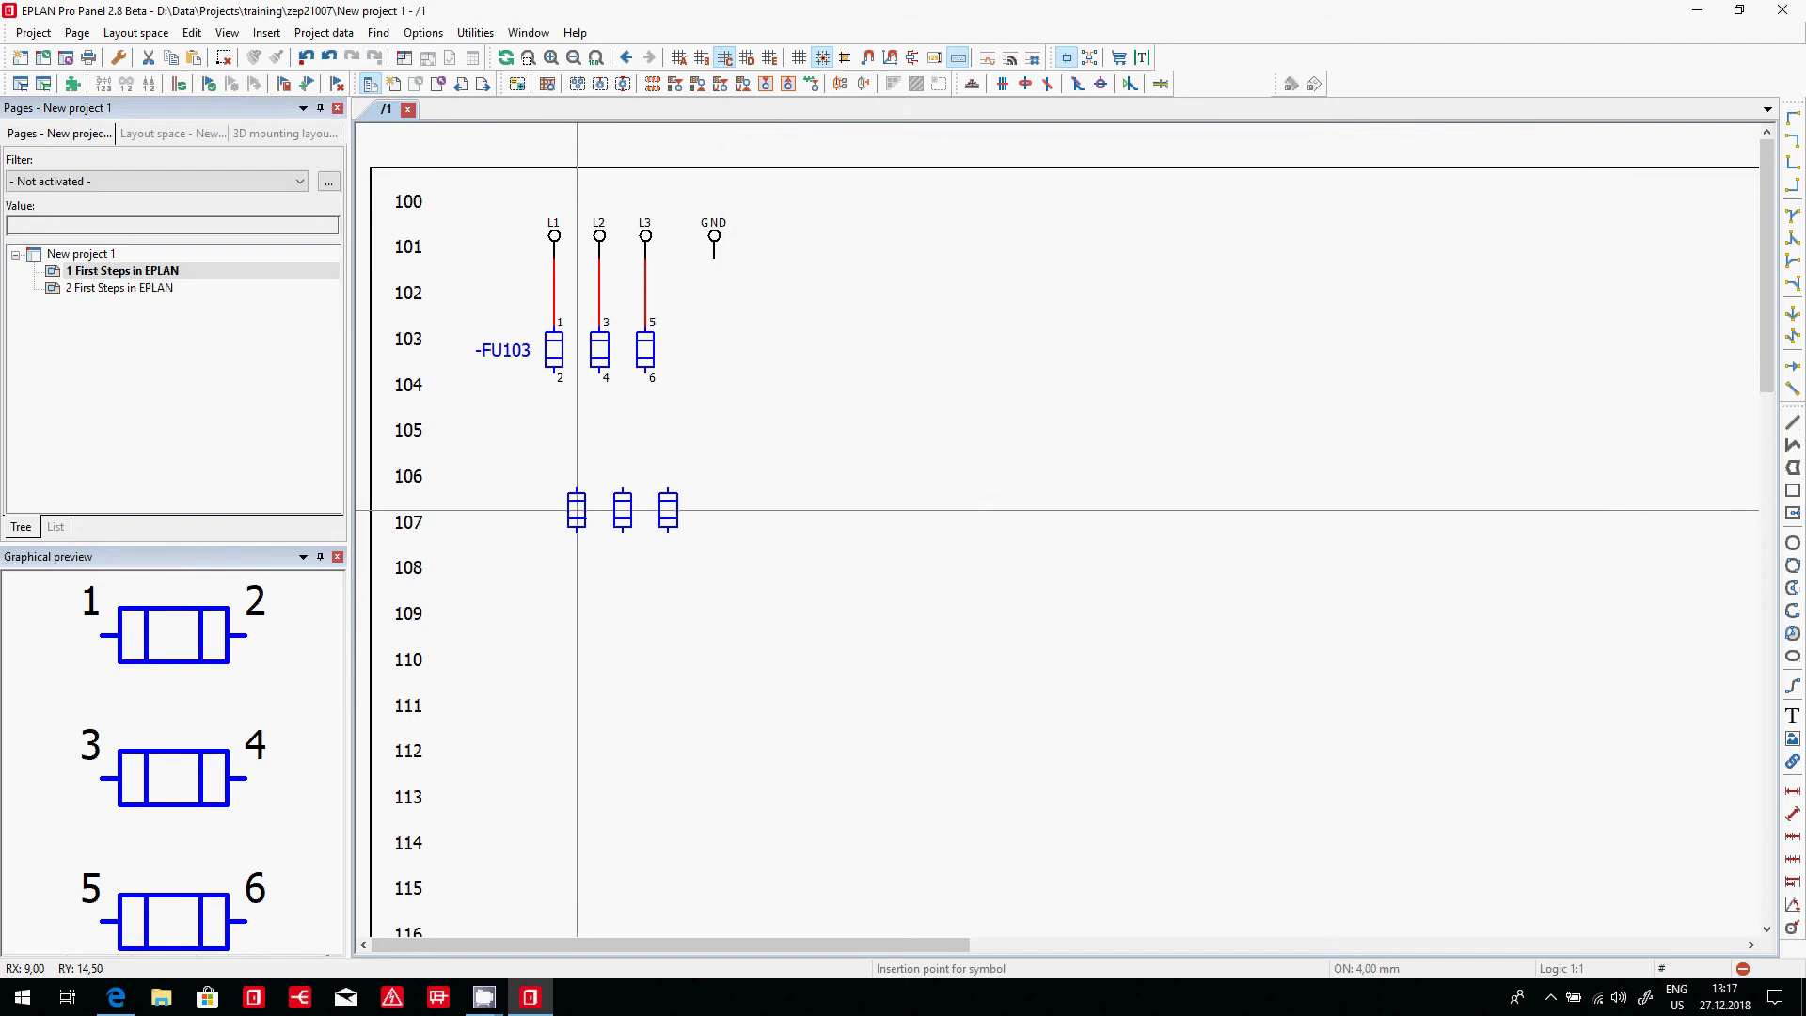
- Place a three-pole motor overload switch near row 108 and accept it as -MOL108
left_click(266, 32)
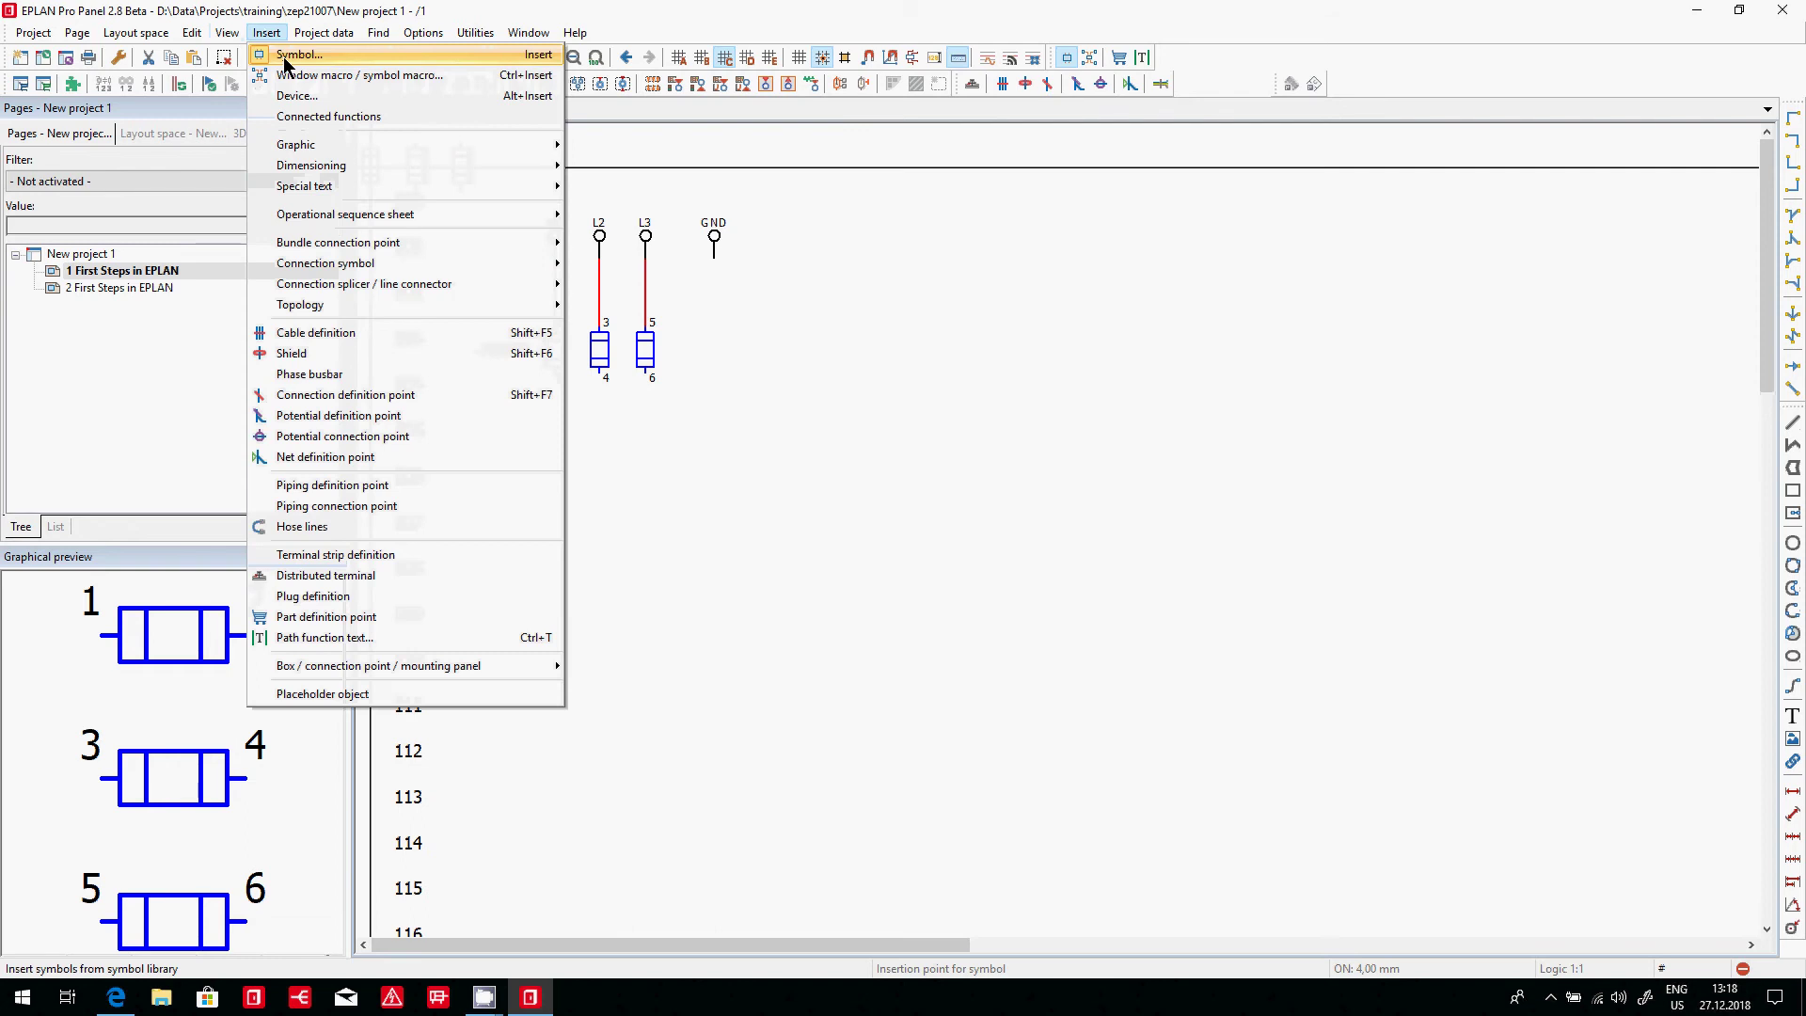
left_click(285, 58)
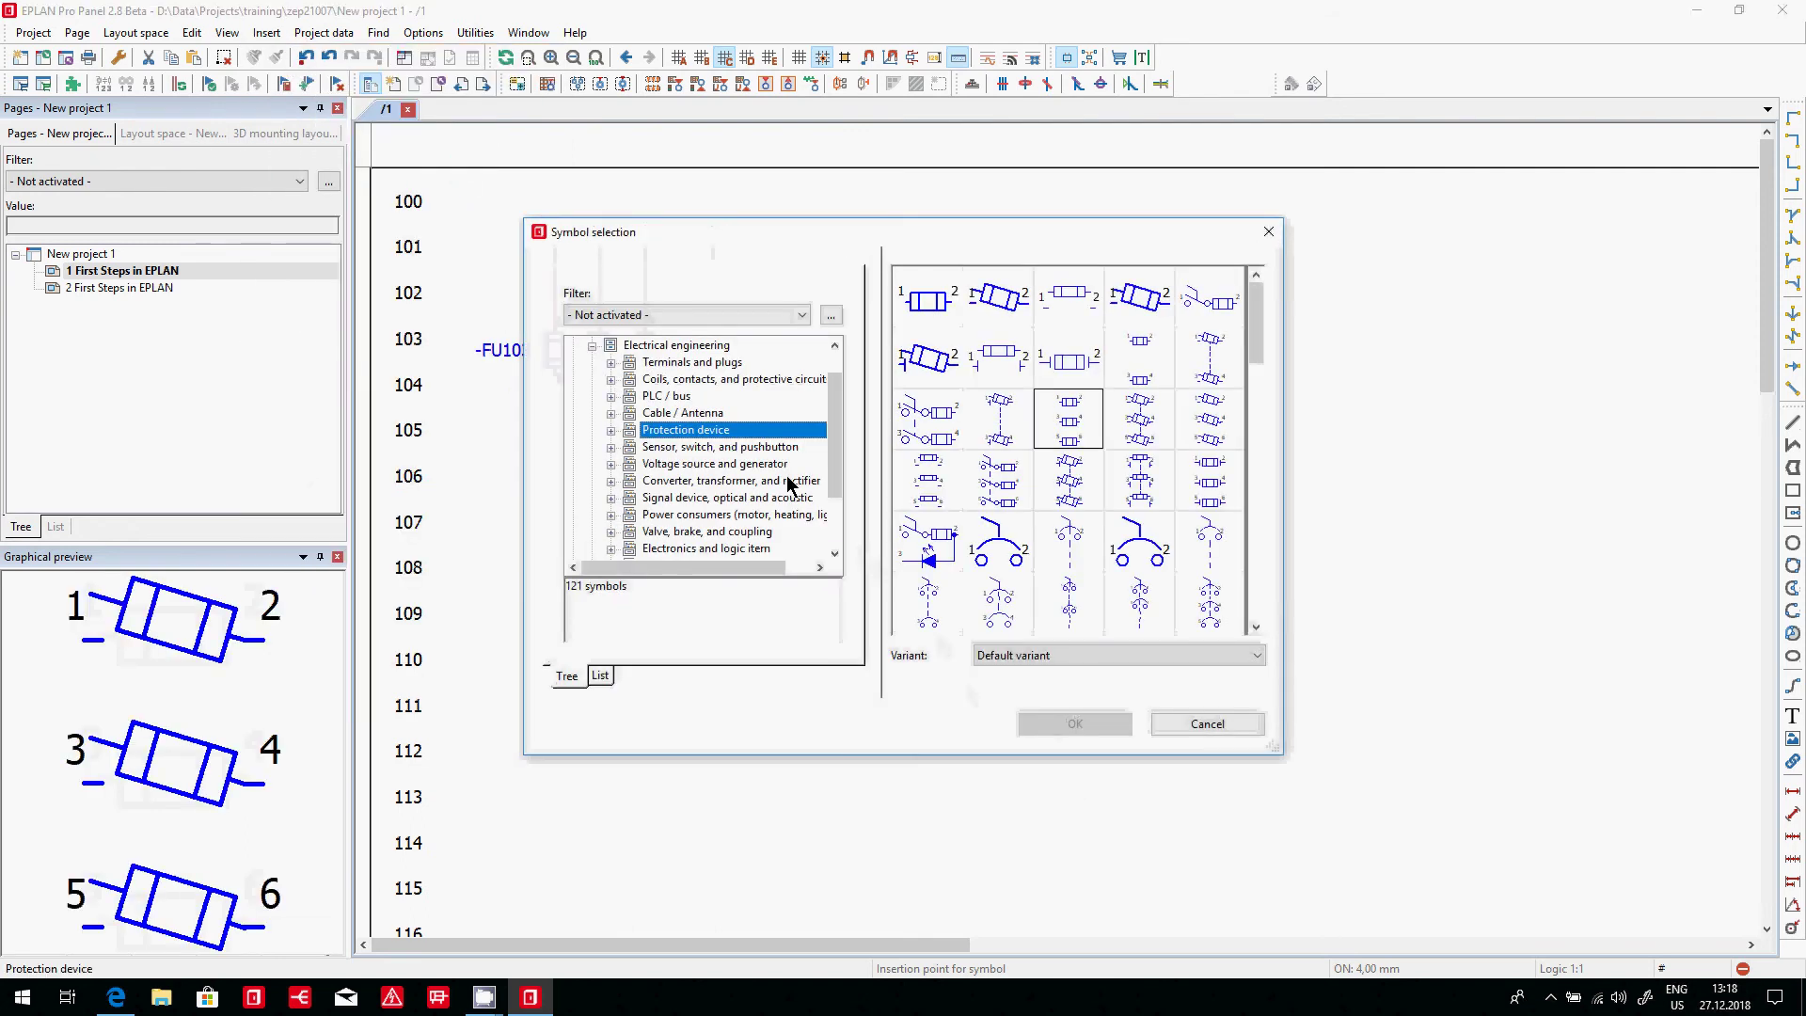
double_click(1069, 420)
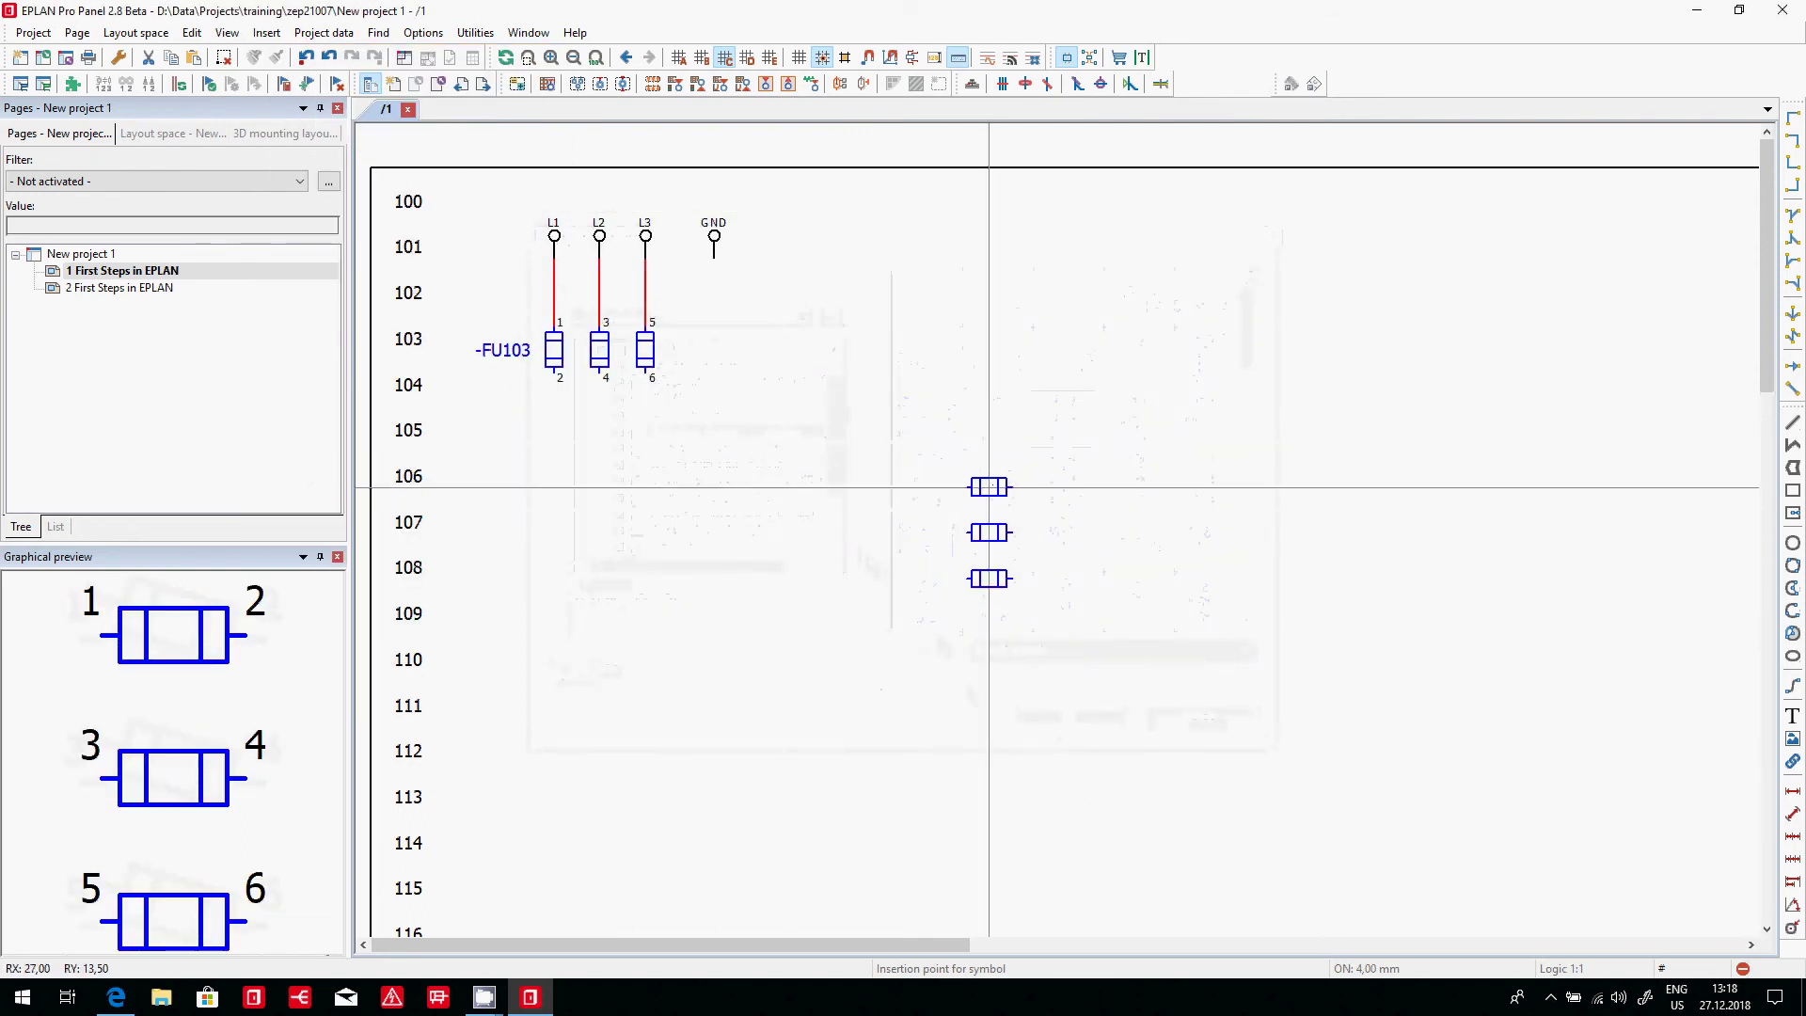
key("BackSpace")
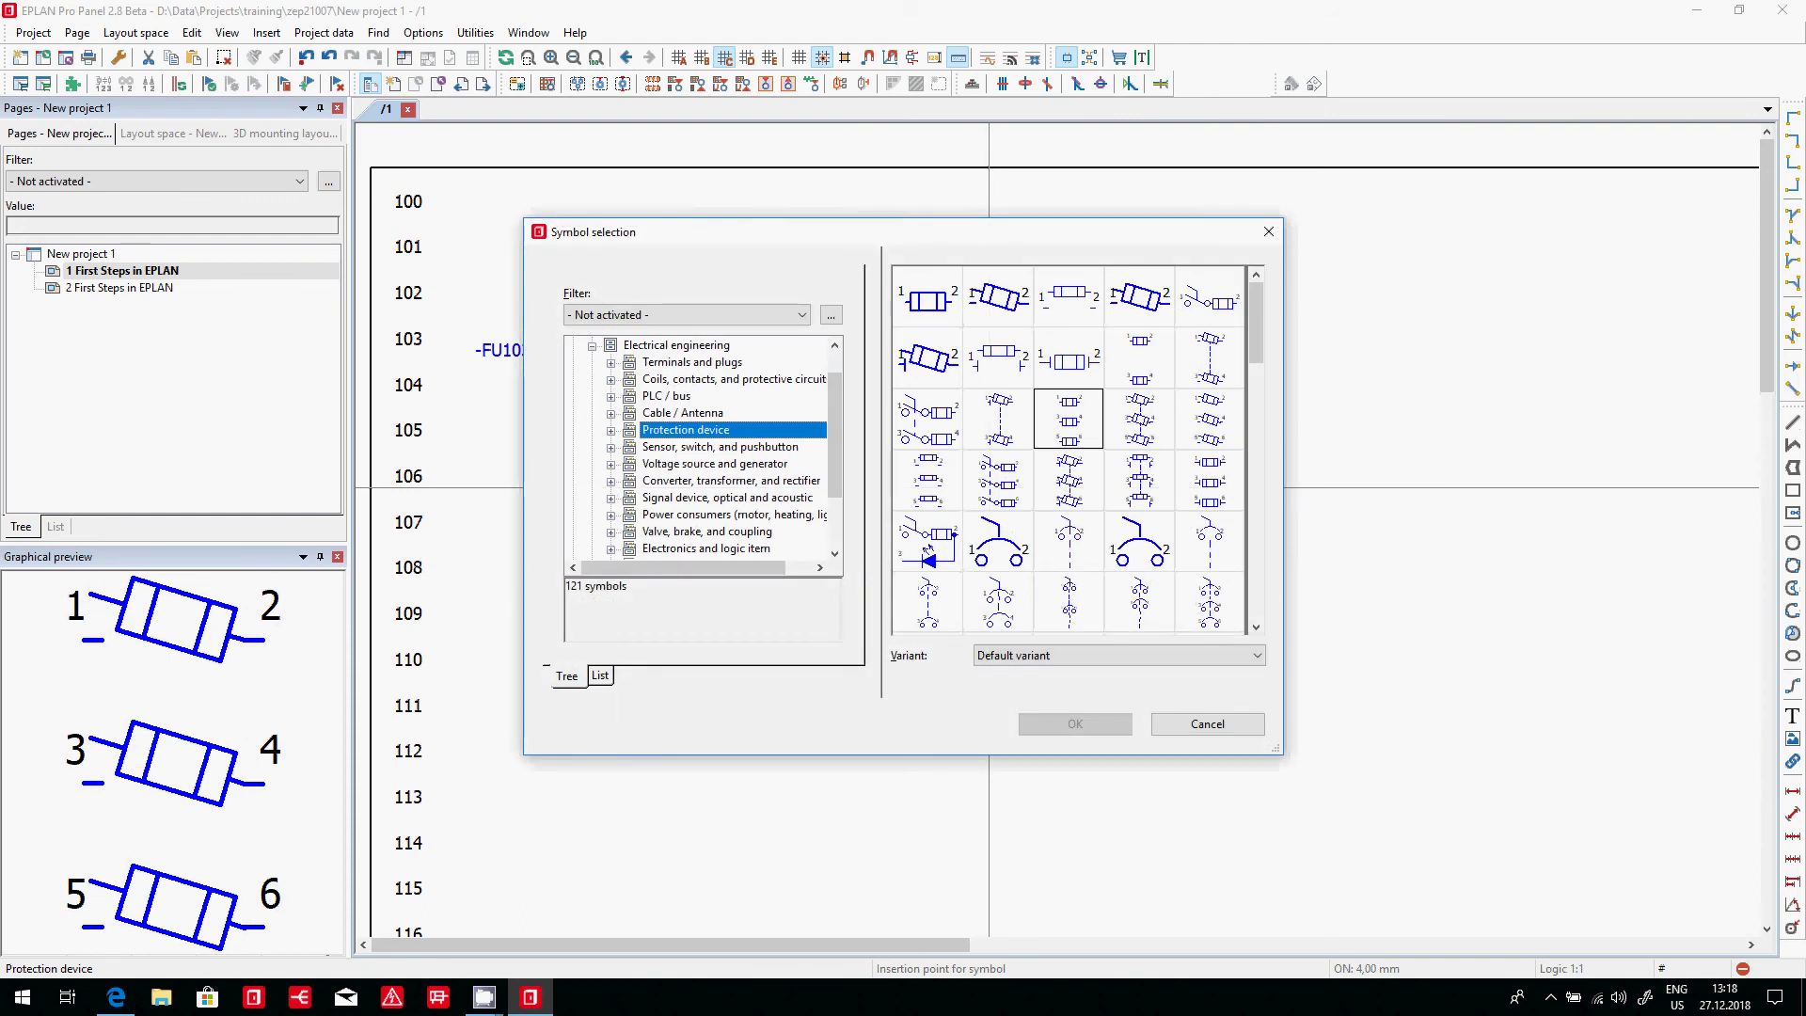
double_click(710, 432)
left_click(733, 482)
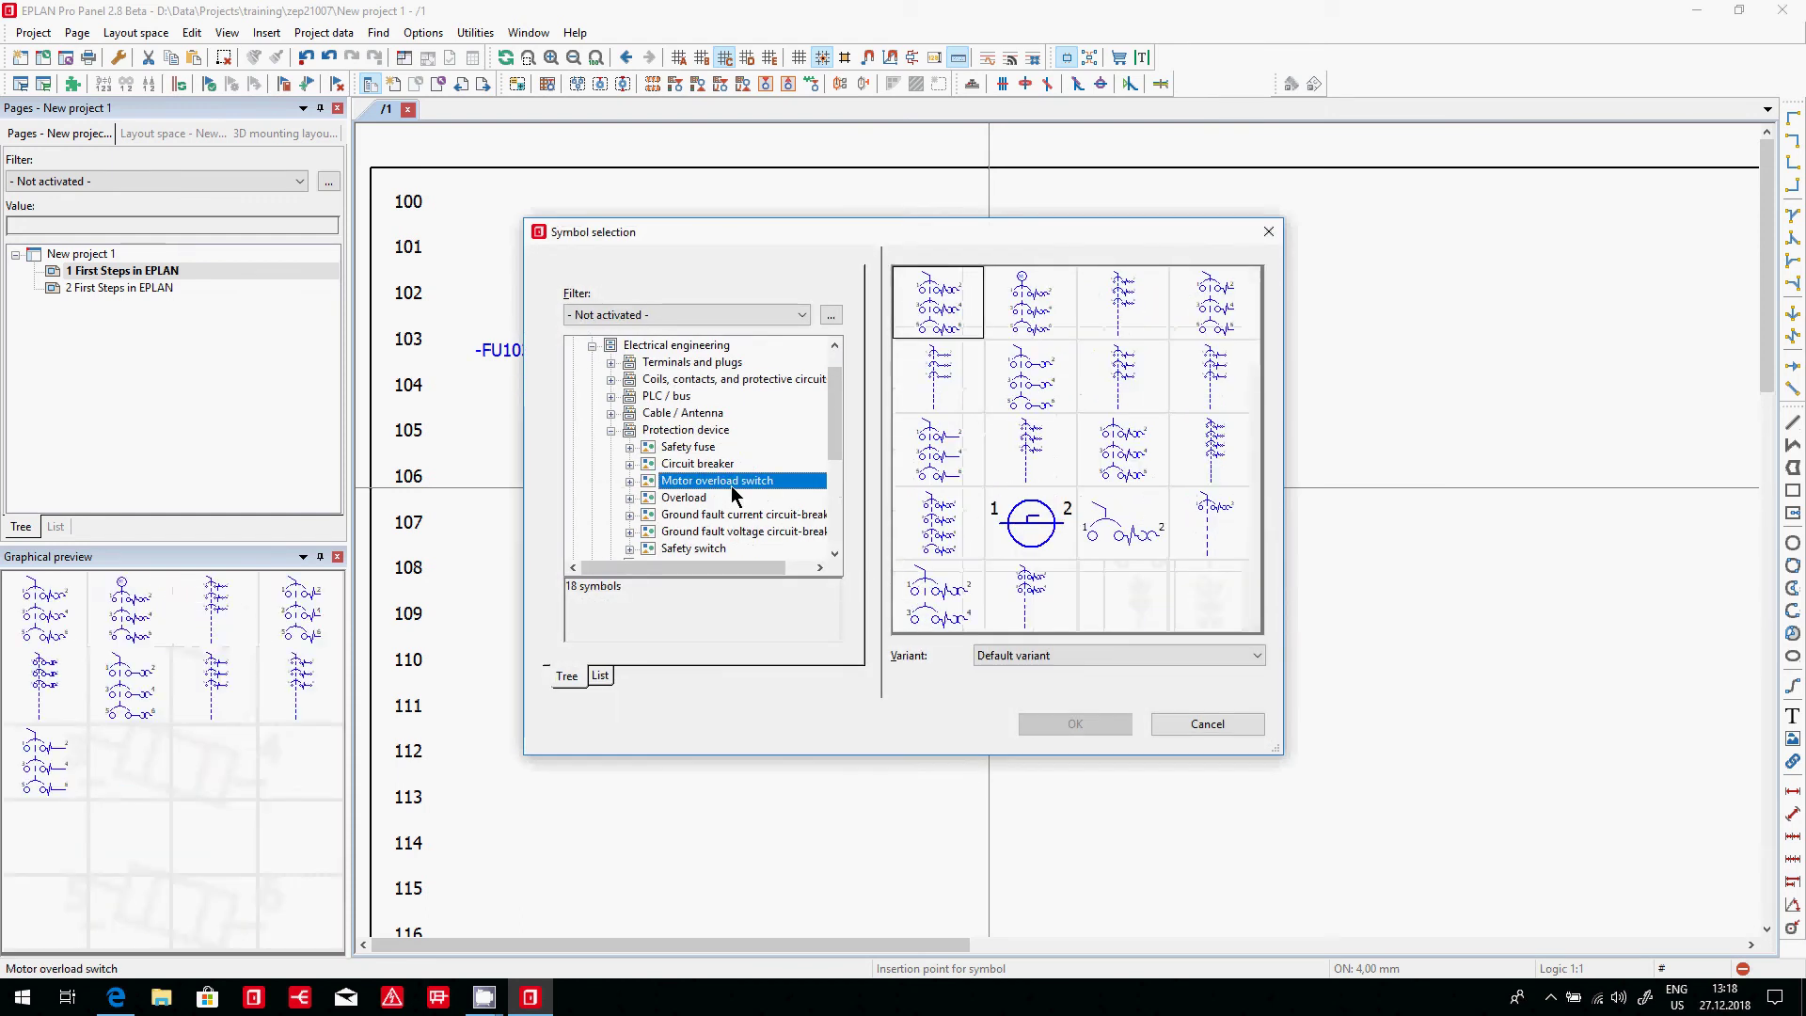
double_click(949, 310)
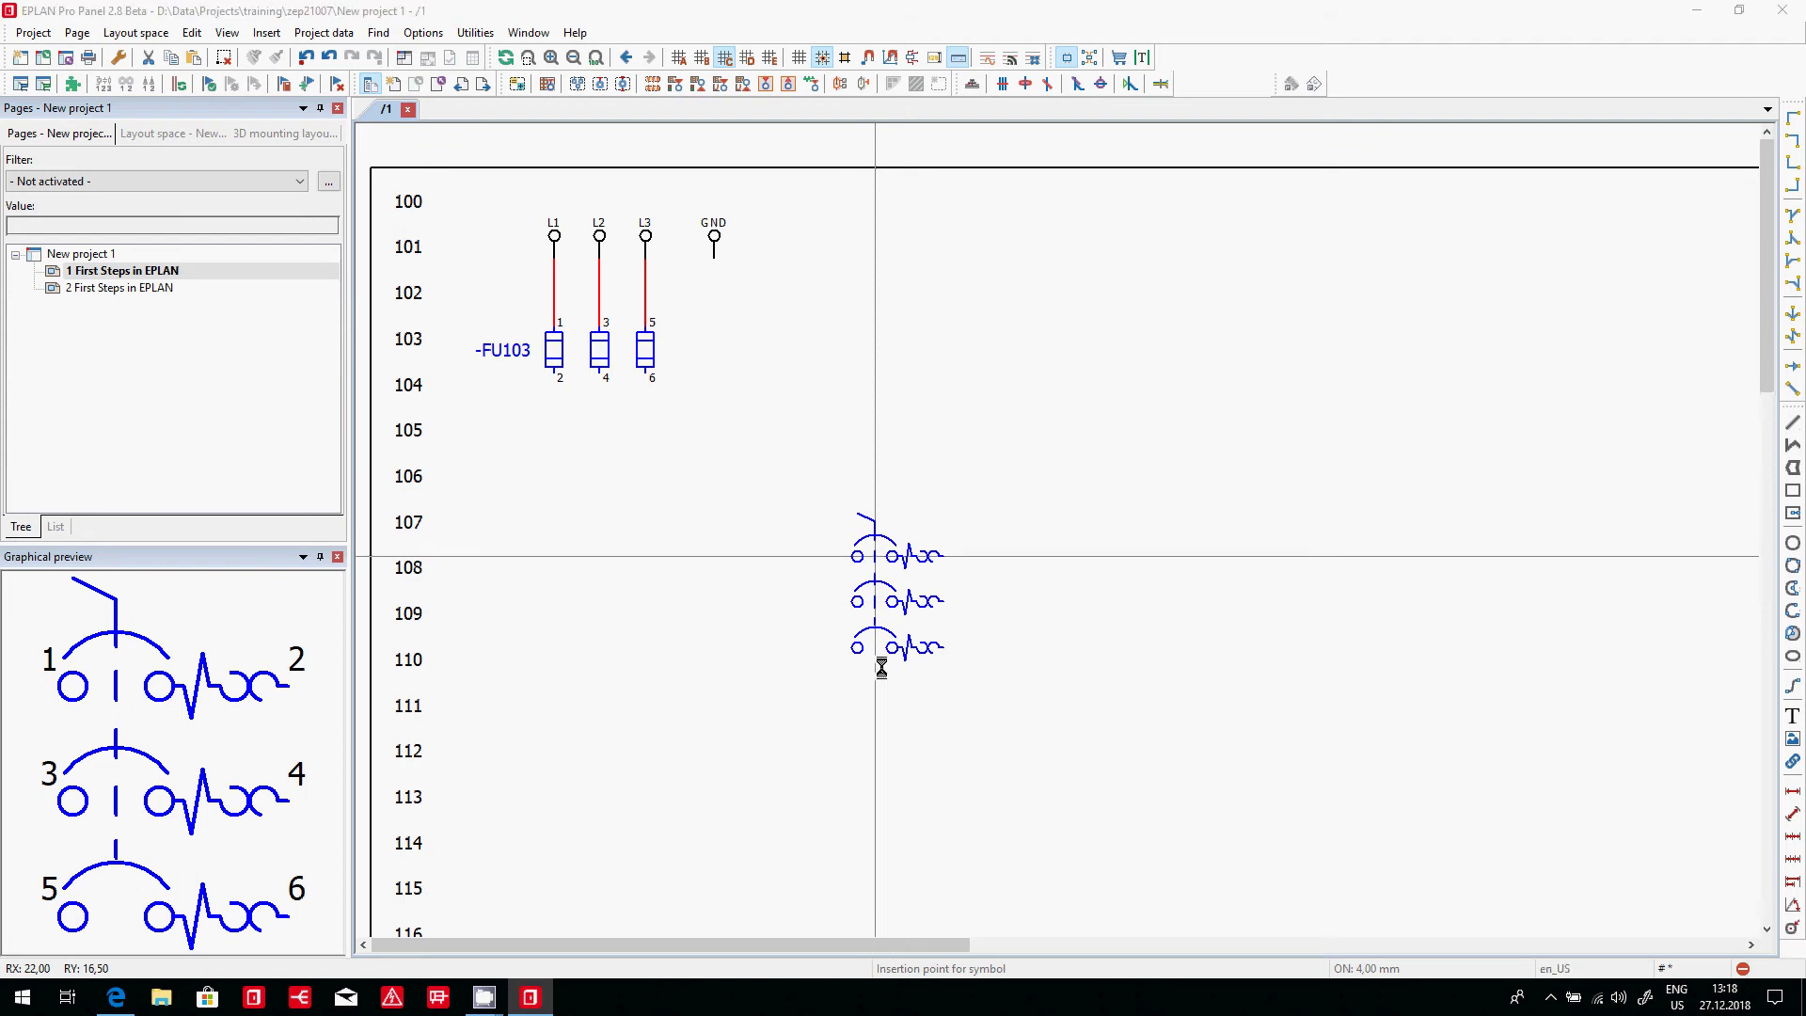
left_click(875, 556)
left_click(855, 275)
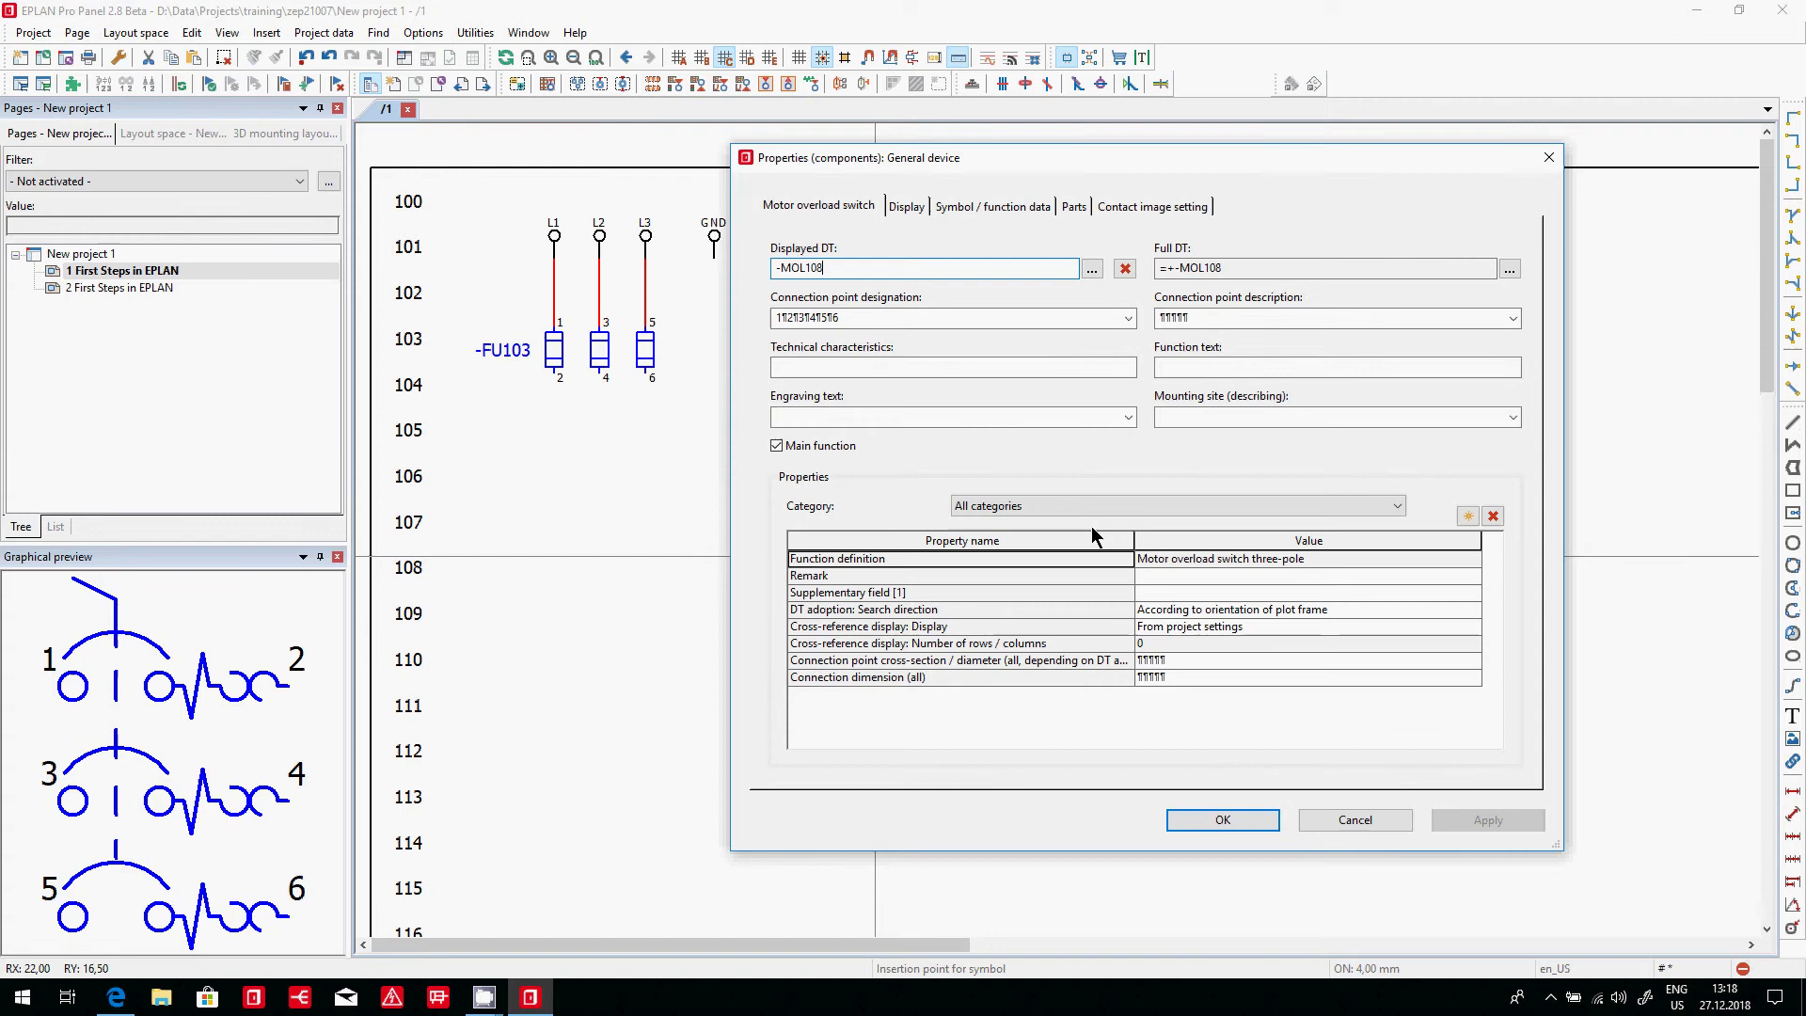
left_click(1237, 820)
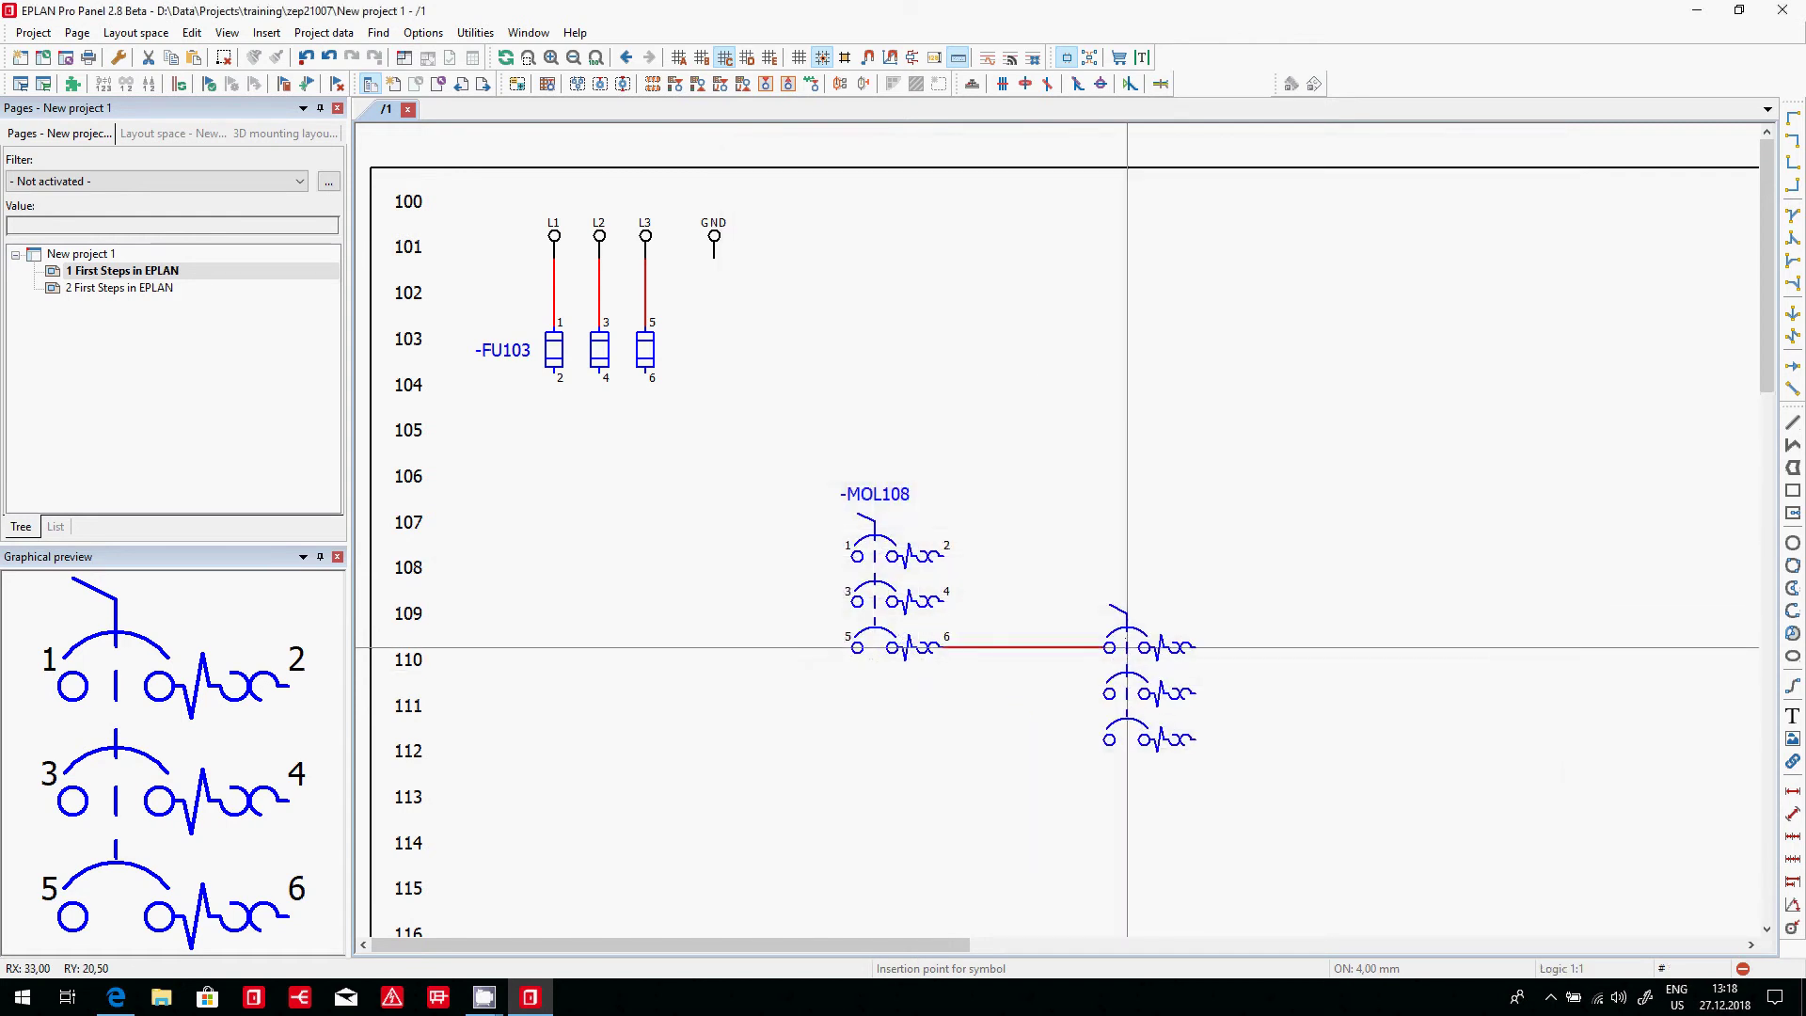
- Place the M3_1 three-phase motor in line with -MOL108 and accept it as -MTR108
key("BackSpace")
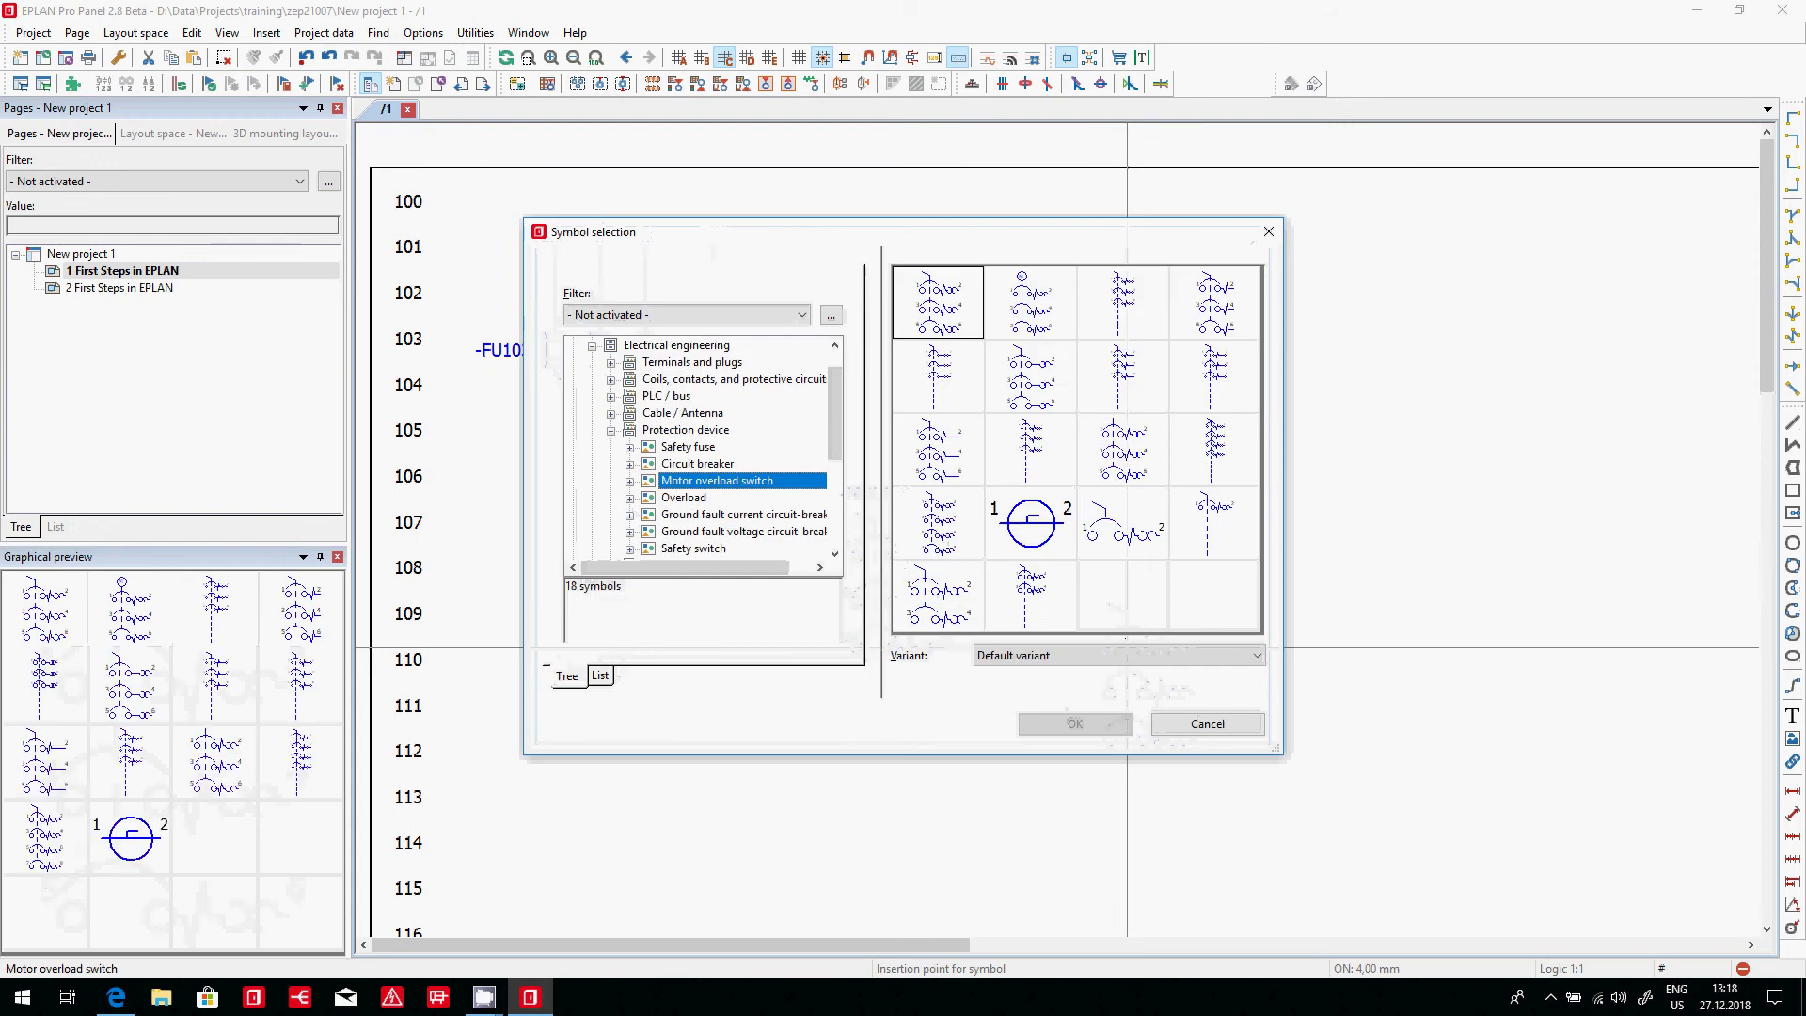
scroll(789, 477, "down", 2)
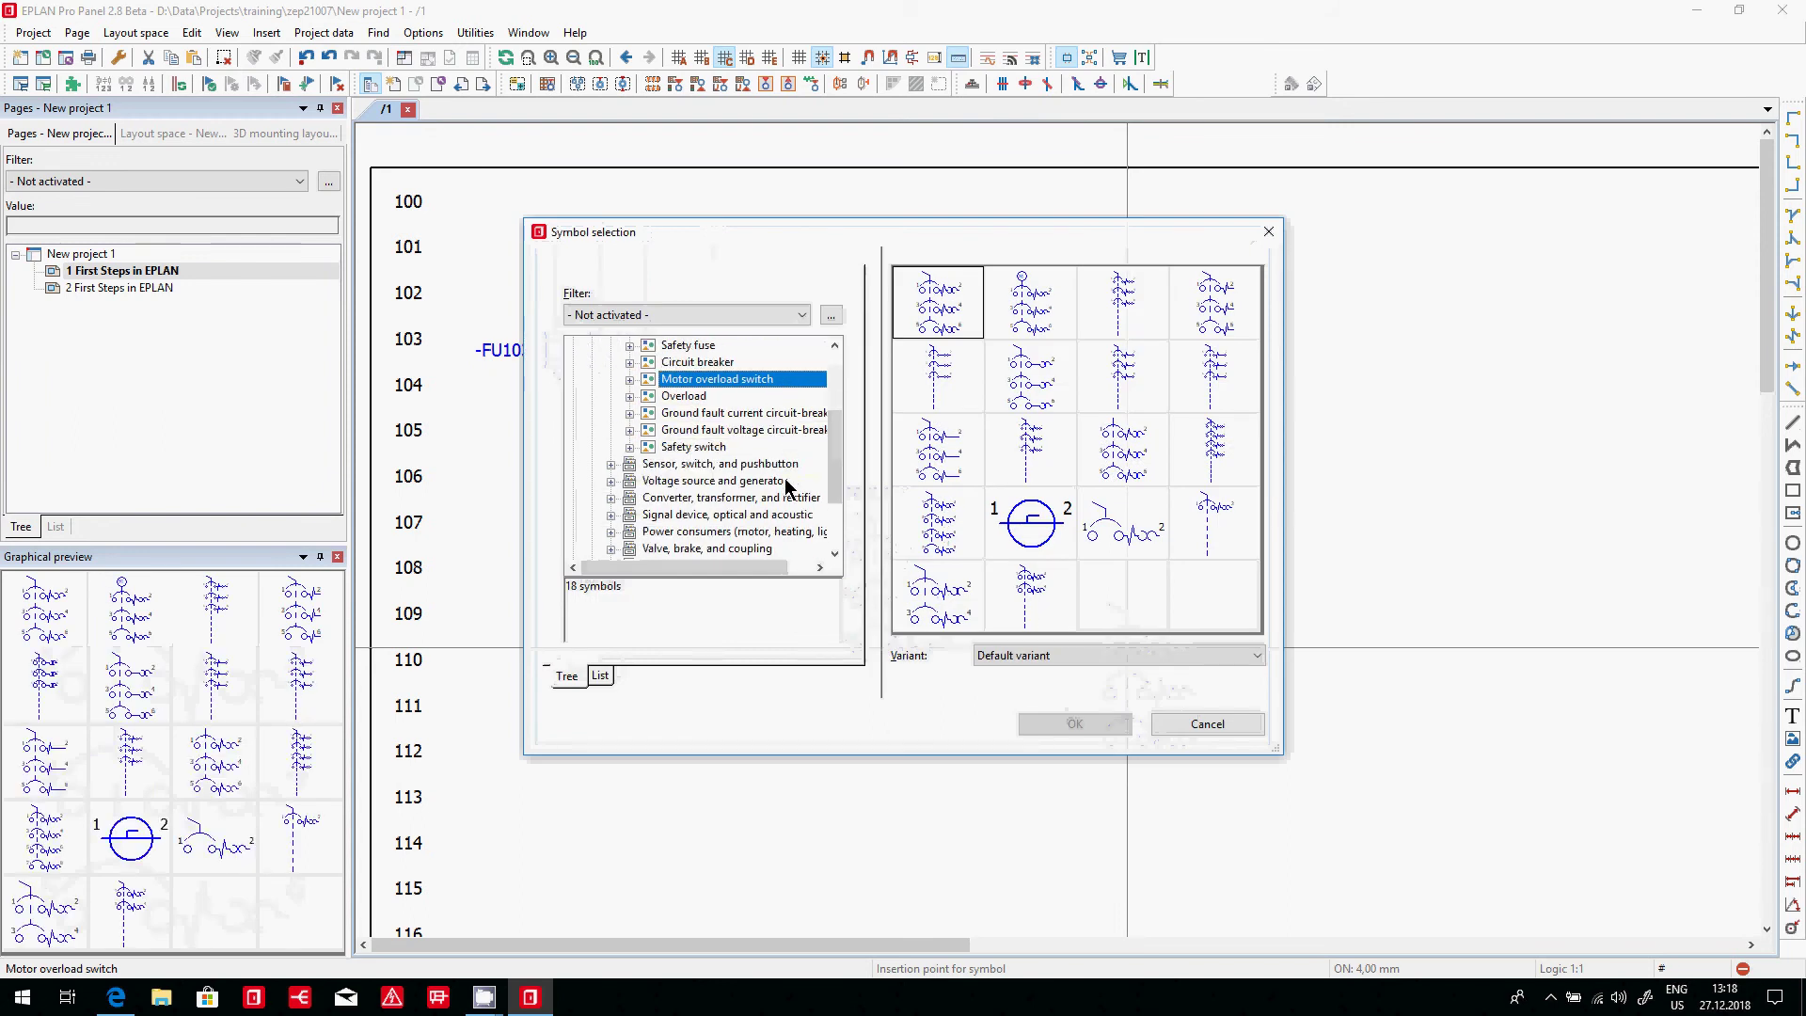
left_click(706, 532)
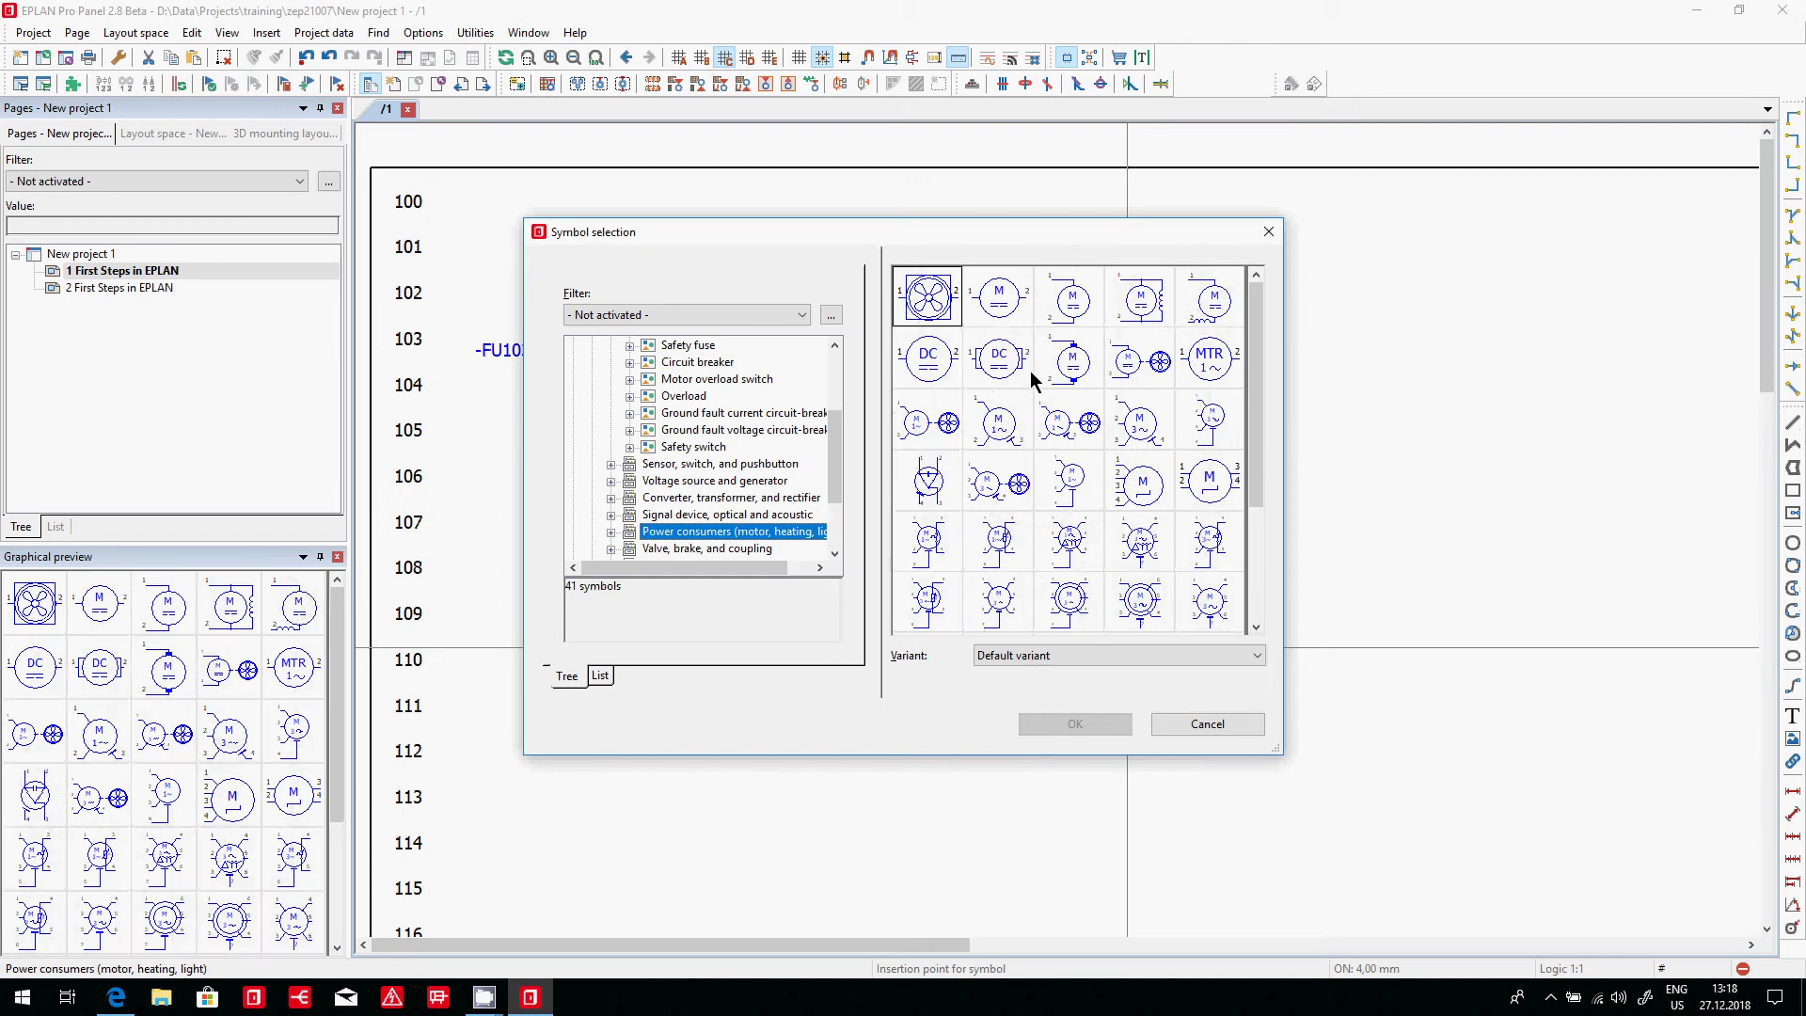
left_click(1206, 421)
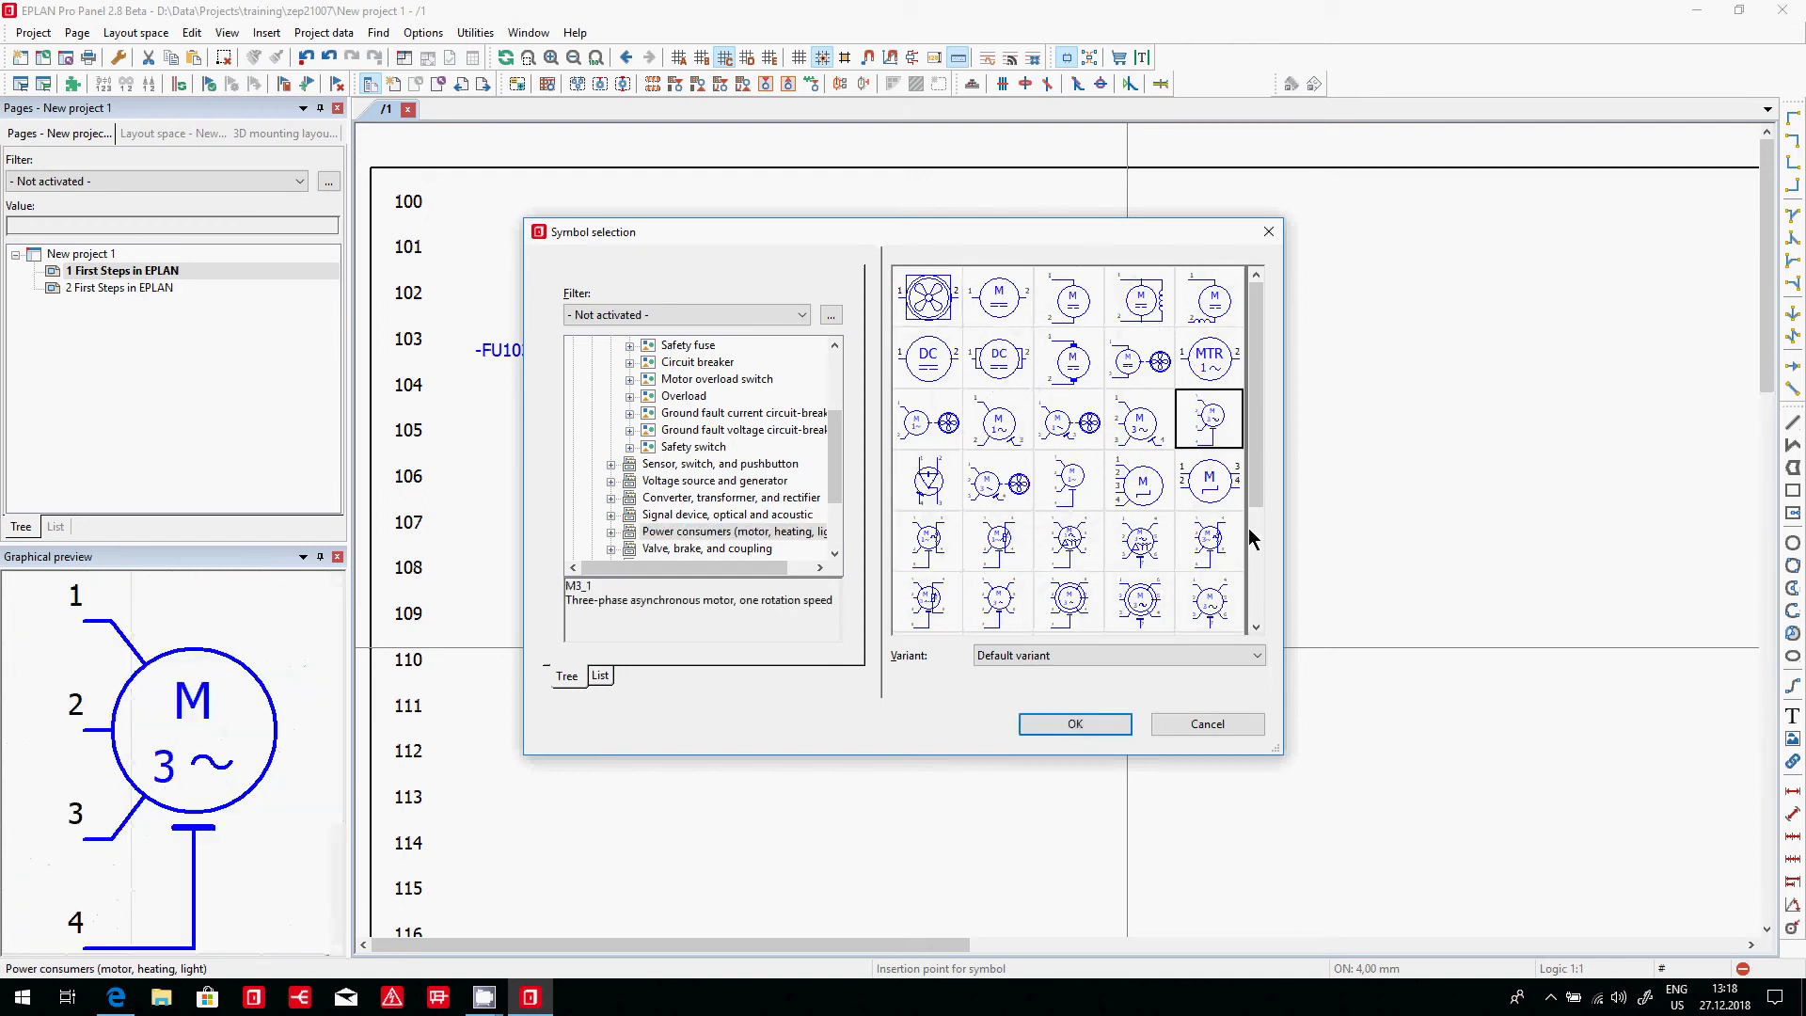
double_click(1208, 428)
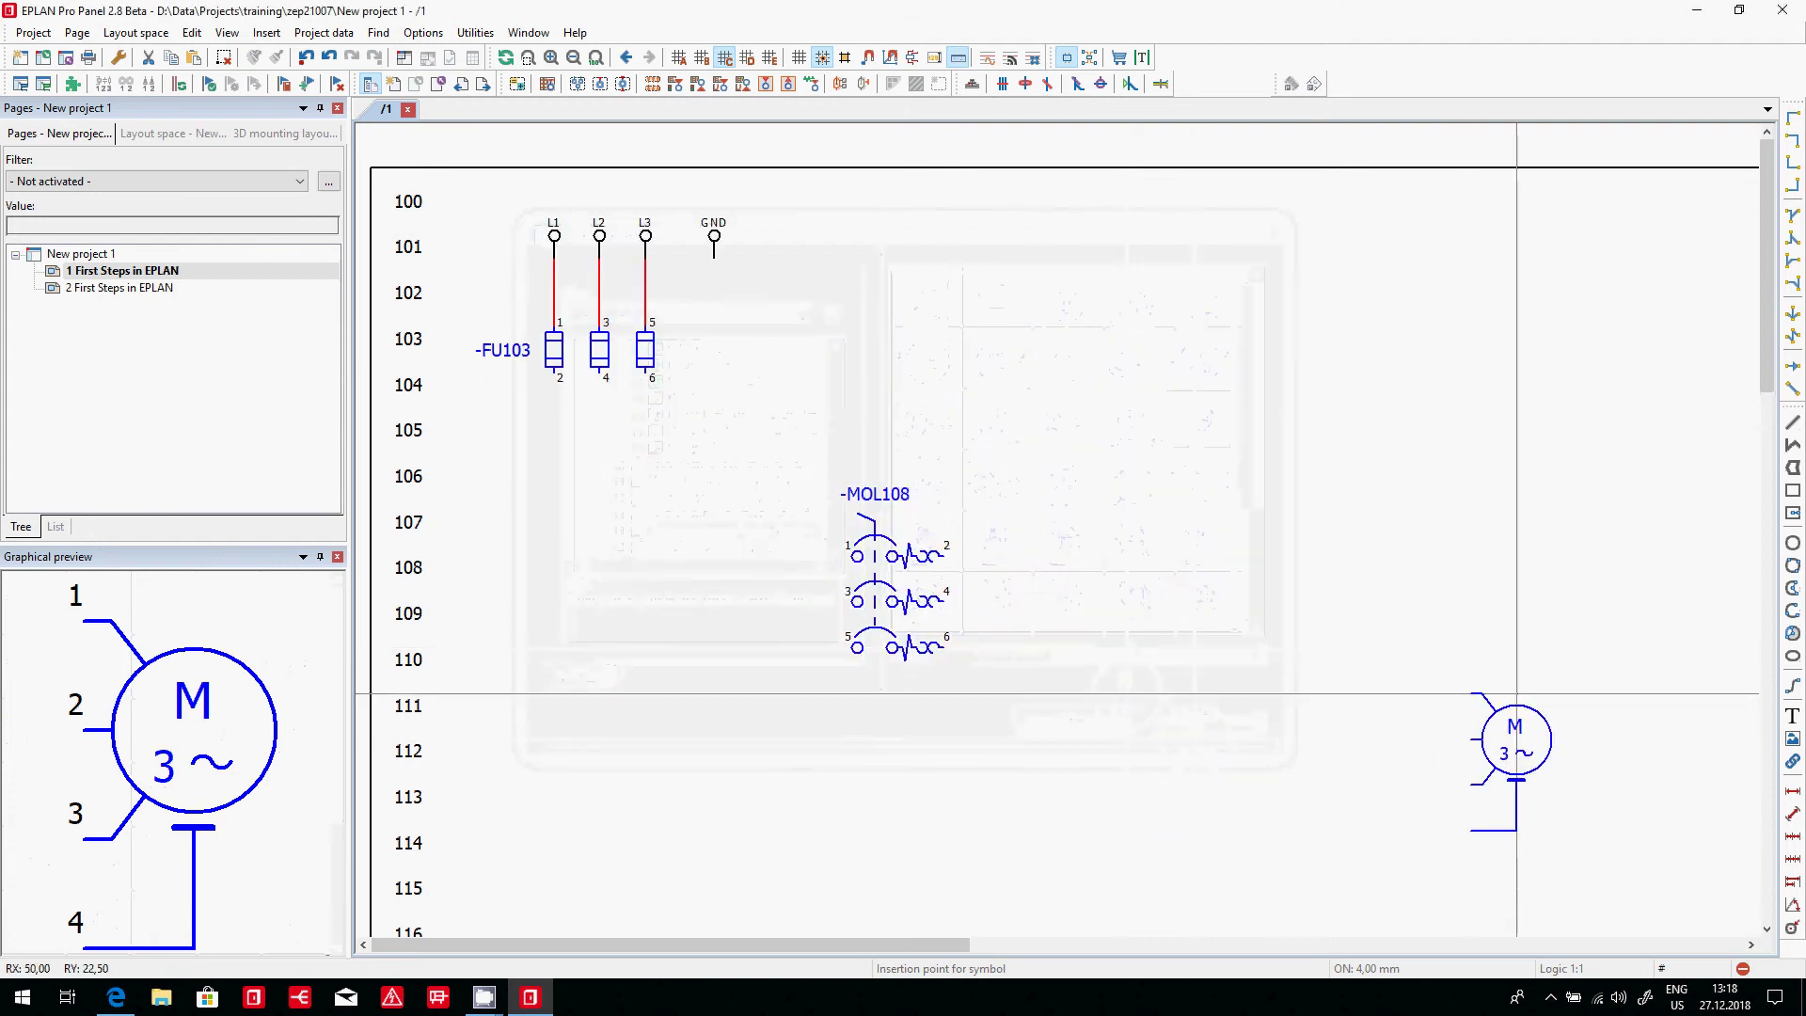
left_click(1584, 555)
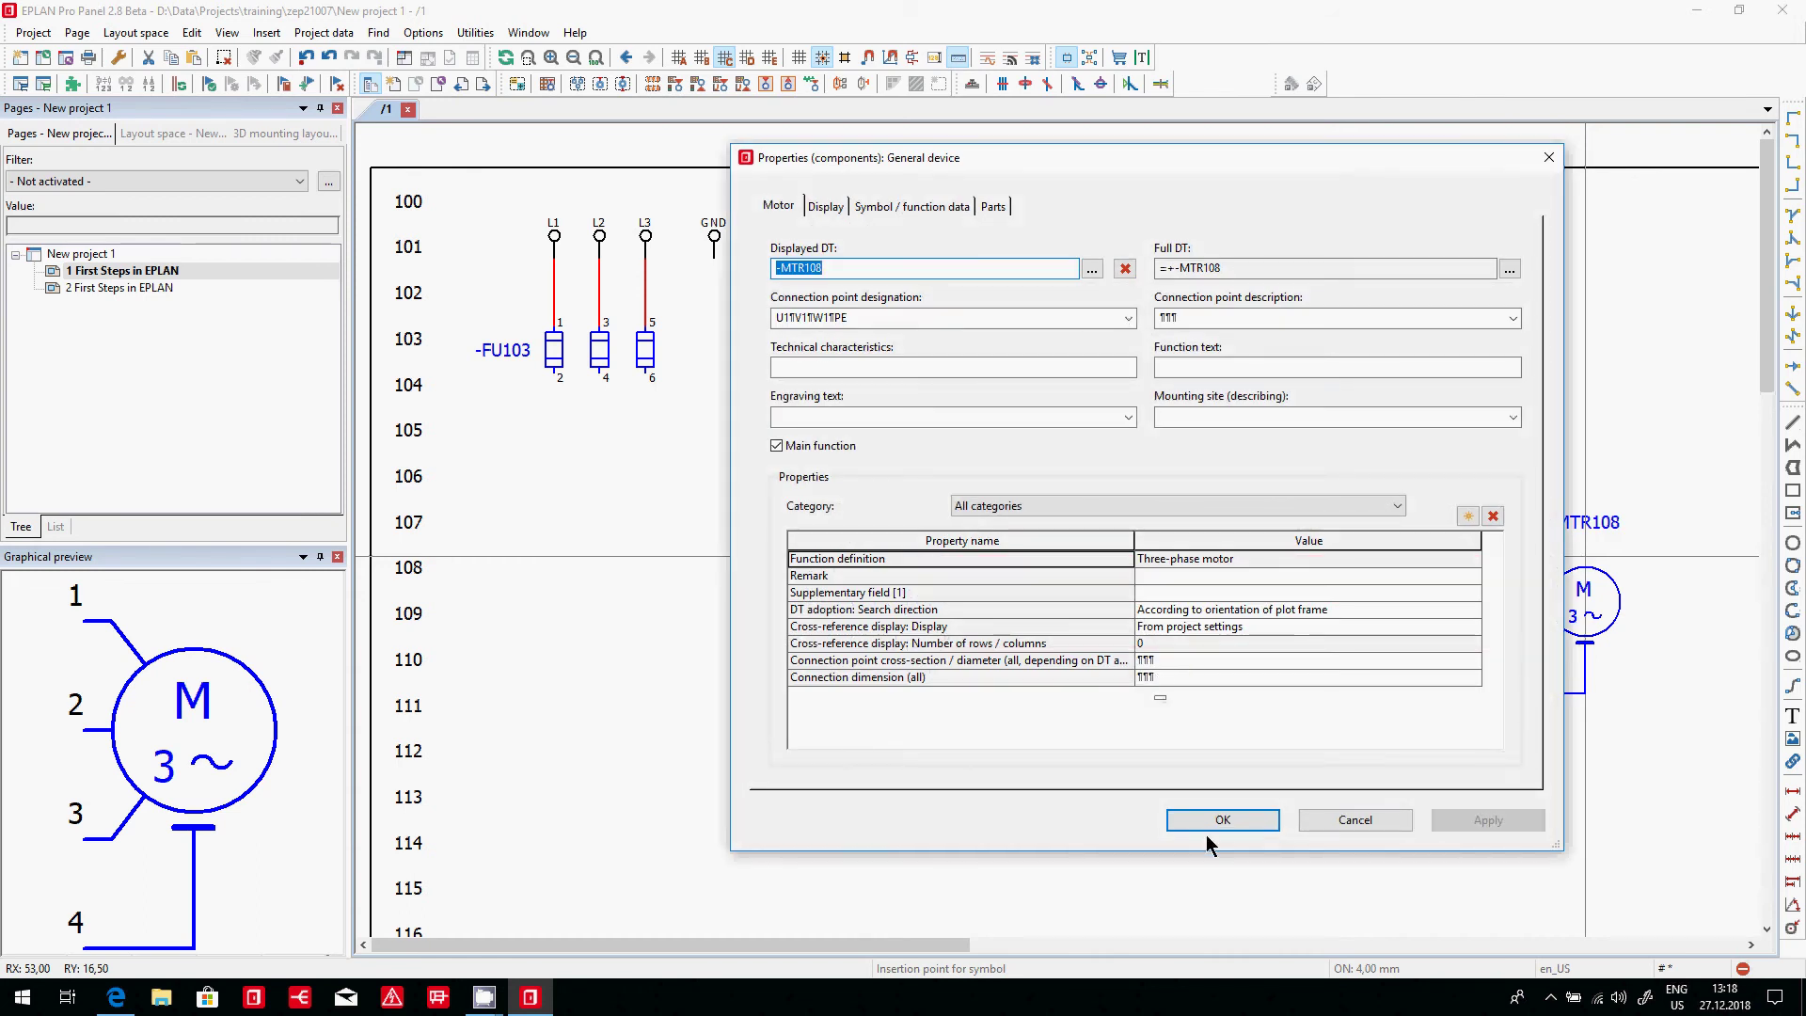
key("Tab")
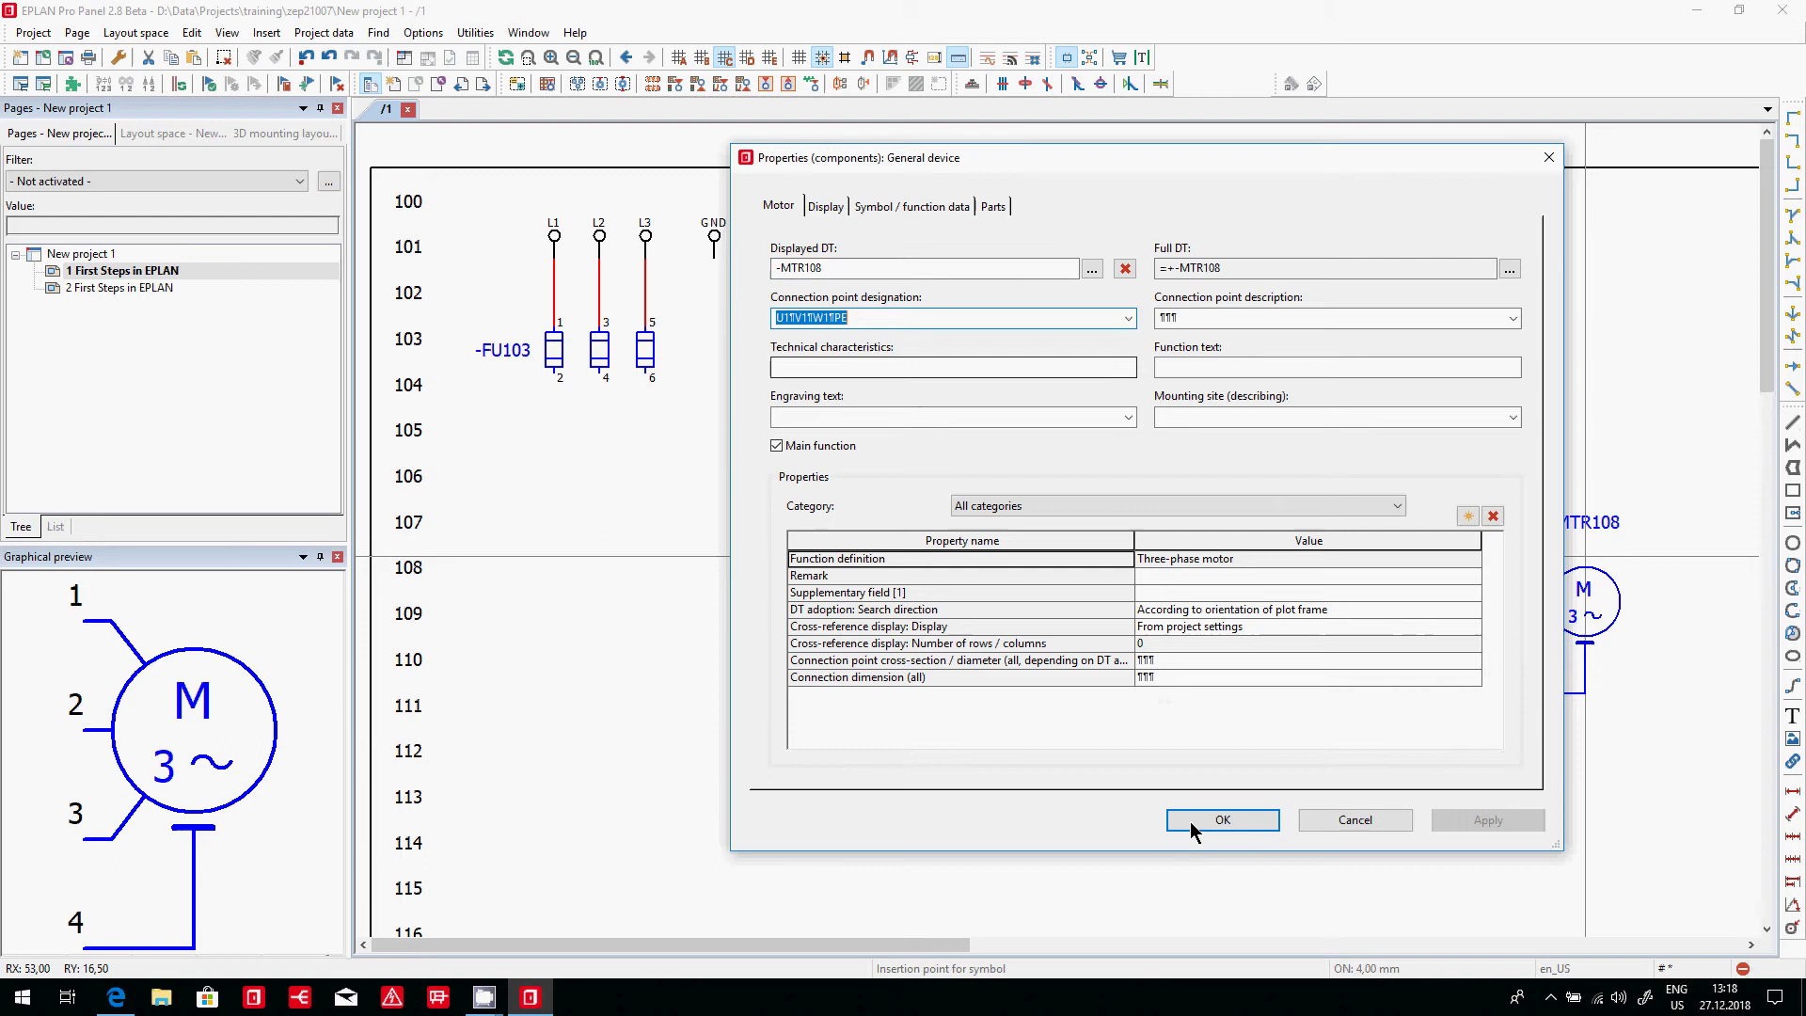
left_click(1208, 815)
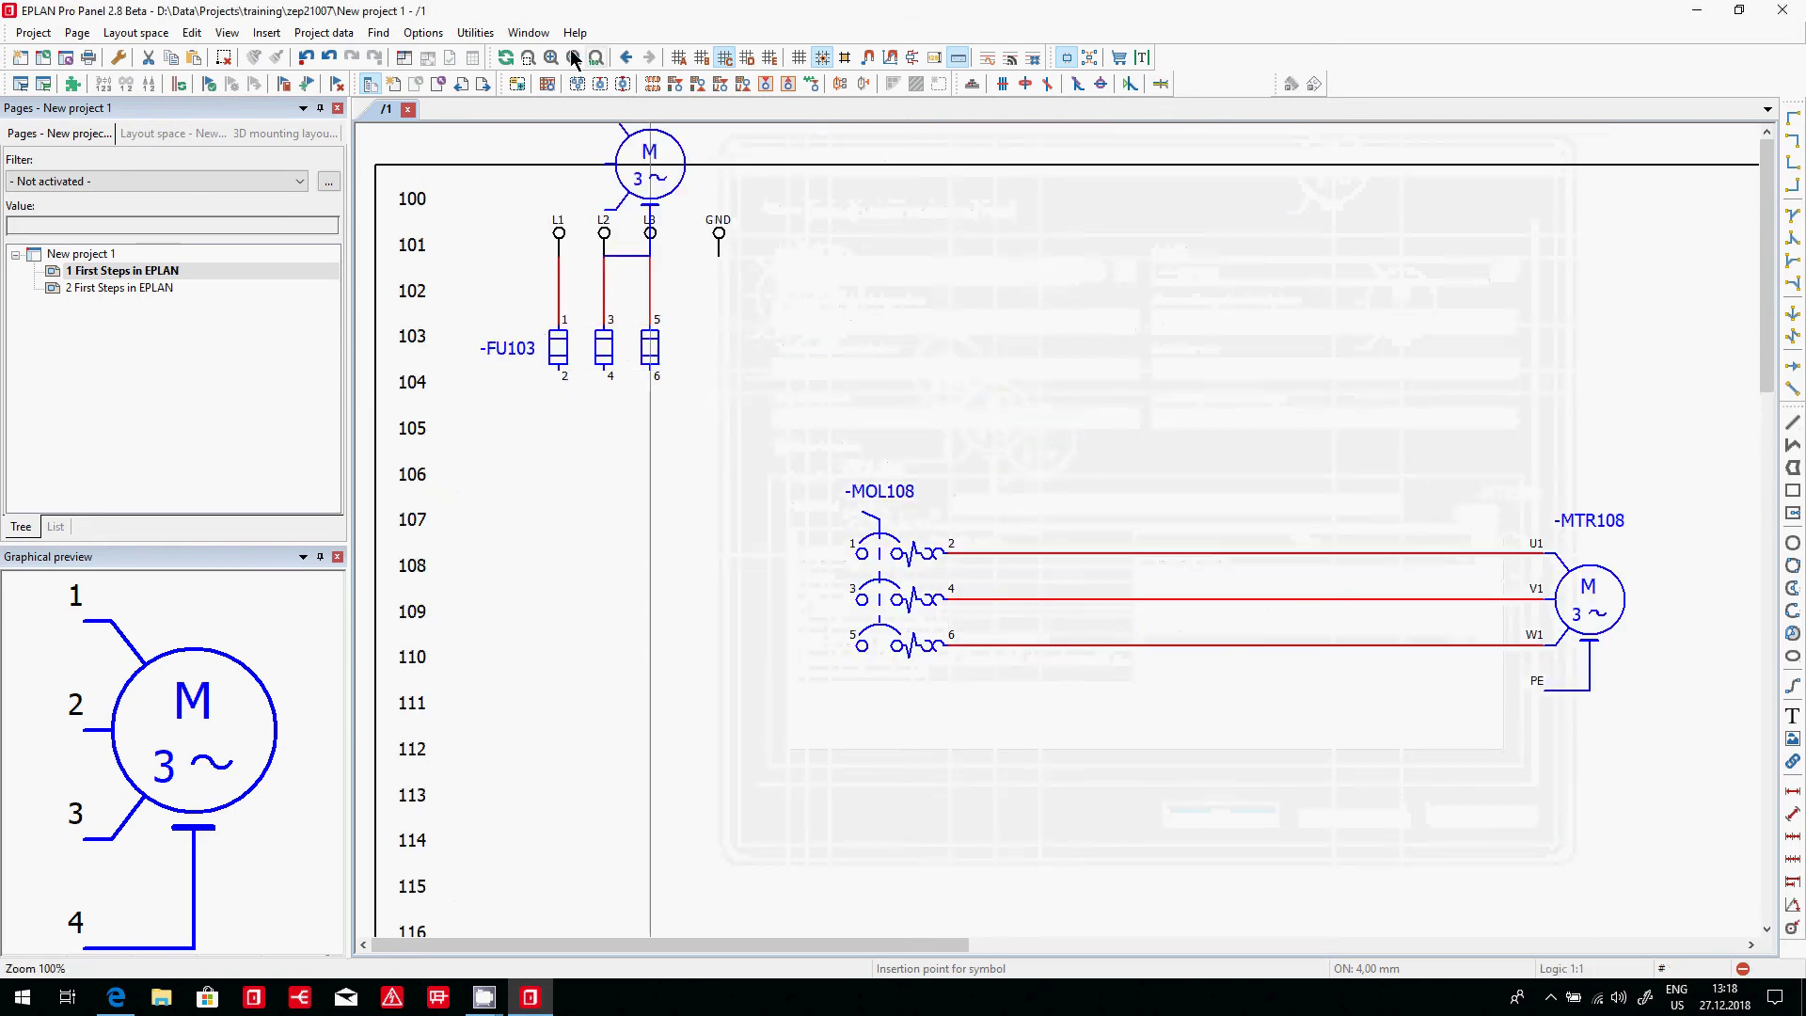
- Show the Connection symbol submenu under the Insert menu
left_click(267, 34)
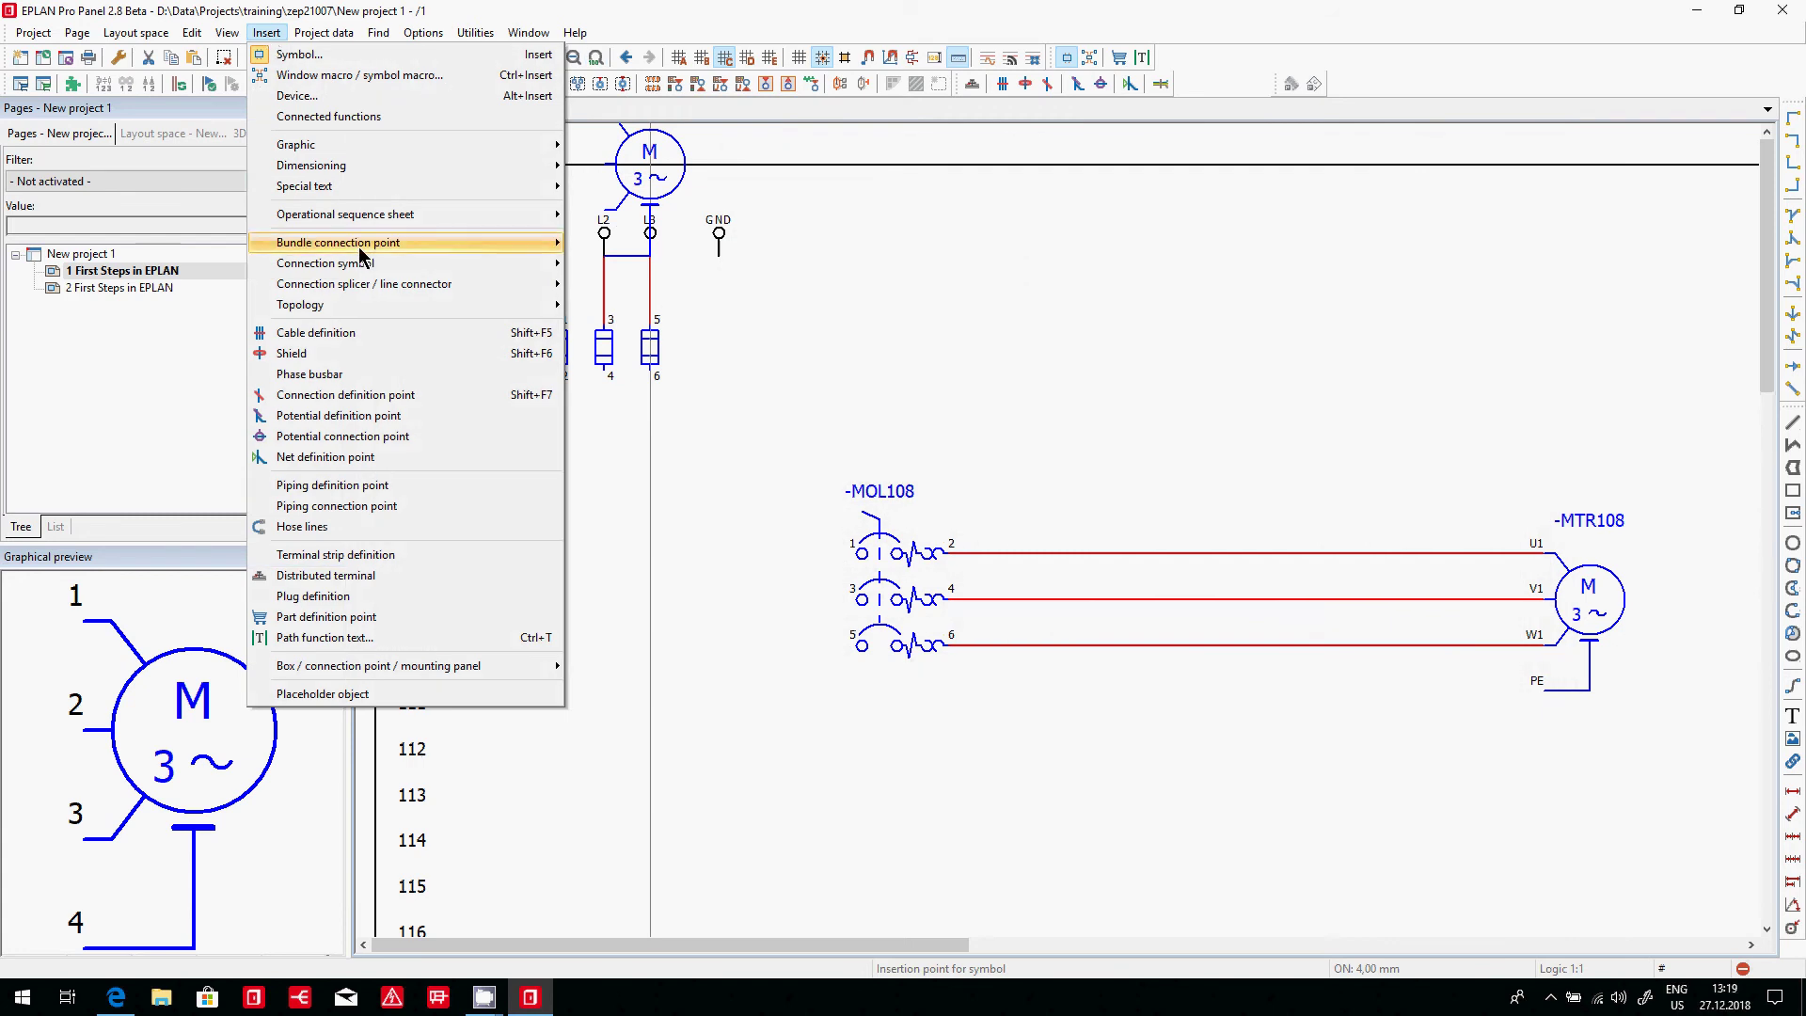
mouse_move(375, 269)
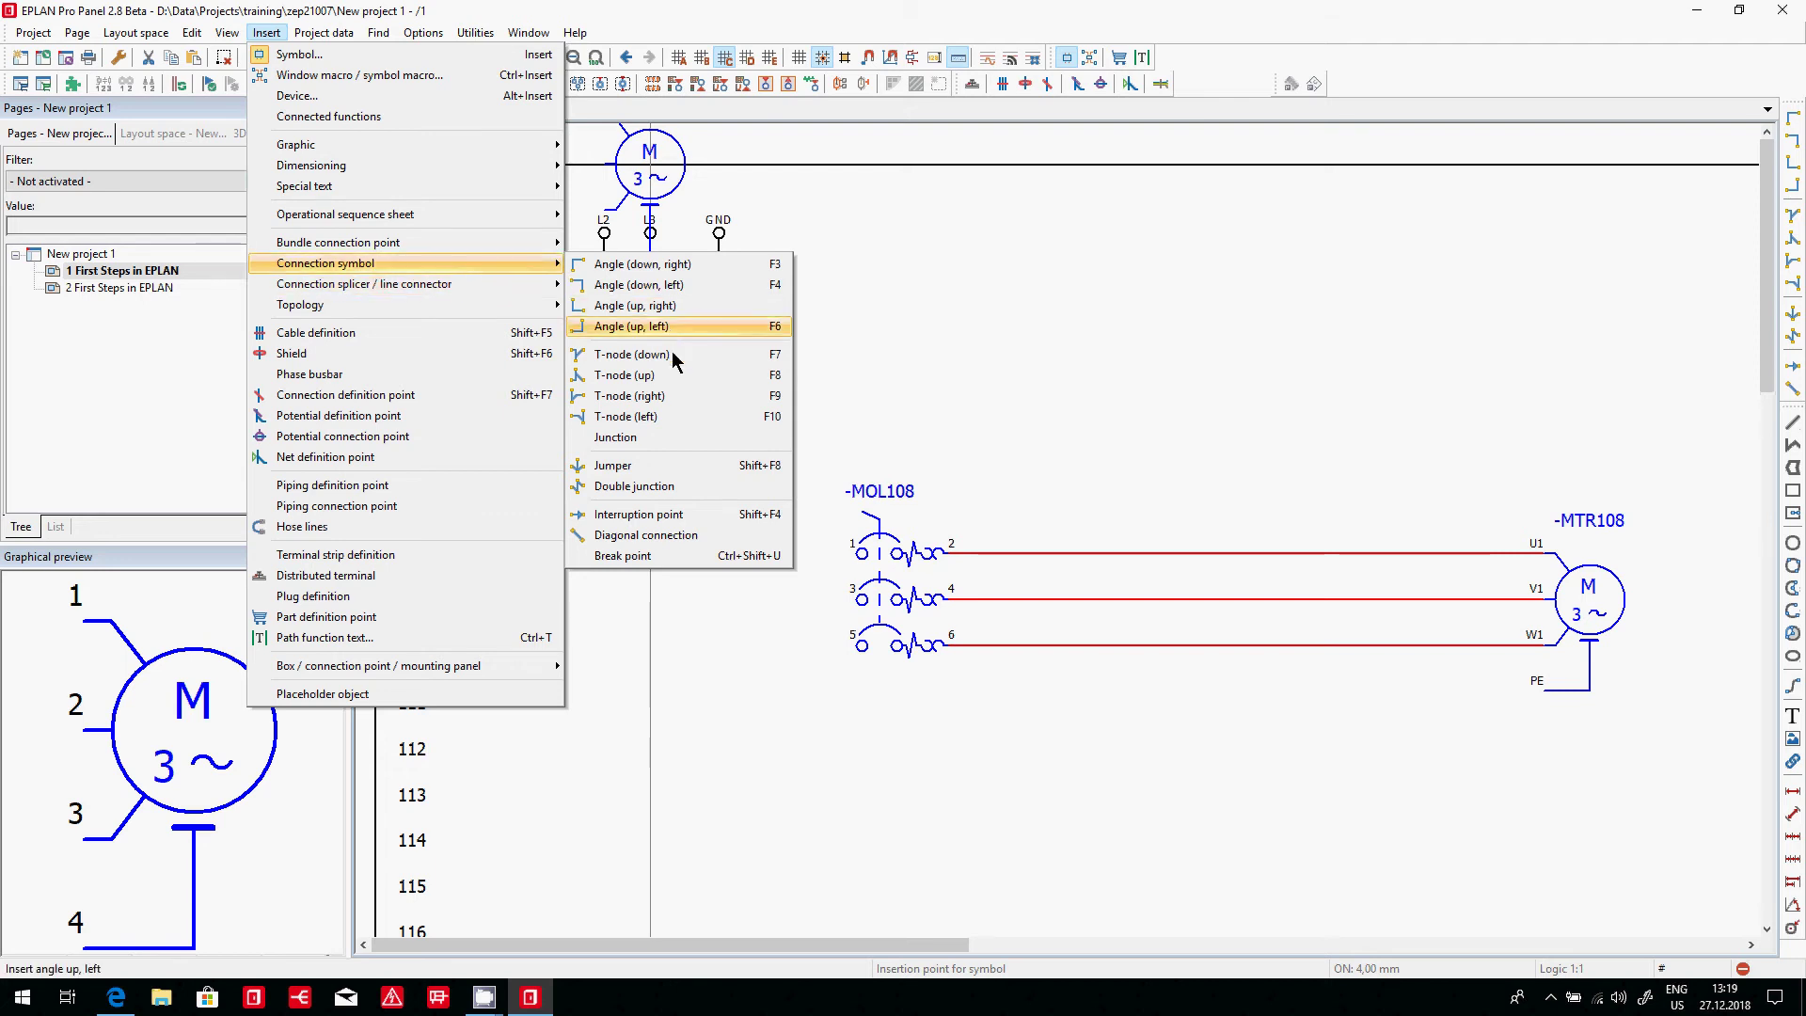
- Add right T-nodes on L1, L2 and L3 at rows 108, 109 and 110
left_click(687, 399)
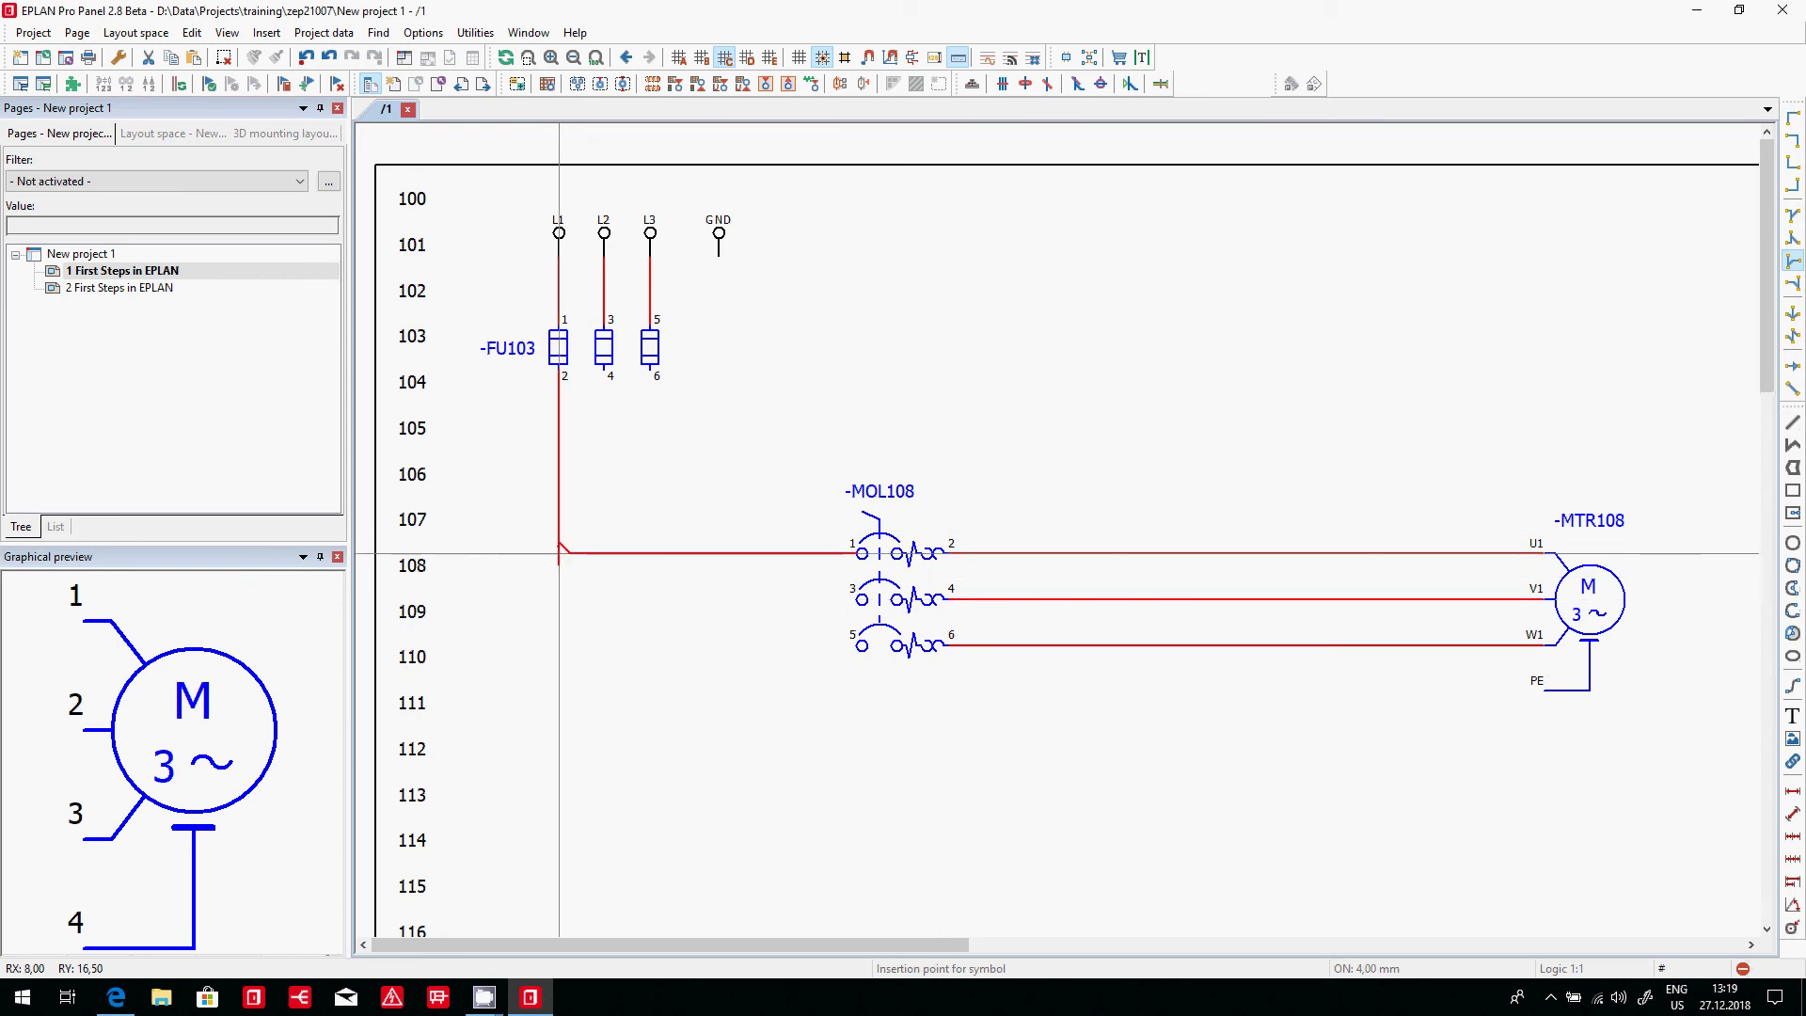
left_click(558, 554)
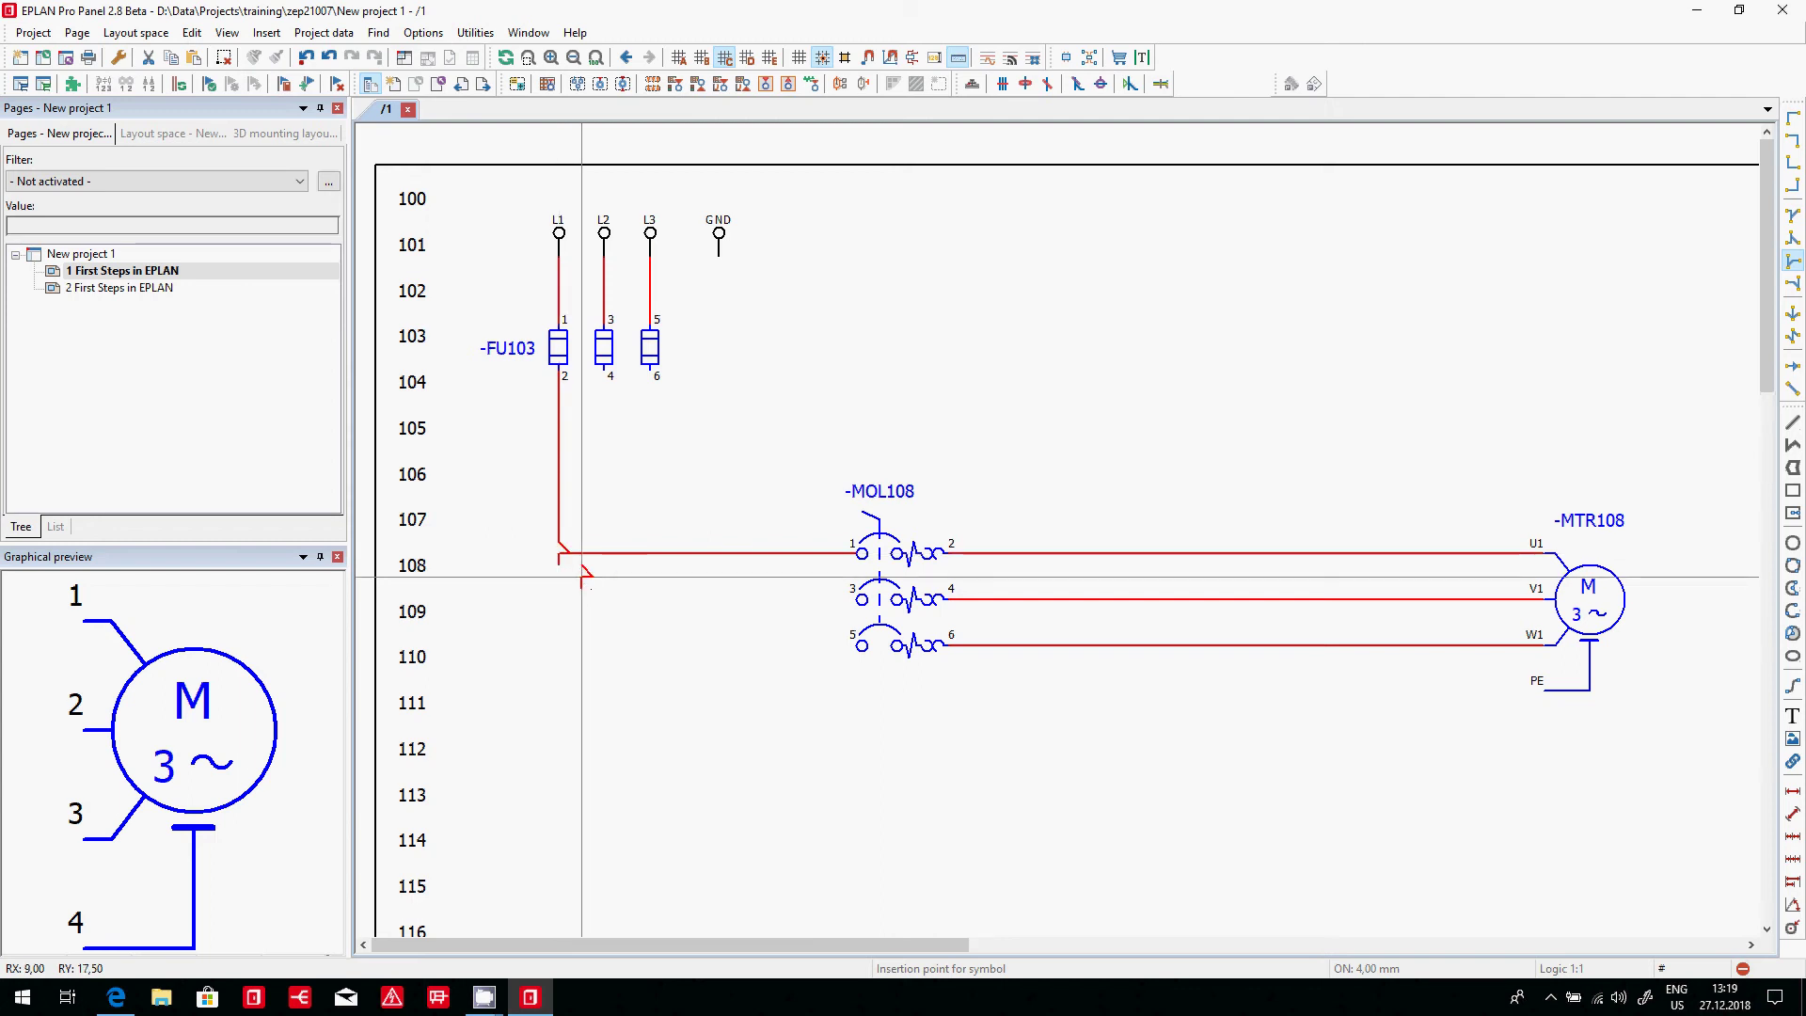
left_click(604, 598)
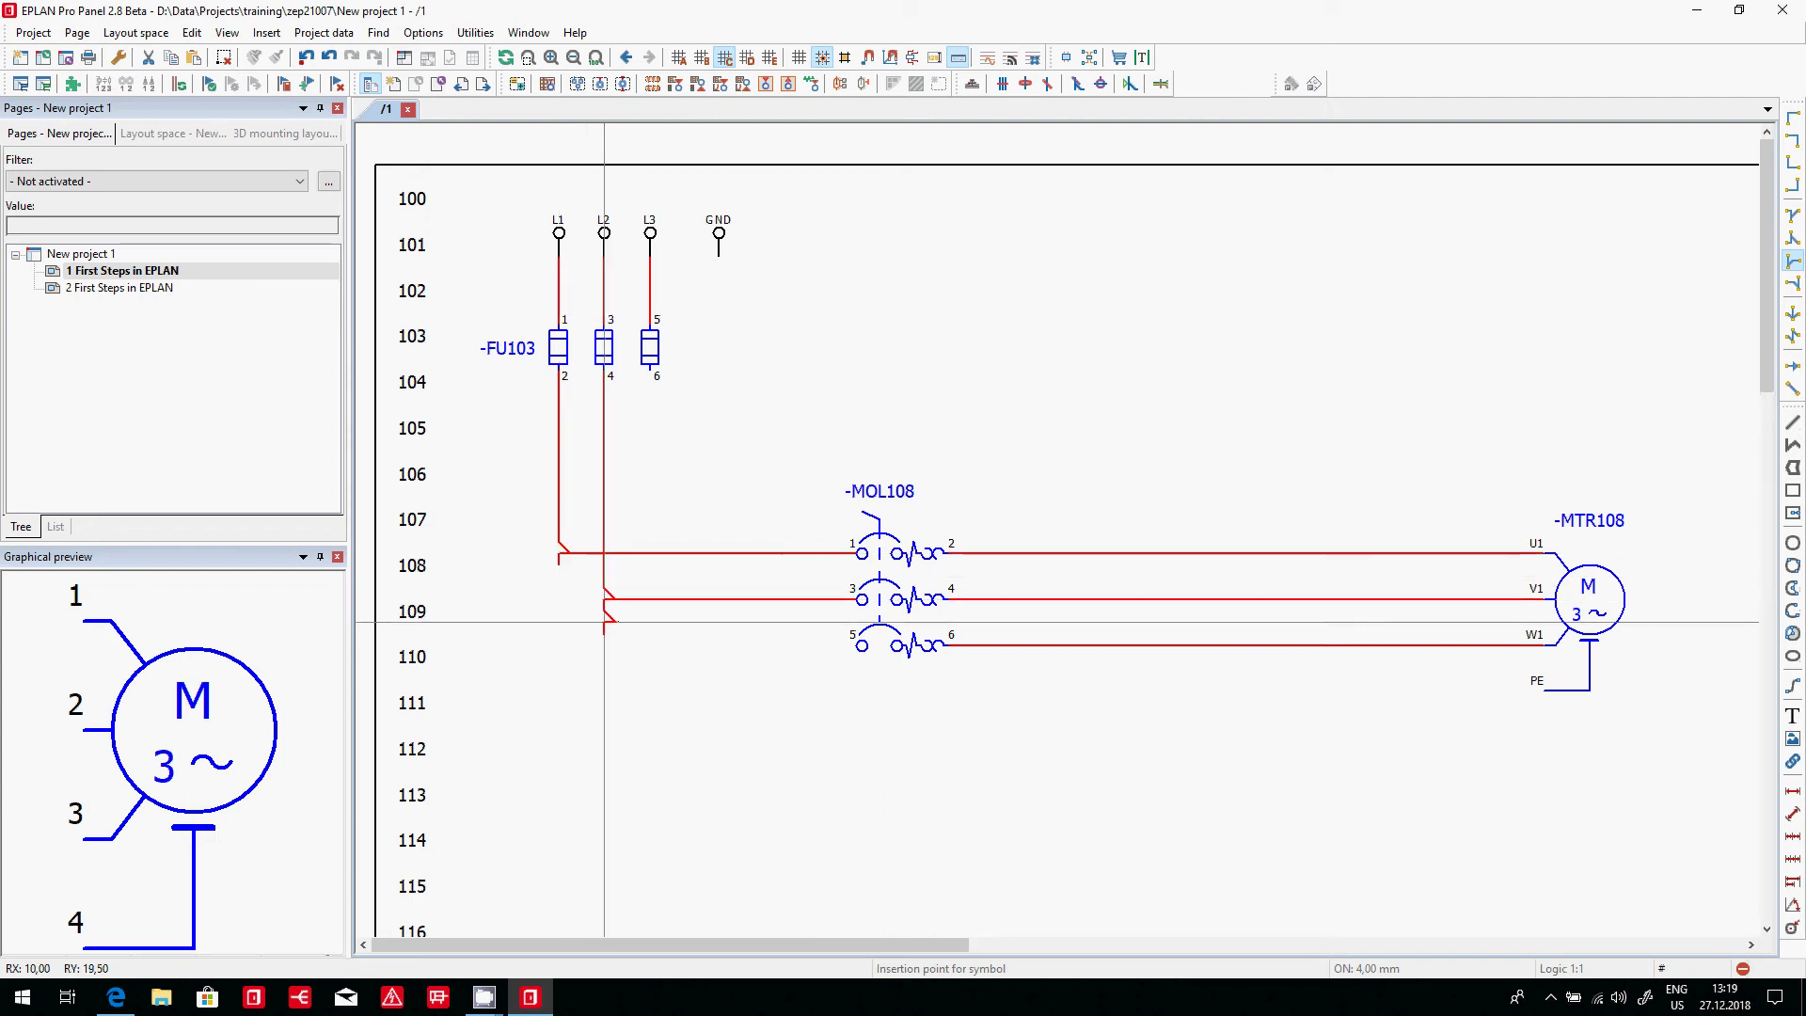
left_click(650, 645)
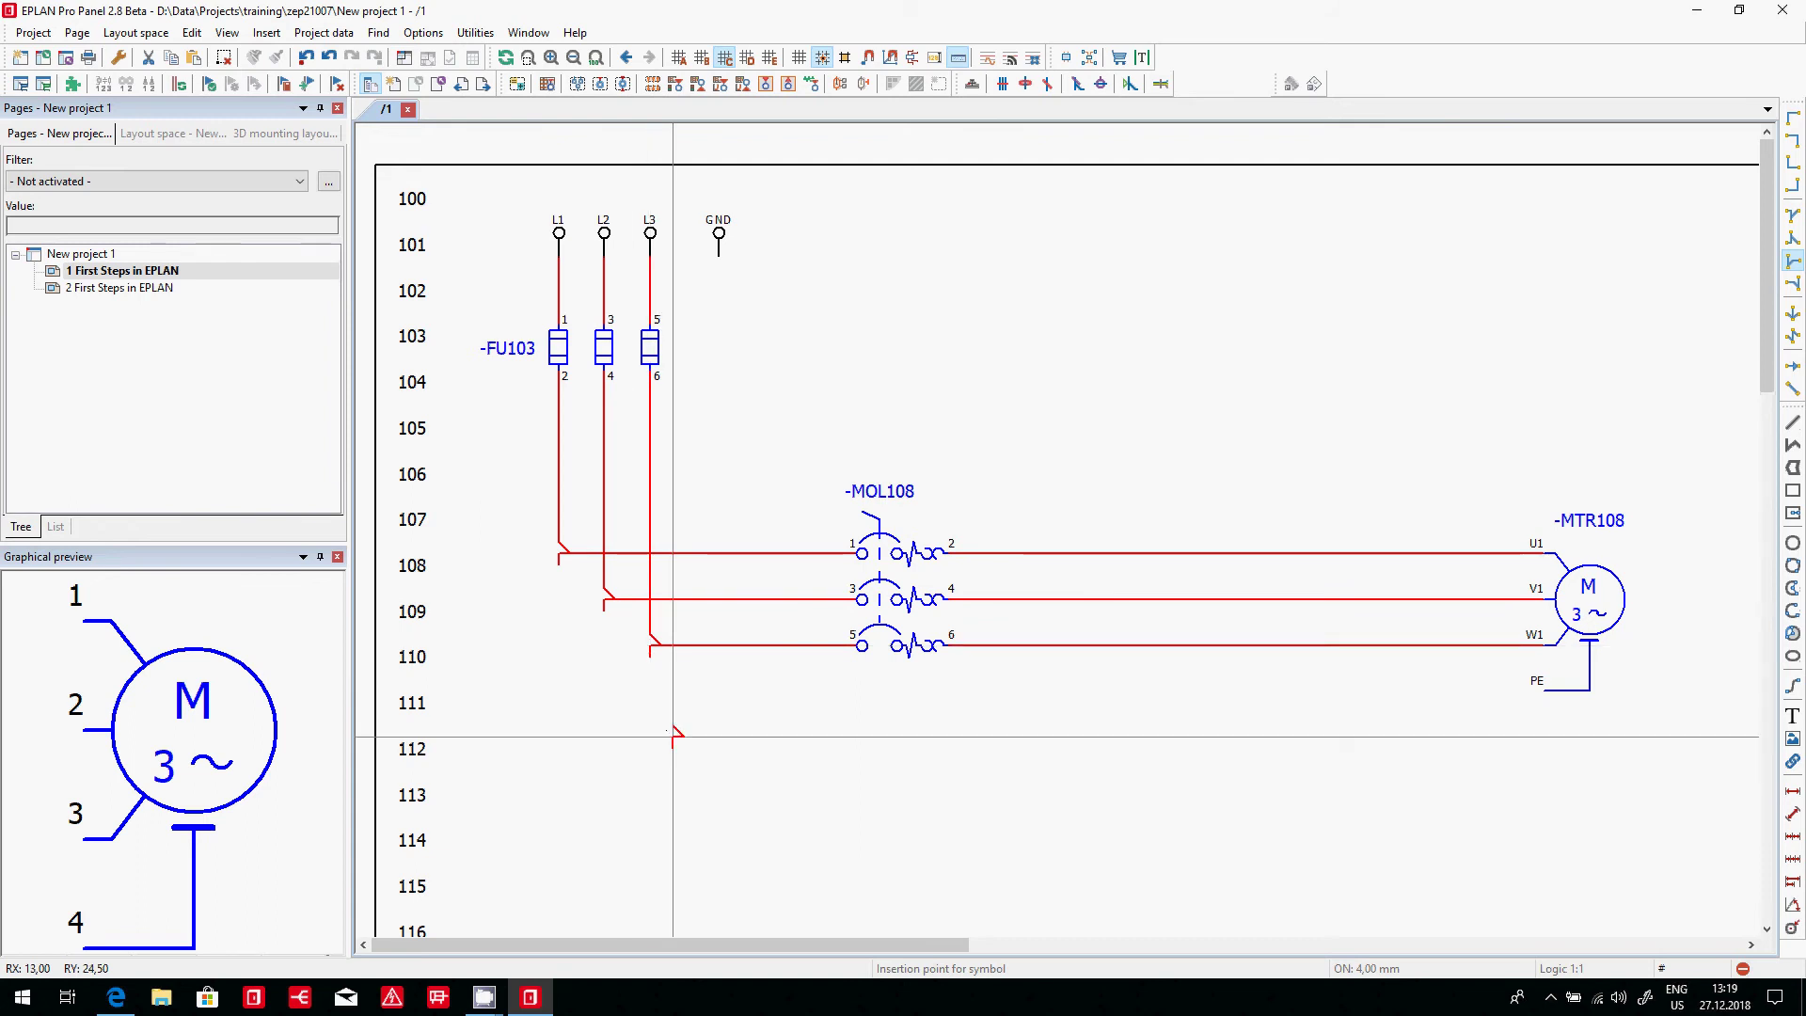
key("Escape")
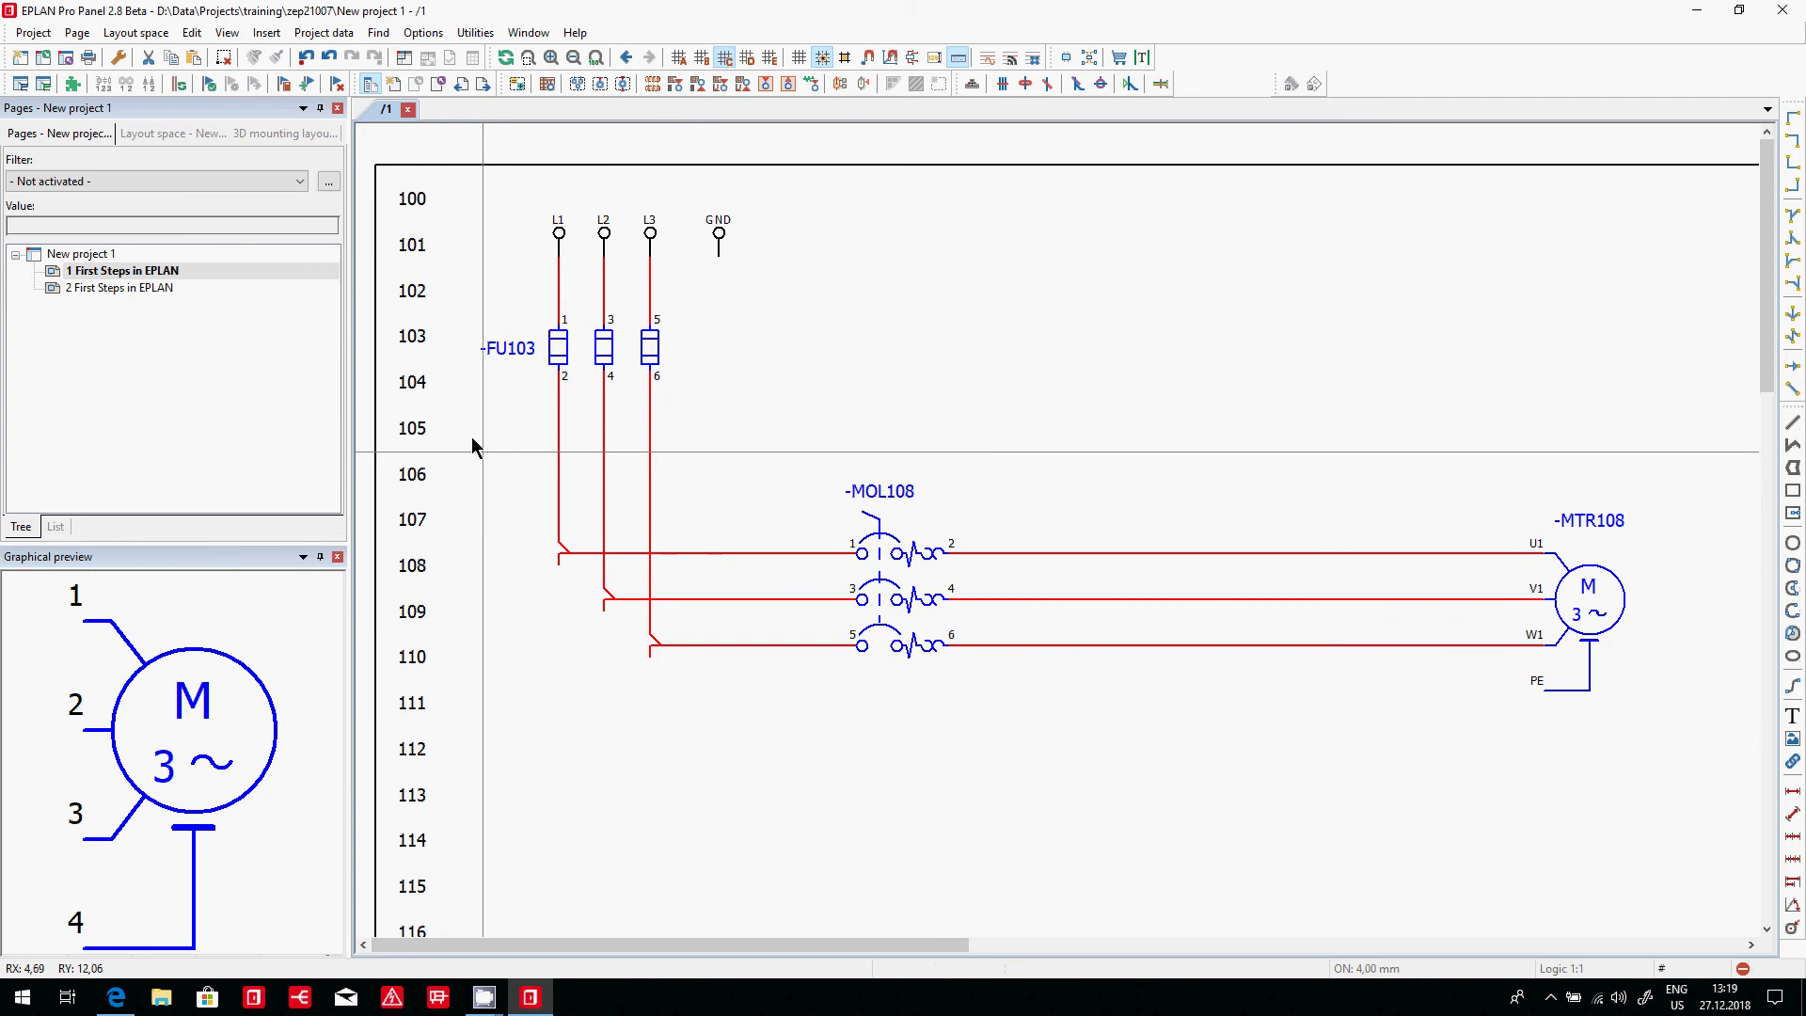
- Box-select the overload switch, motor and their connecting wires
scroll(472, 443, "down", 3)
scroll(490, 327, "down", 2)
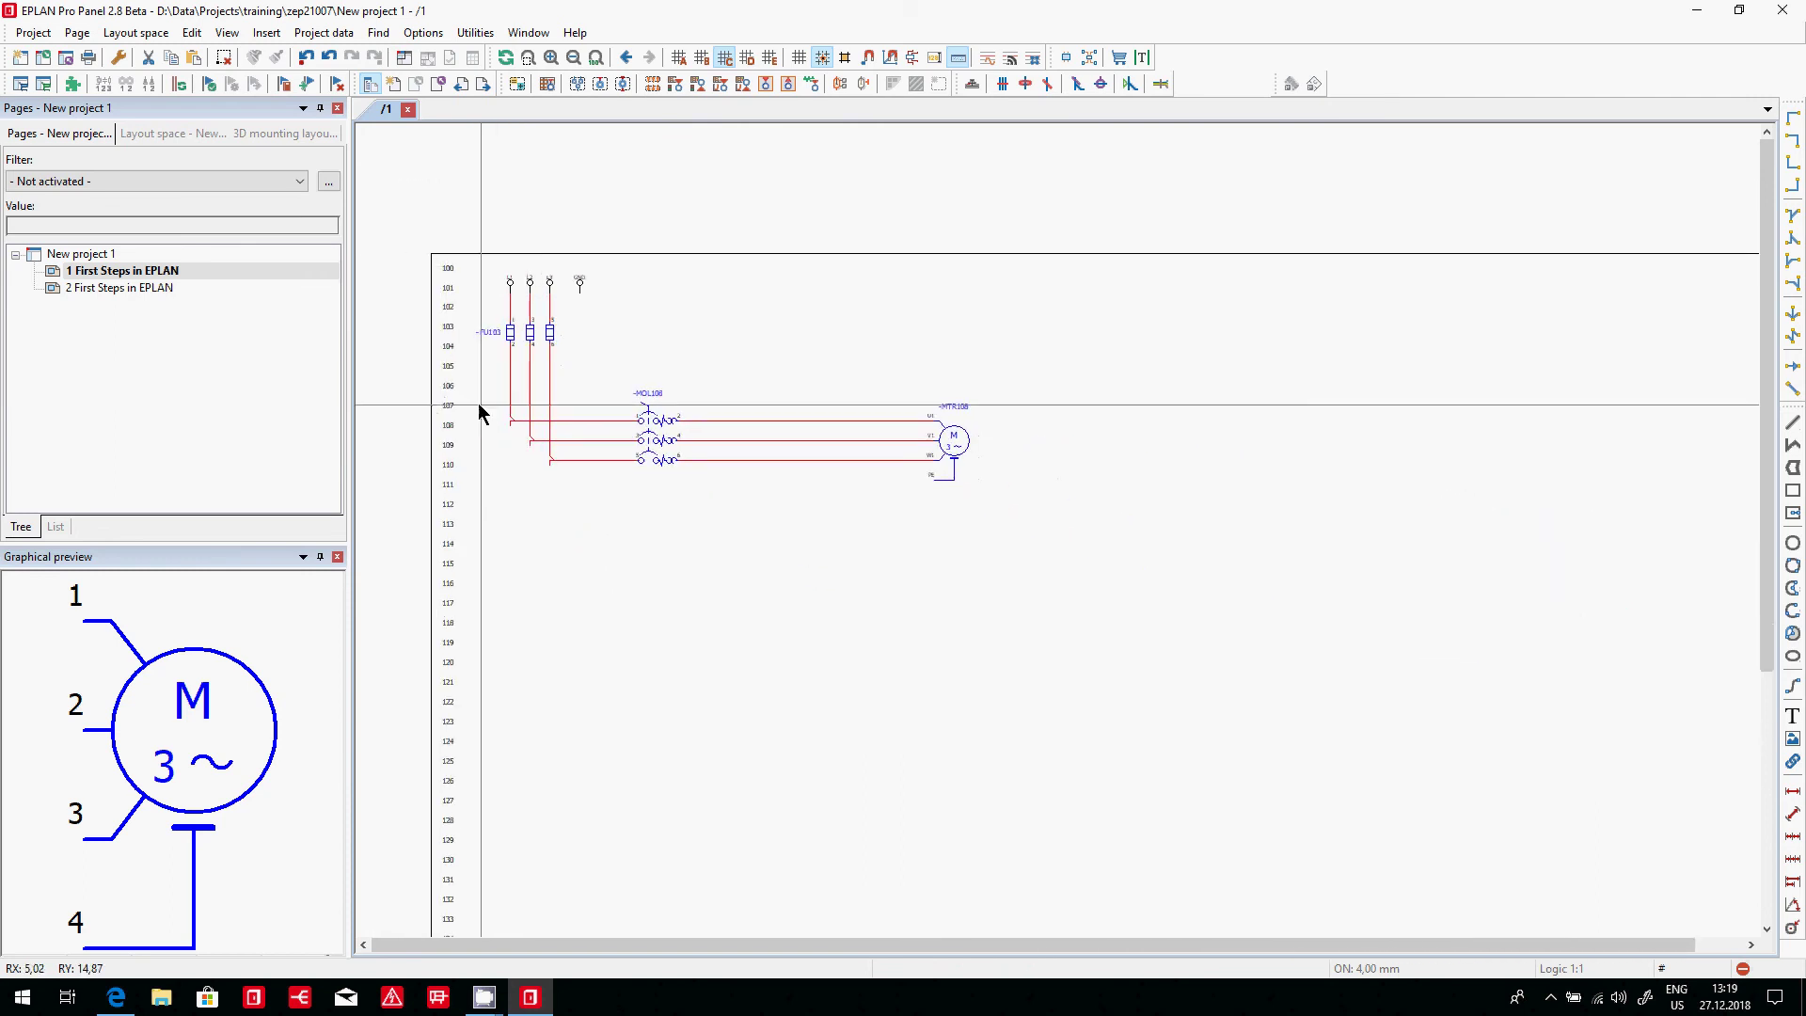
left_click_drag(479, 406, 1006, 620)
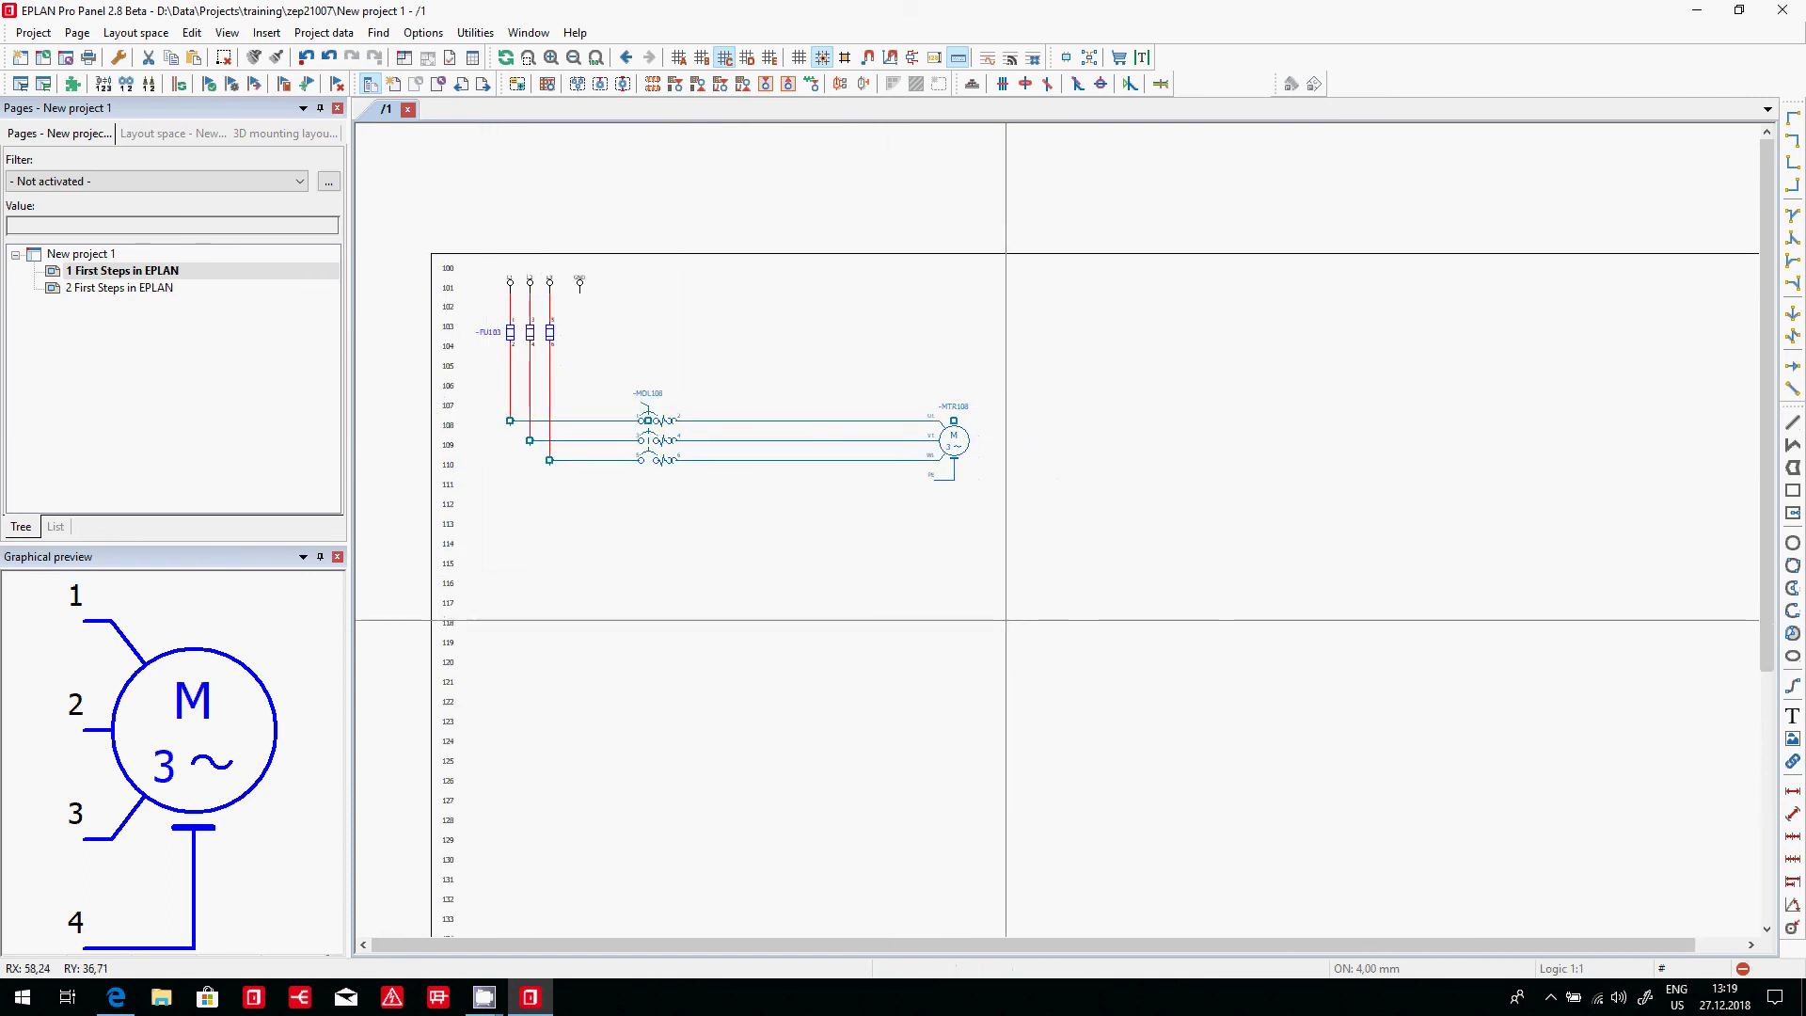
- Copy and paste the circuit at rows 128–130 using Number insertion mode, giving -MOL129 and -MTR129
key("ctrl+c")
key("ctrl+v")
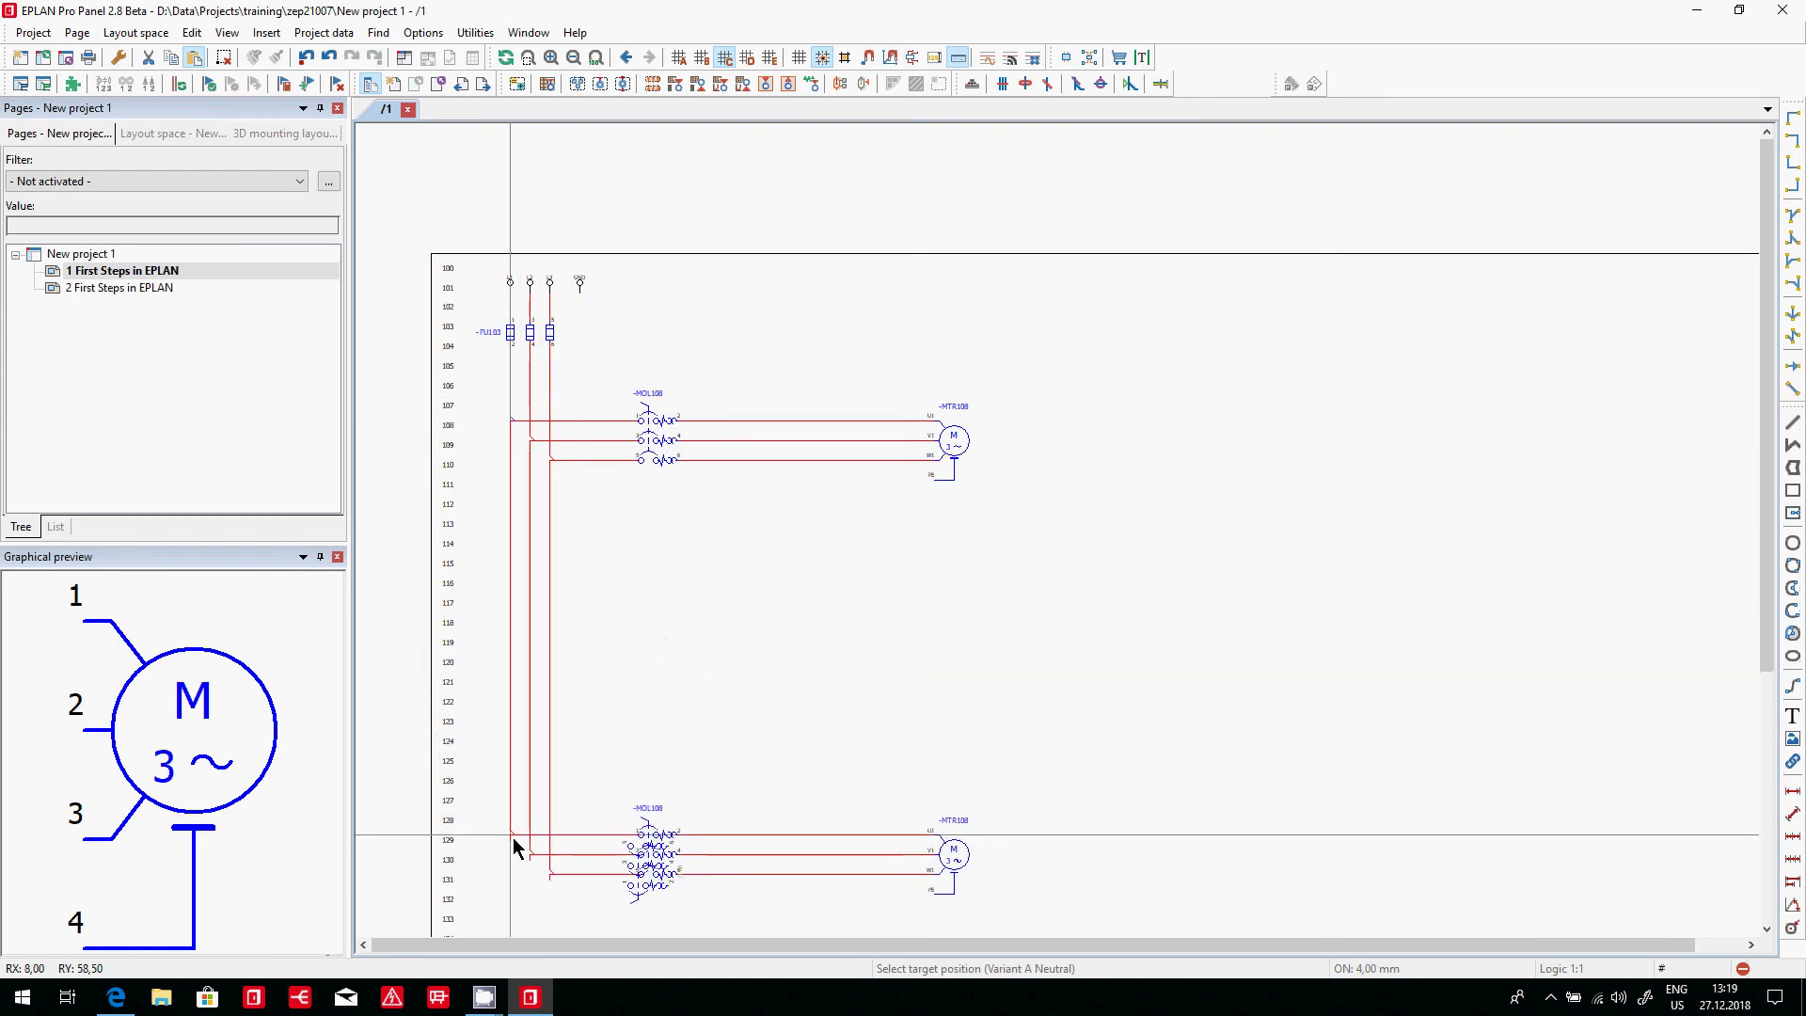
left_click(510, 833)
left_click(811, 415)
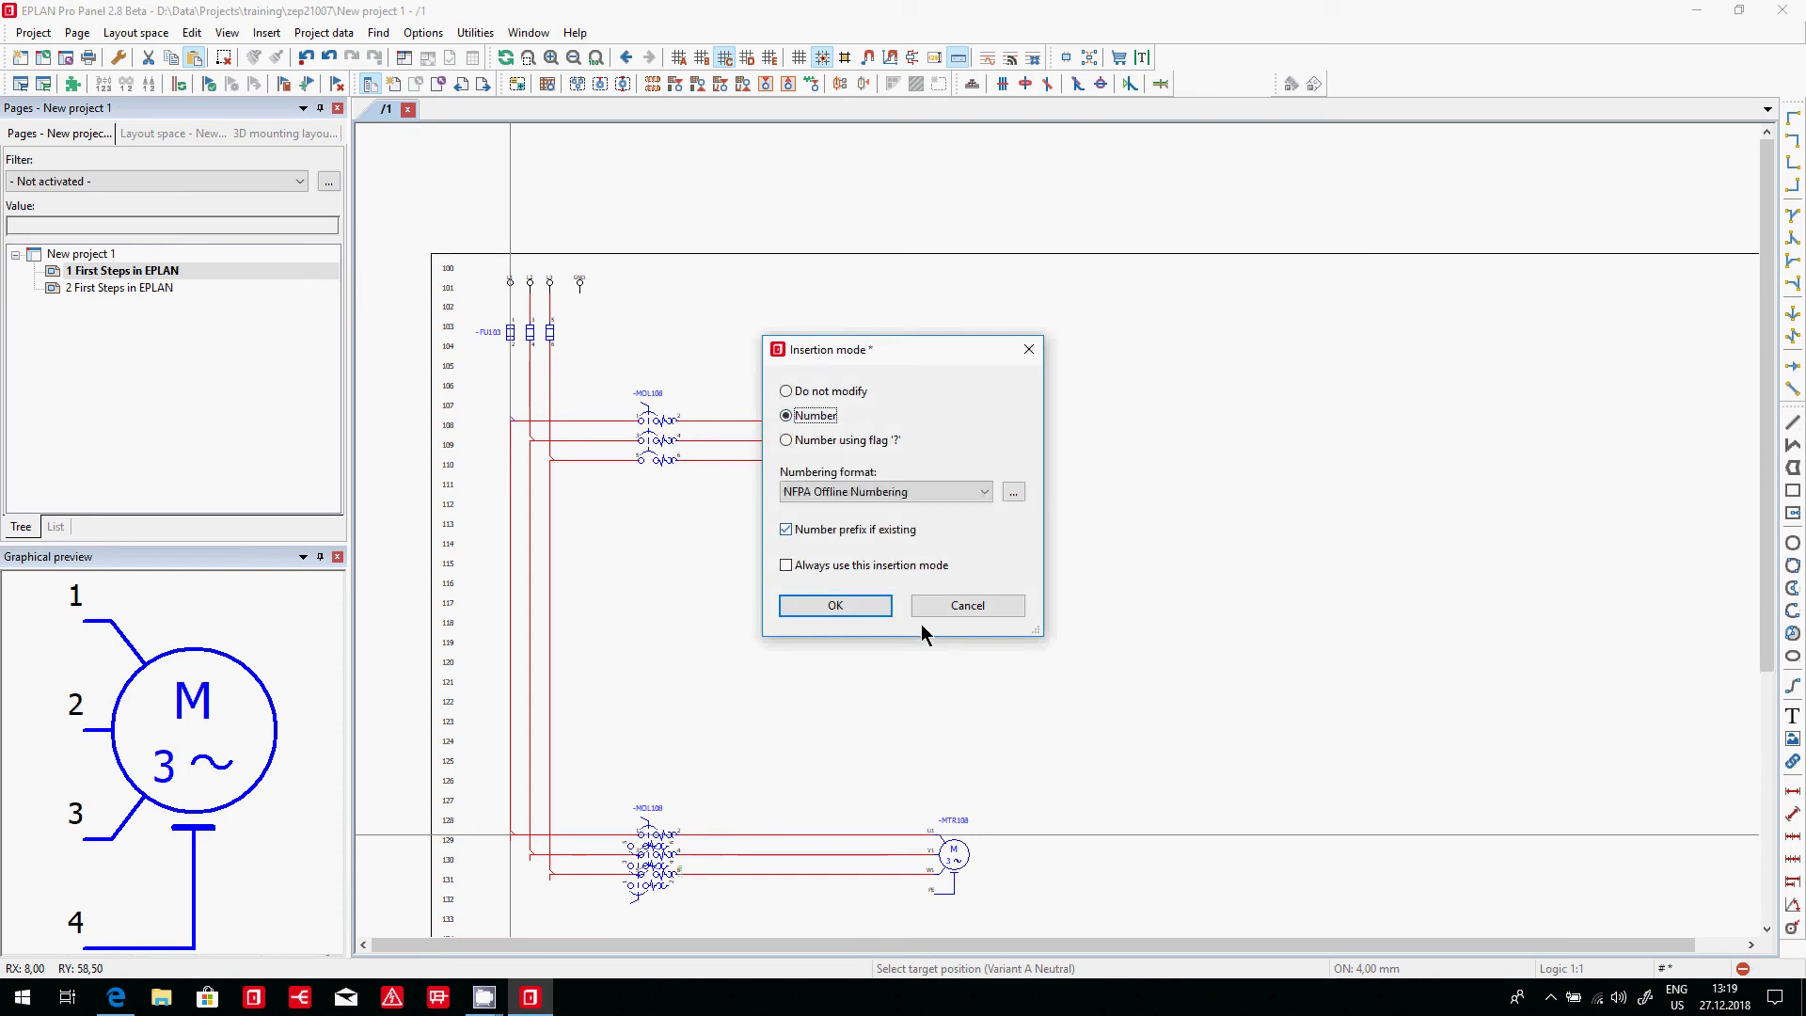
left_click(865, 608)
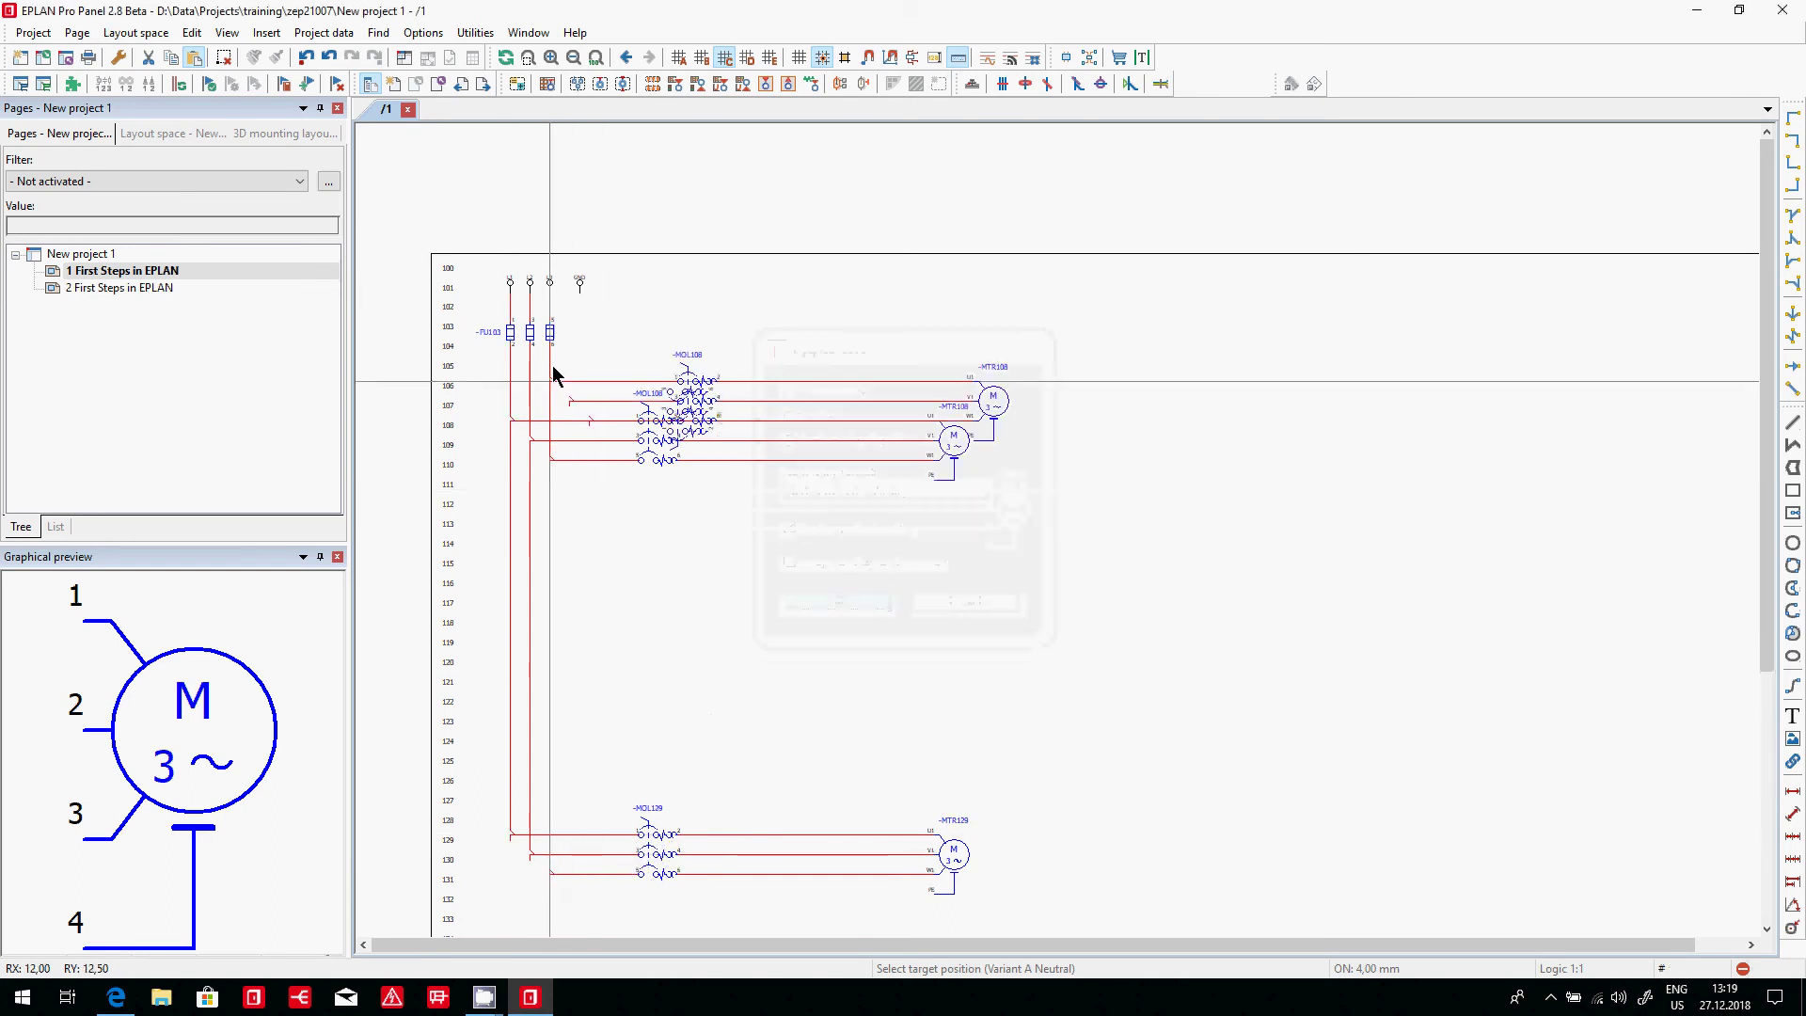
scroll(565, 314, "down", 3)
scroll(573, 322, "down", 2)
scroll(513, 752, "up", 2)
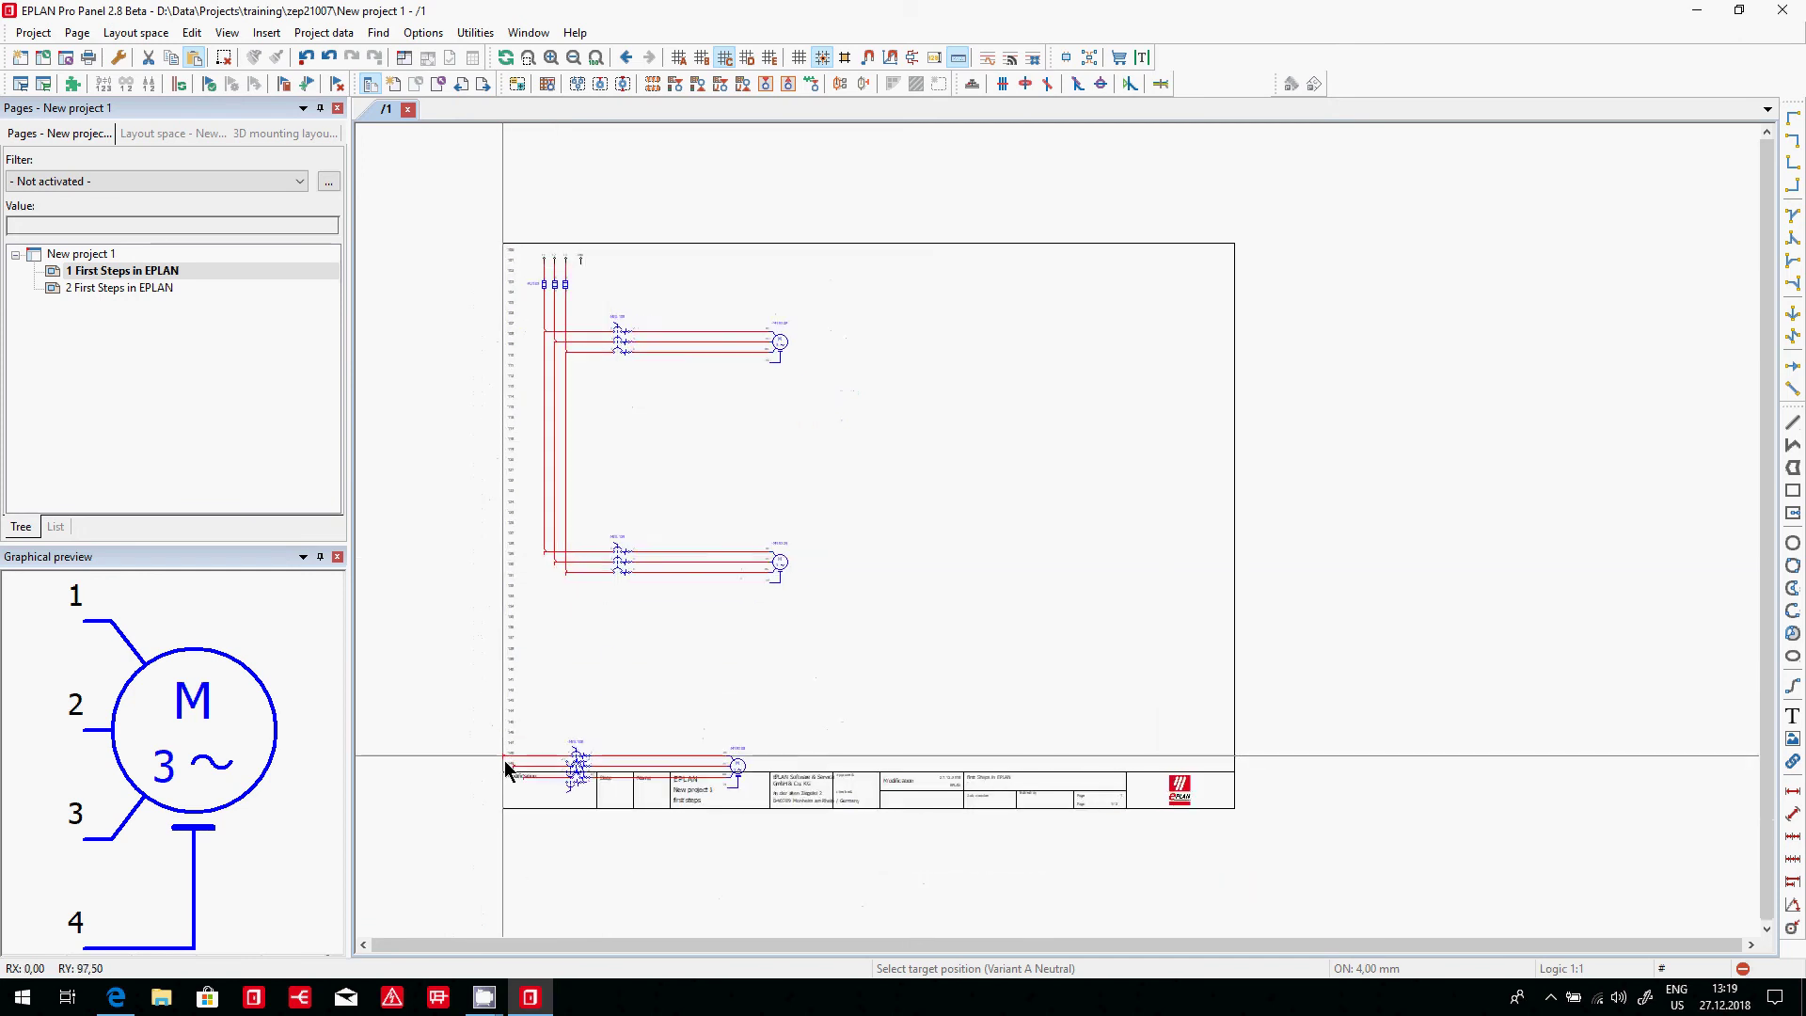
scroll(549, 722, "up", 1)
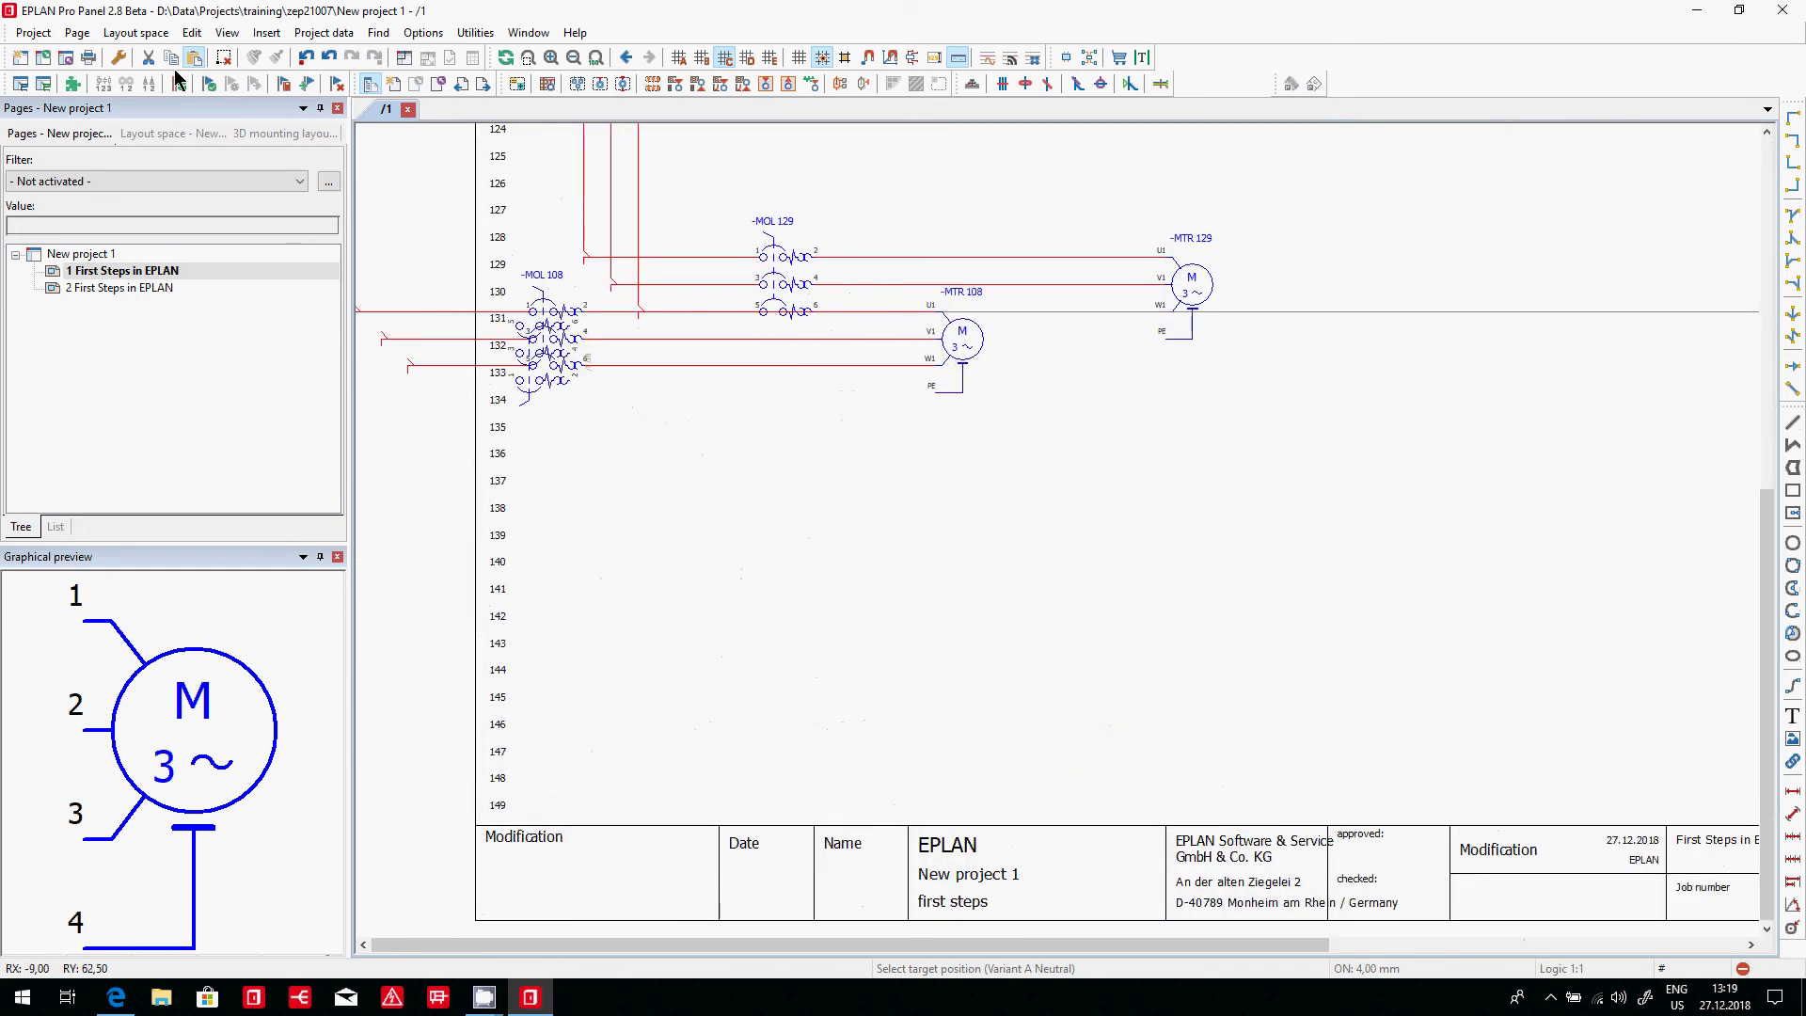
- Place a downward interruption point named L1 on the first line at row 147
left_click(267, 34)
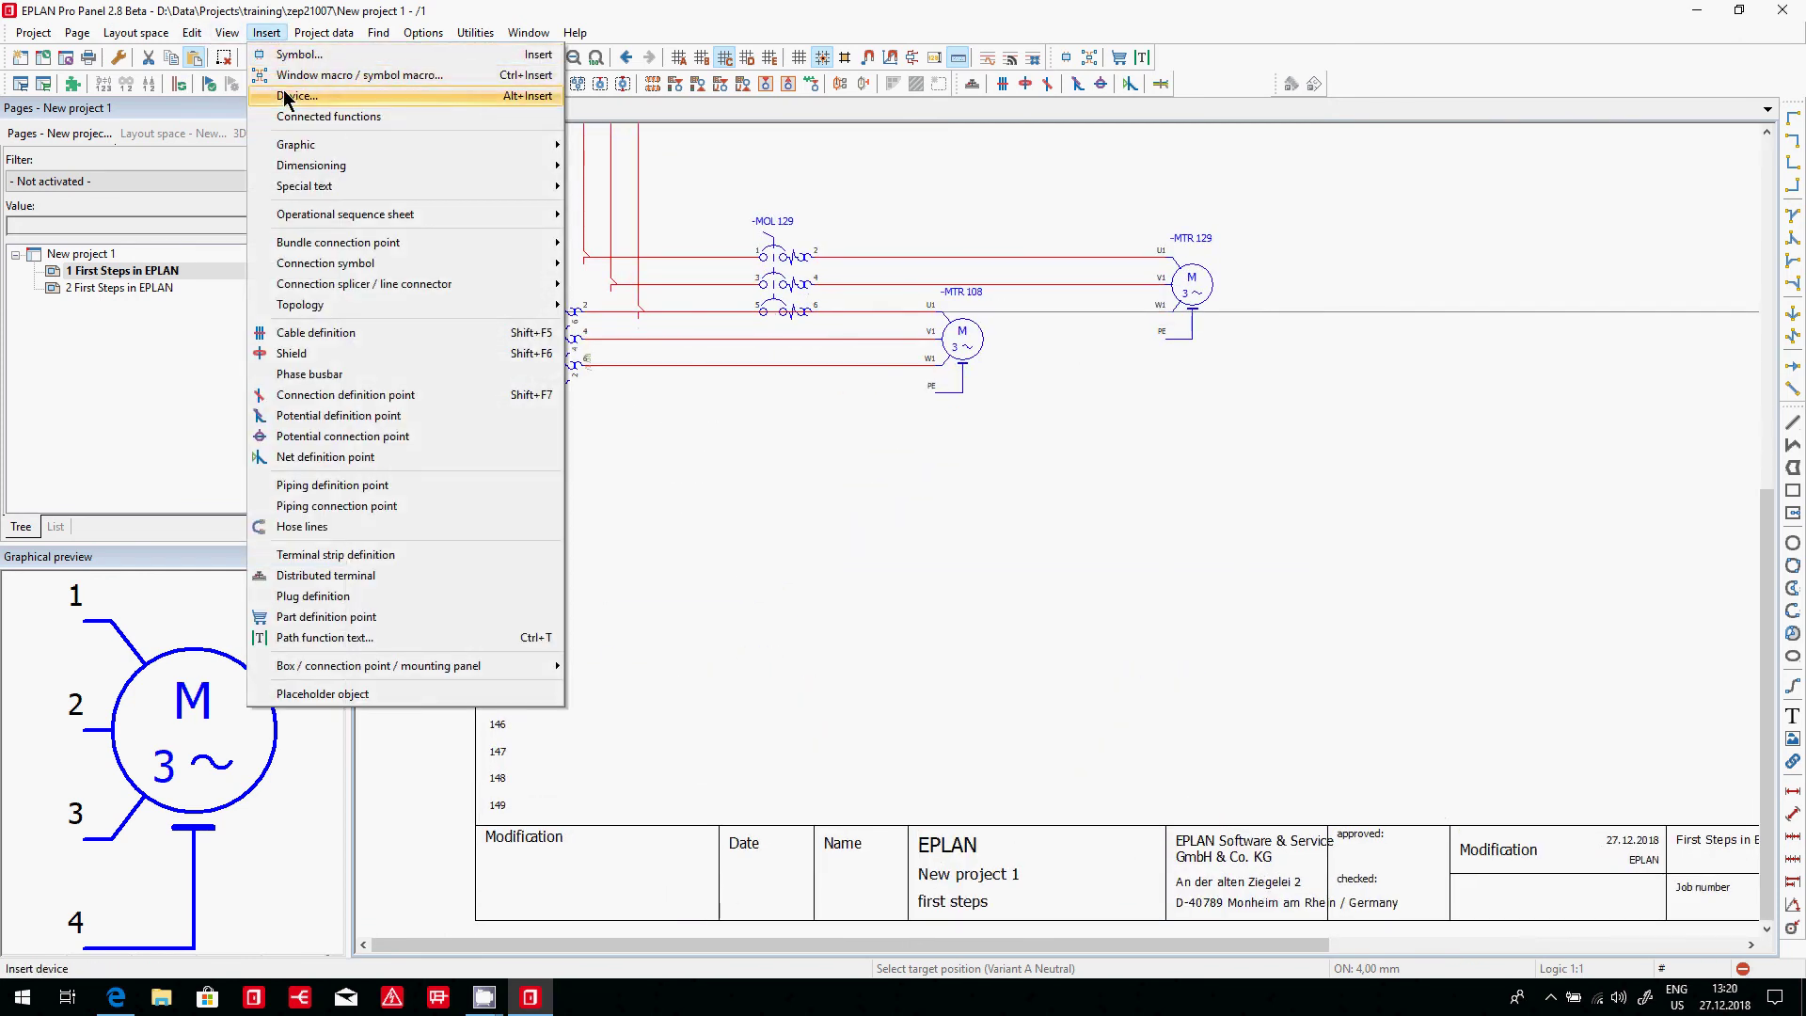
mouse_move(385, 267)
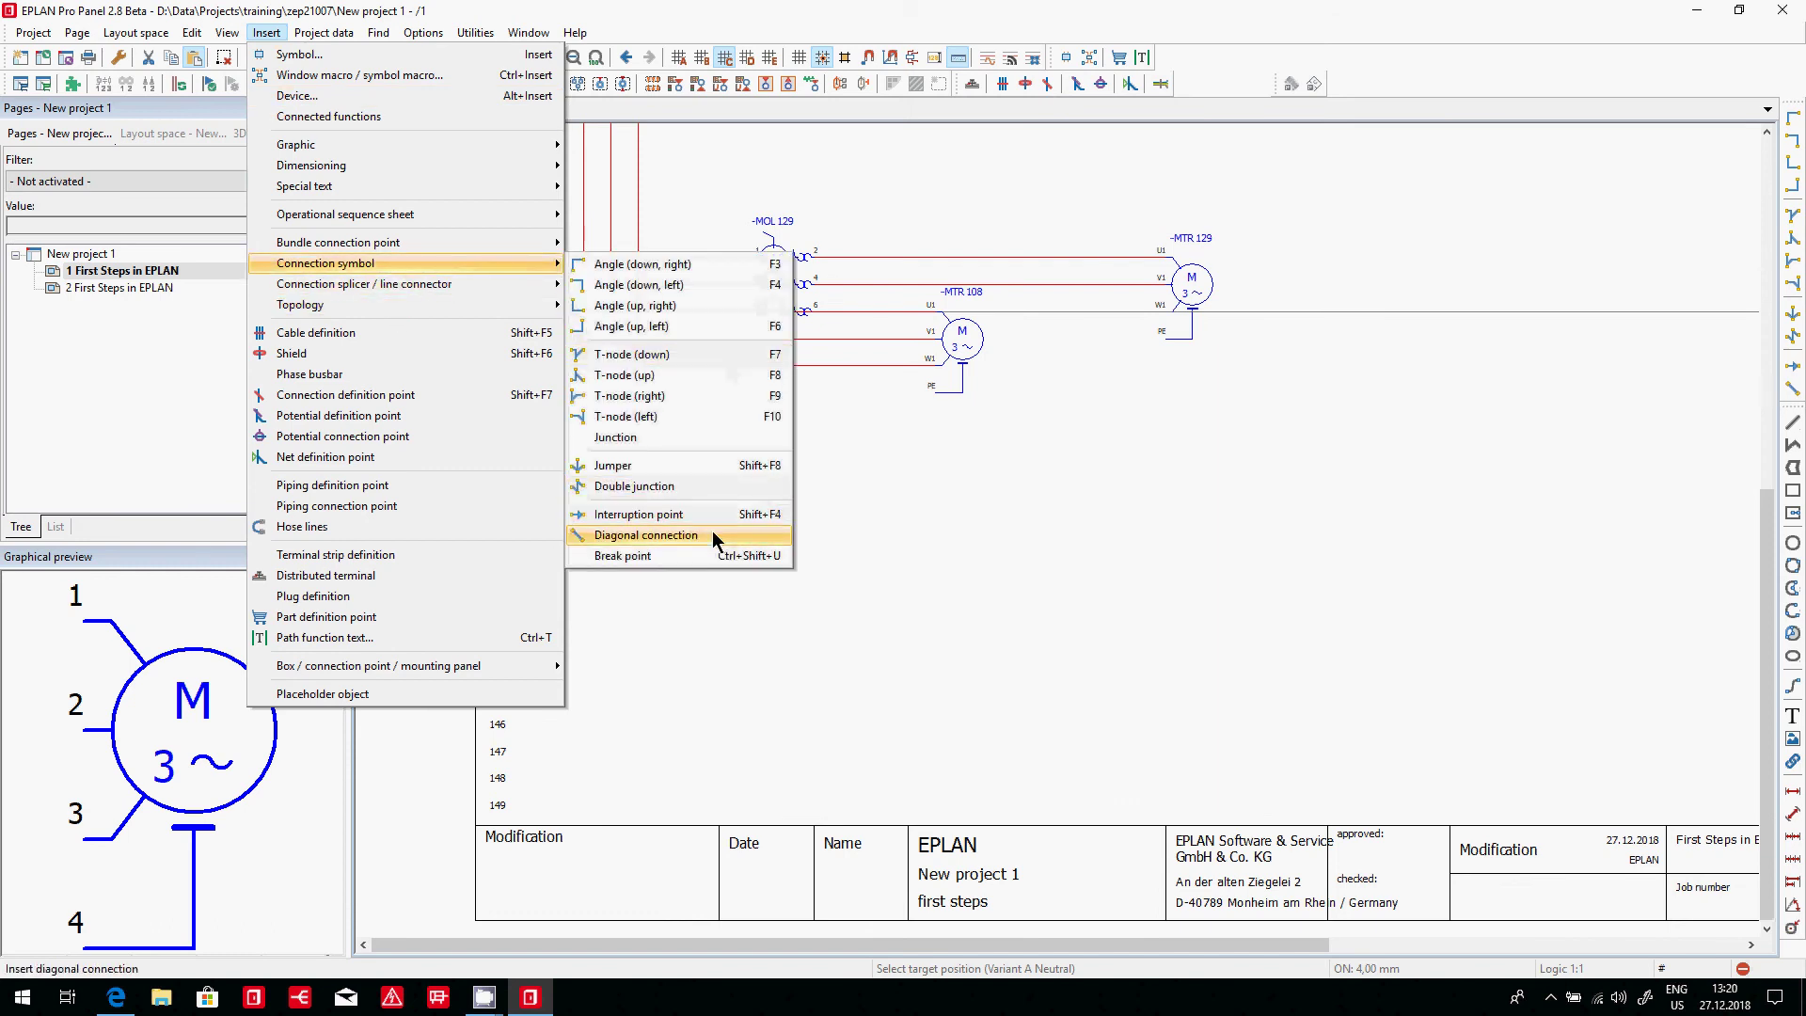
left_click(649, 515)
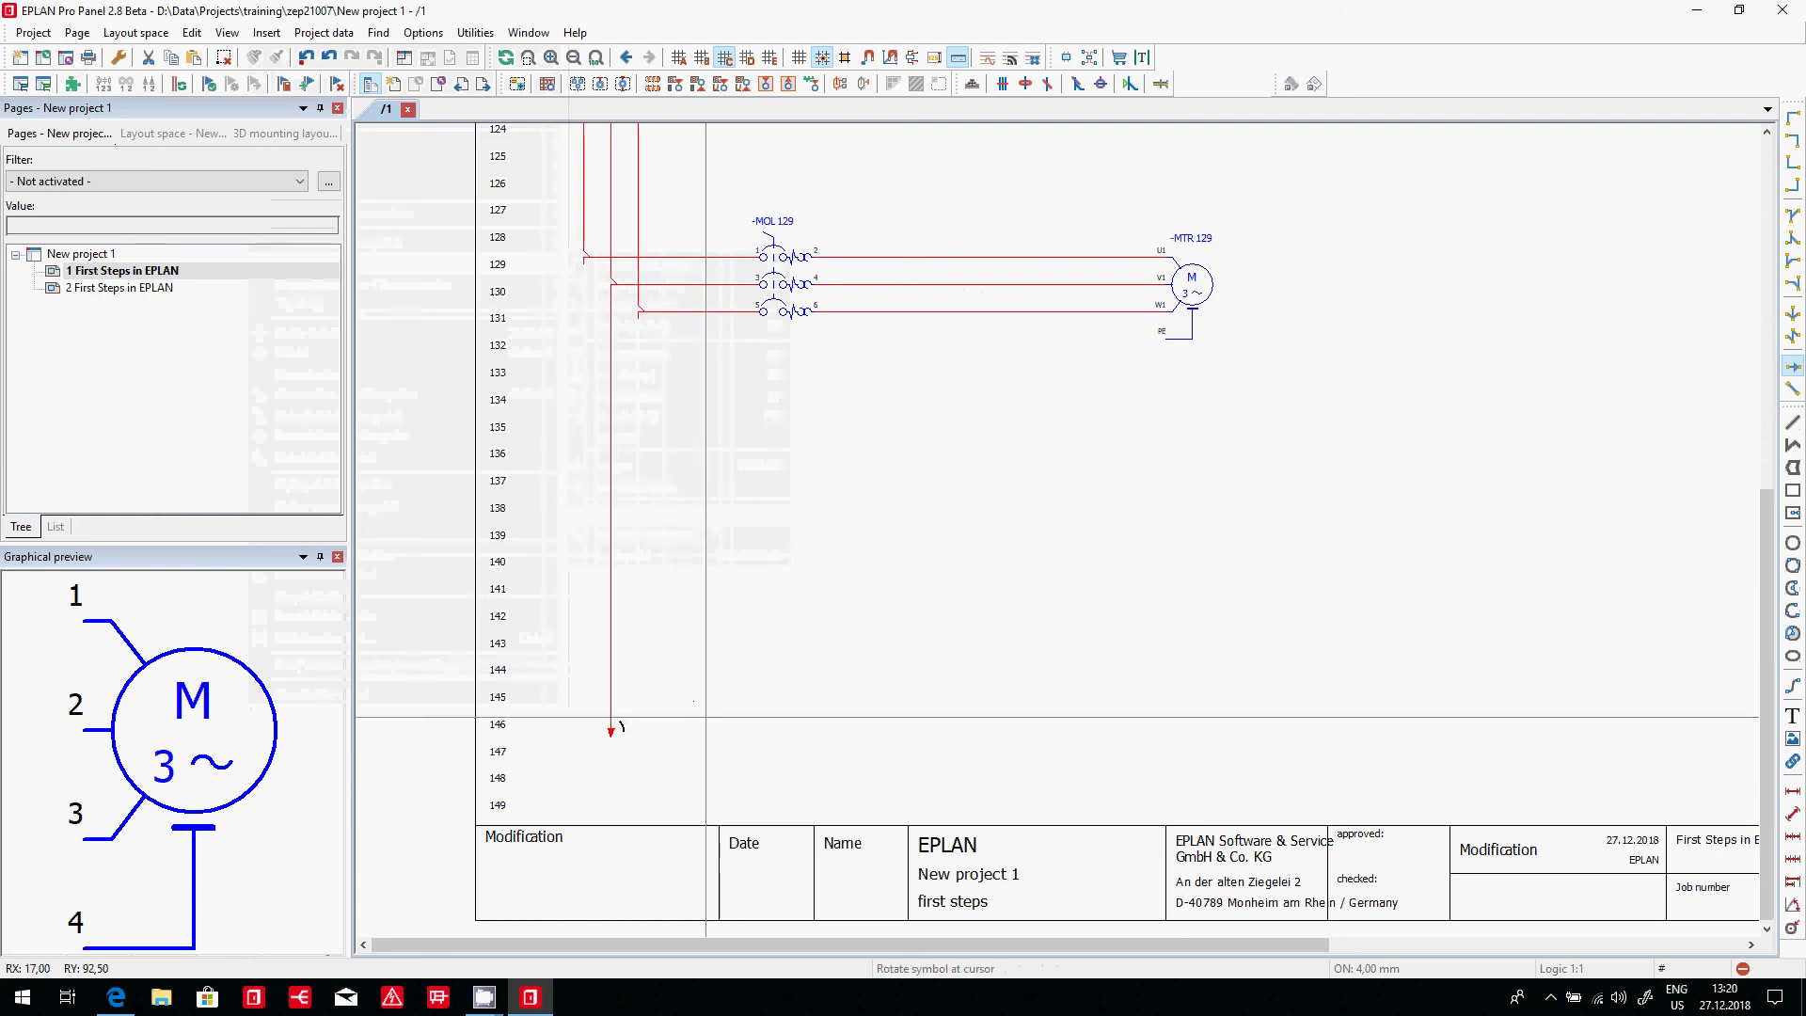
left_click_drag(612, 730, 651, 717)
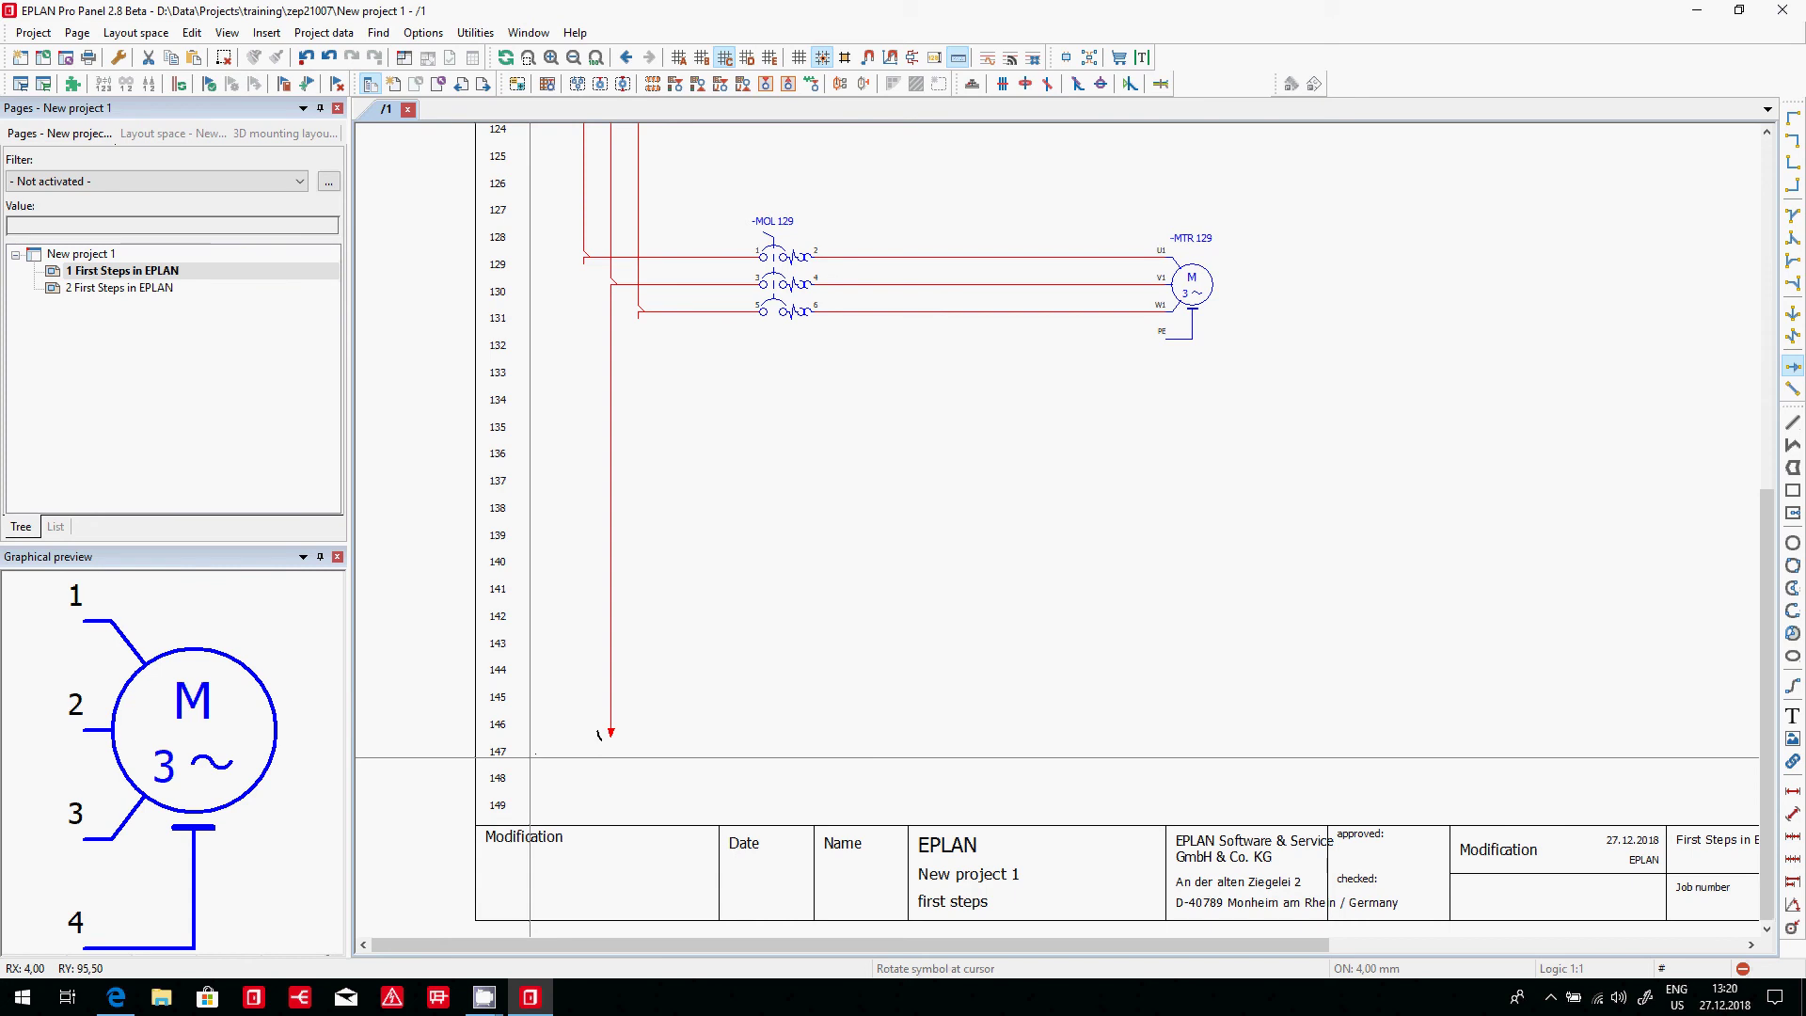
key("ctrl")
left_click(583, 745)
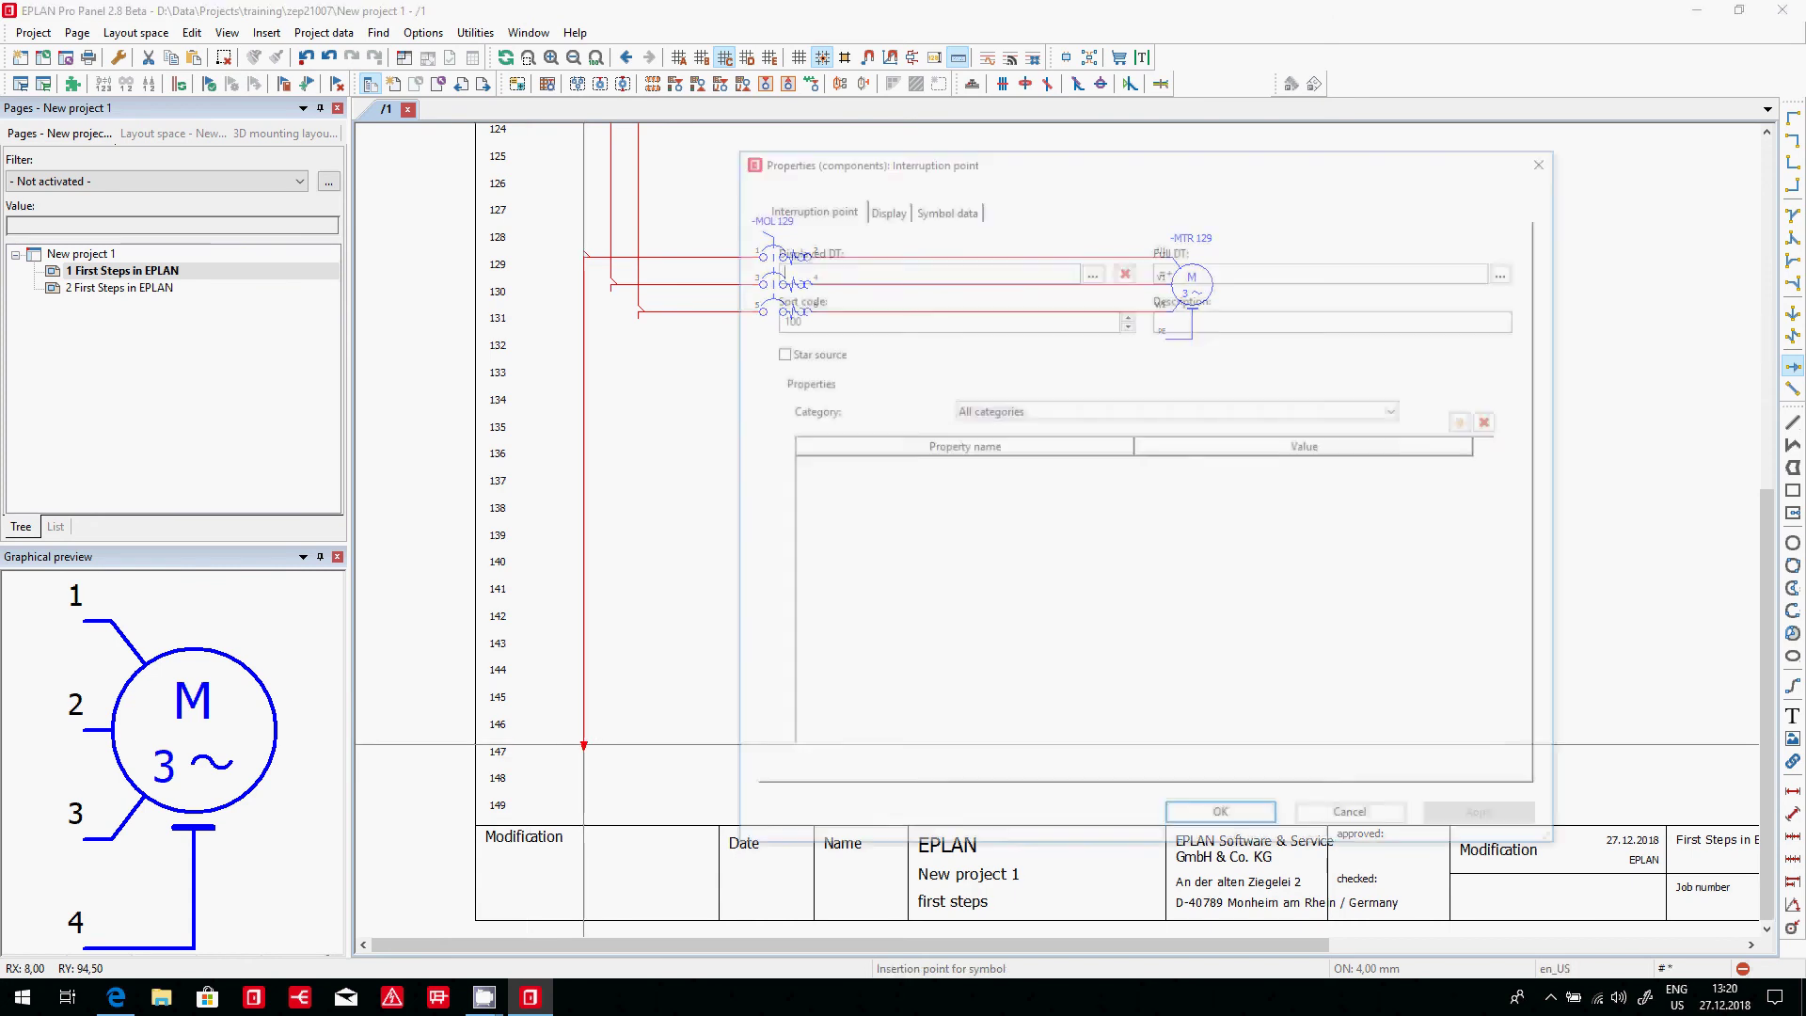
key("Return")
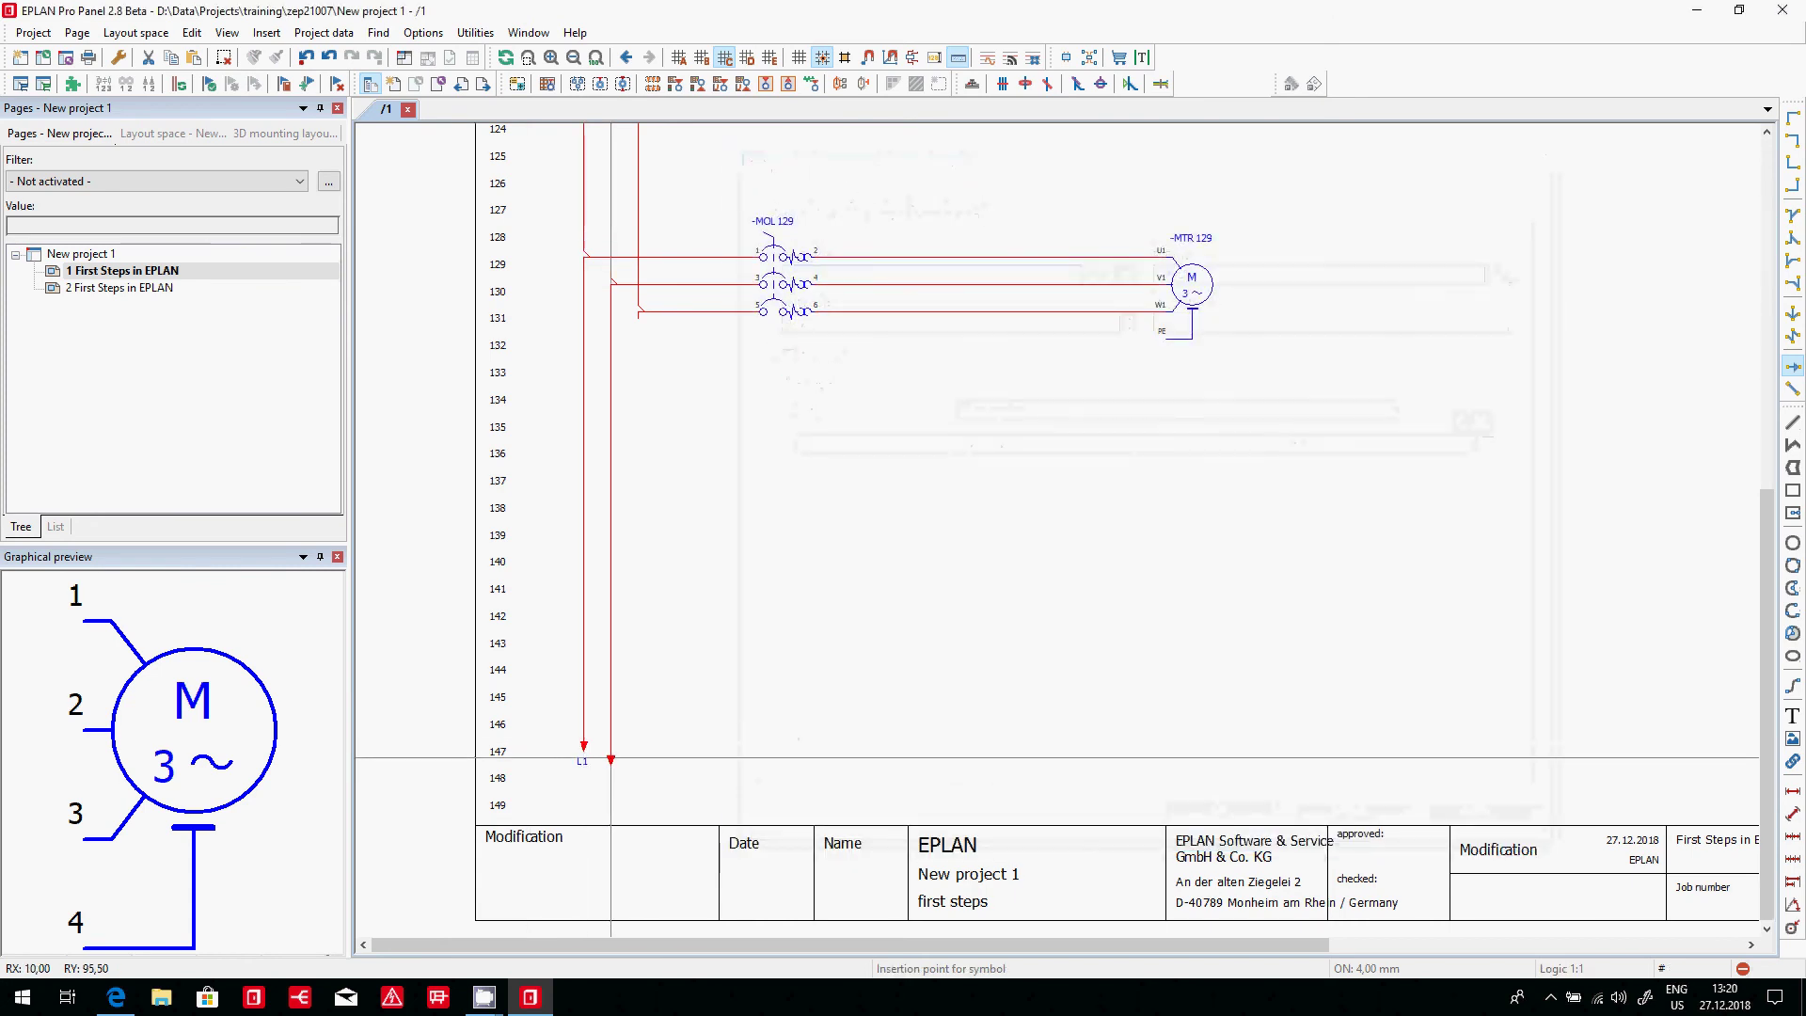
- Add interruption points L2 and L3 on the remaining lines at row 147
left_click(611, 745)
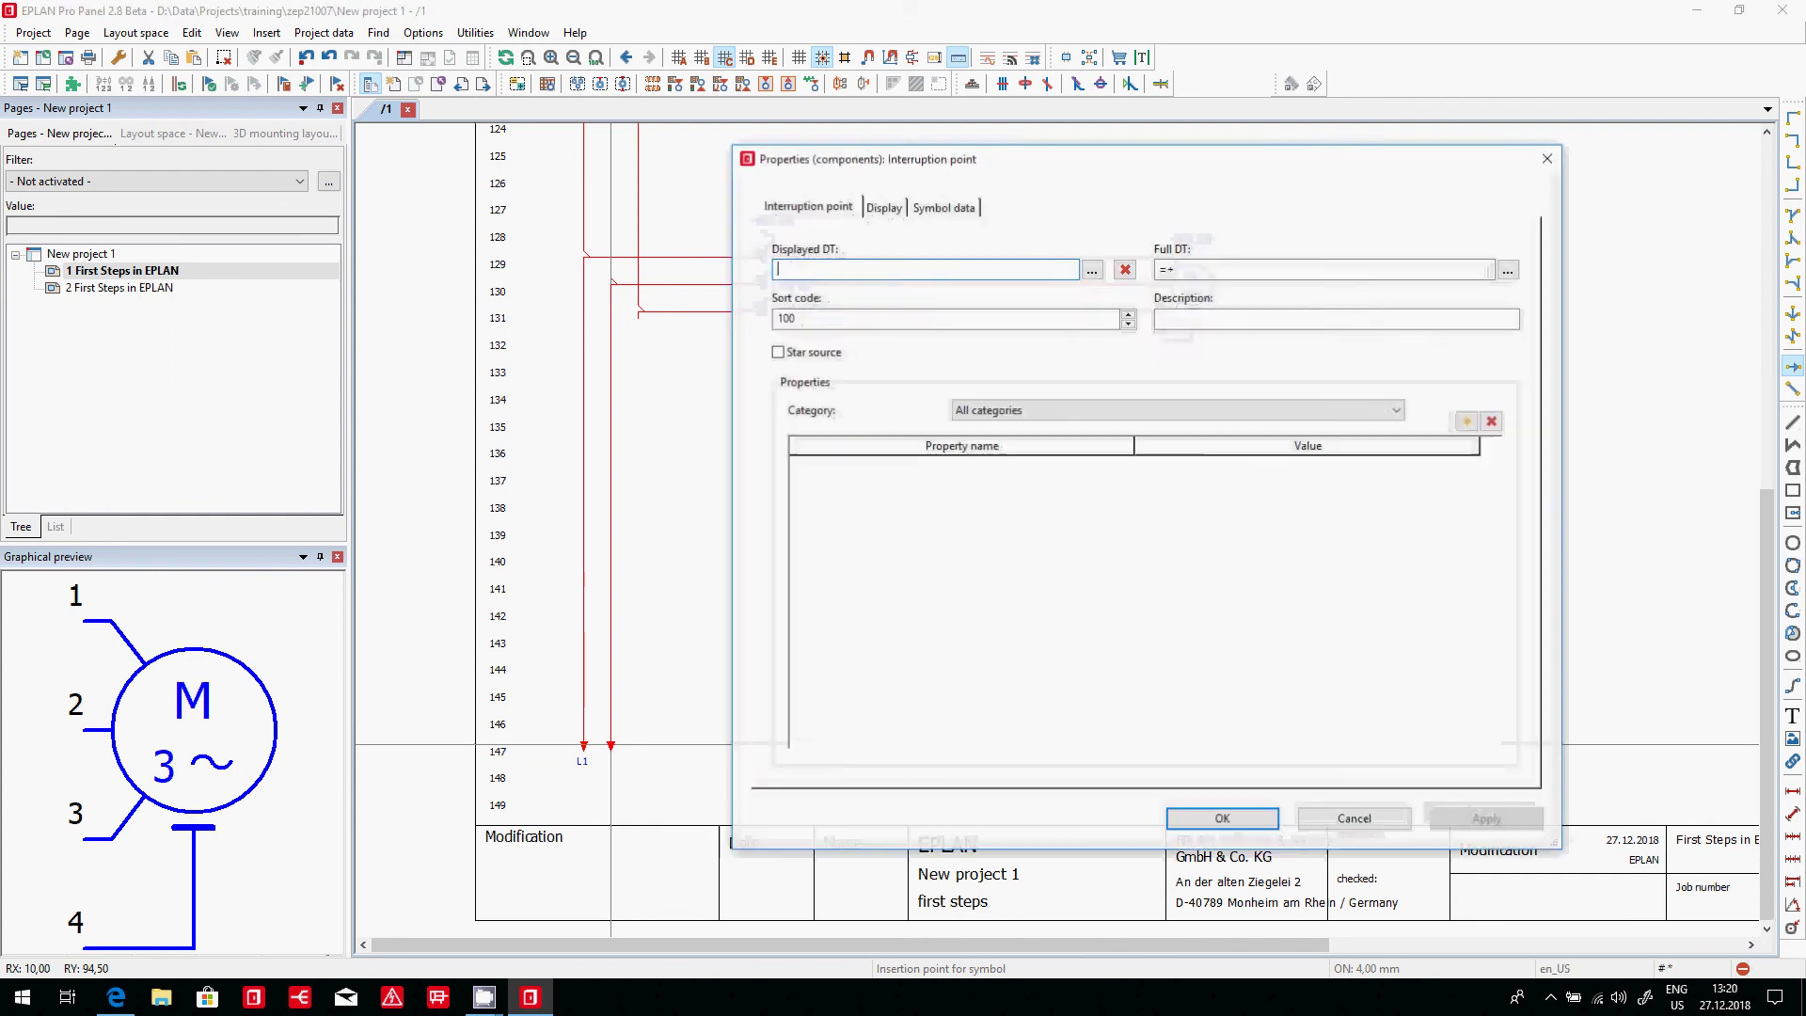
type("L2")
key("Return")
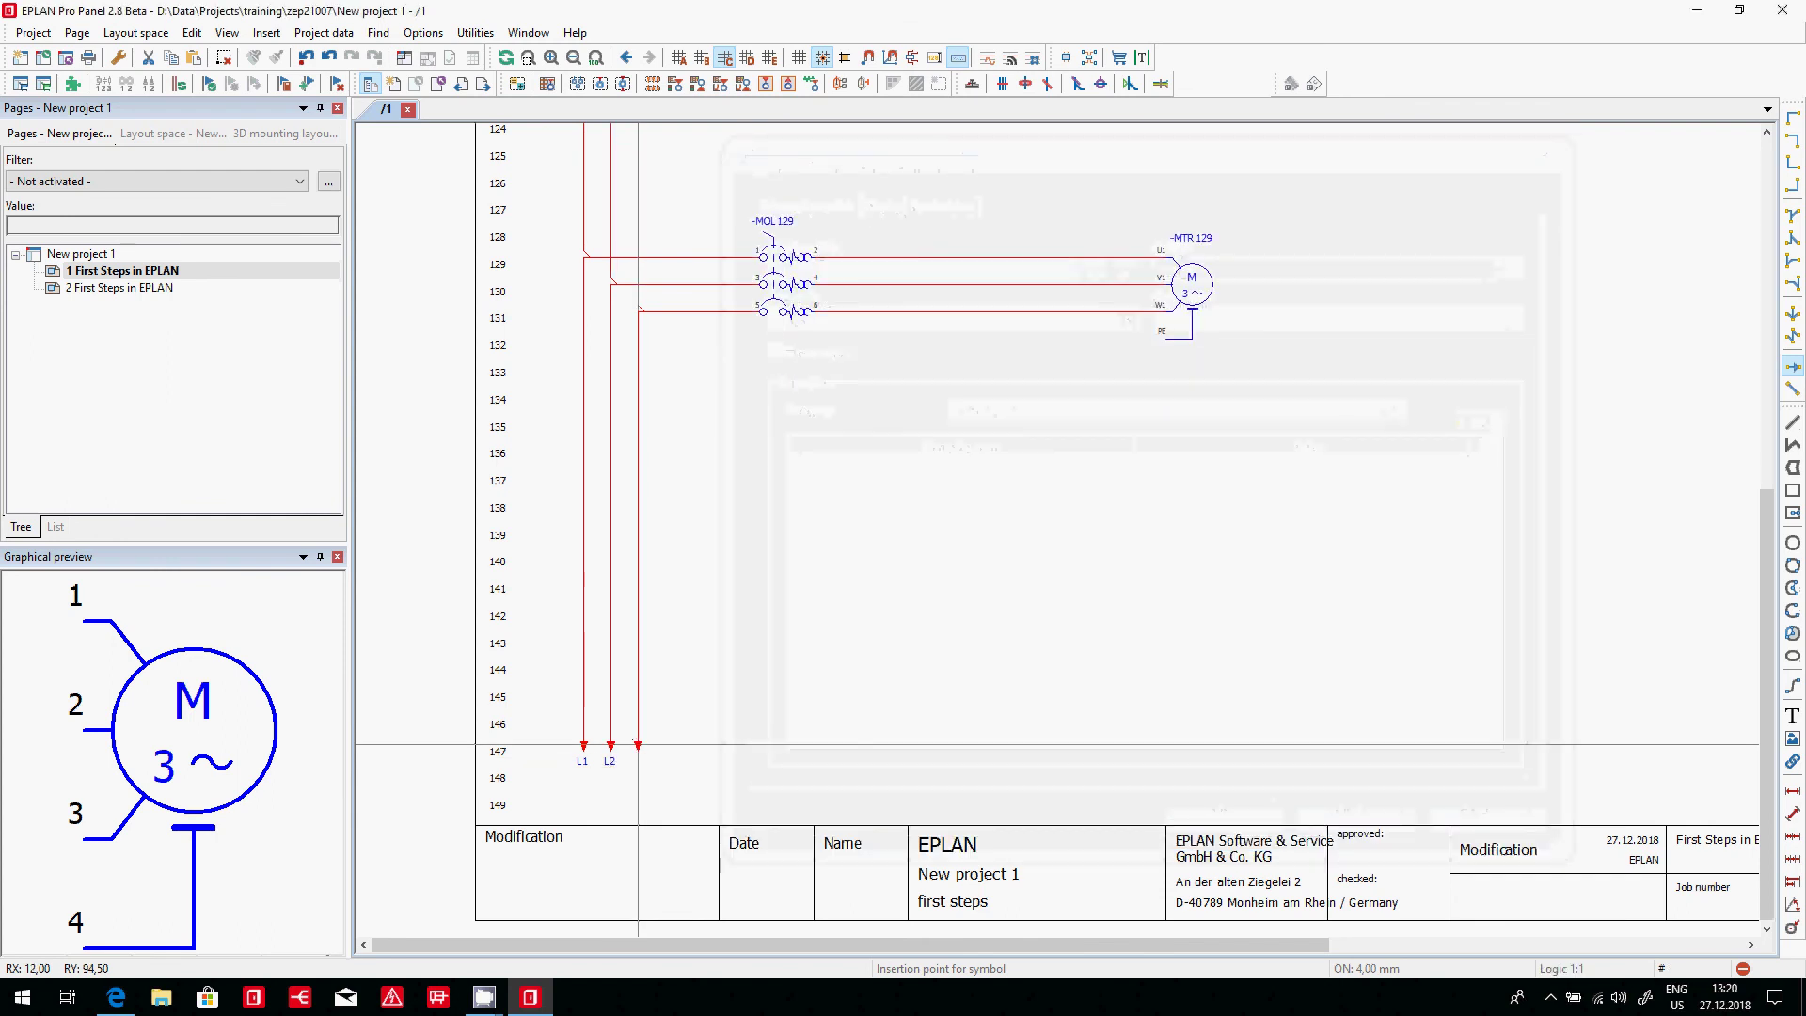
left_click(638, 745)
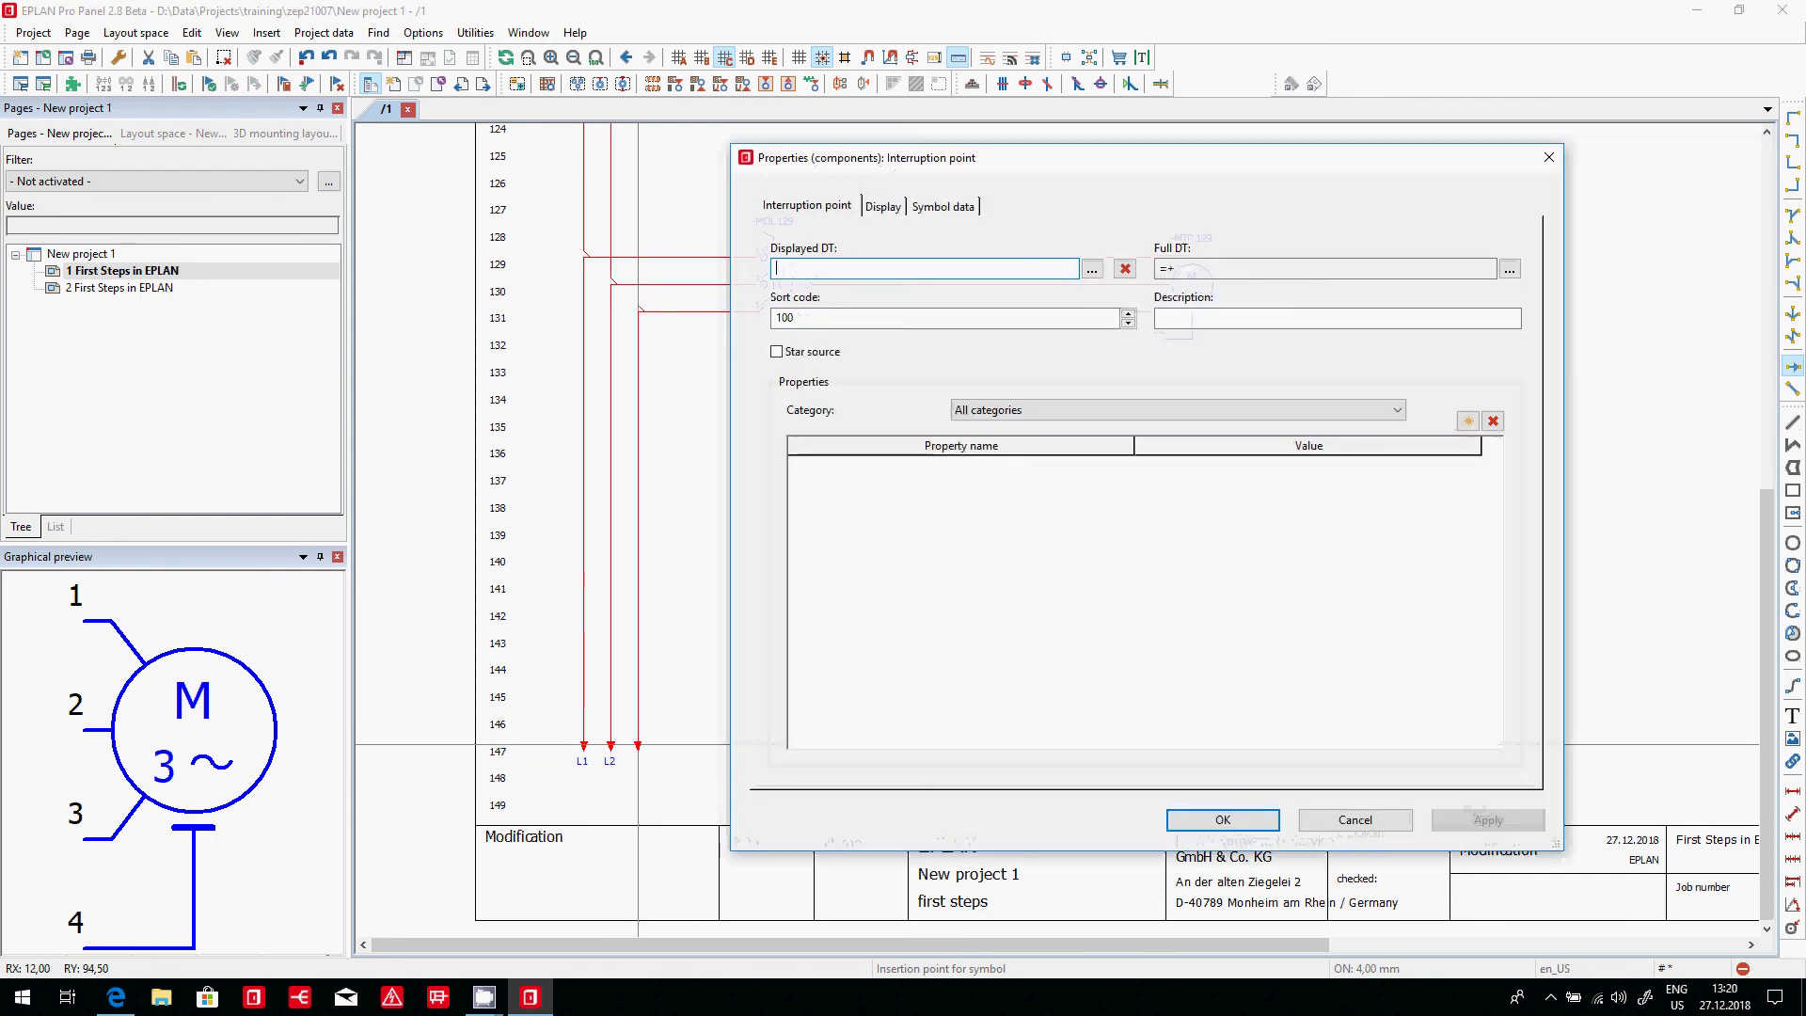
type("L3")
key("Return")
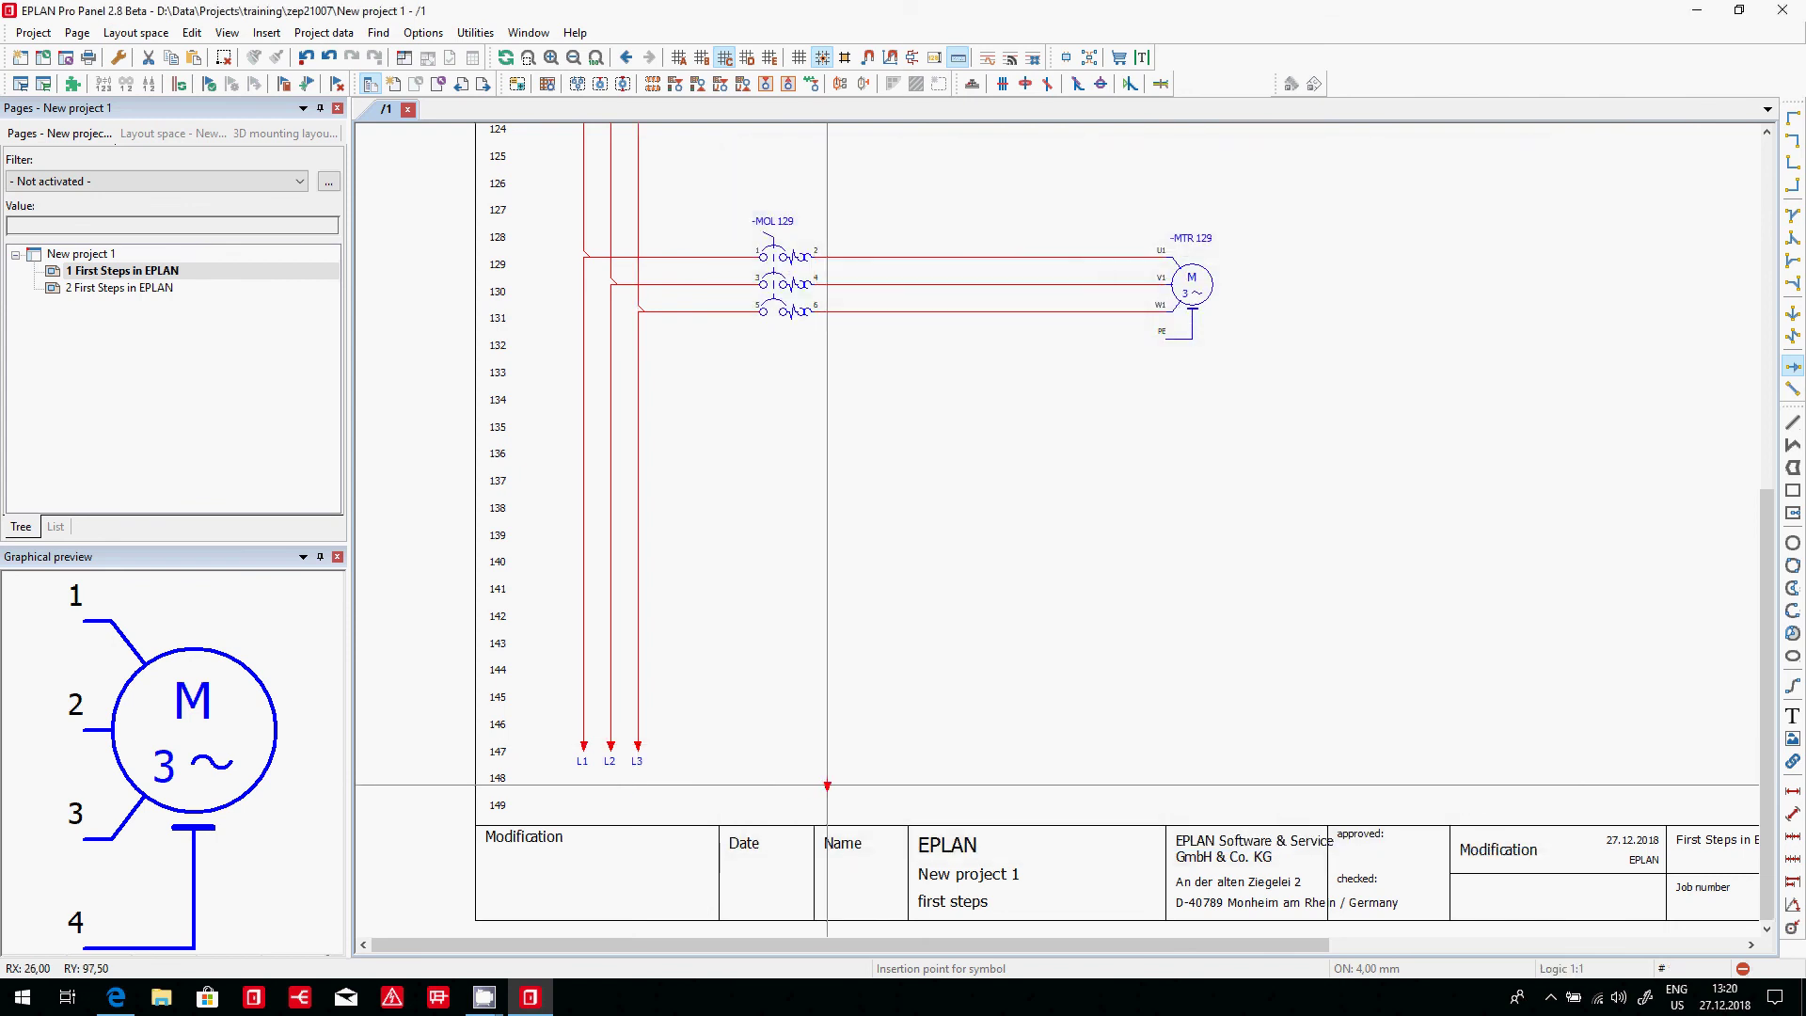
- Open page 2 and zoom to show the whole page
double_click(143, 287)
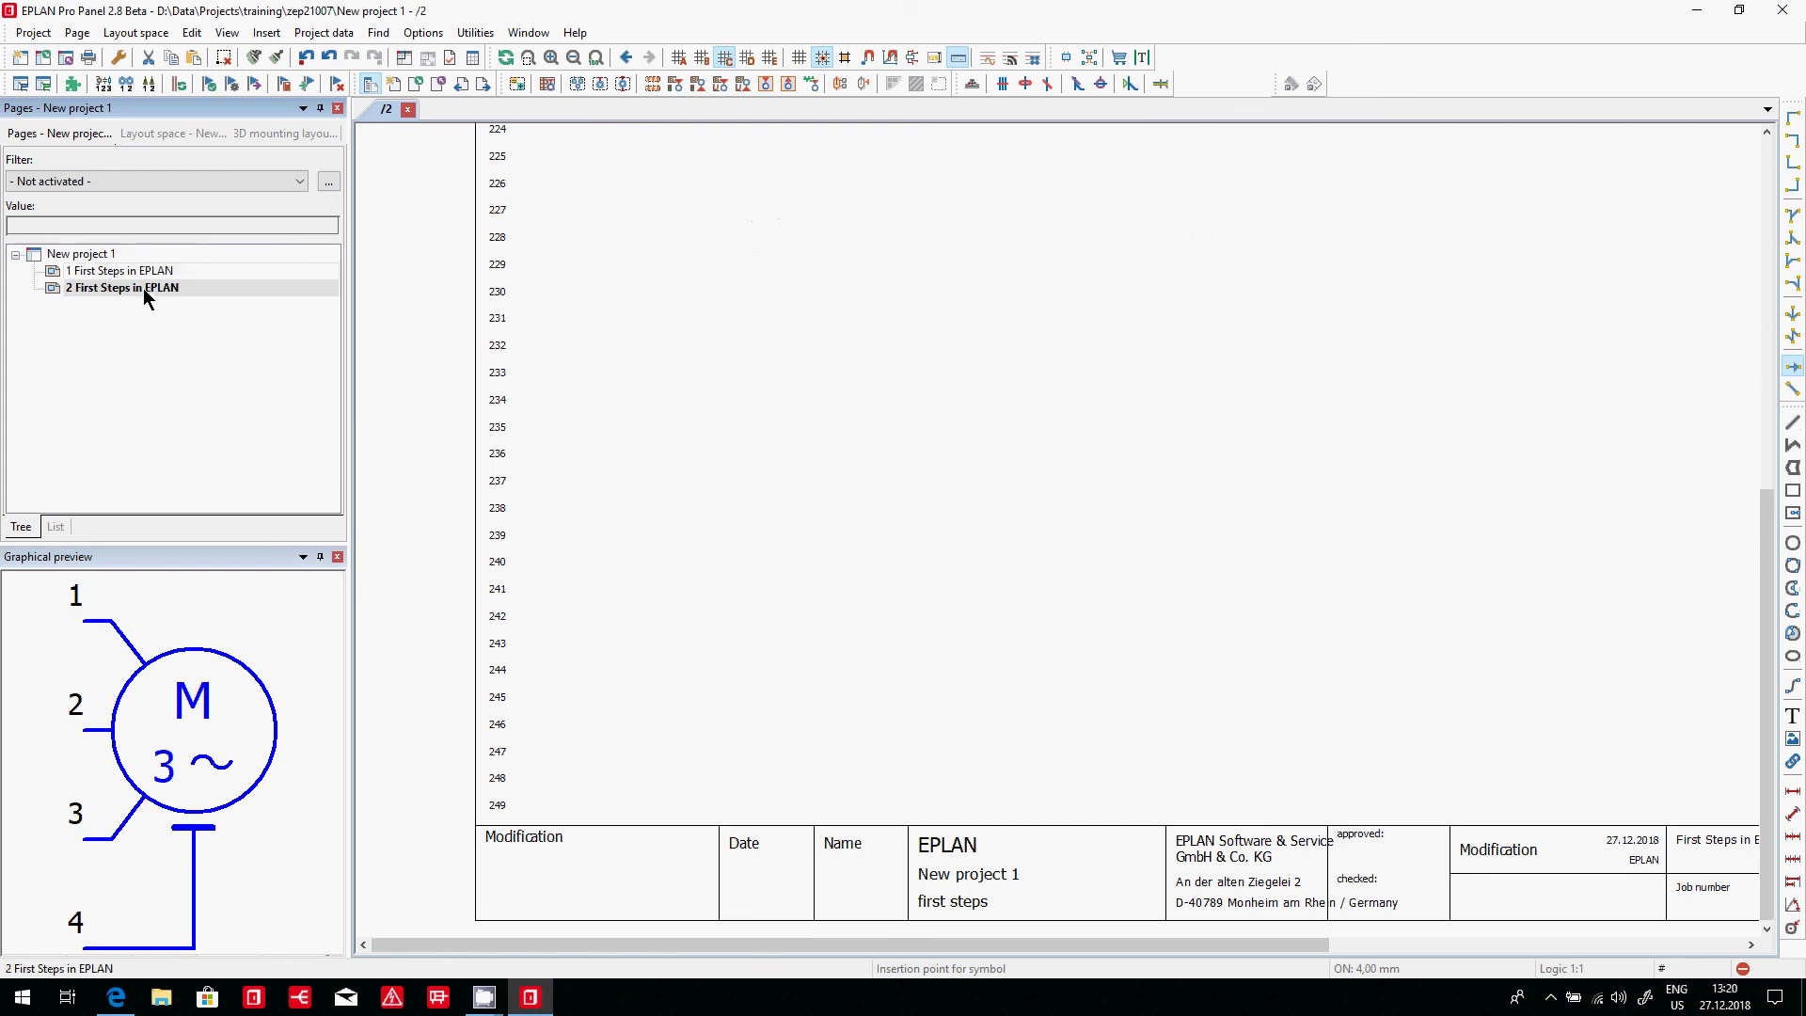
left_click(597, 57)
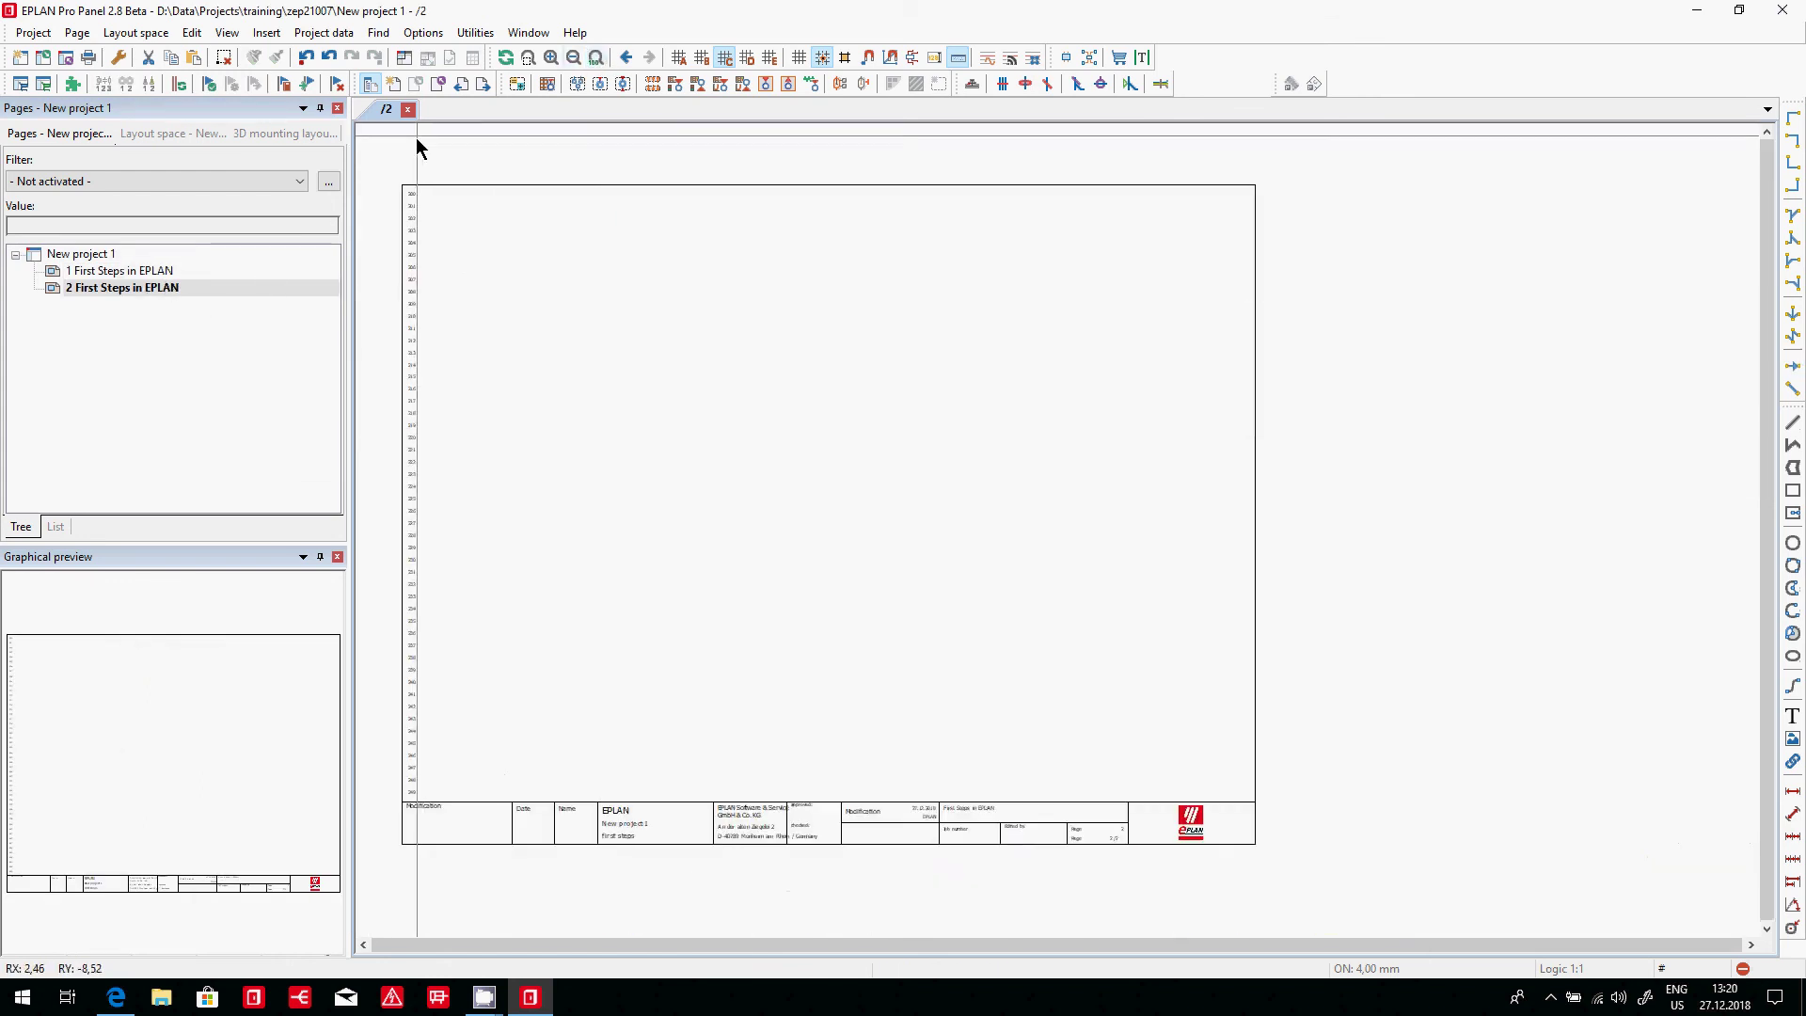
scroll(415, 160, "up", 3)
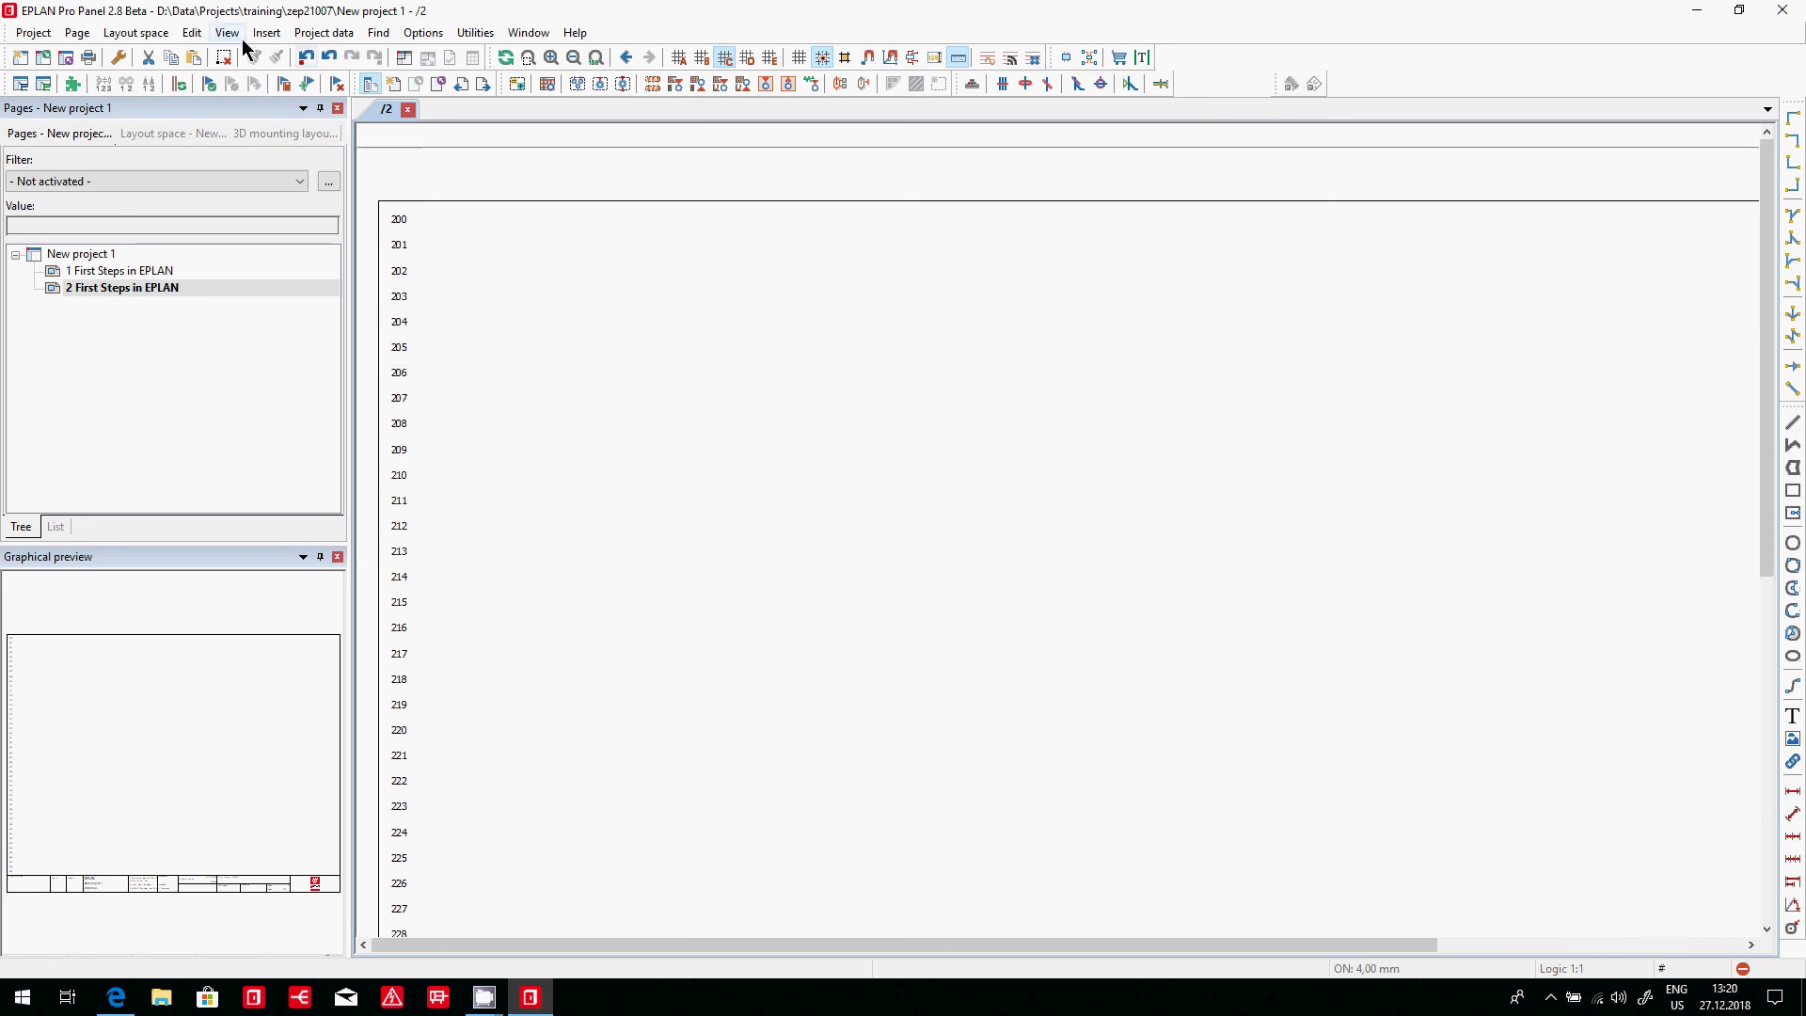
- Paste the copied circuit around row 208, renumbered as -MOL208 and -MTR208
left_click(192, 33)
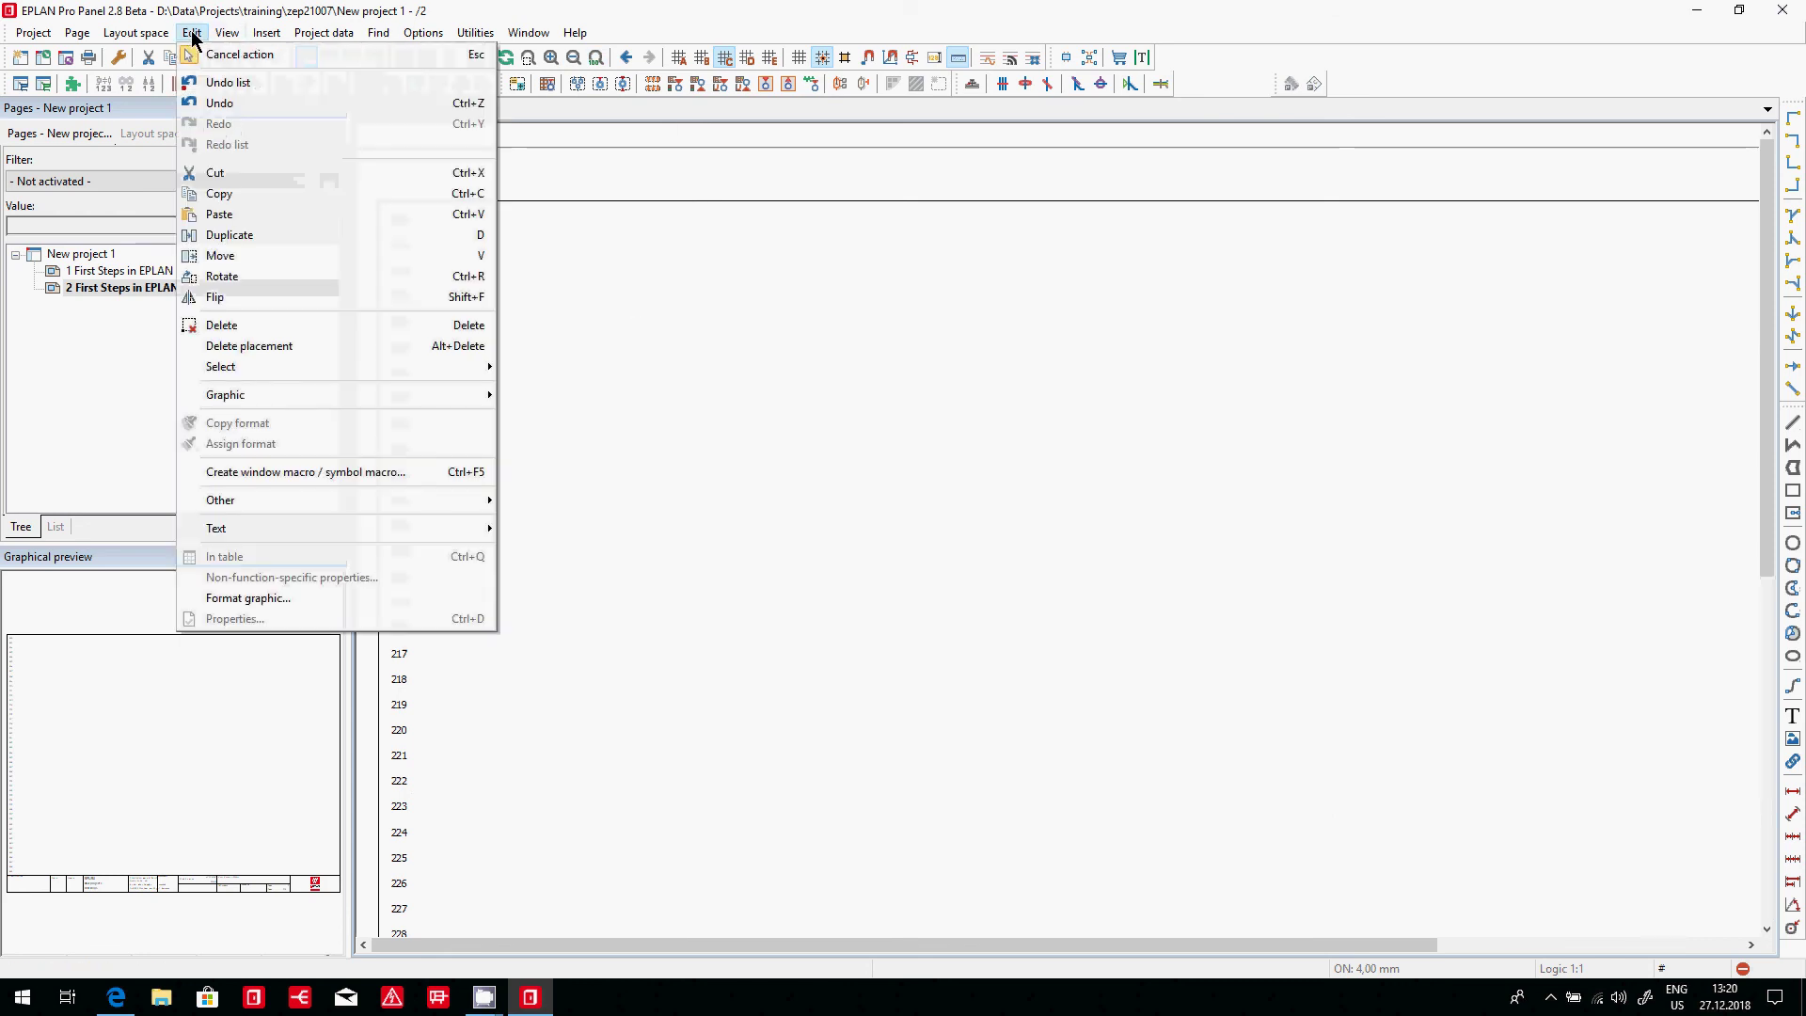
left_click(234, 212)
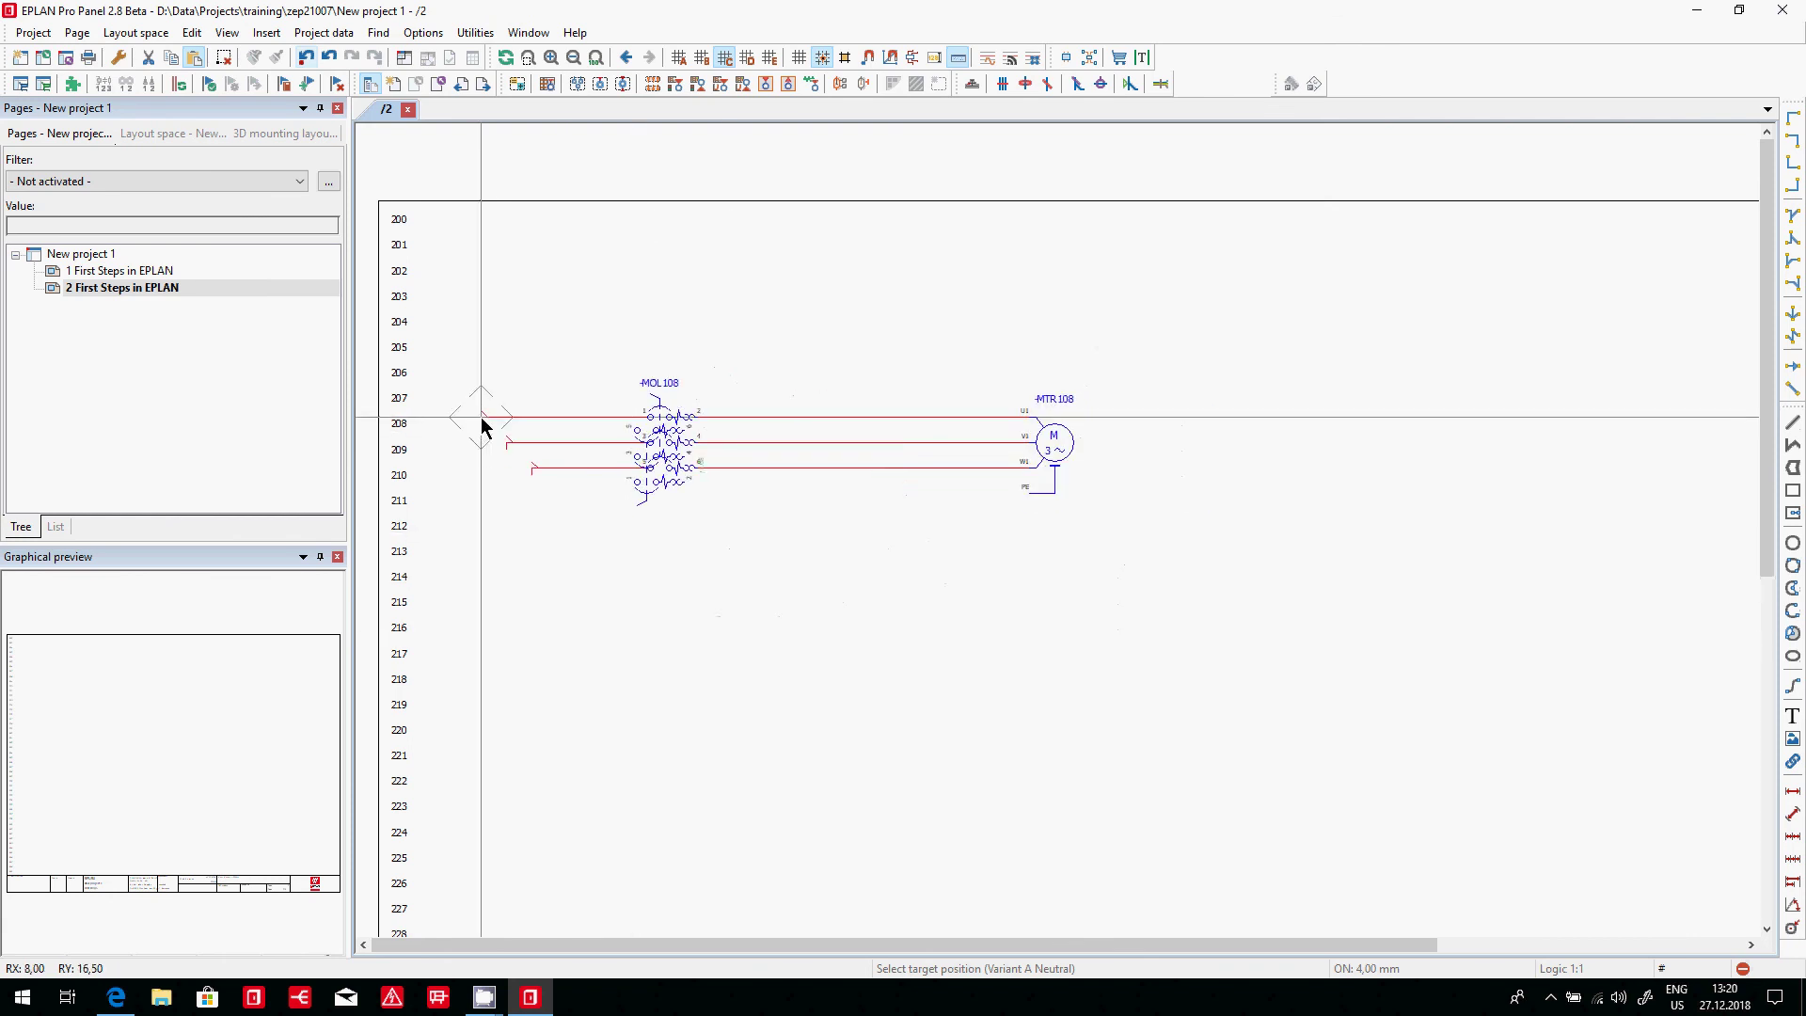
left_click(481, 425)
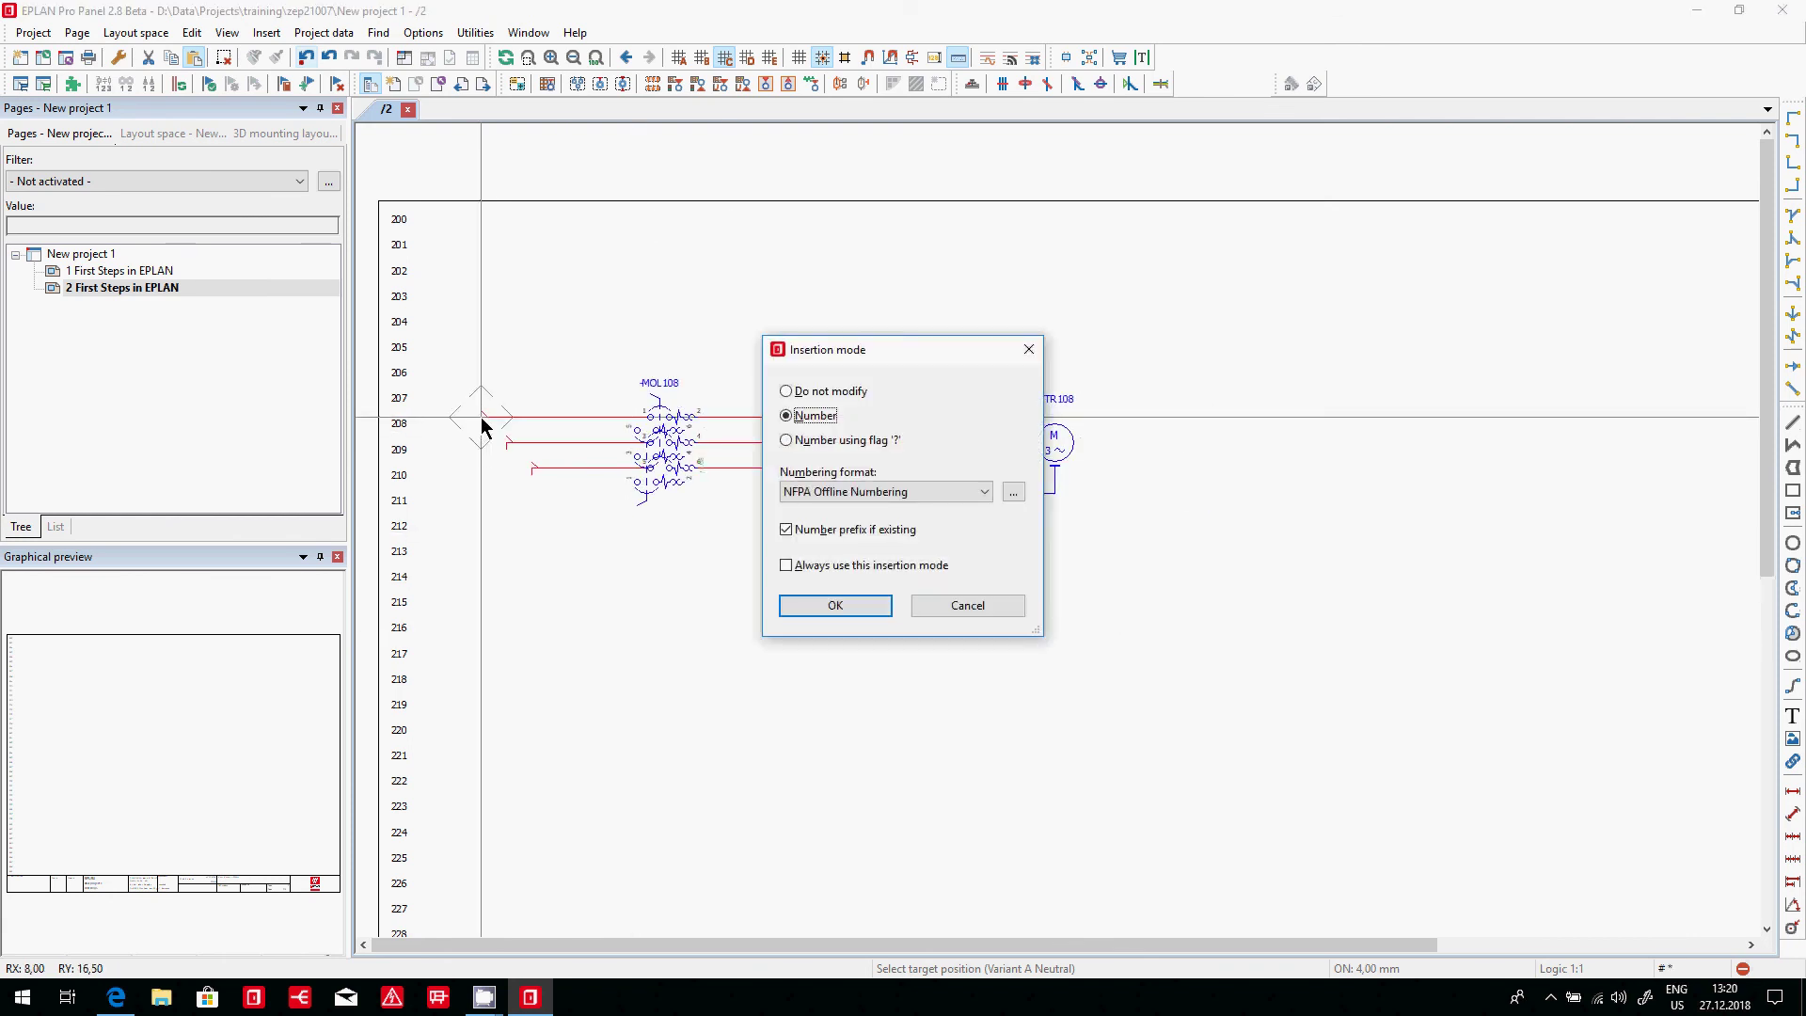
key("Return")
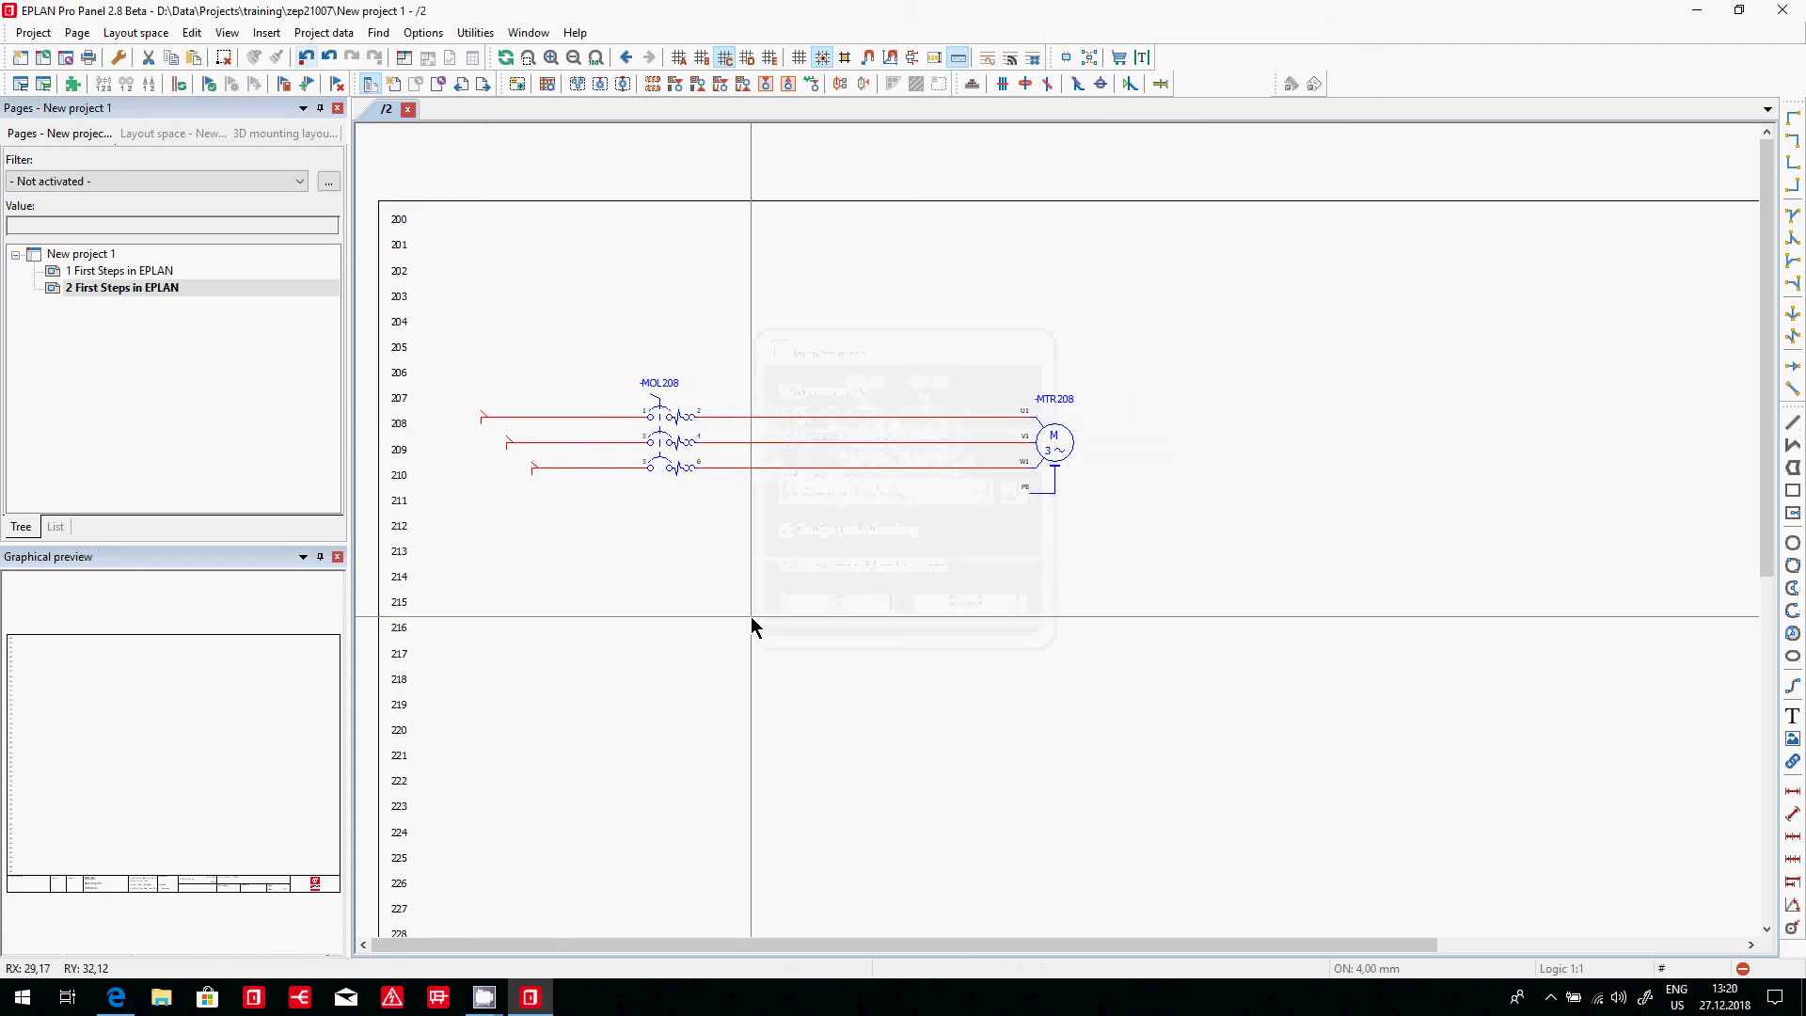
key("Escape")
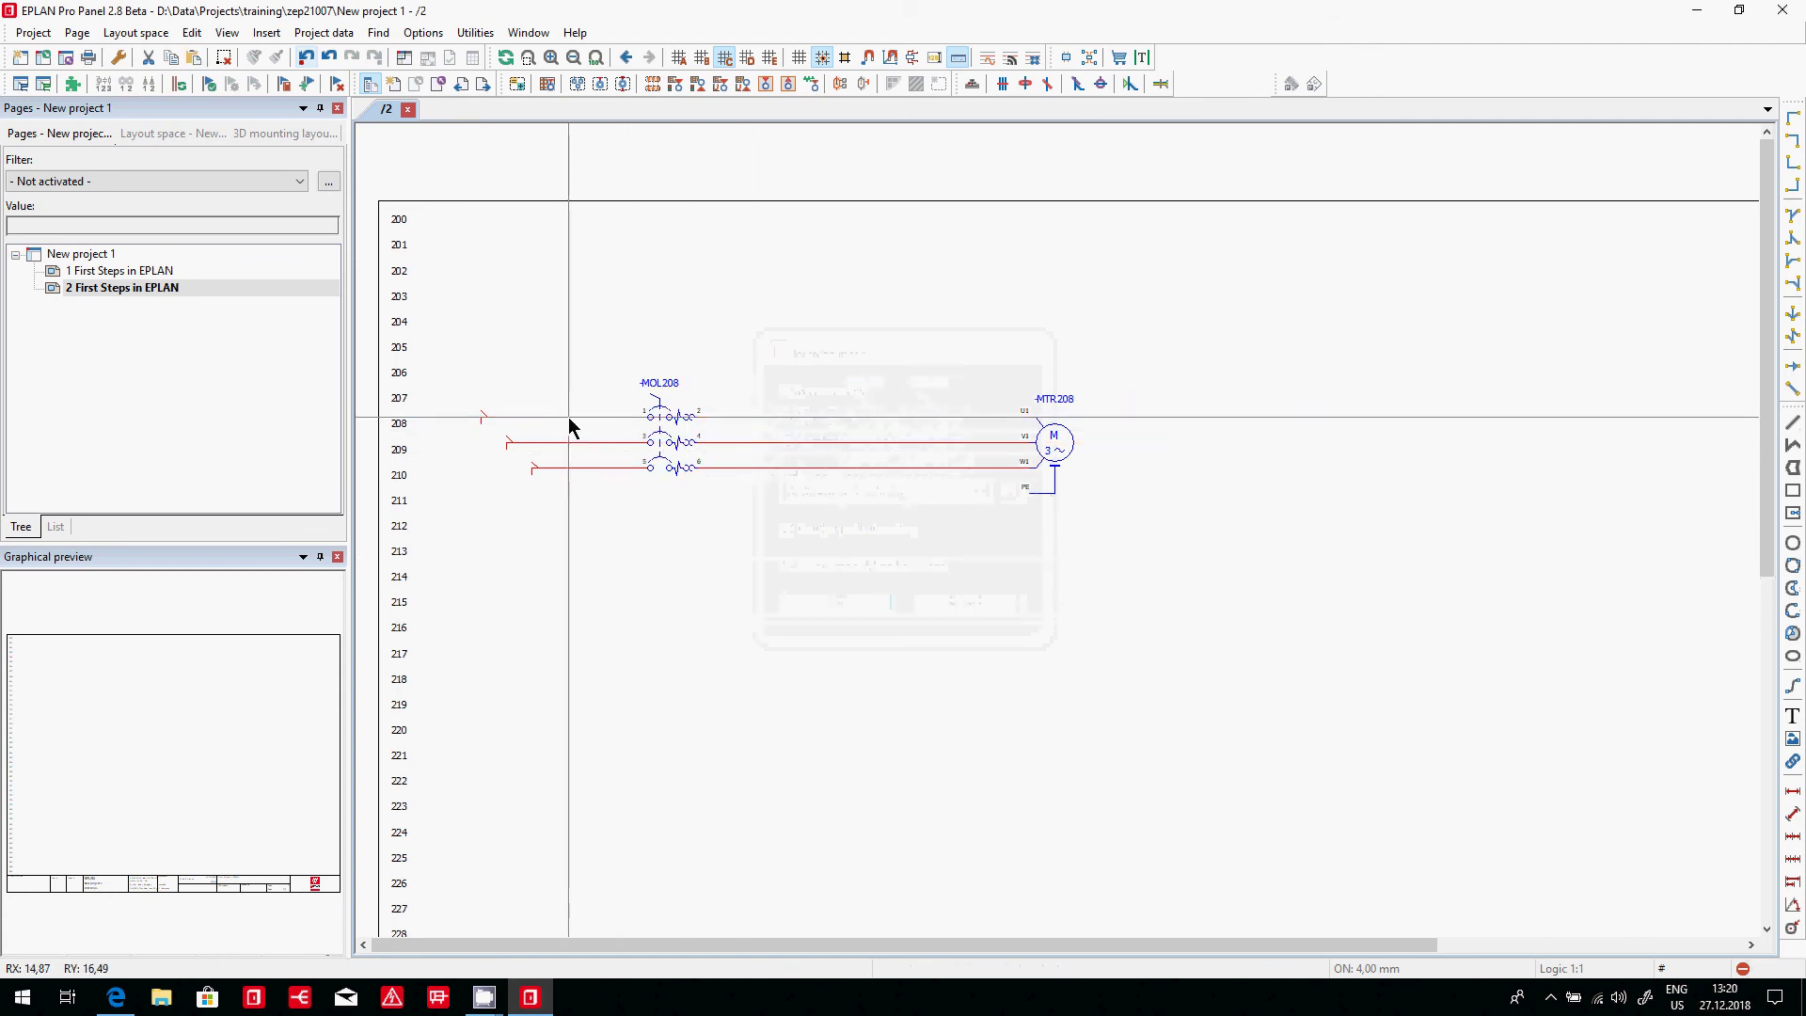
- Place interruption point L1 on the top line feeding -MOL208 on page 2
left_click(266, 34)
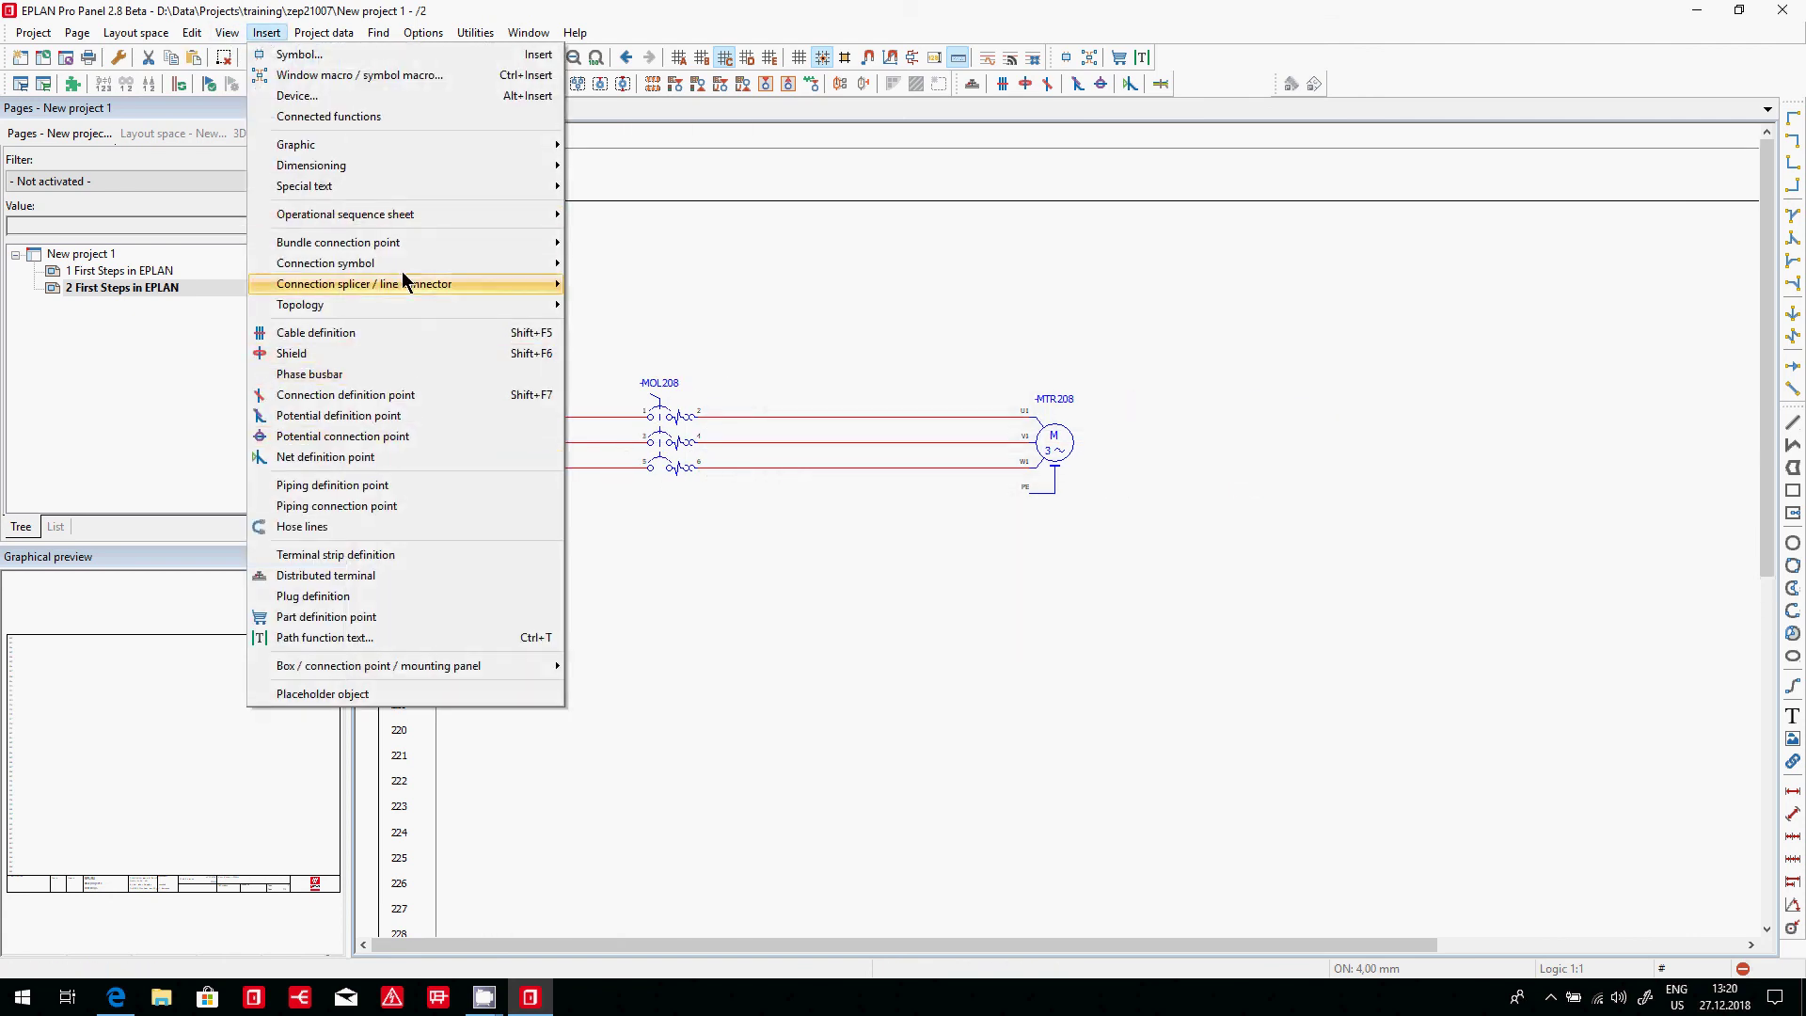
mouse_move(410, 269)
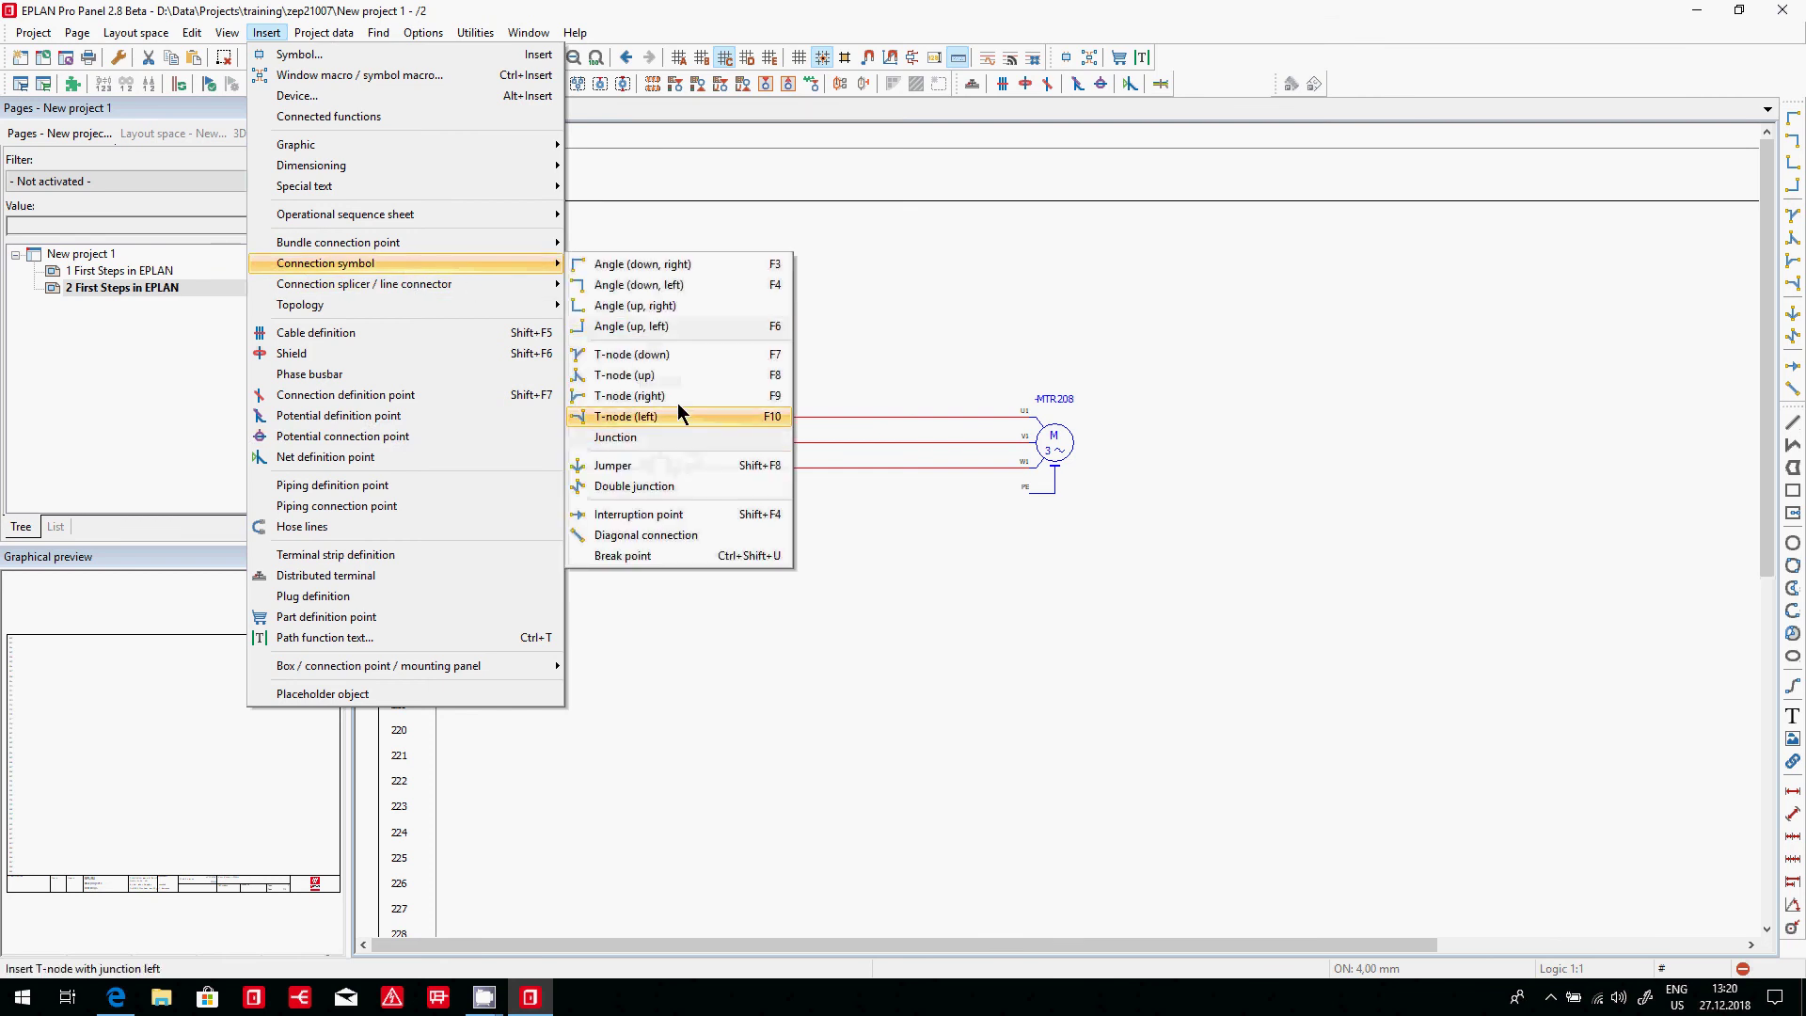
left_click(703, 514)
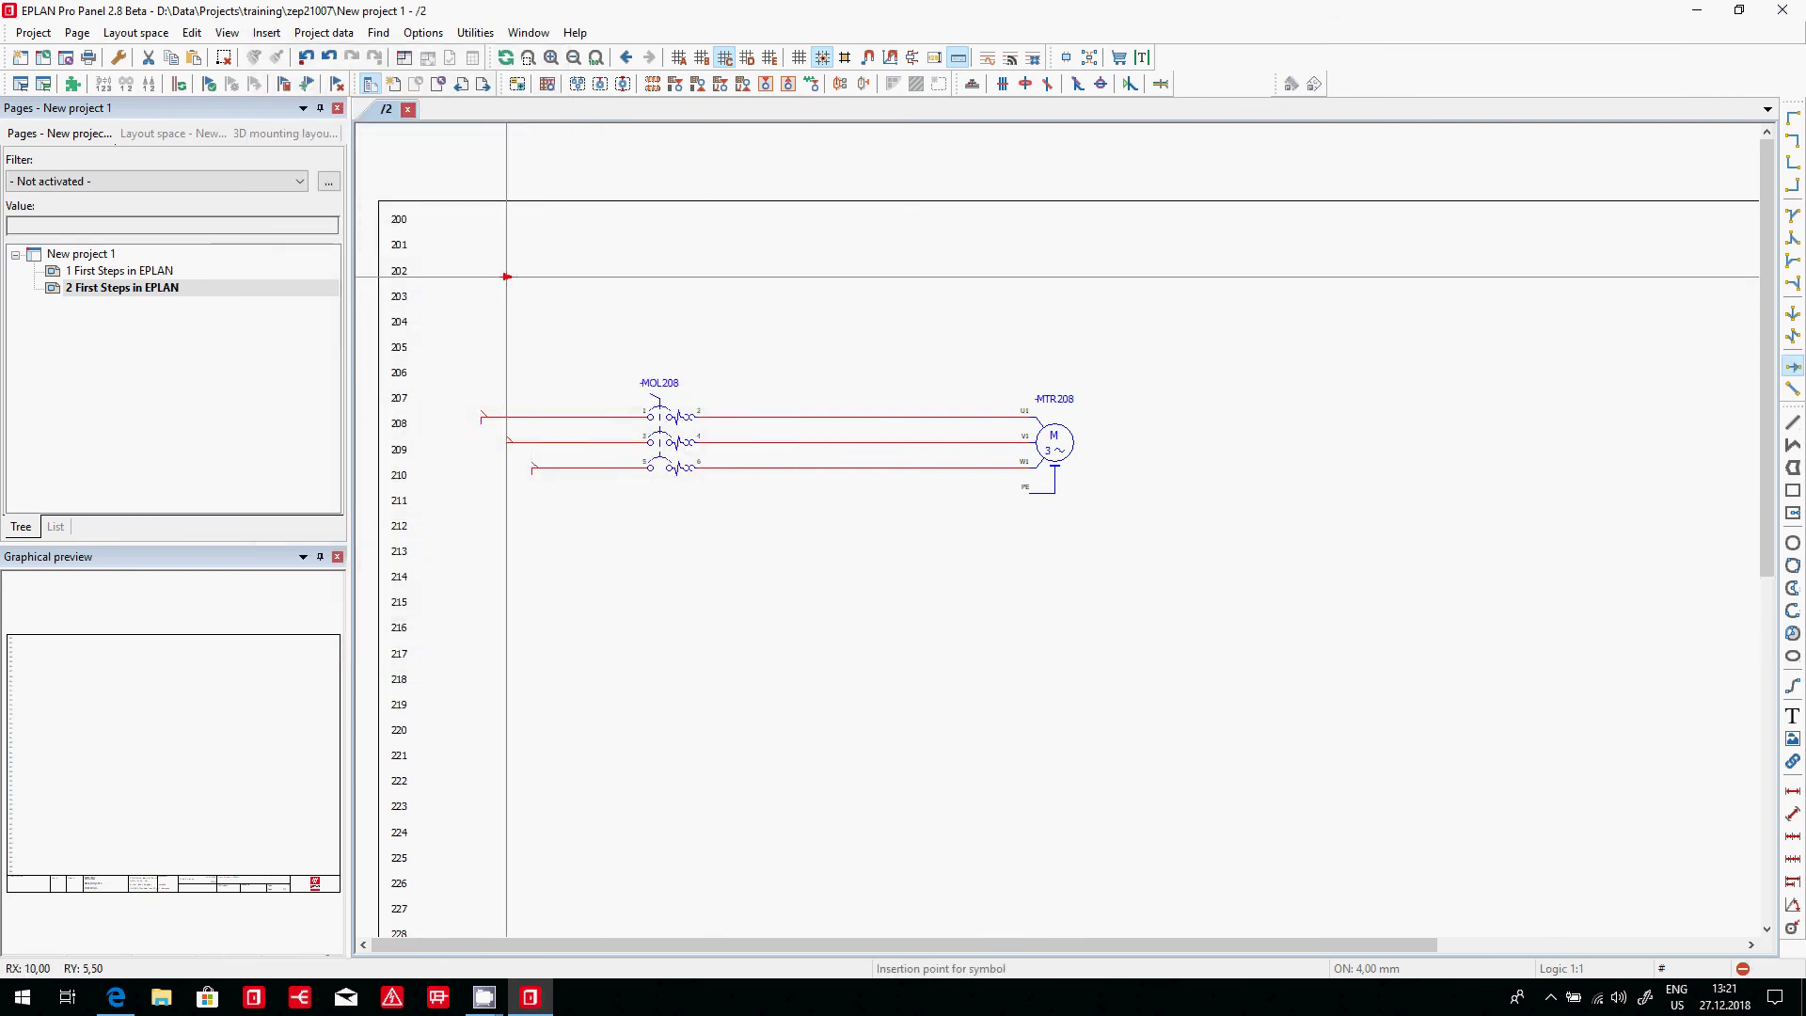
left_click_drag(532, 301, 480, 239)
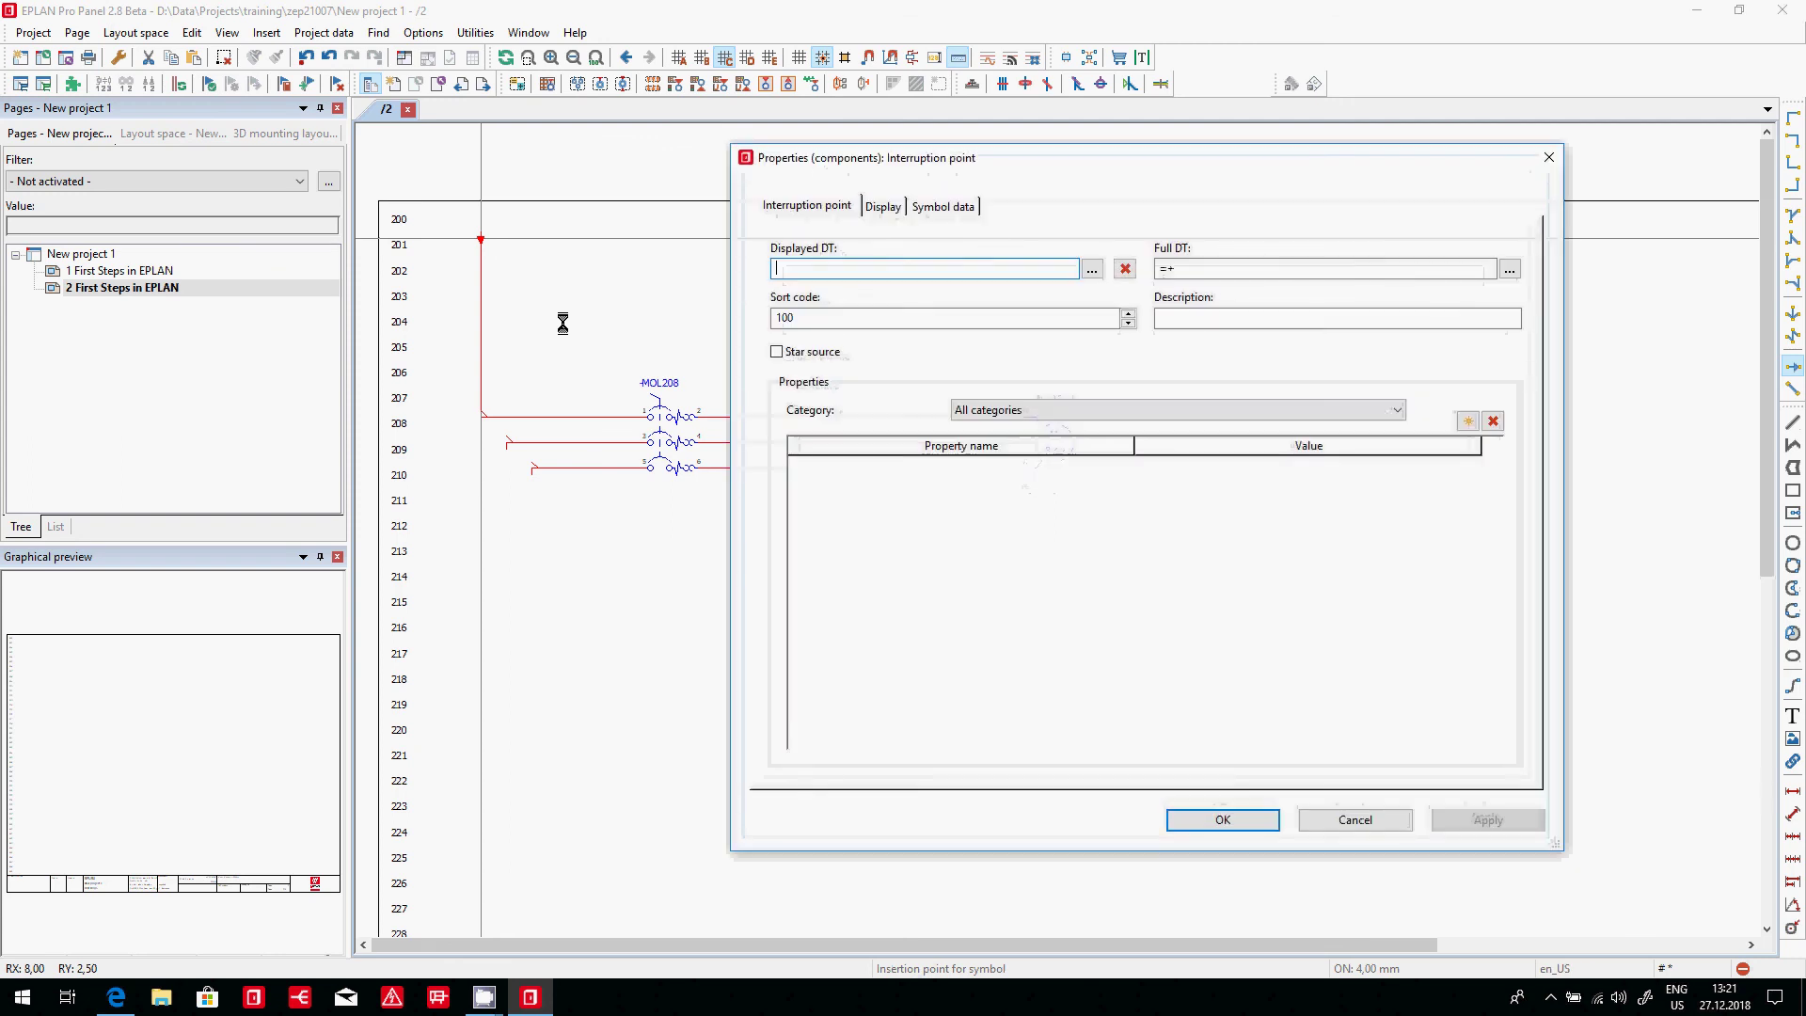
key("Return")
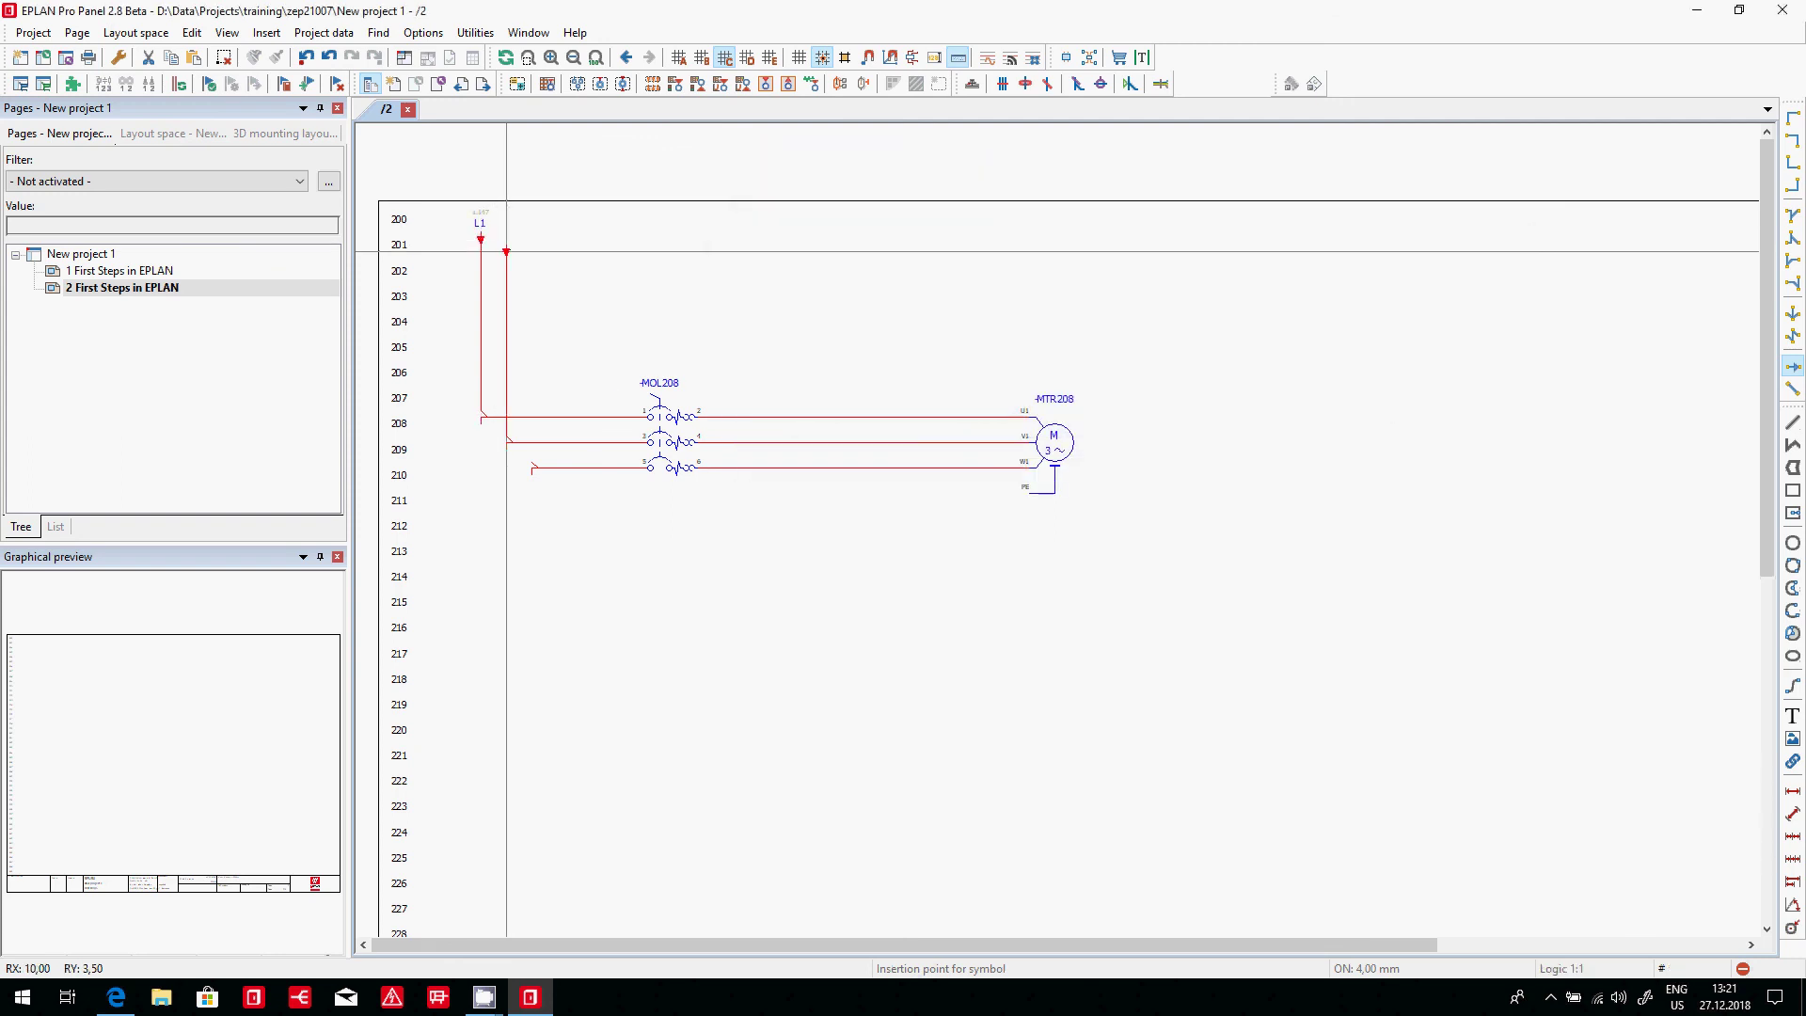
- Add interruption points L2 and L3 on the middle and bottom lines, picking the existing names
left_click(506, 252)
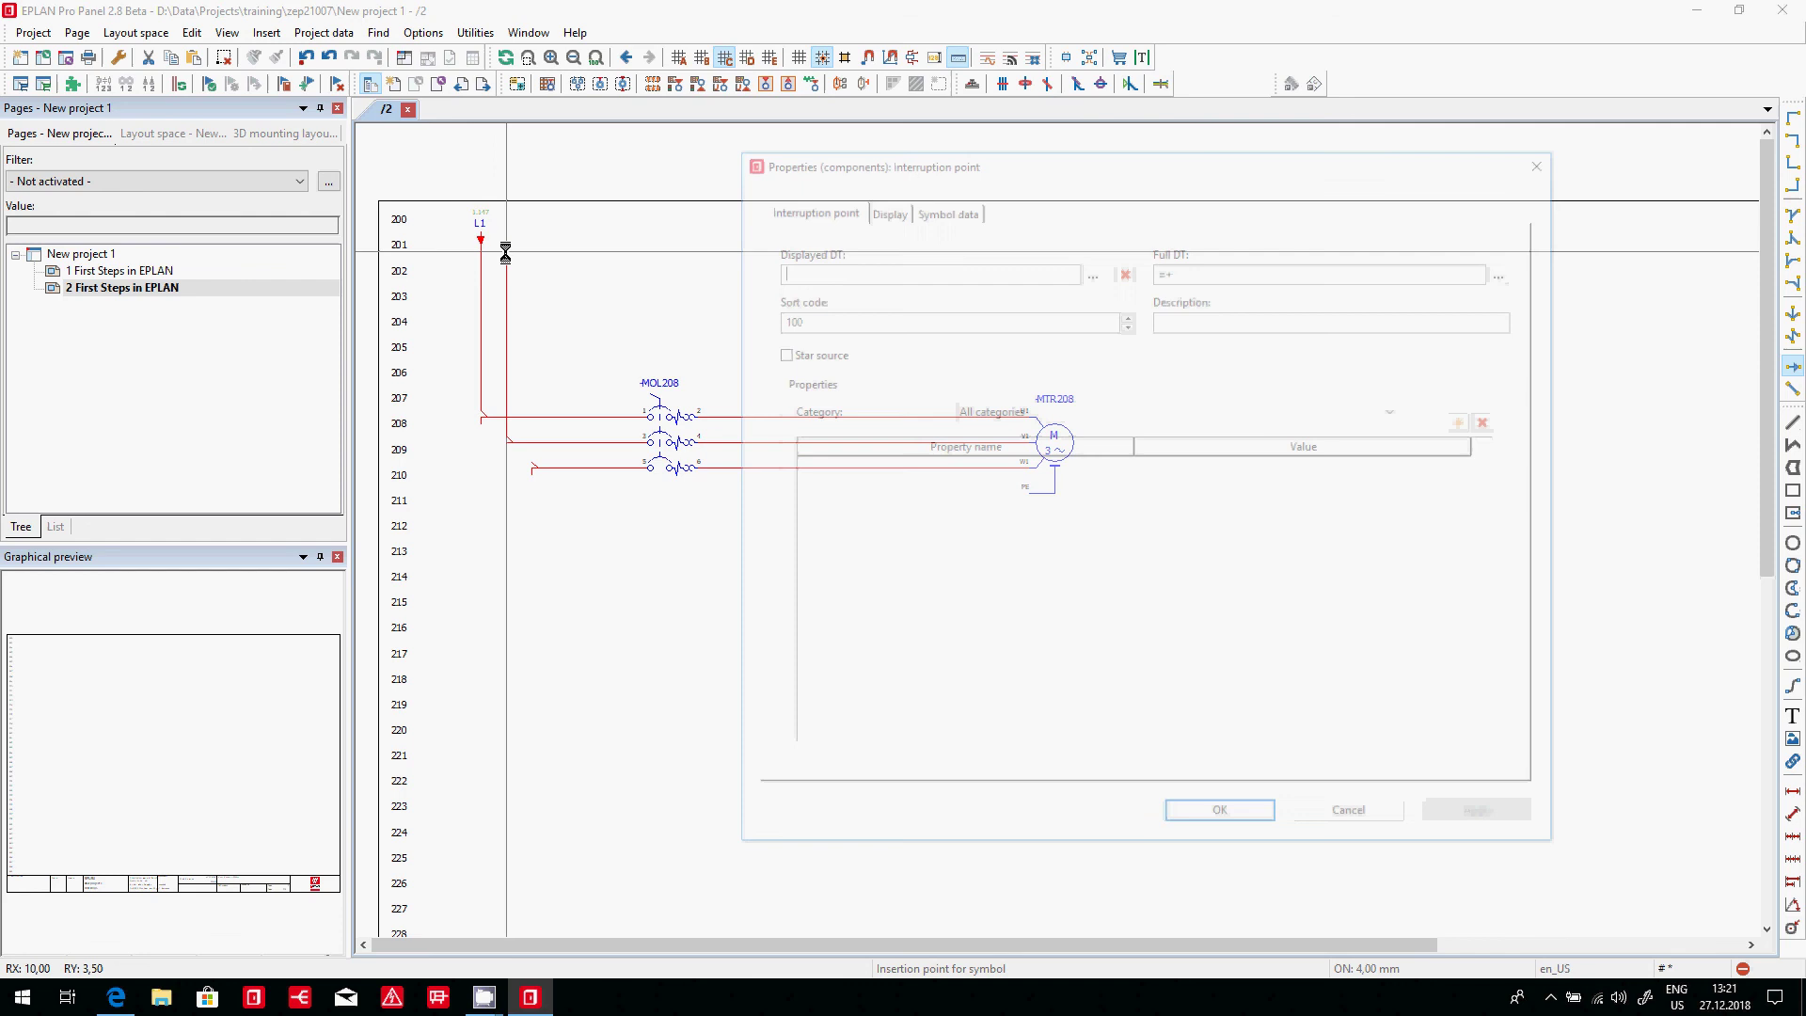
left_click(1090, 270)
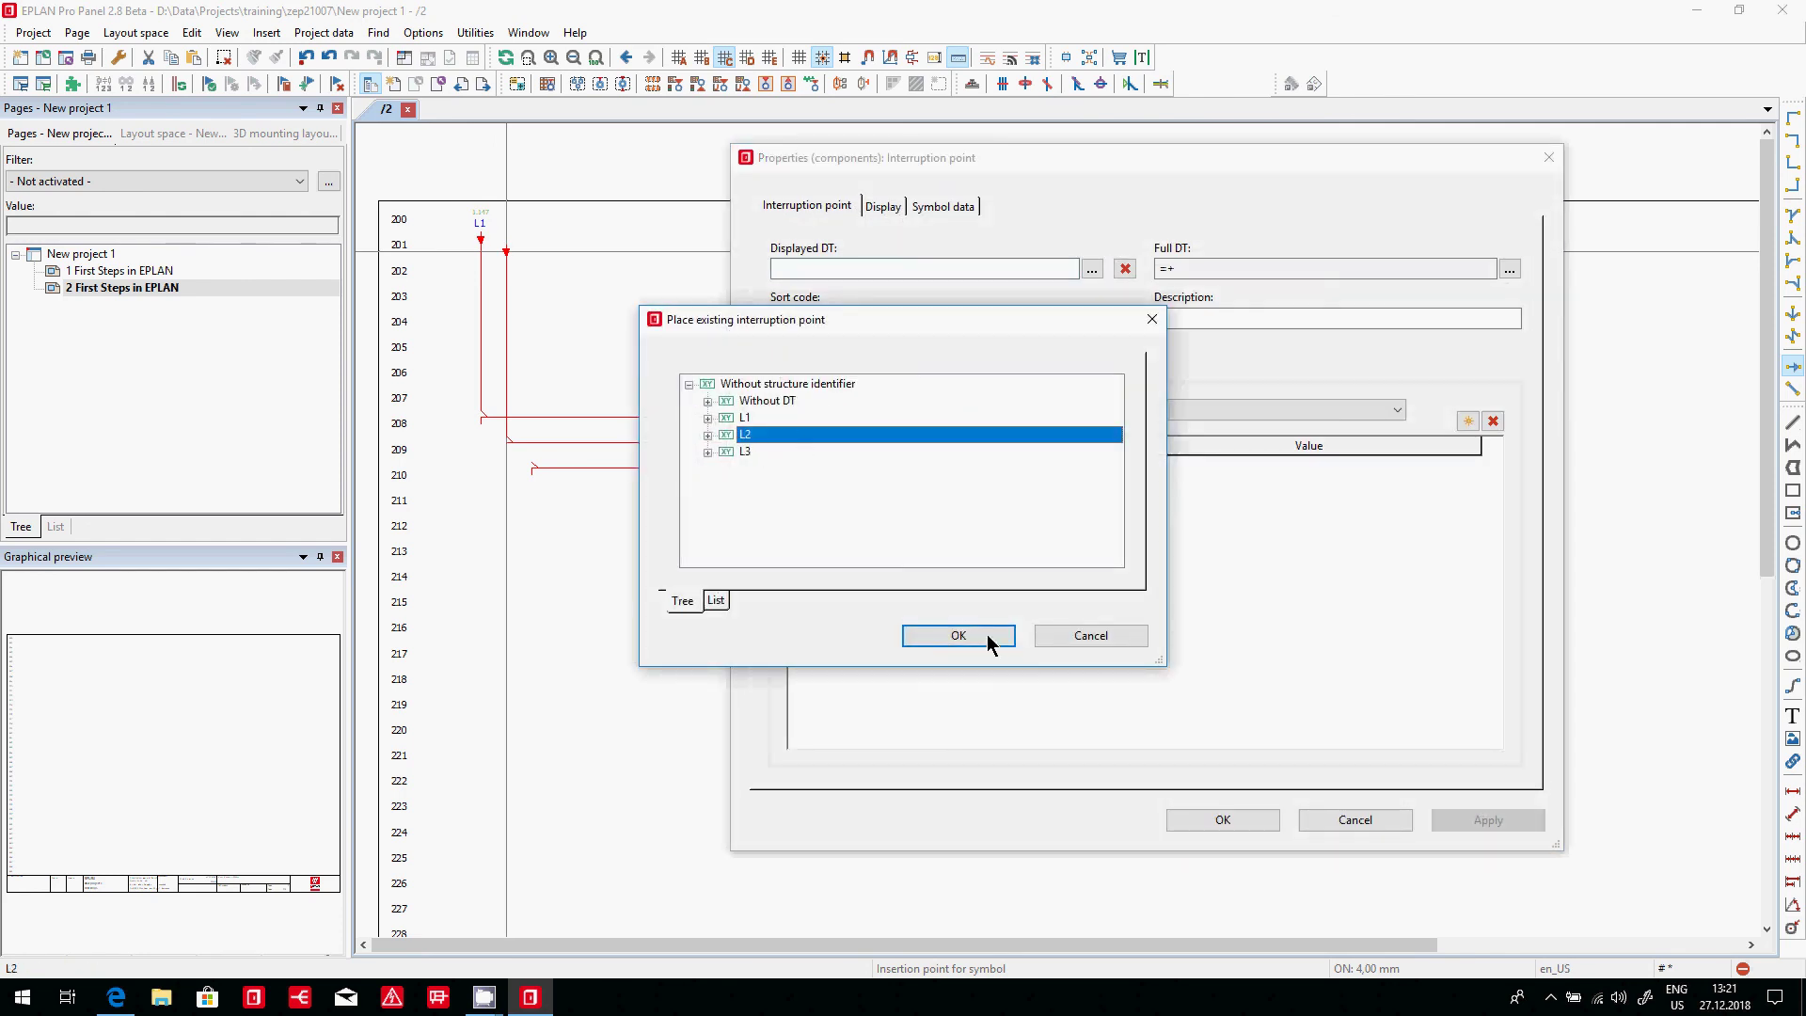
left_click(958, 636)
left_click(1223, 819)
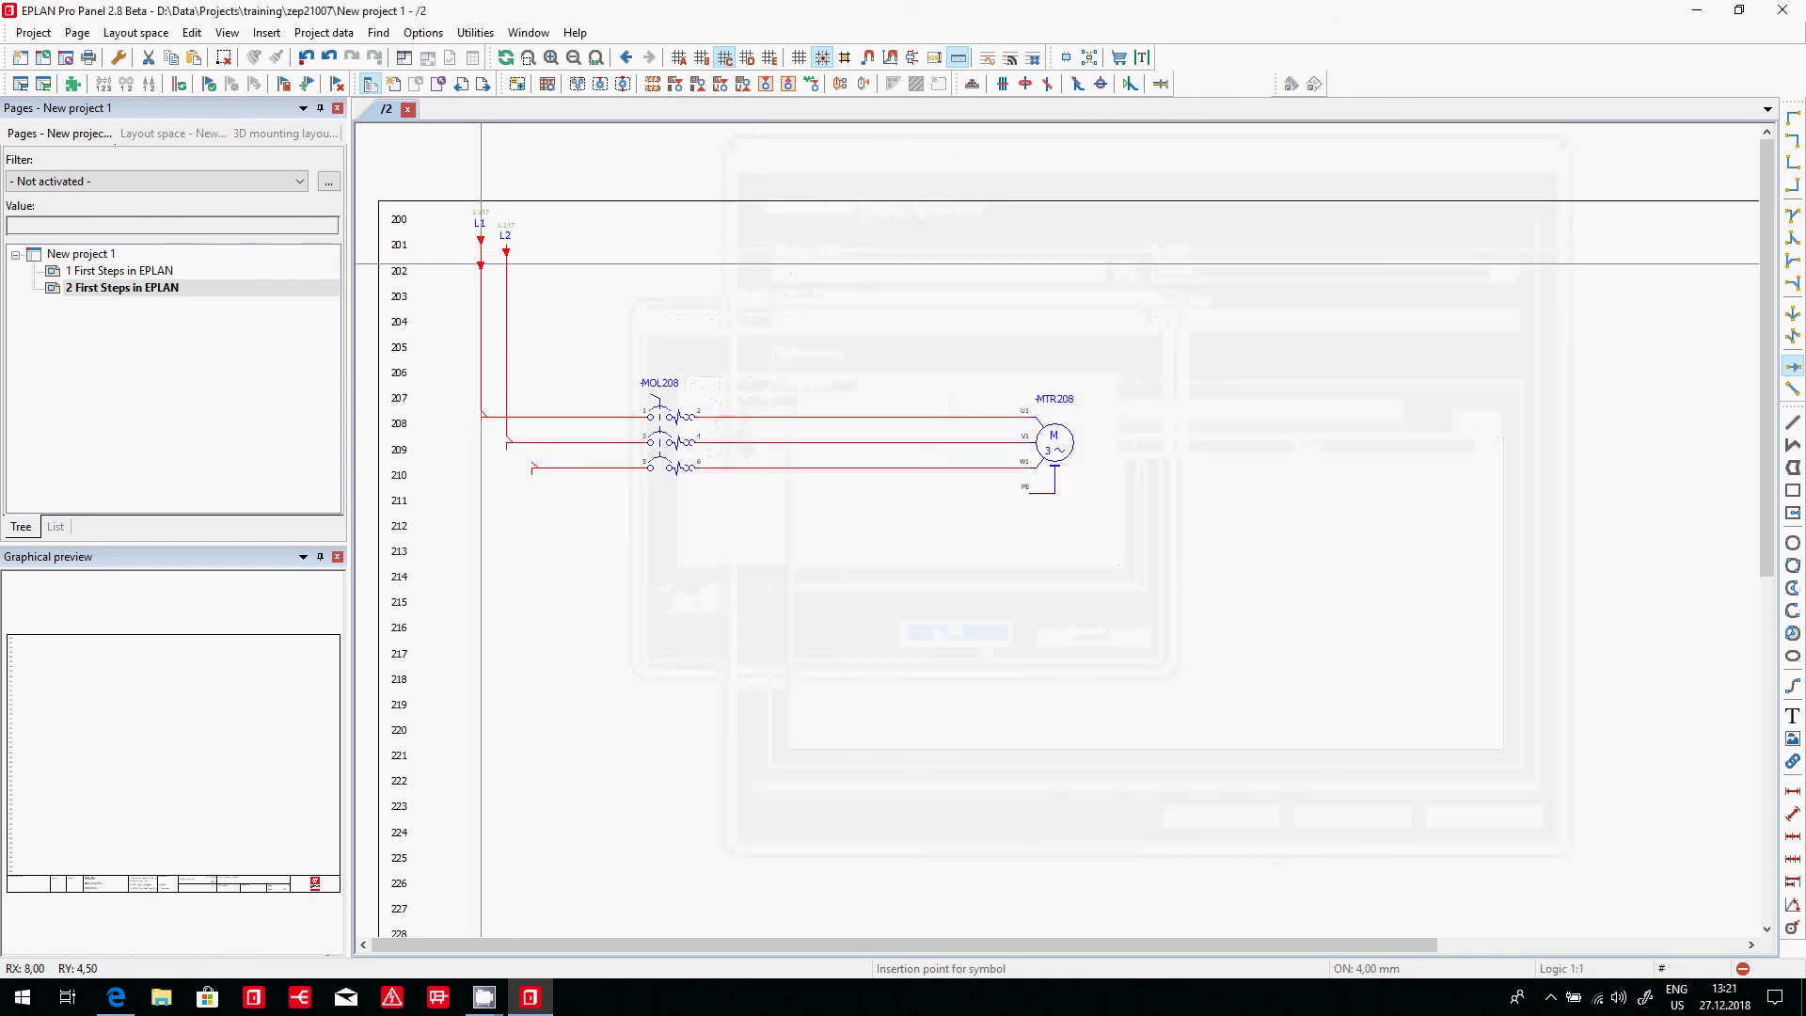
left_click(532, 265)
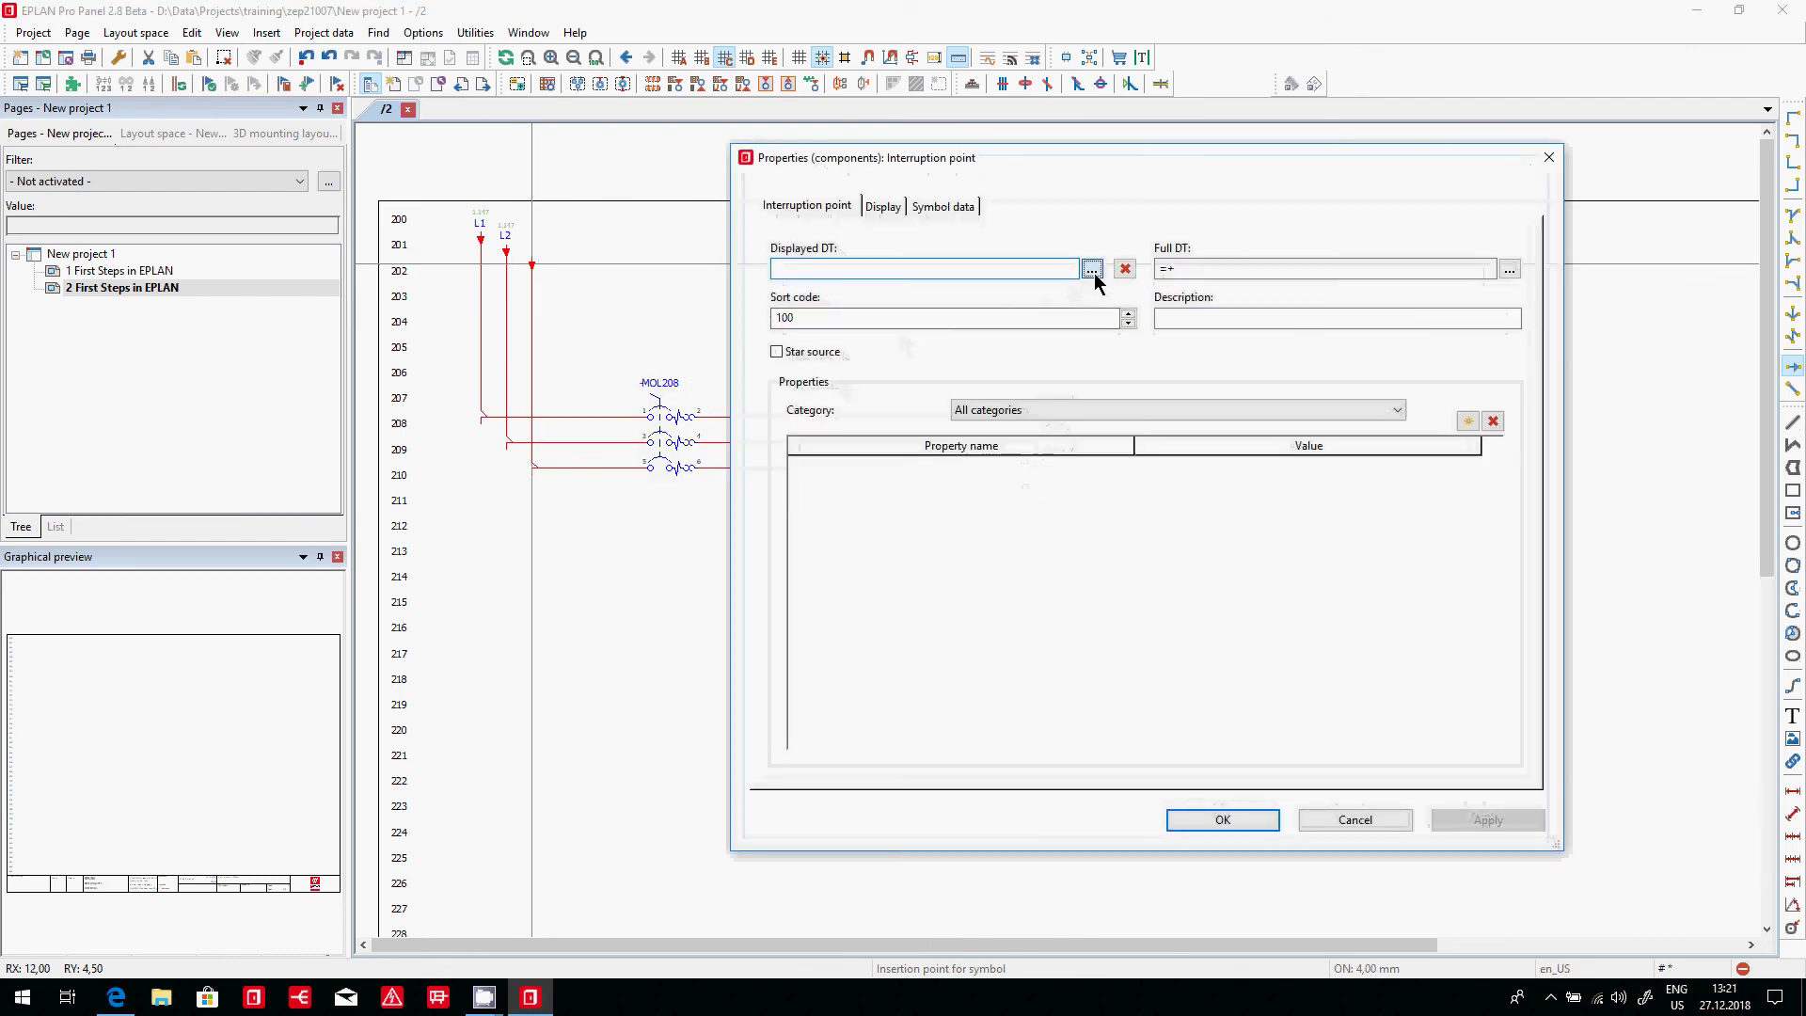
left_click(1091, 270)
left_click(749, 452)
left_click(941, 636)
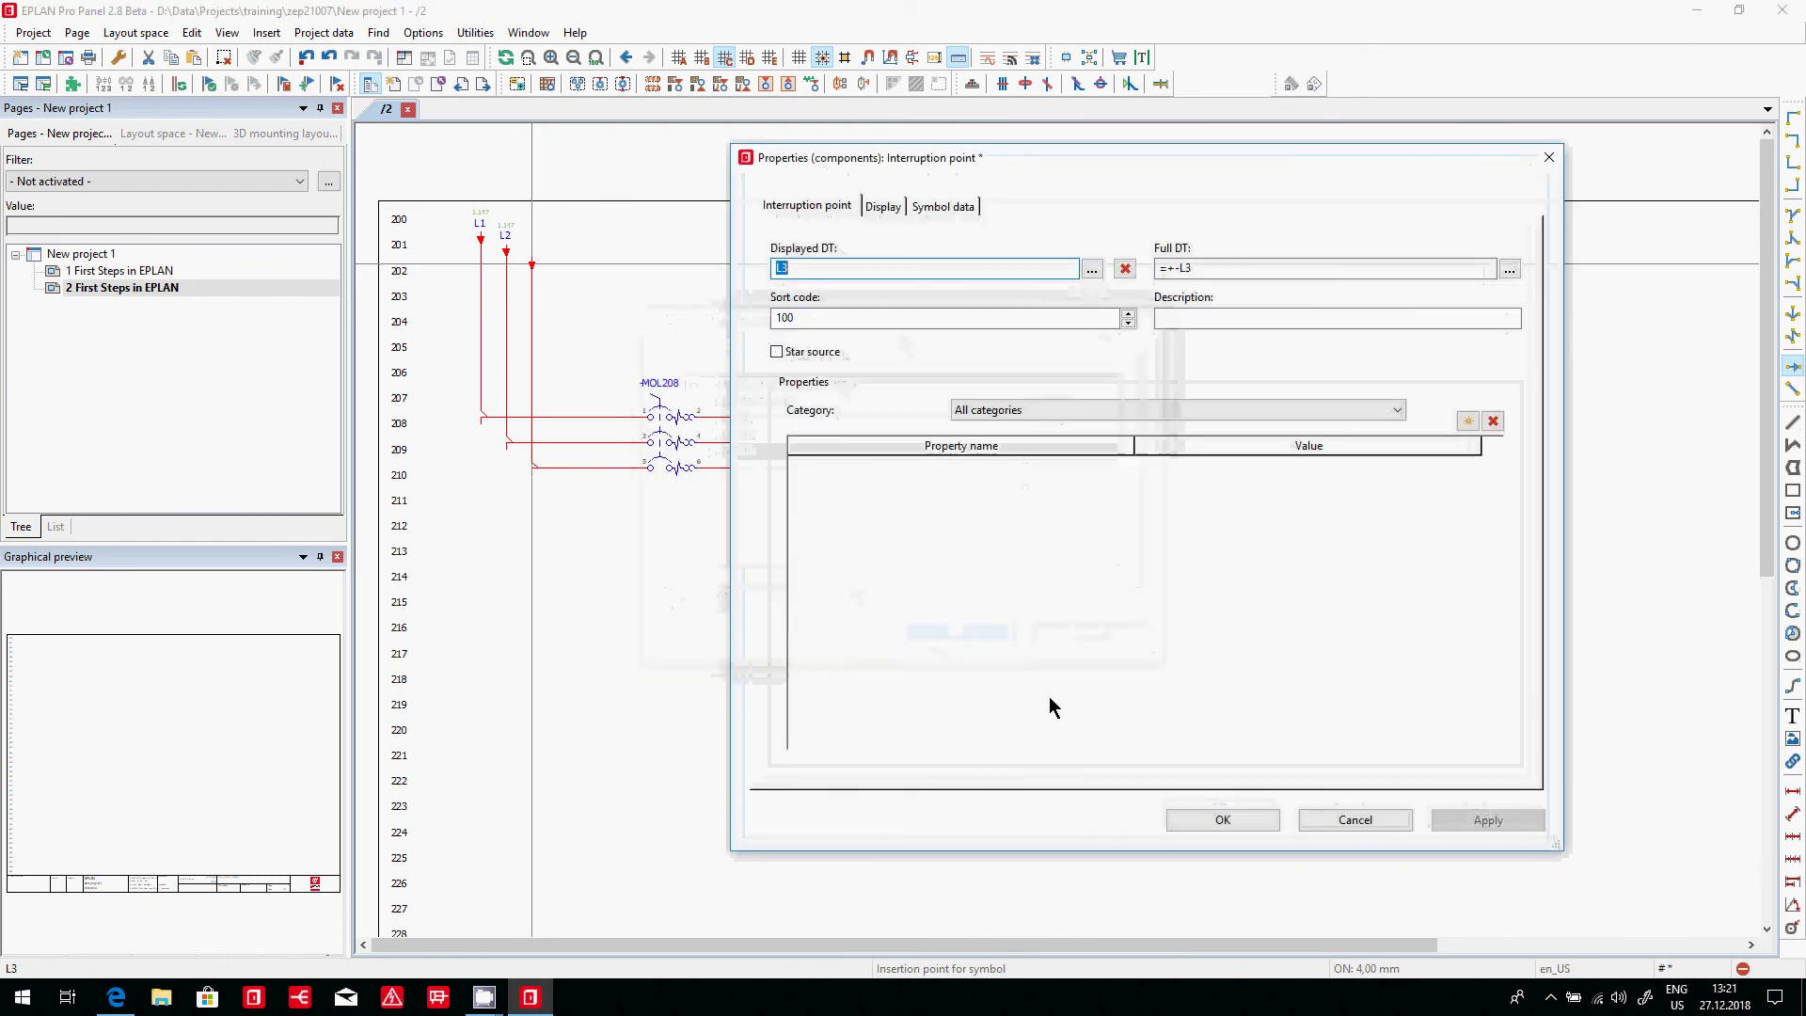
left_click(1222, 820)
scroll(457, 215, "up", 4)
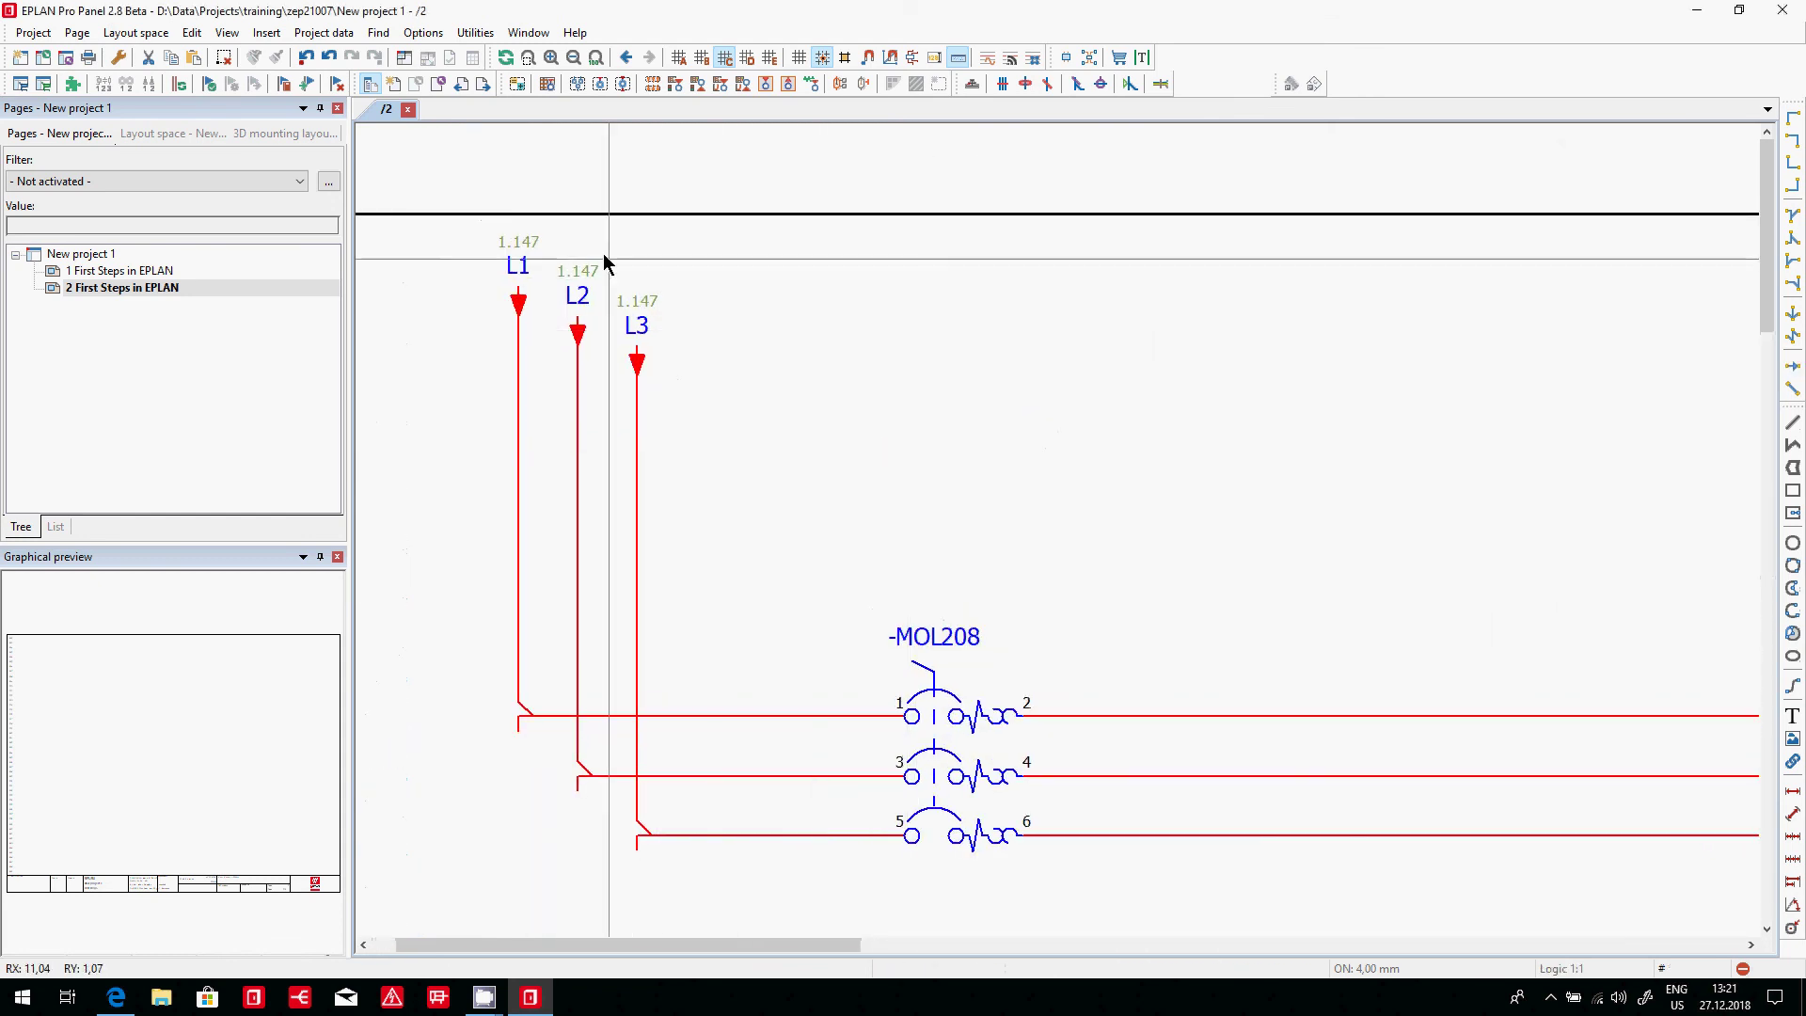
- Jump between the L1 and L2 counterparts with F, then show all of page 1
key("f")
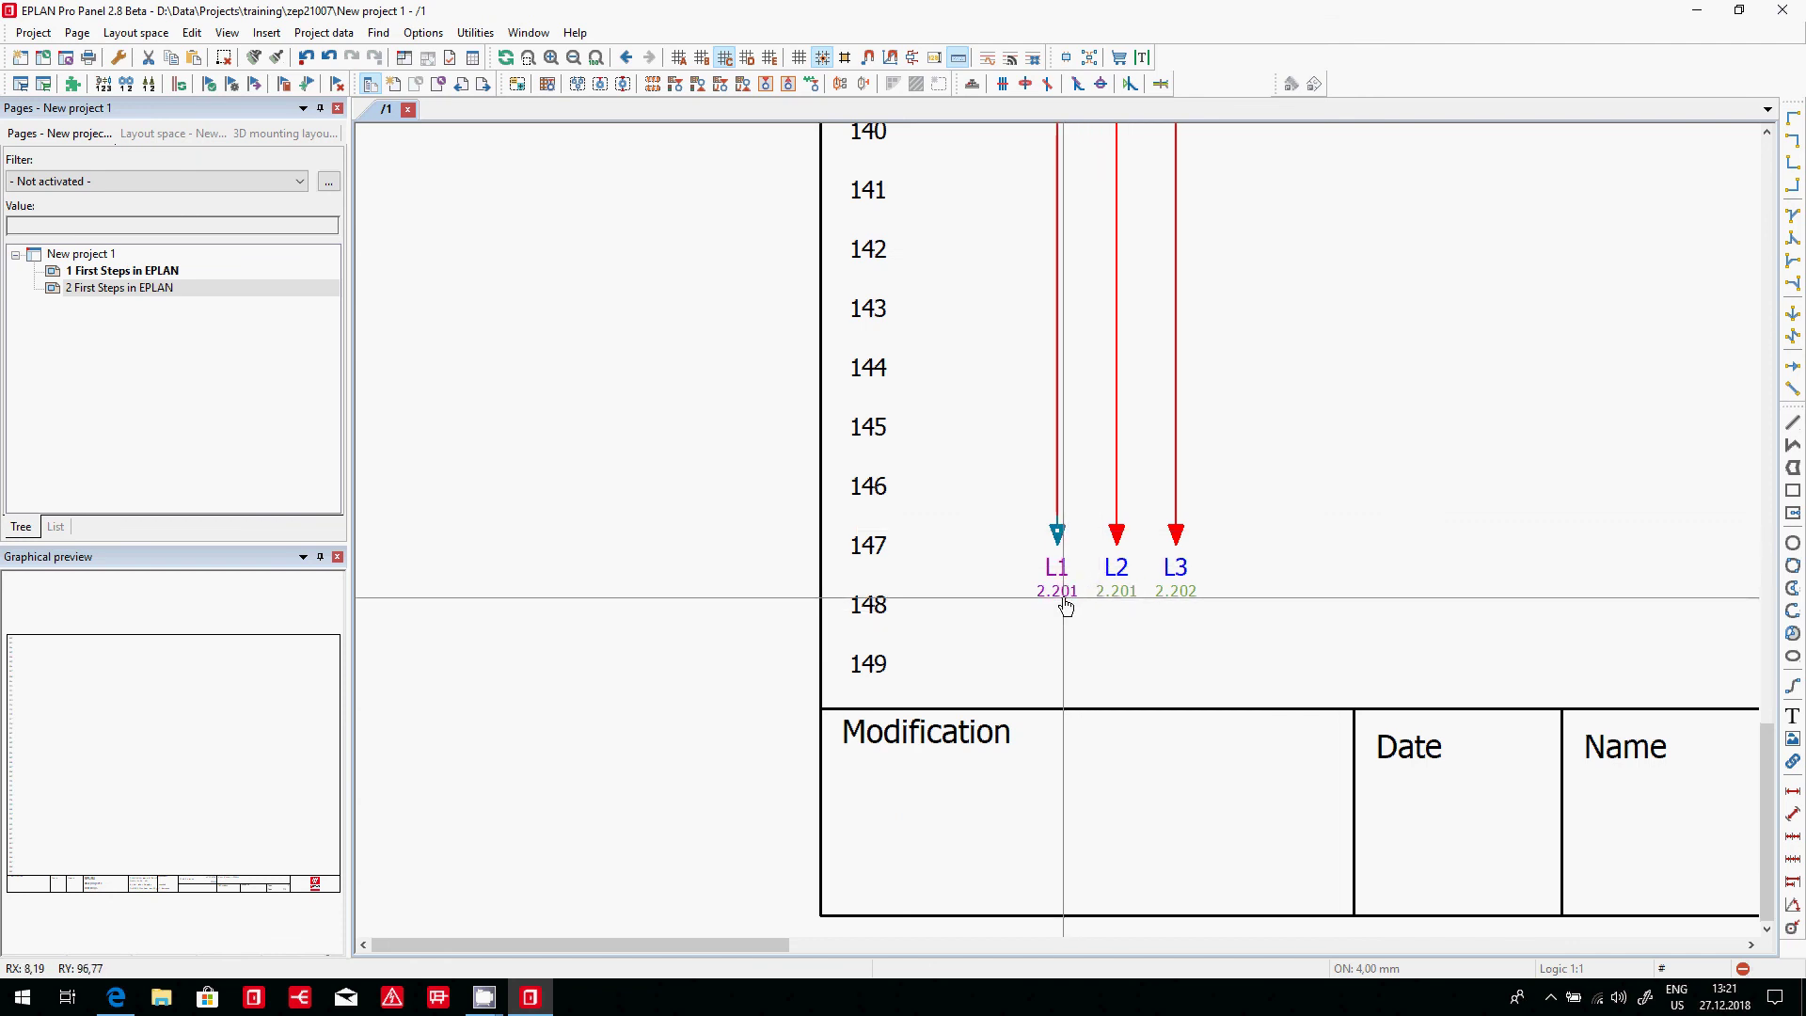
key("f")
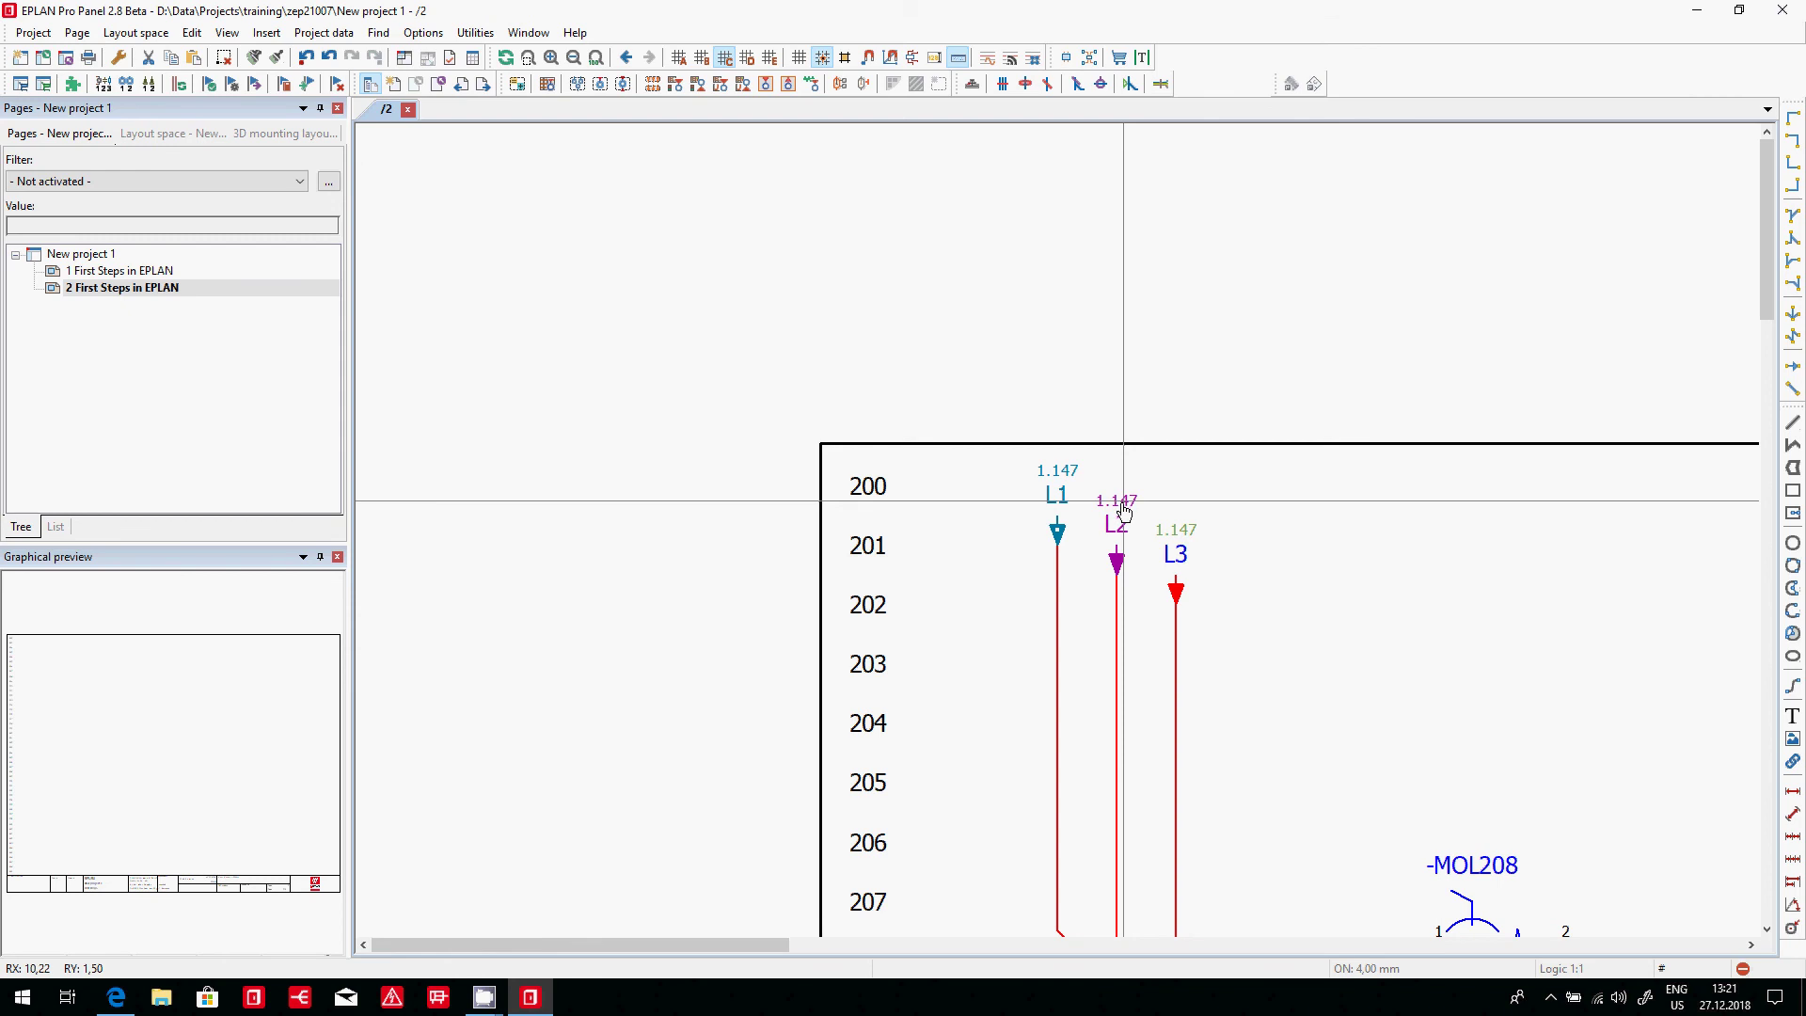
key("f")
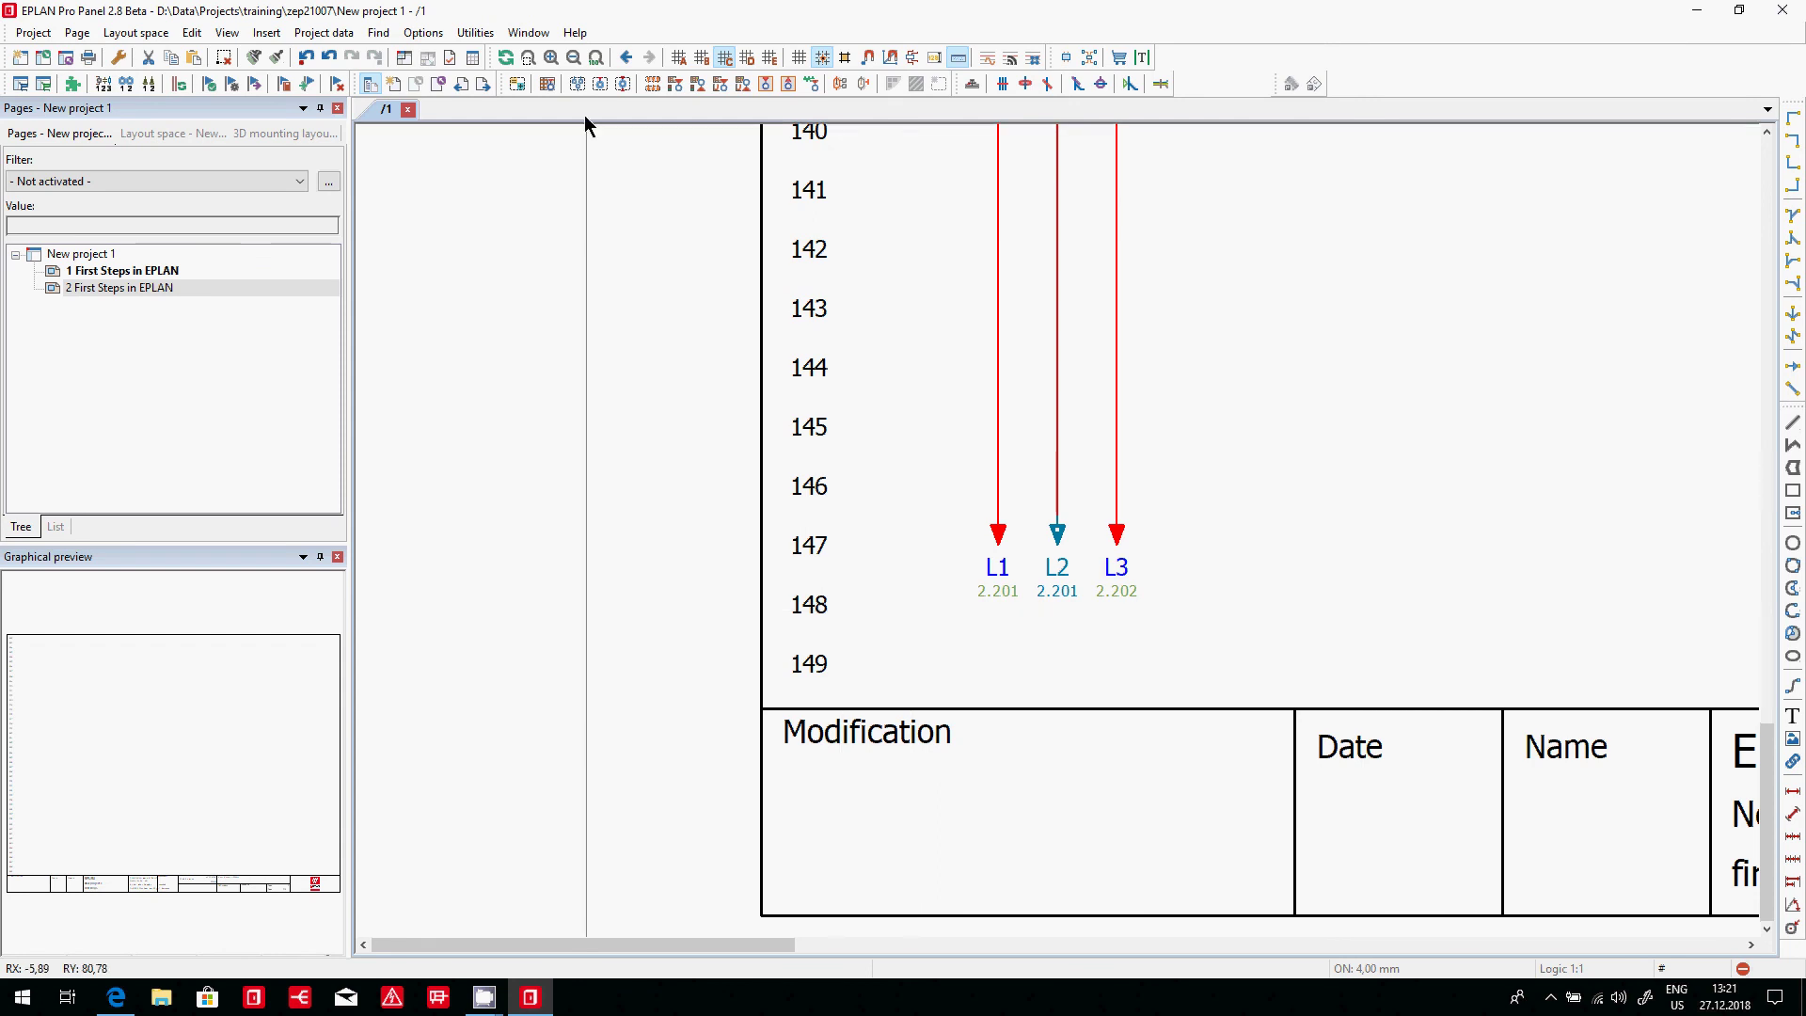
left_click(596, 57)
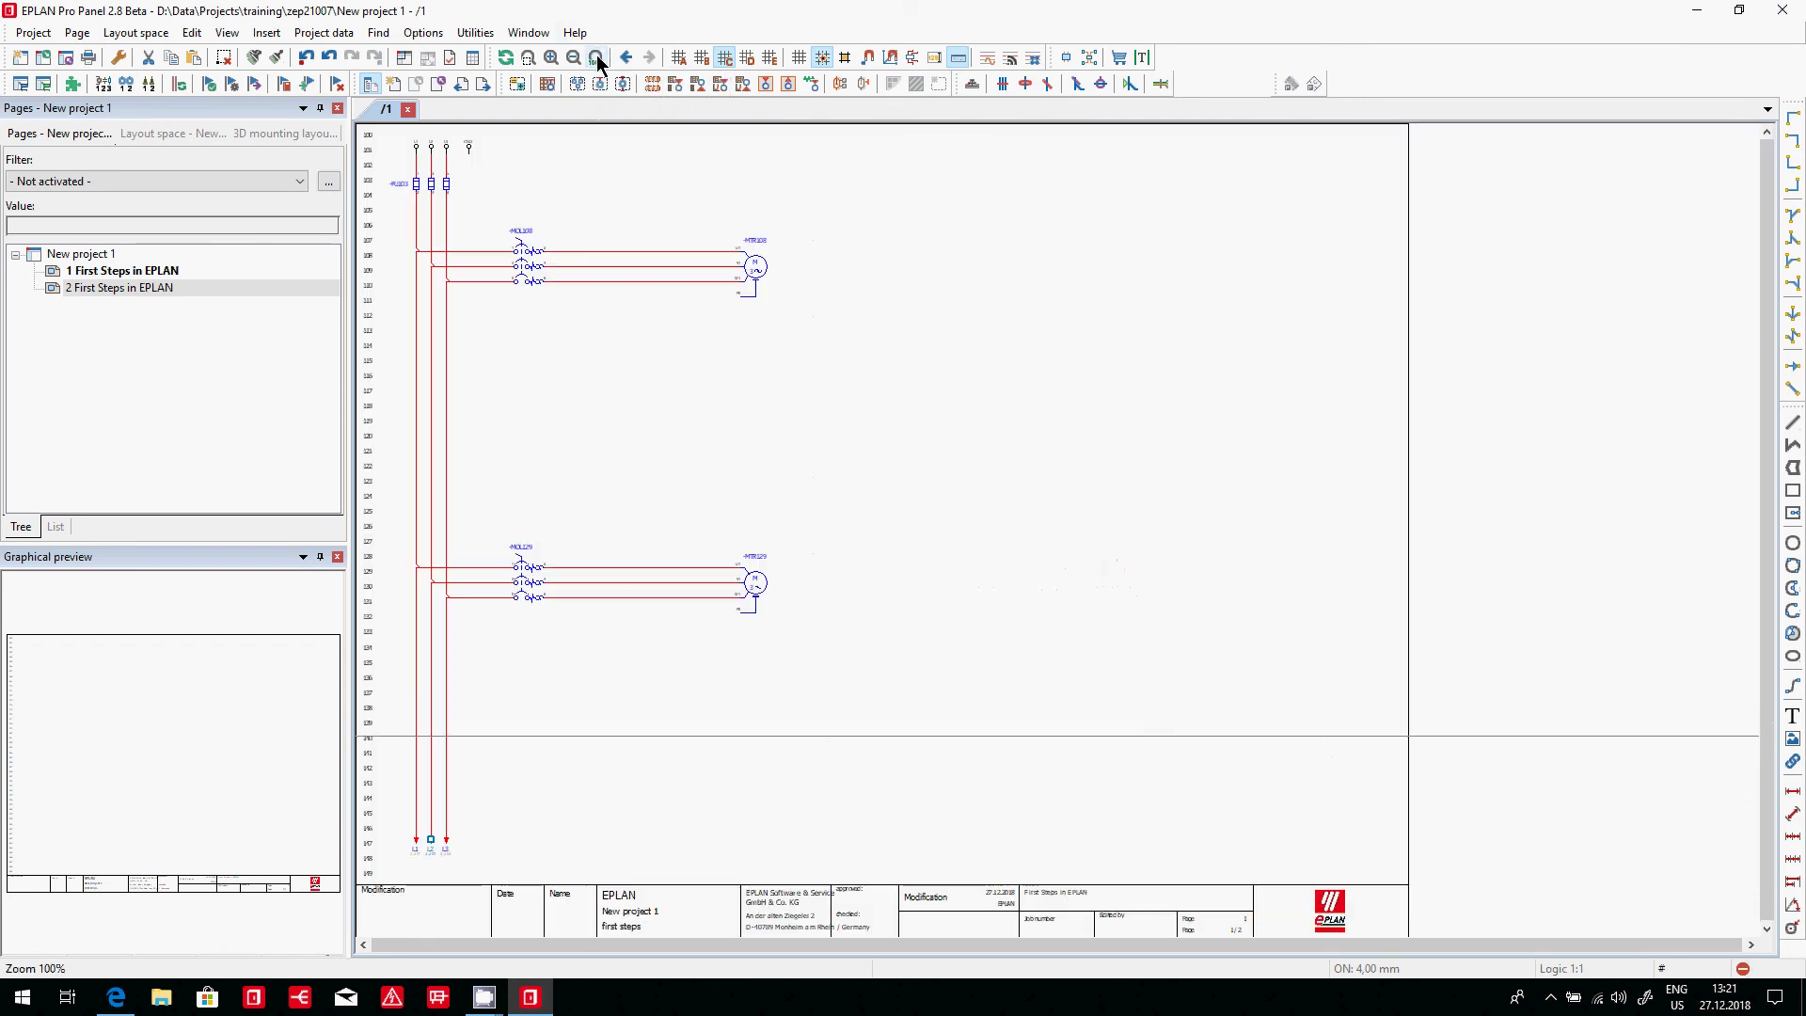